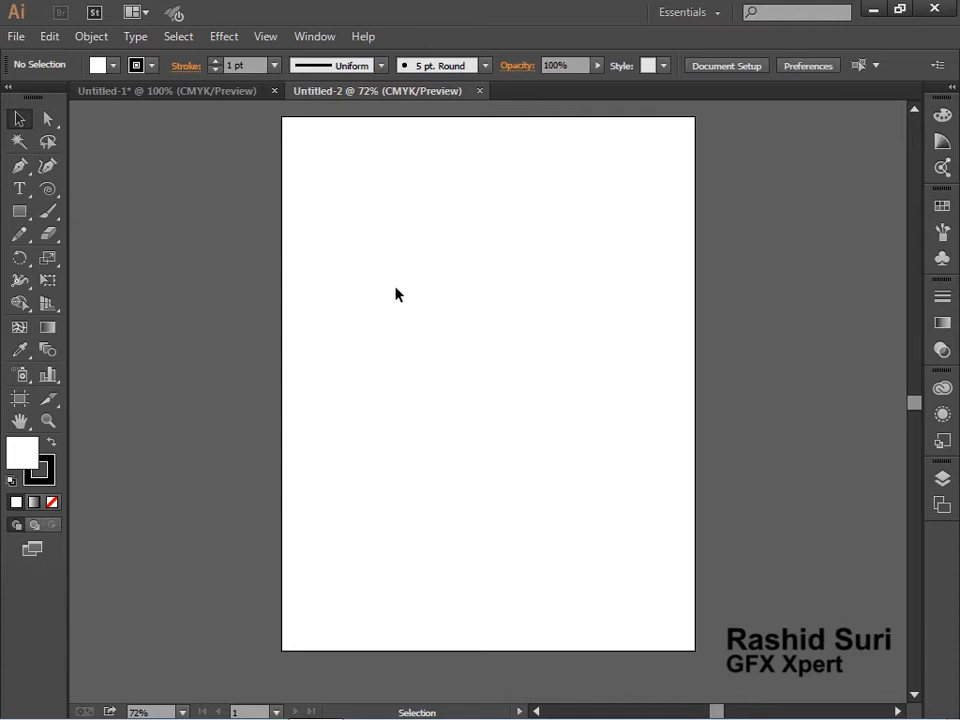
# Step: Show the Pathfinder options and place them beside the artboard's upper-right edge
pyautogui.click(320, 40)
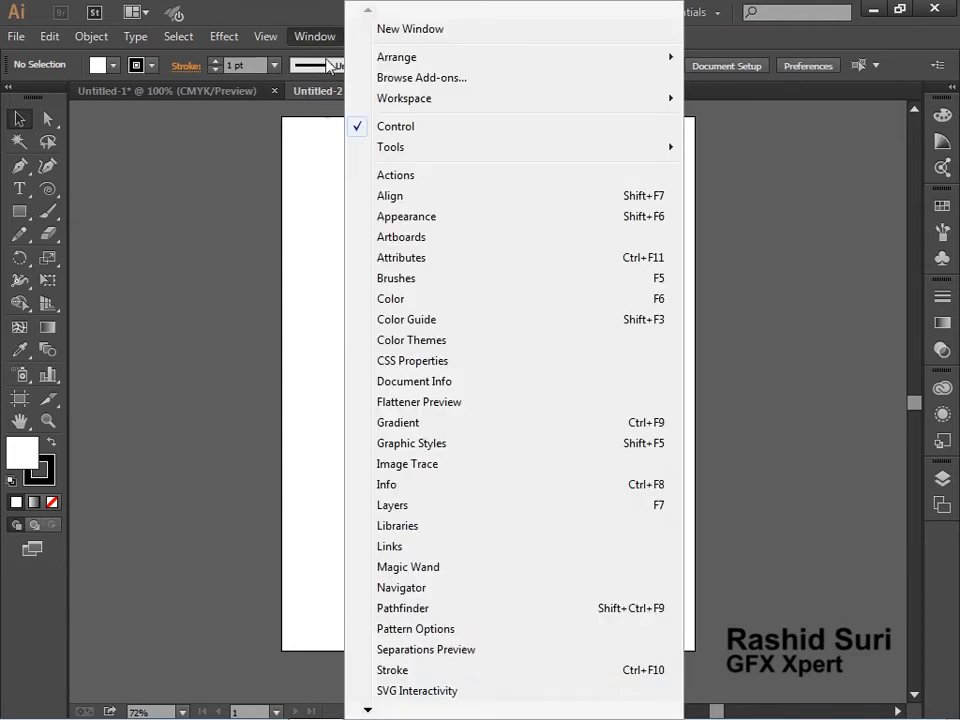
pyautogui.click(410, 609)
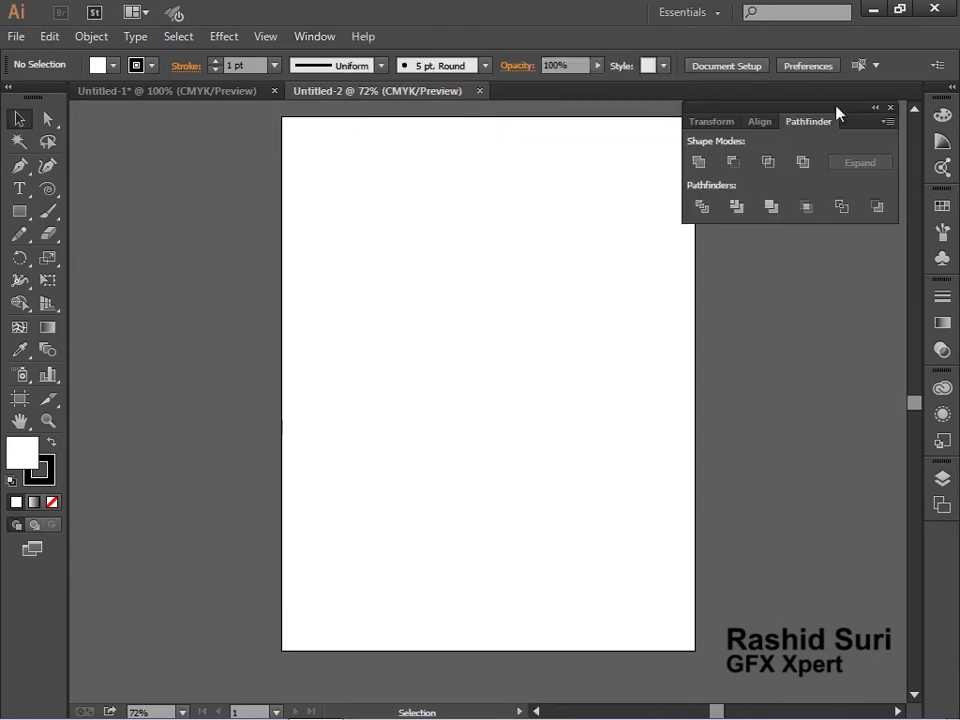
pyautogui.moveTo(837, 114); pyautogui.dragTo(822, 202)
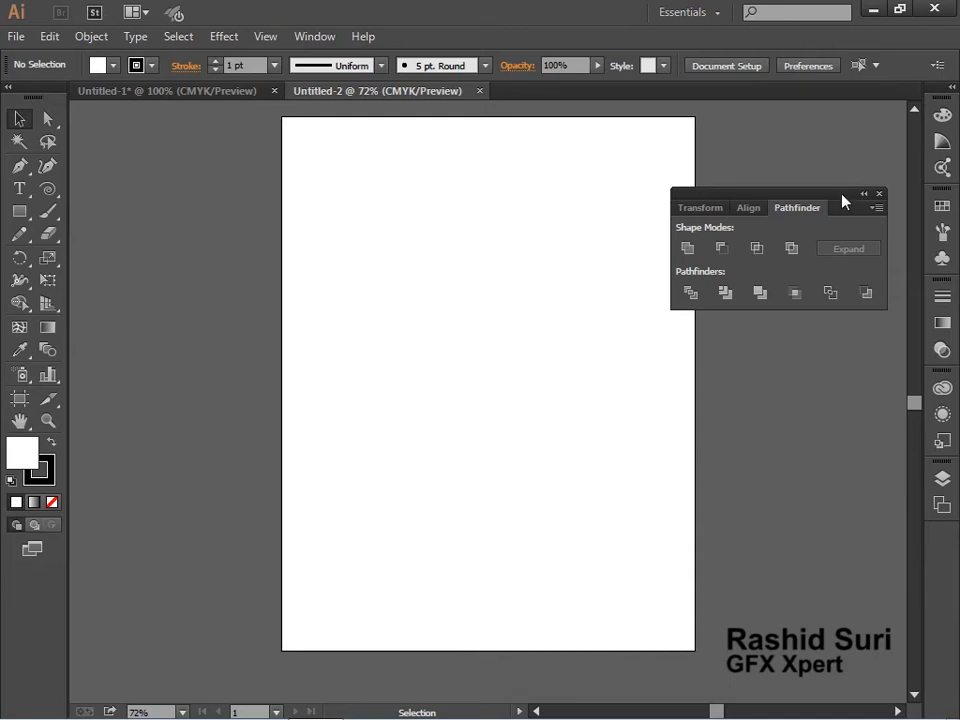
pyautogui.moveTo(843, 203); pyautogui.dragTo(848, 158)
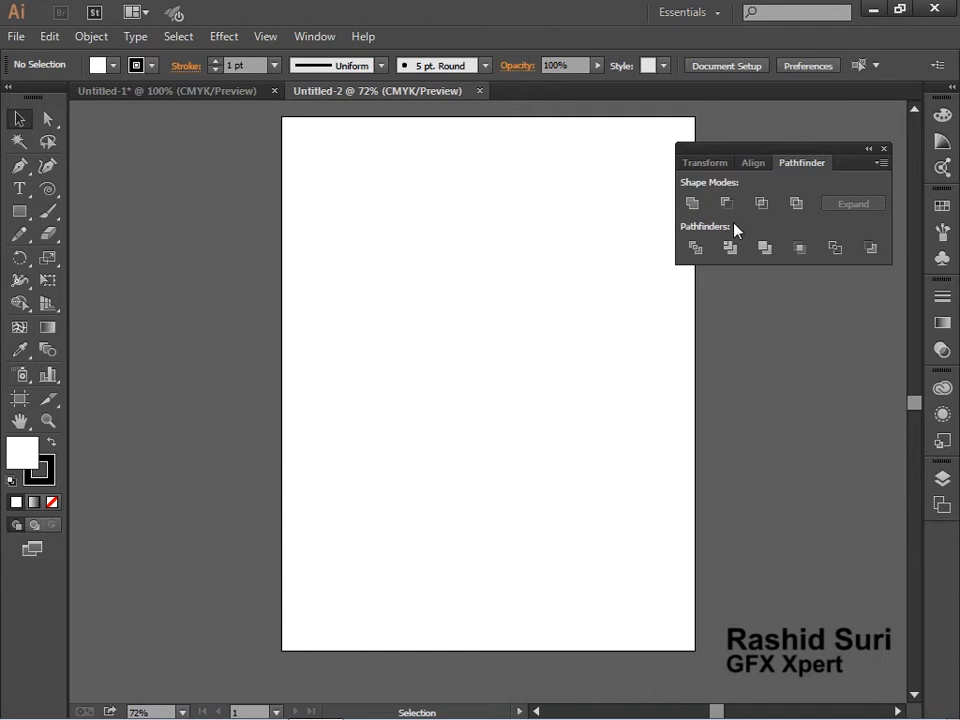
# Step: Draw a circle in the upper-left area of the artboard and duplicate it horizontally so the copy overlaps the original by half
pyautogui.hotkey('ctrl', 'space')
pyautogui.click(587, 304)
pyautogui.moveTo(512, 426); pyautogui.dragTo(559, 409)
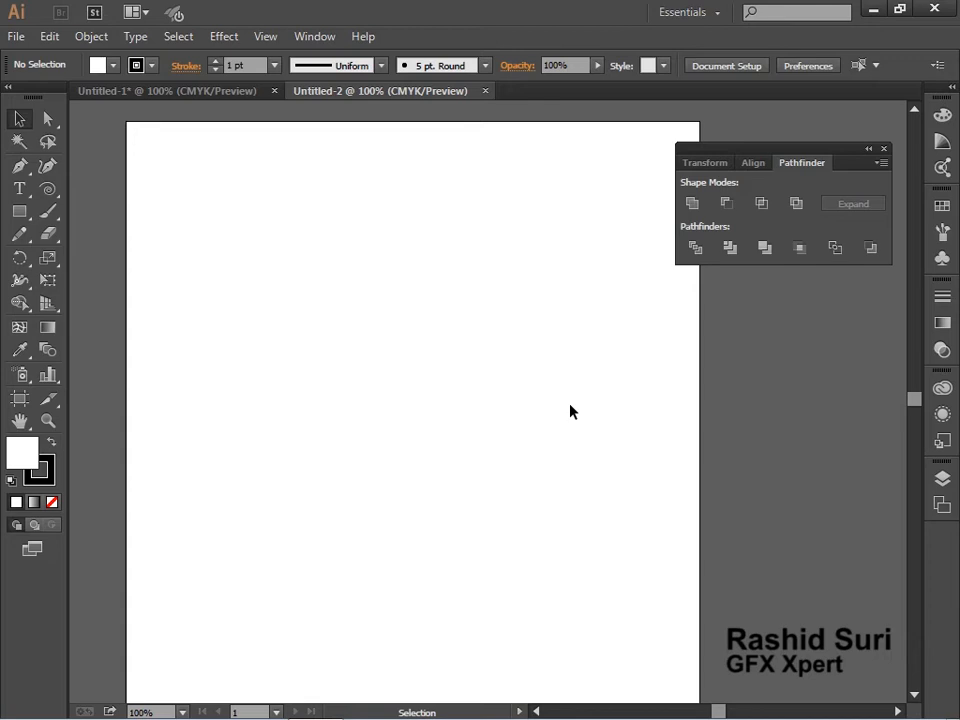
pyautogui.click(29, 214)
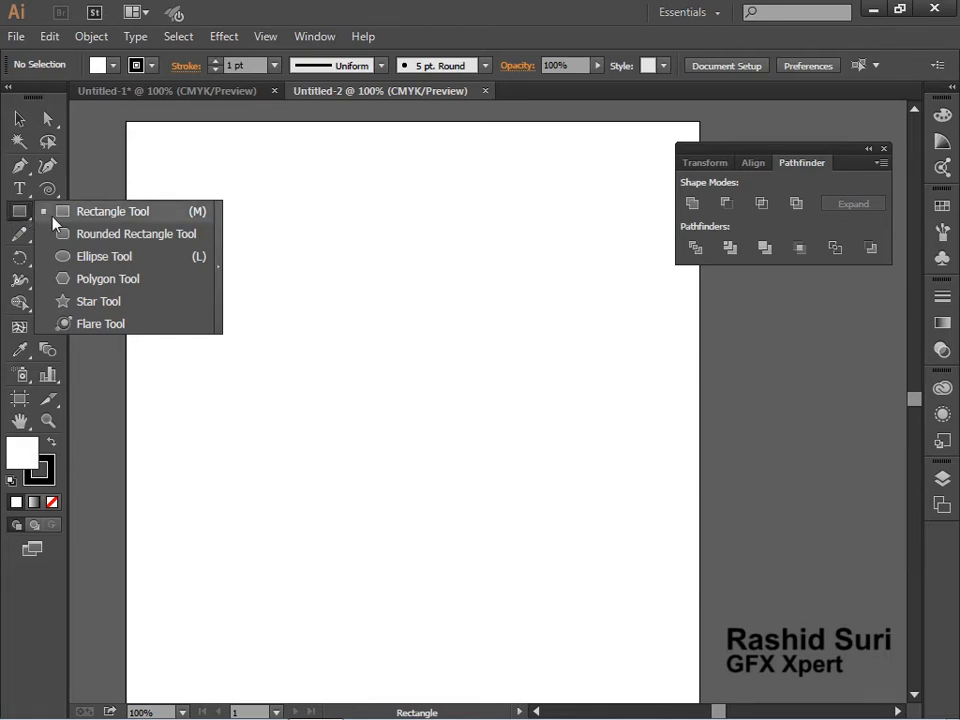
pyautogui.click(80, 260)
pyautogui.moveTo(320, 292); pyautogui.dragTo(399, 386)
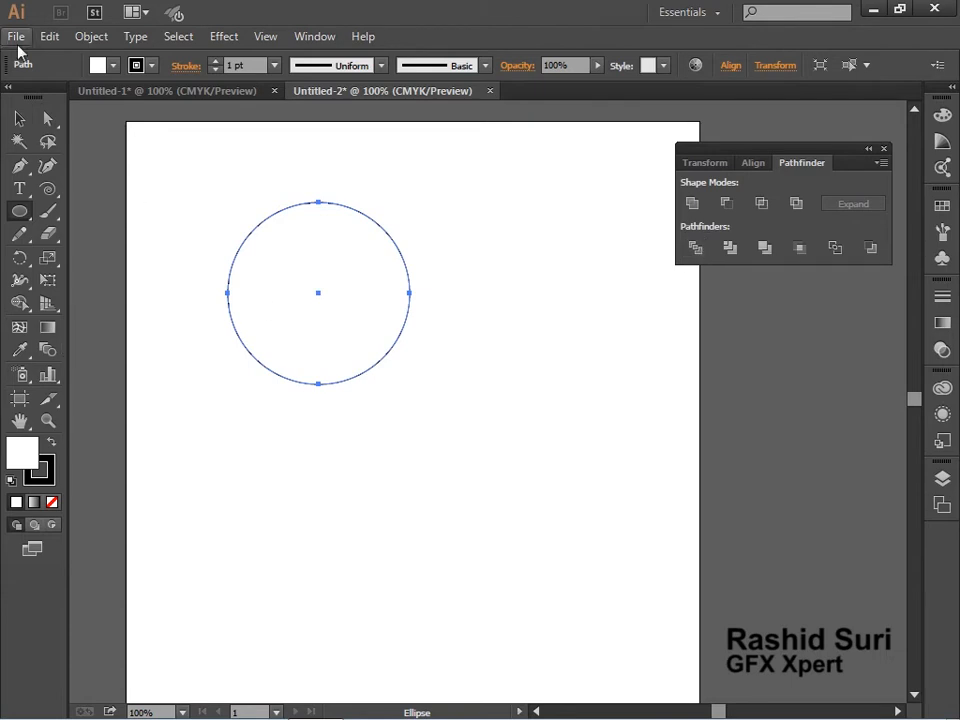
pyautogui.click(20, 120)
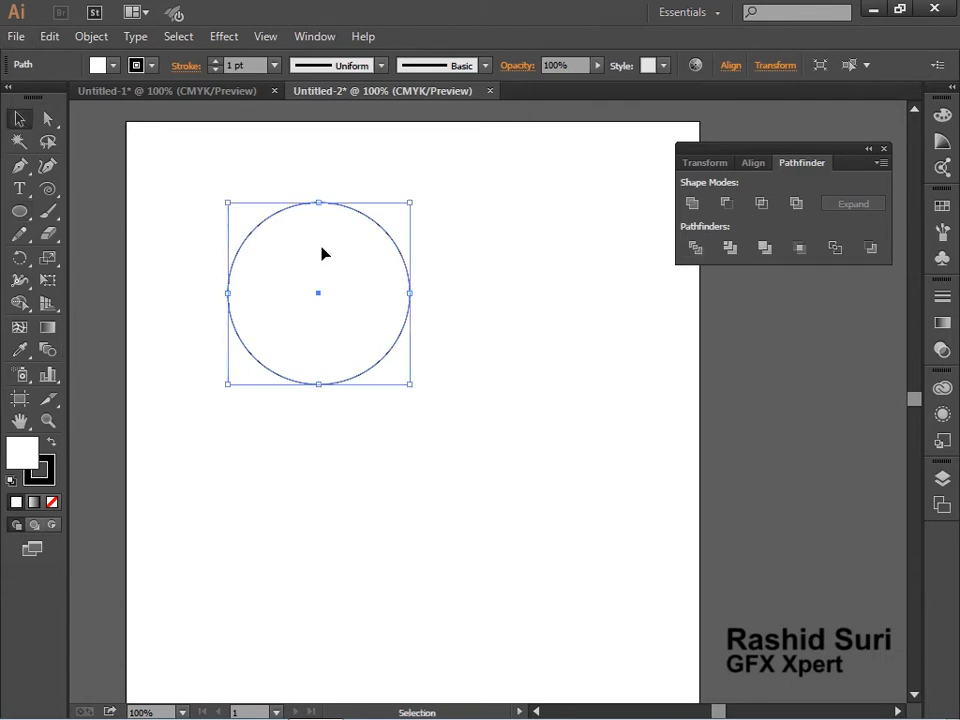
pyautogui.moveTo(321, 303); pyautogui.dragTo(407, 311)
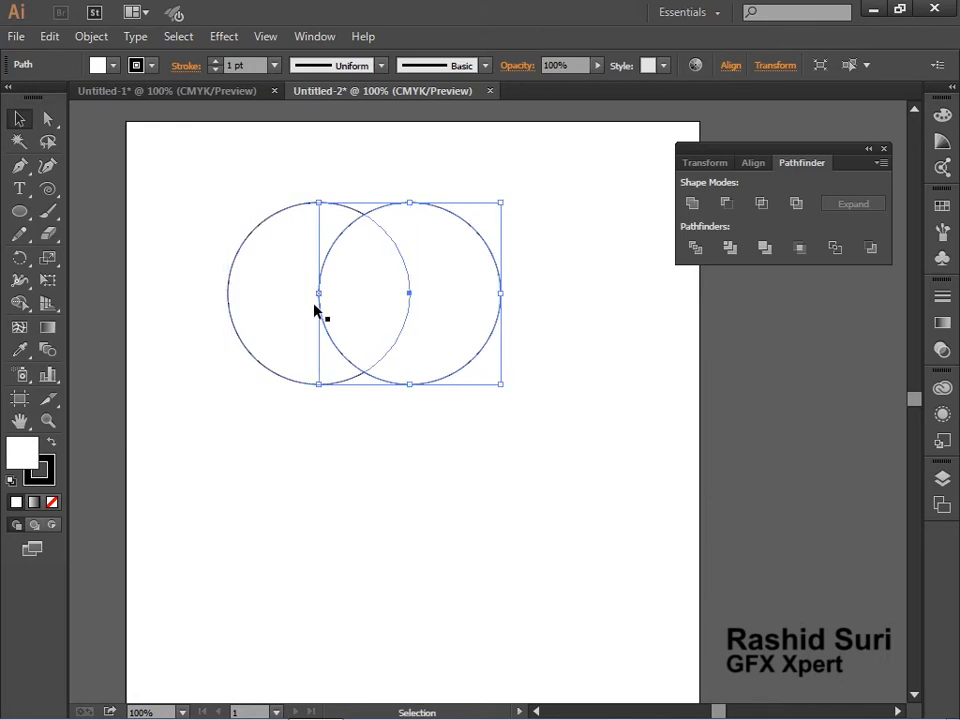
# Step: Fill both circles with yellow, and try moving the front circle away from the other before undoing the move
pyautogui.moveTo(184, 225); pyautogui.dragTo(477, 373)
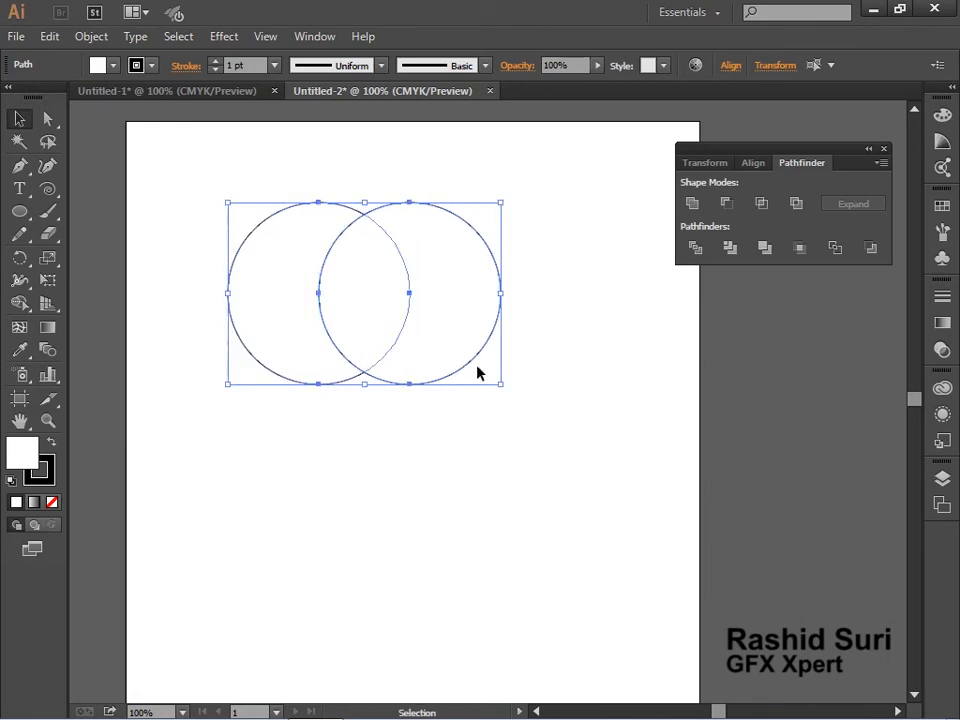
pyautogui.click(941, 206)
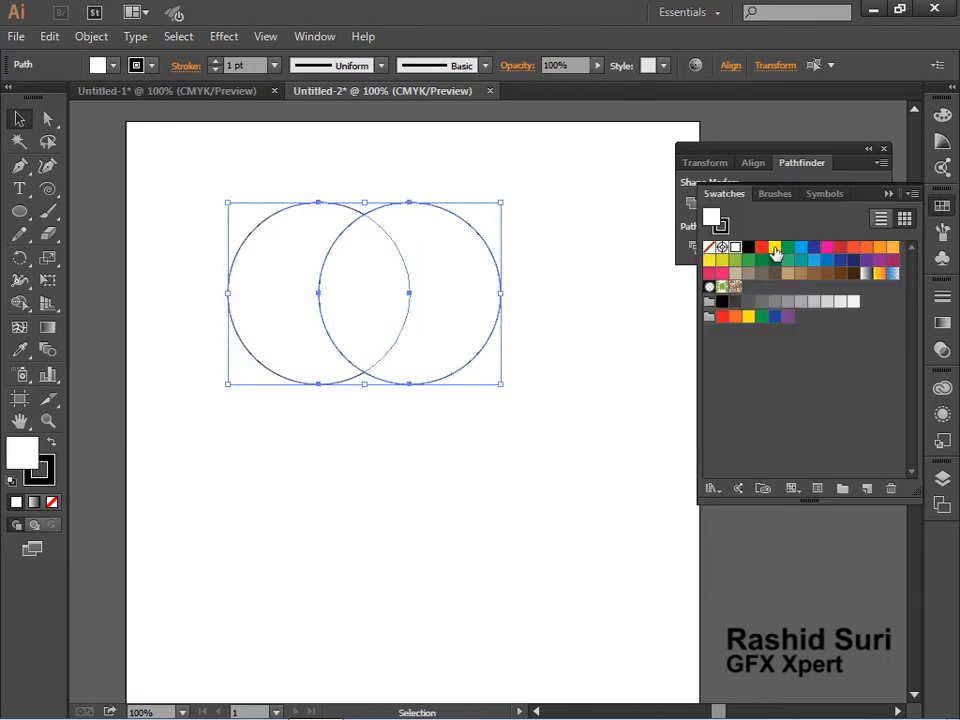
pyautogui.click(774, 248)
pyautogui.click(555, 408)
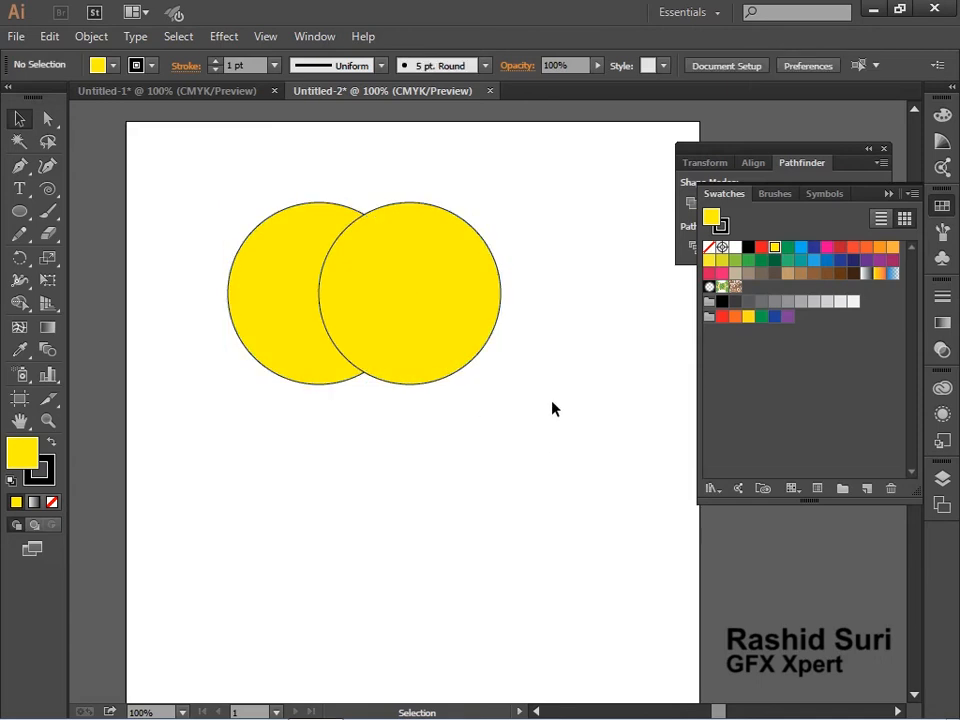
pyautogui.moveTo(452, 336); pyautogui.dragTo(593, 427)
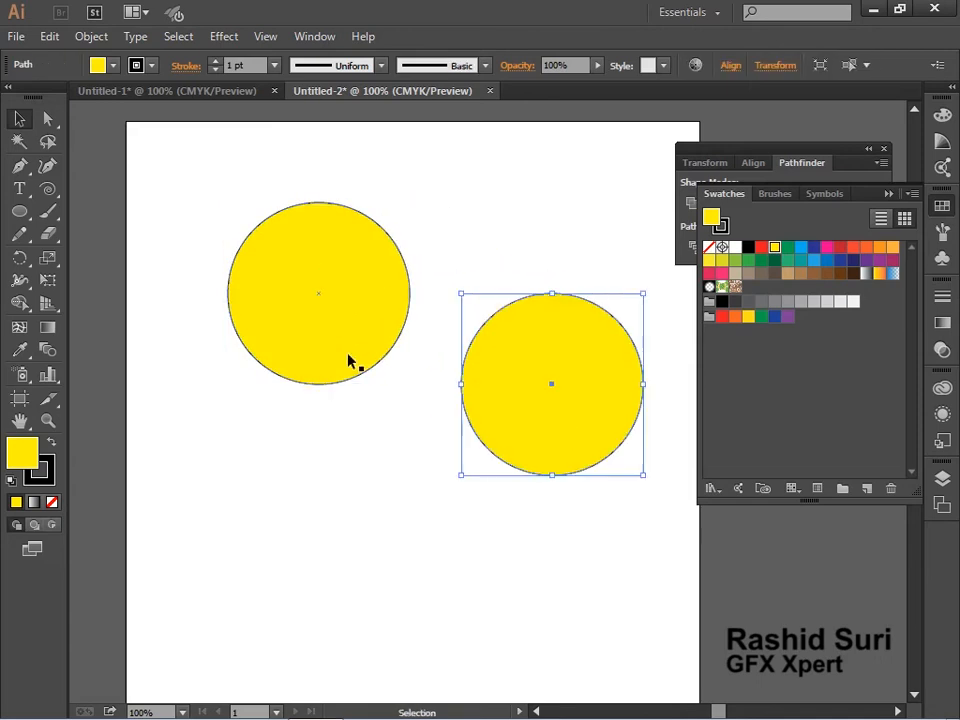
pyautogui.hotkey('ctrl', 'z')
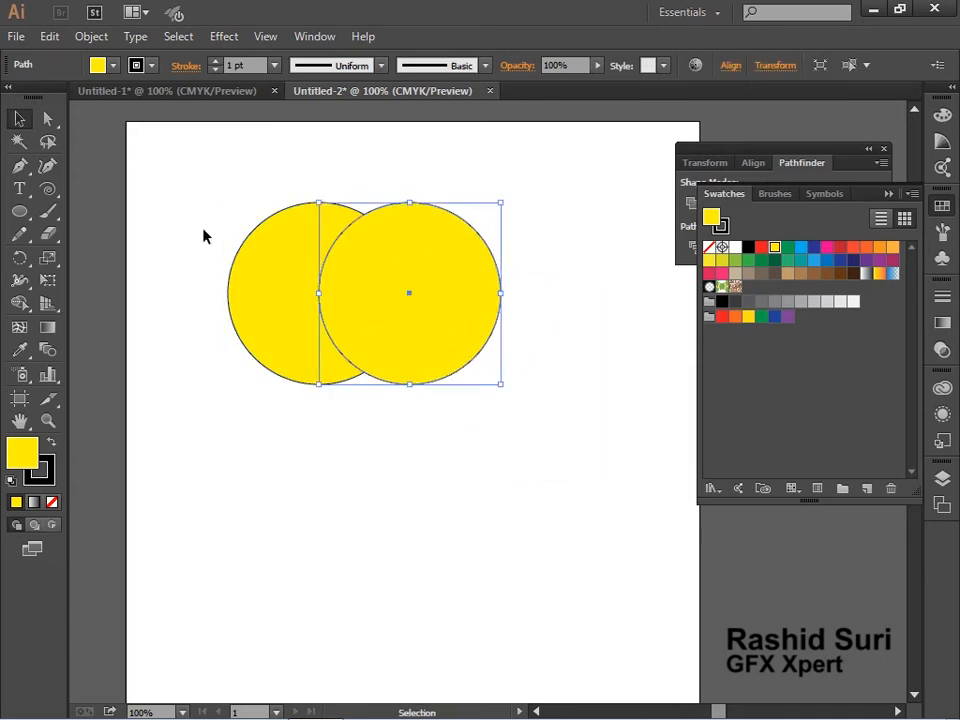
# Step: Remove the fill from both overlapping circles, keeping only their black outlines
pyautogui.moveTo(195, 216); pyautogui.dragTo(536, 429)
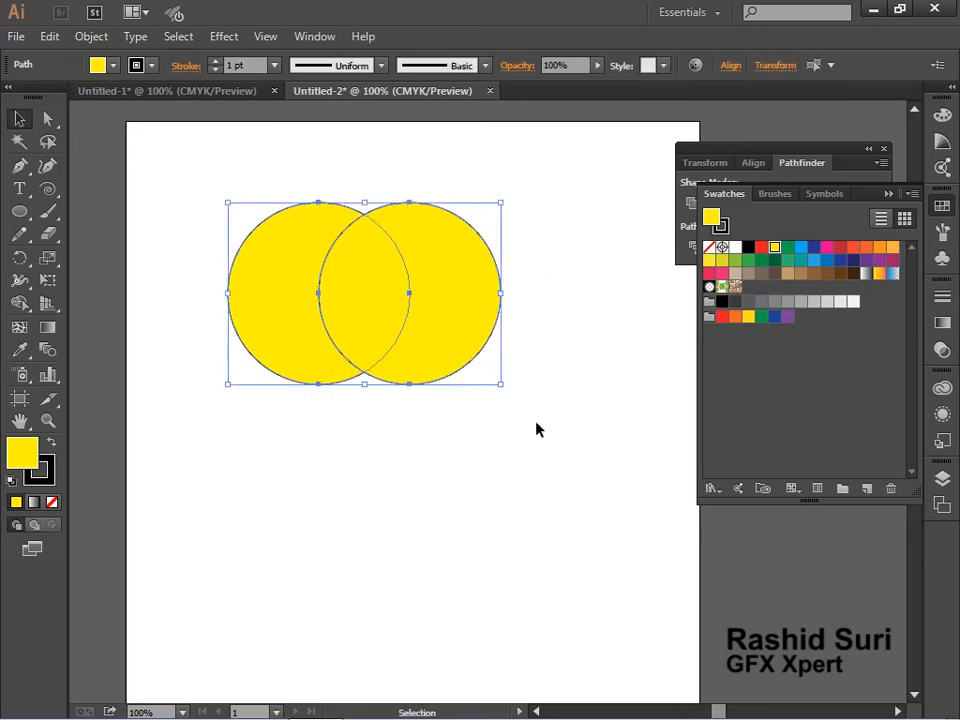
pyautogui.click(53, 502)
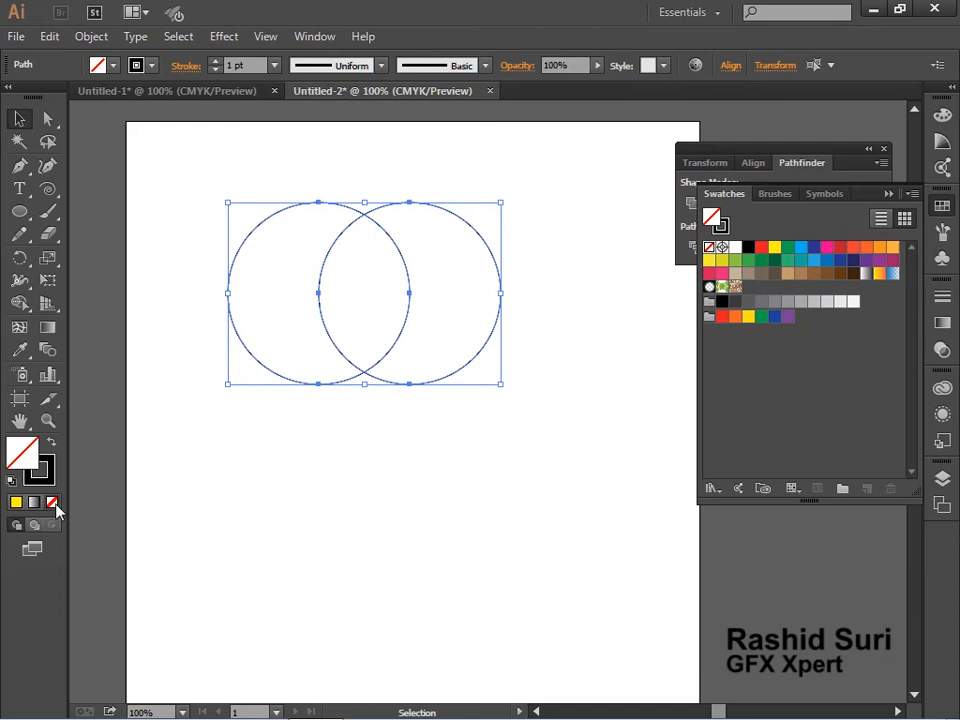
pyautogui.click(474, 524)
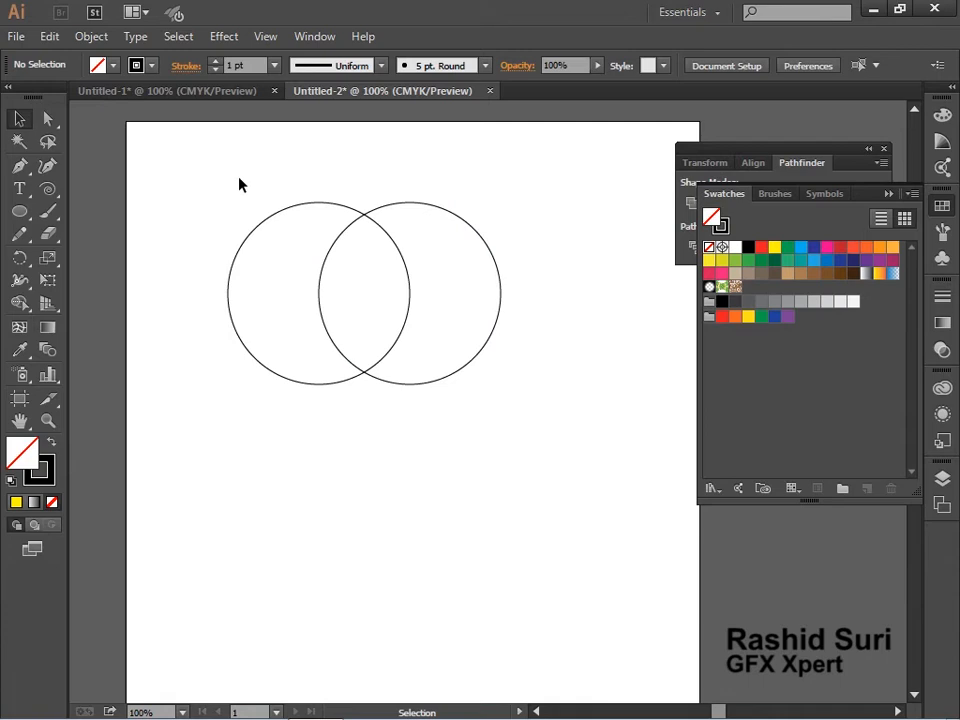
# Step: Try the Unite shape mode on the two outlined circles and undo it
pyautogui.moveTo(238, 180); pyautogui.dragTo(508, 300)
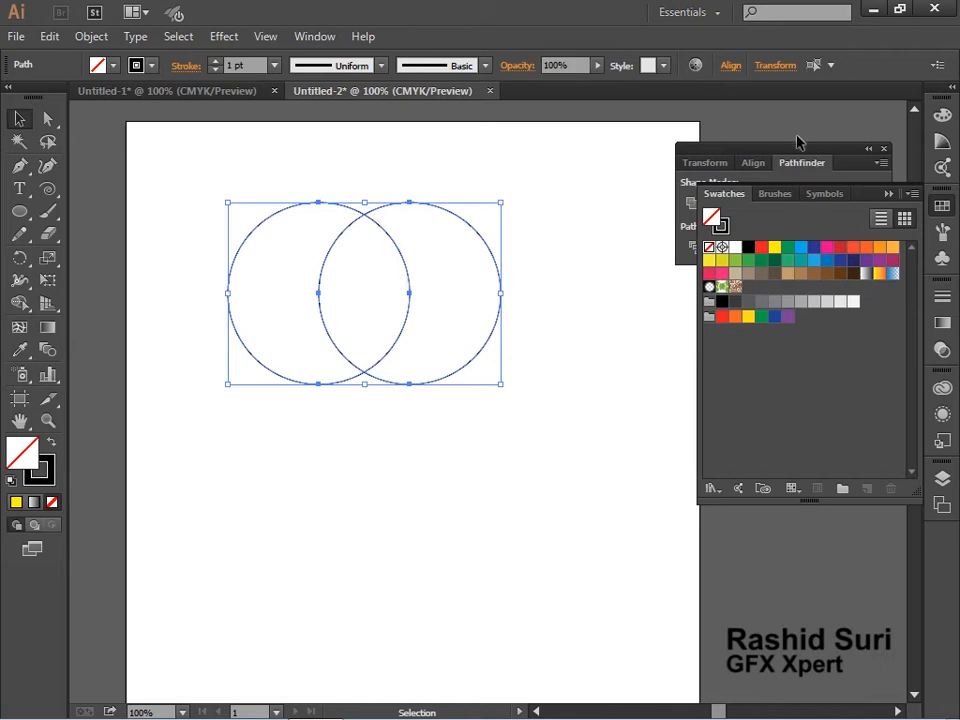
pyautogui.click(889, 195)
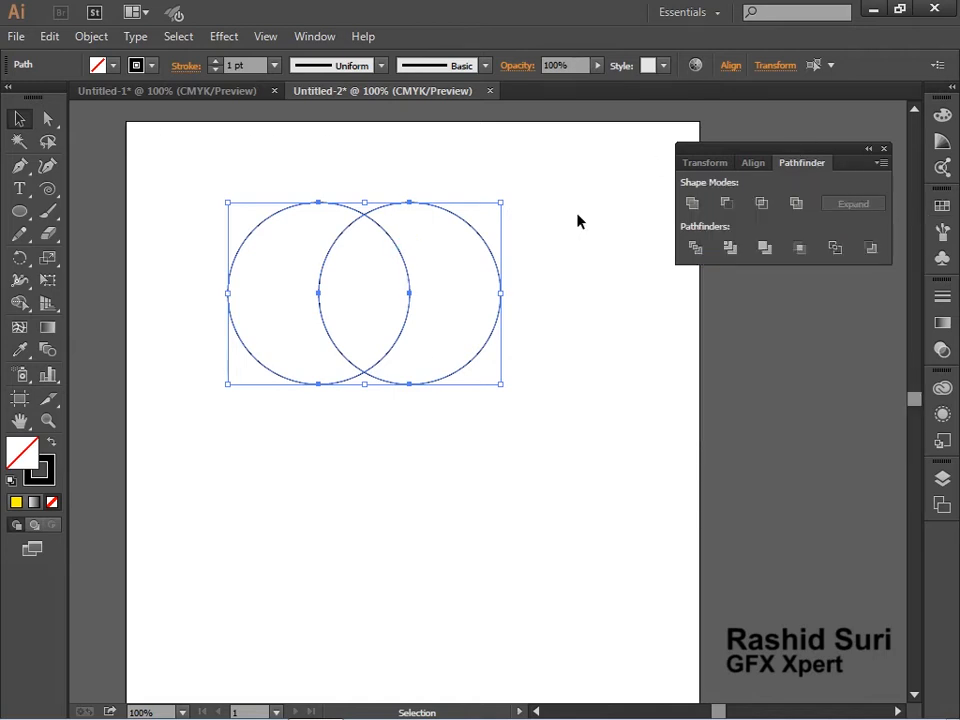
pyautogui.moveTo(735, 150); pyautogui.dragTo(733, 123)
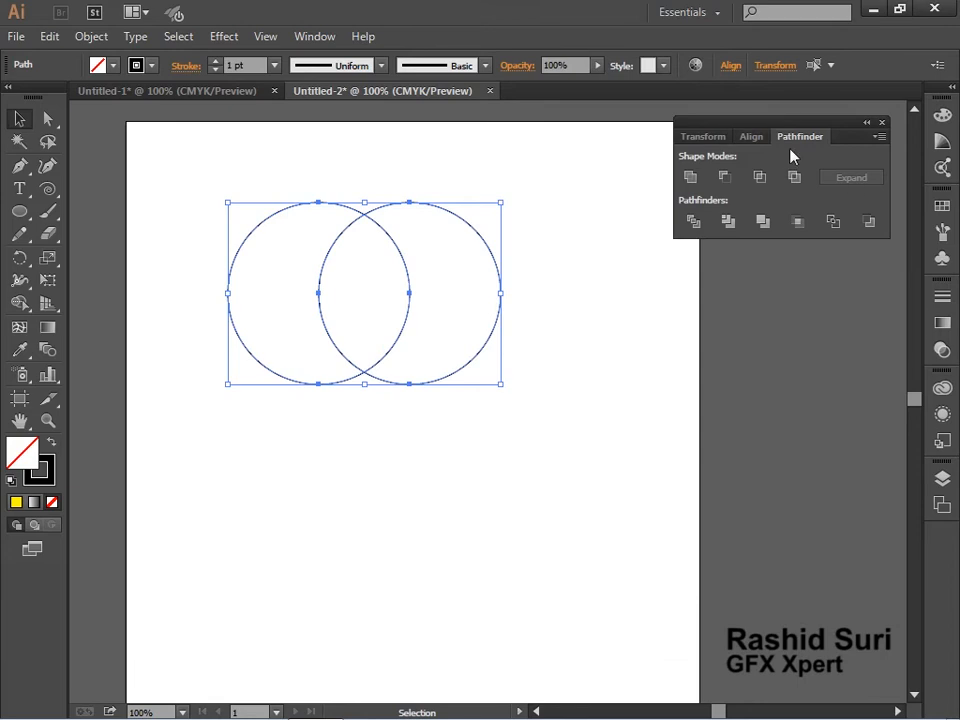
pyautogui.click(690, 178)
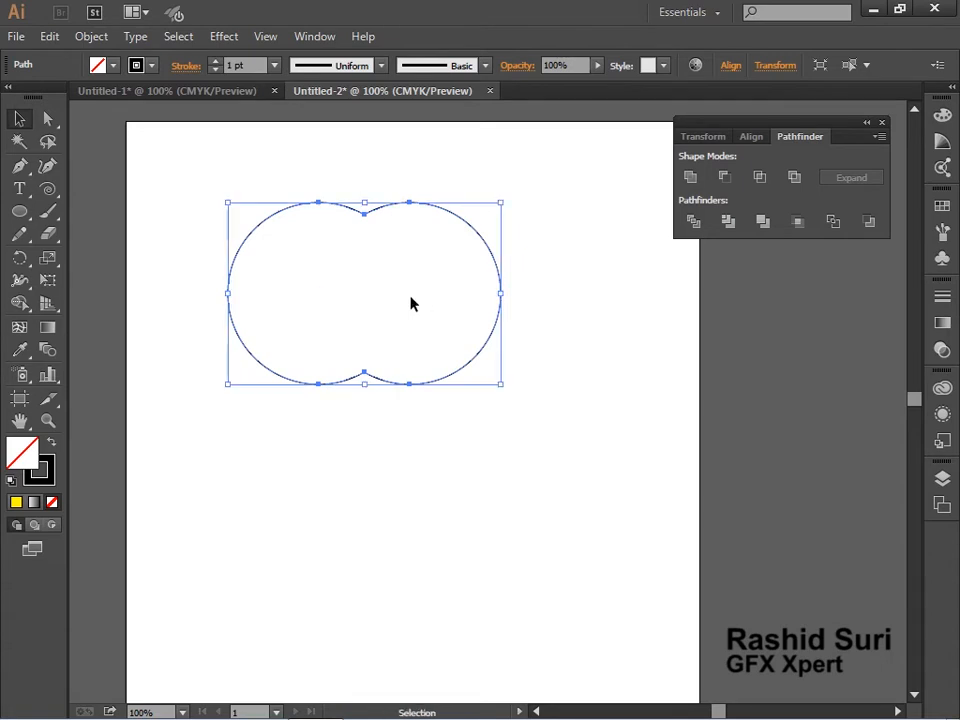
pyautogui.hotkey('ctrl', 'z')
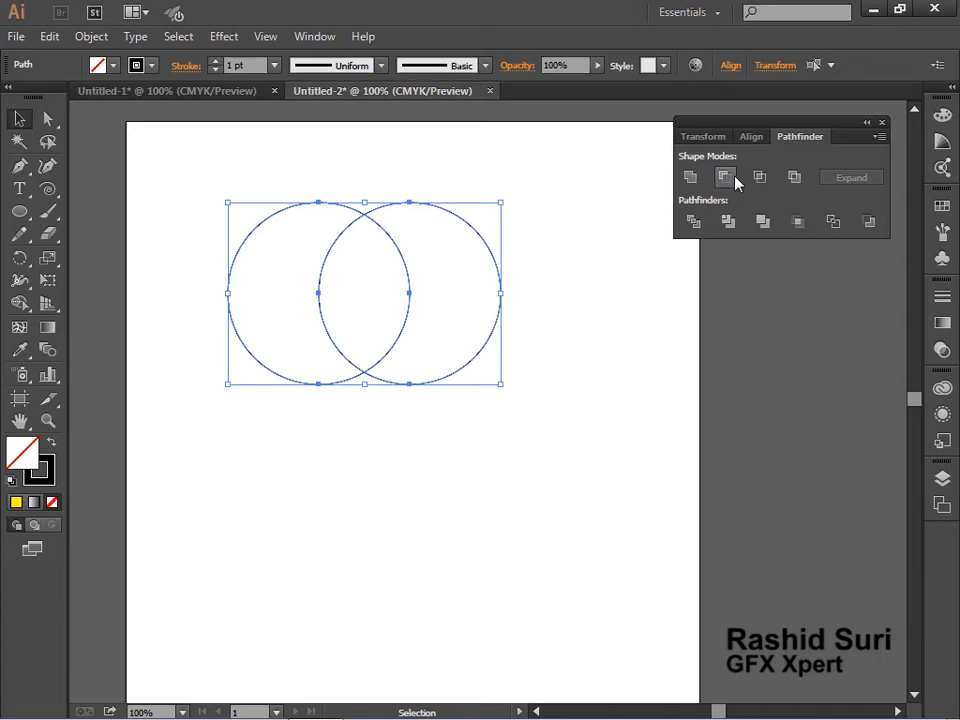
# Step: Apply a yellow fill to the two overlapping circles and deselect them
pyautogui.click(942, 205)
pyautogui.click(773, 248)
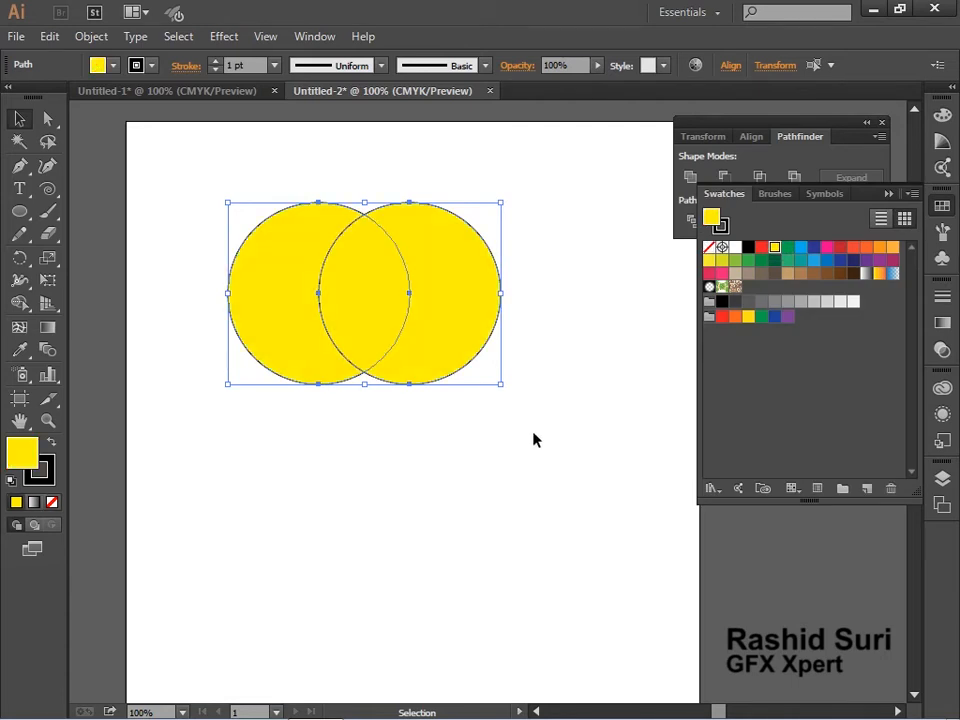
pyautogui.click(500, 425)
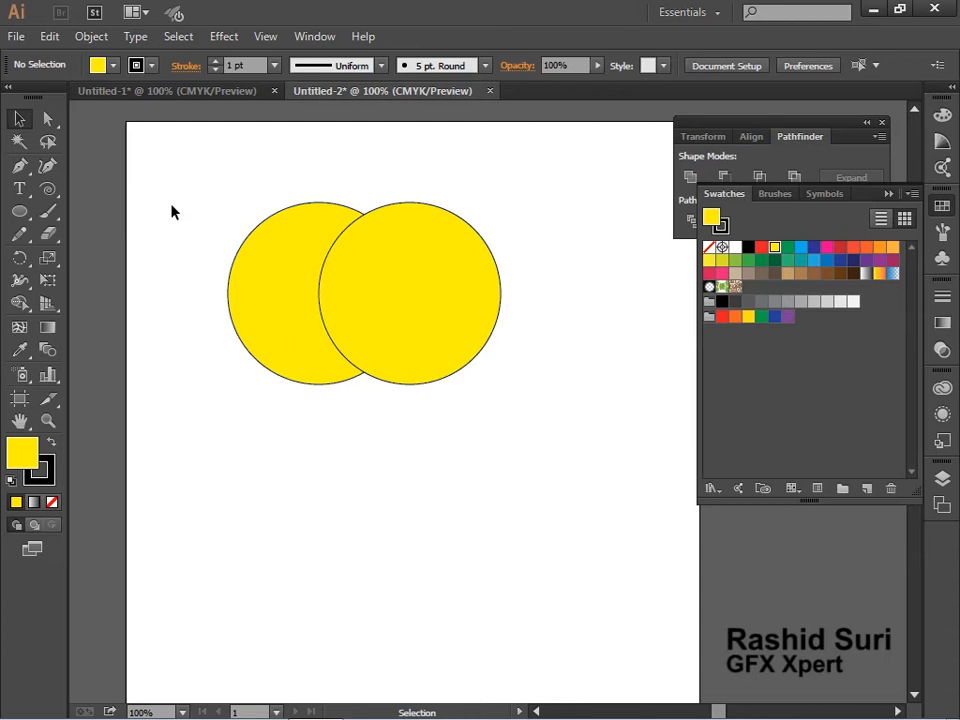
# Step: Try Minus Front on the two yellow circles, undo it, and try Minus Back on them, undoing that as well
pyautogui.moveTo(172, 205); pyautogui.dragTo(520, 284)
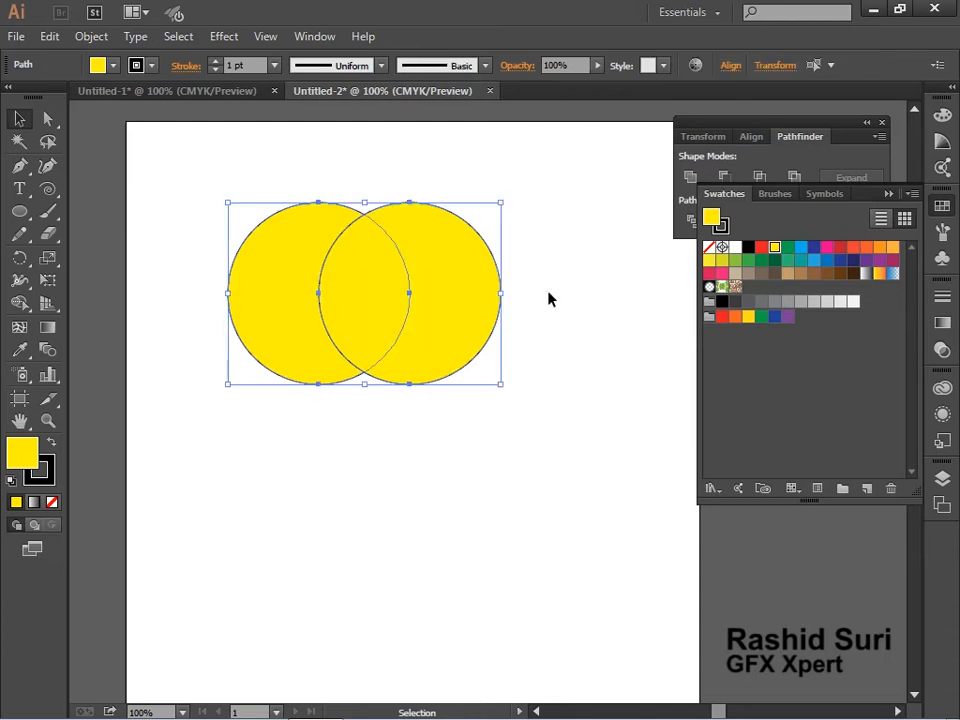
pyautogui.click(769, 130)
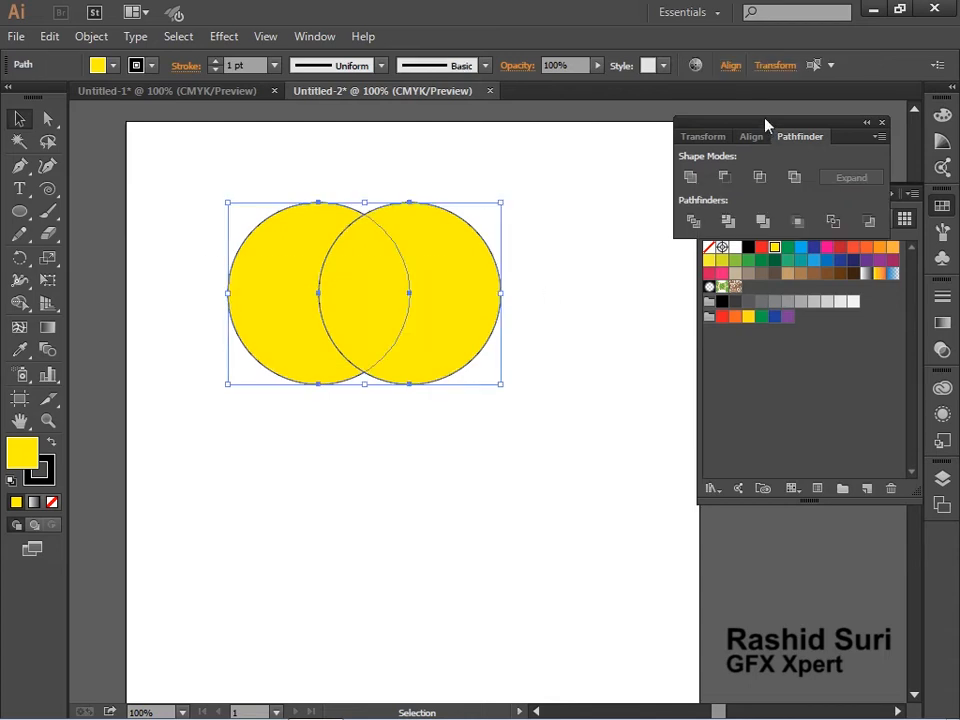
pyautogui.click(726, 179)
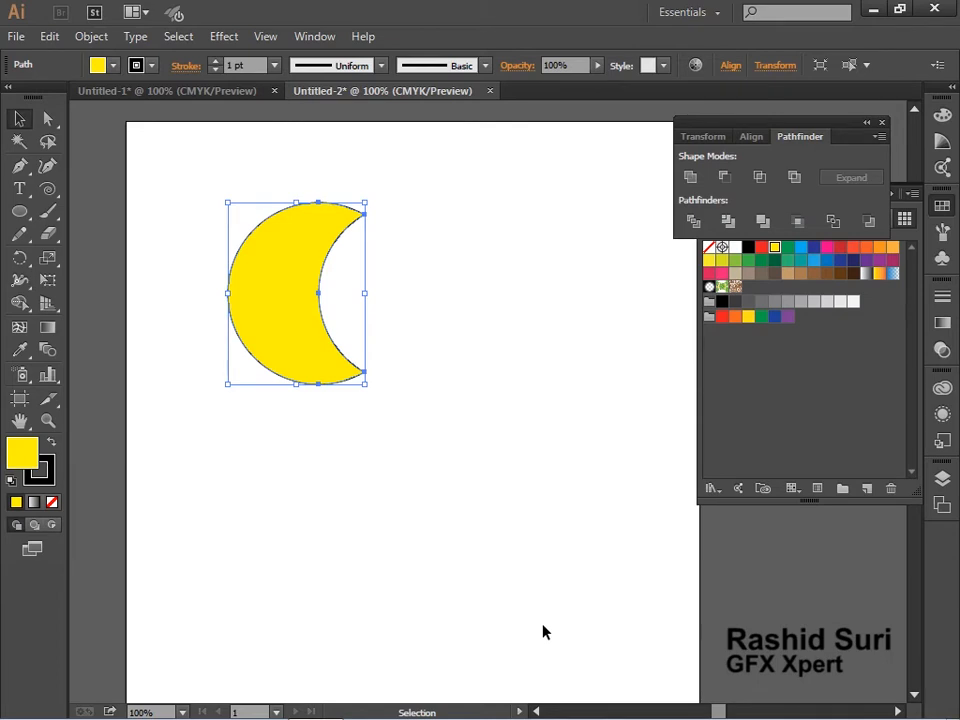
pyautogui.hotkey('ctrl', 'z')
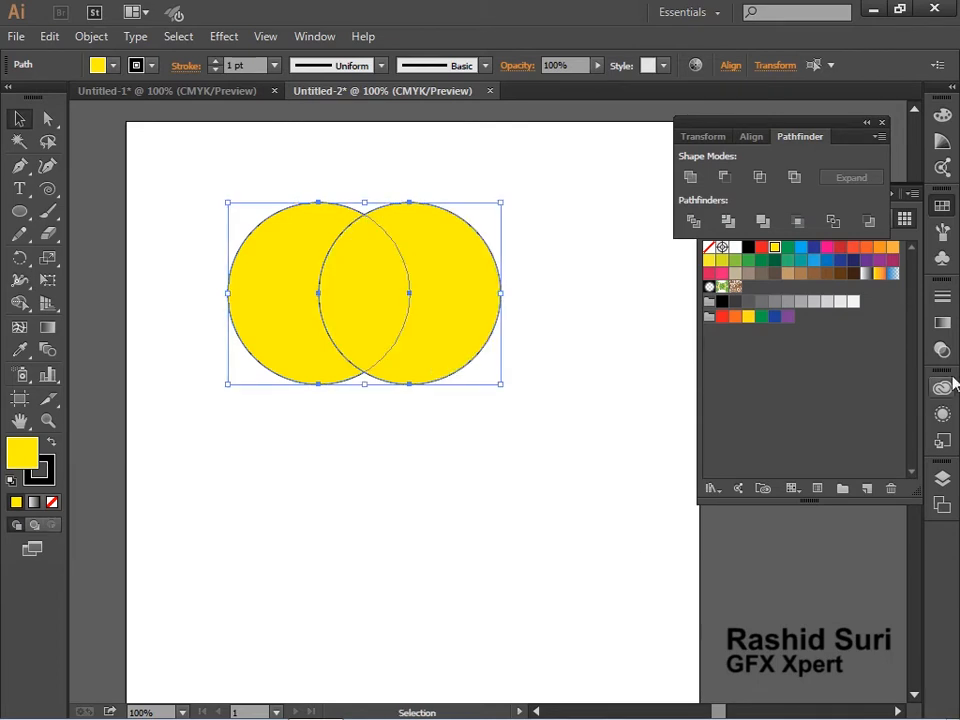
pyautogui.click(870, 224)
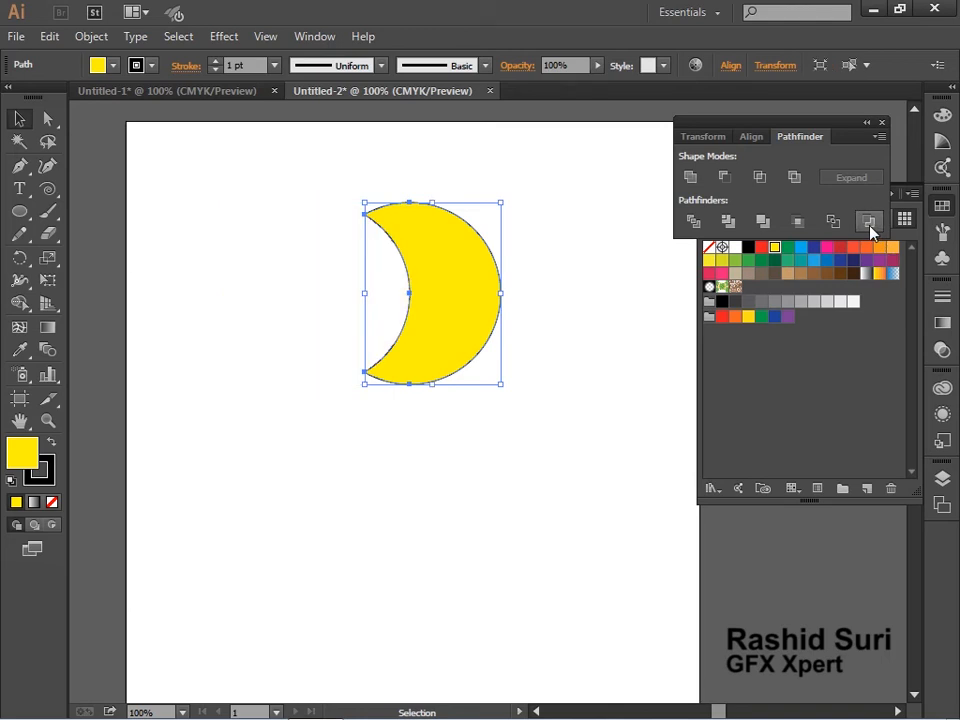
pyautogui.hotkey('ctrl', 'z')
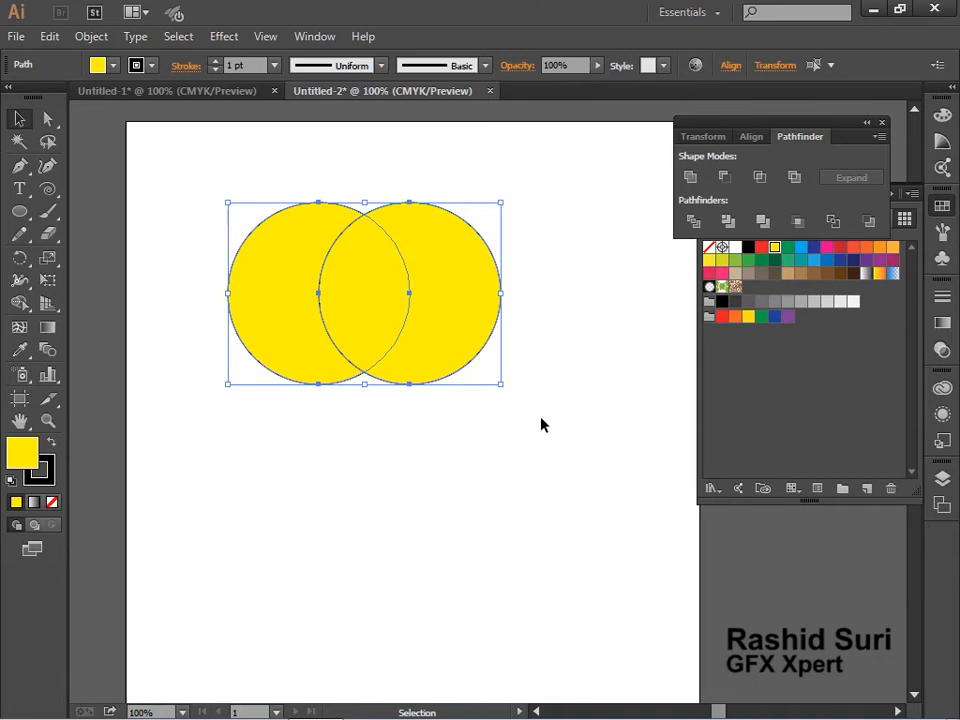
# Step: Try the Intersect shape mode on the two yellow circles, display the resulting anchor points, and undo the operation
pyautogui.click(760, 178)
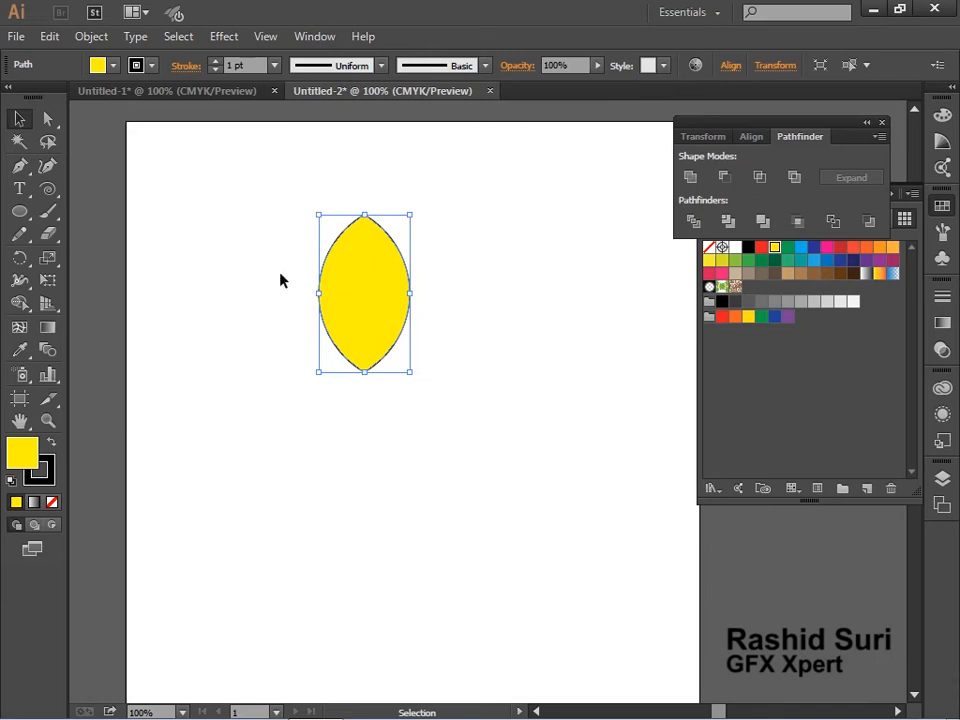
pyautogui.press('a')
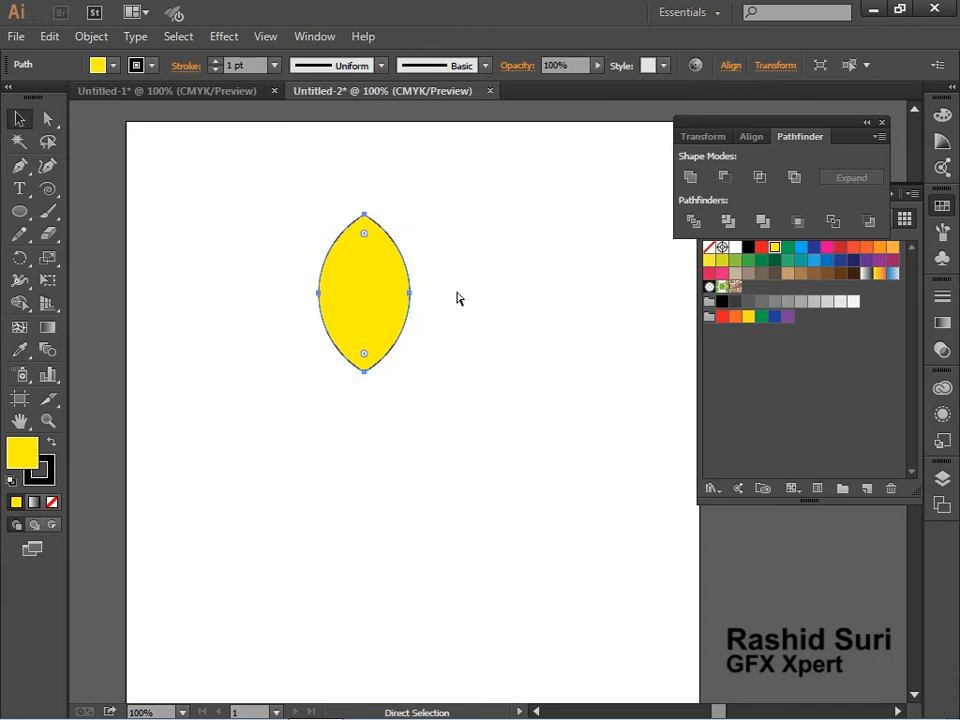
pyautogui.hotkey('ctrl', 'z')
pyautogui.press('v')
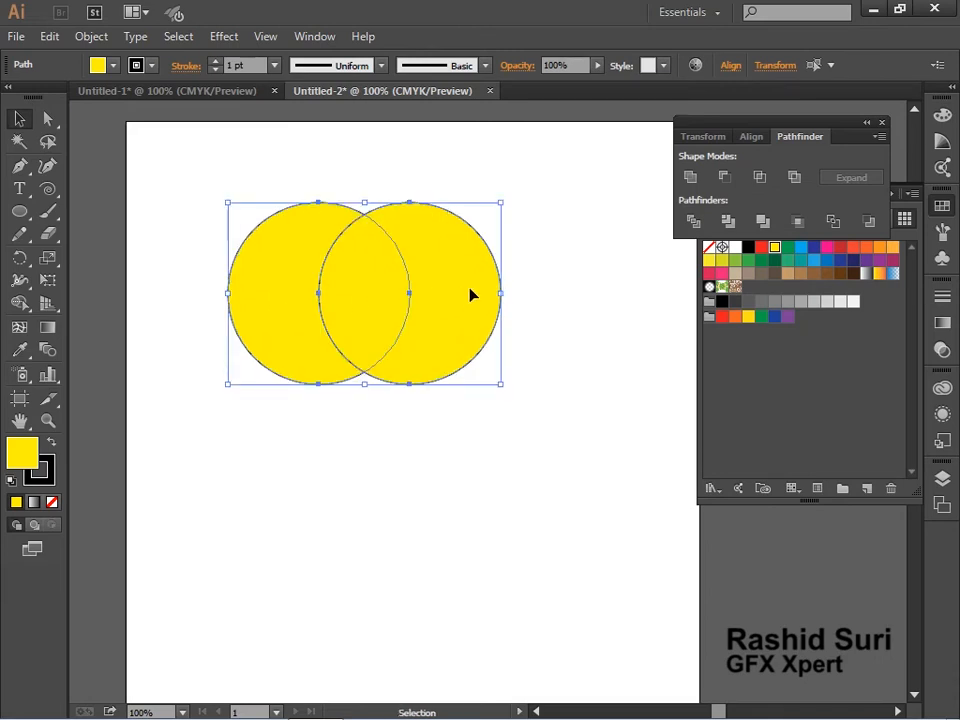
# Step: Try the Exclude shape mode on the two yellow circles, then ungroup the result and move the right crescent away from the left one
pyautogui.click(794, 178)
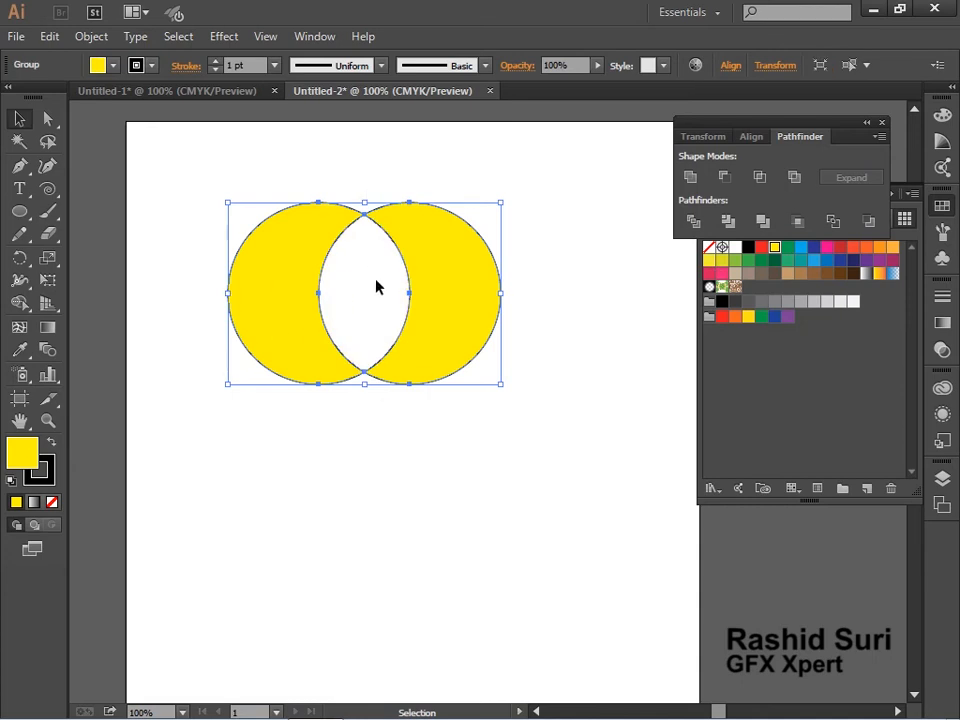
pyautogui.rightClick(447, 290)
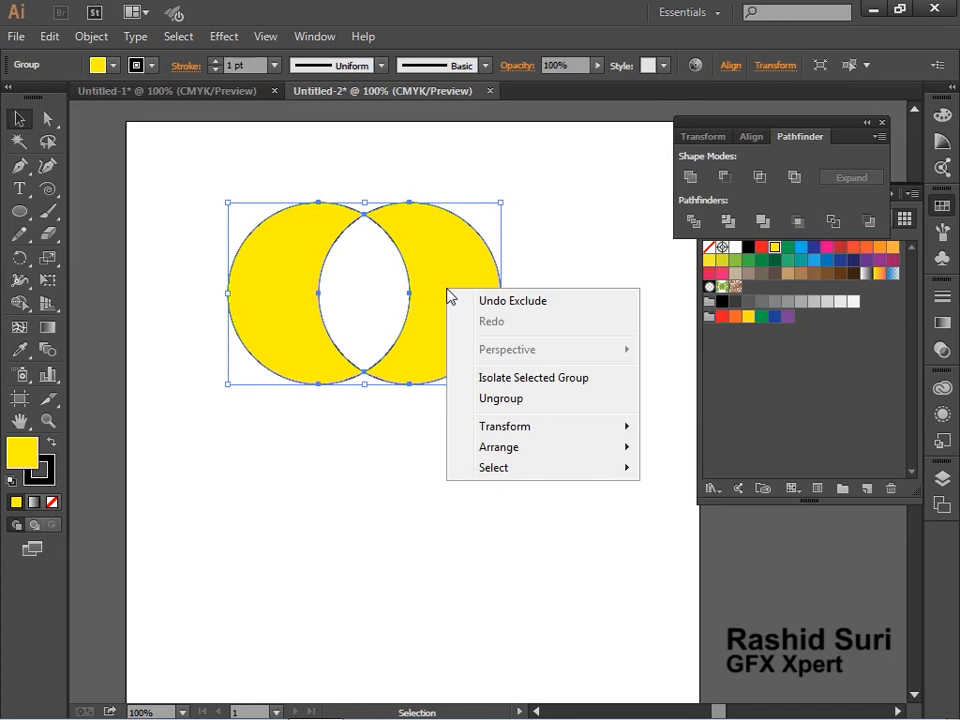
pyautogui.click(503, 401)
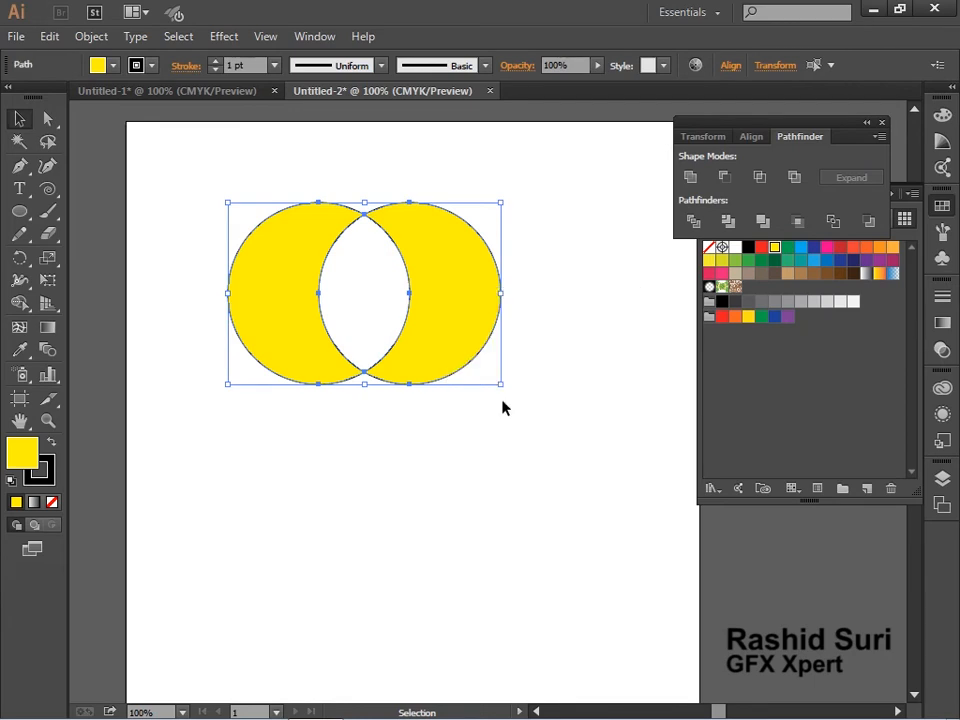
pyautogui.click(474, 486)
pyautogui.moveTo(450, 319); pyautogui.dragTo(503, 333)
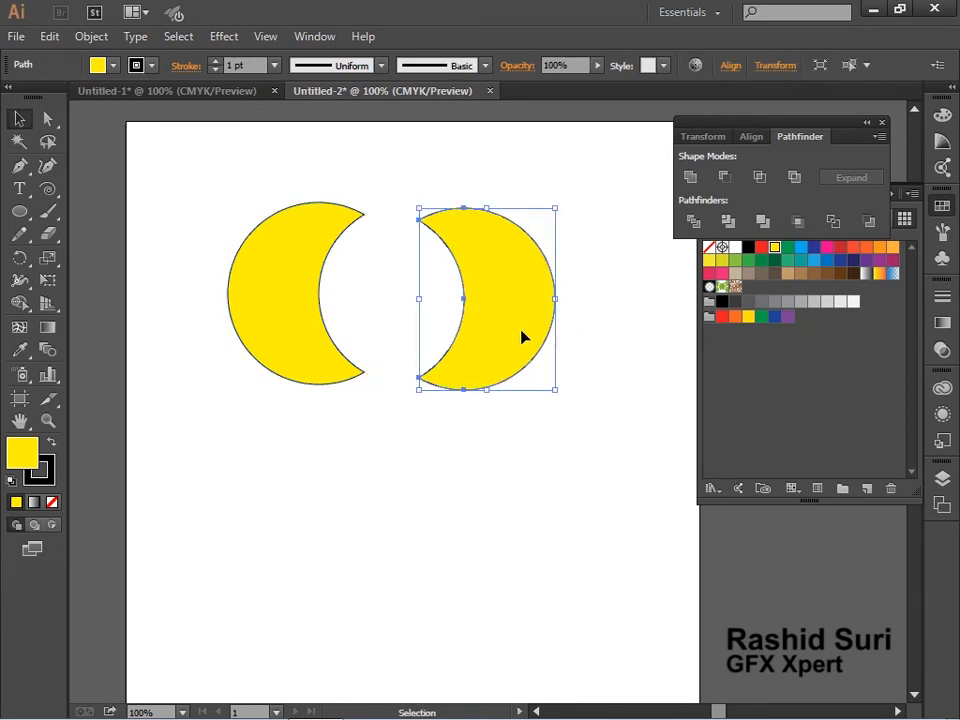
# Step: Undo the crescent move, the ungrouping and the Exclude operation to restore the two overlapping circles
pyautogui.press('a')
pyautogui.hotkey('ctrl', 'z')
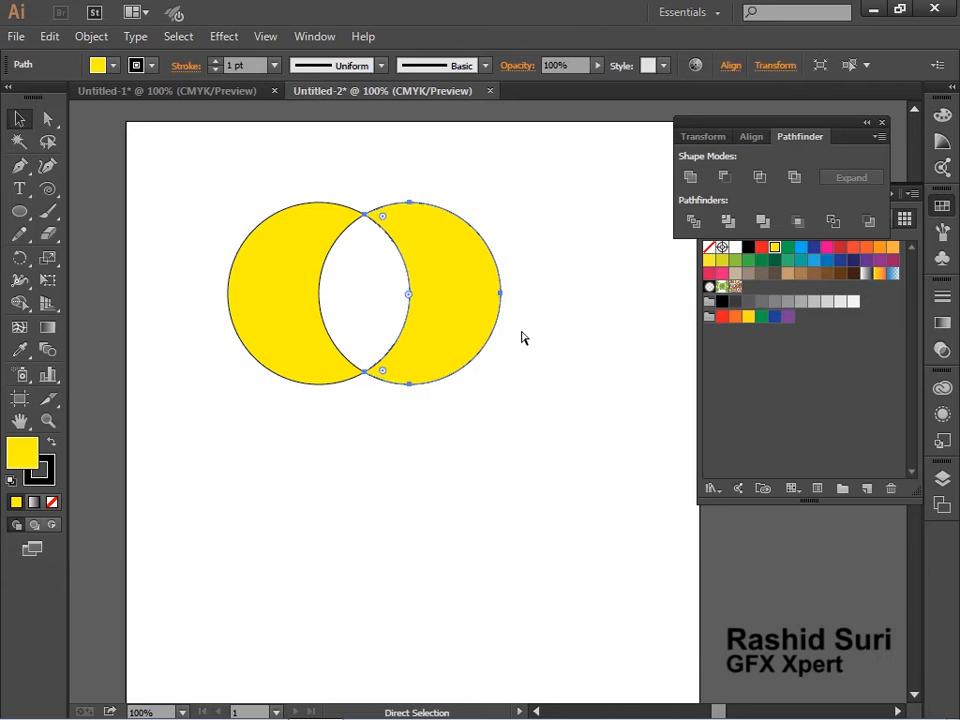
pyautogui.hotkey('ctrl', 'z')
pyautogui.hotkey('ctrl', 'z')
pyautogui.press('v')
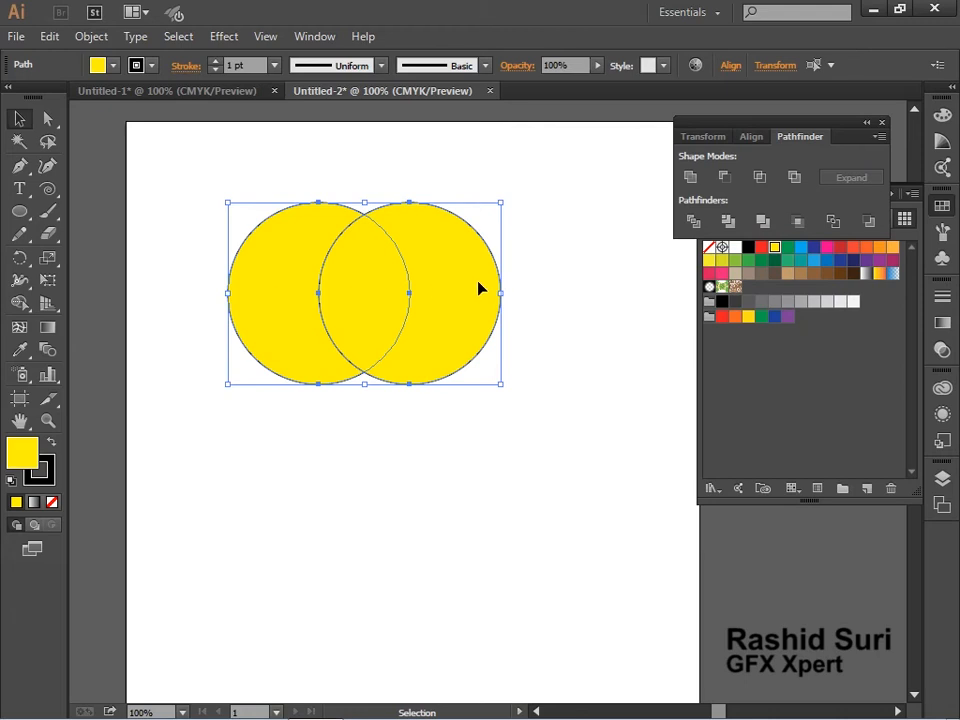
# Step: Try the Divide pathfinder on the two yellow circles, ungrouping the result and pulling both crescents away from the middle lens
pyautogui.click(696, 224)
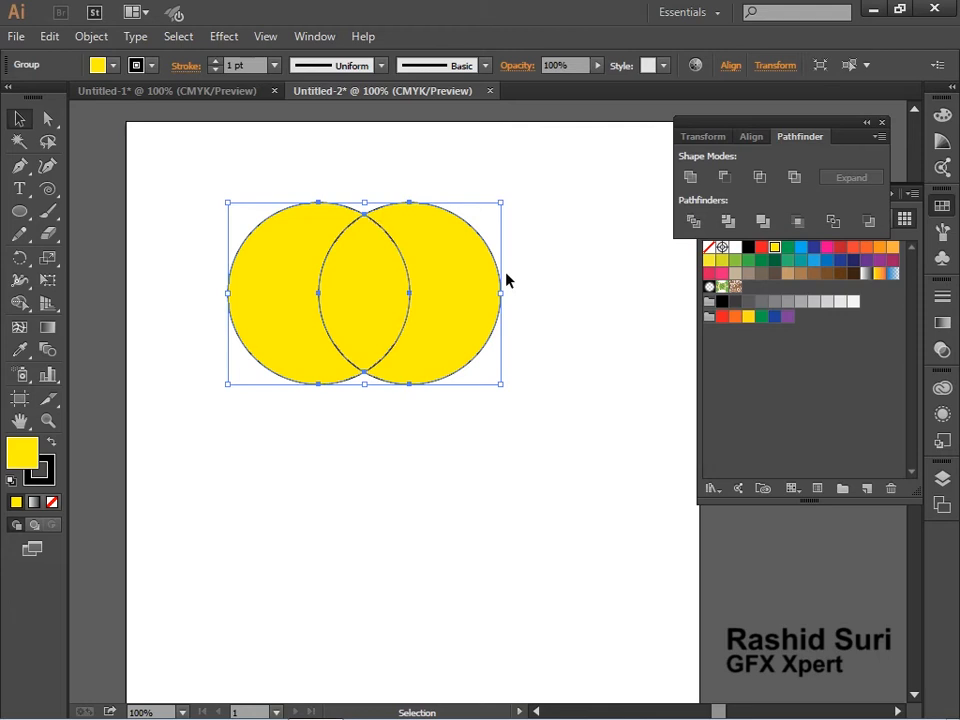
pyautogui.rightClick(443, 314)
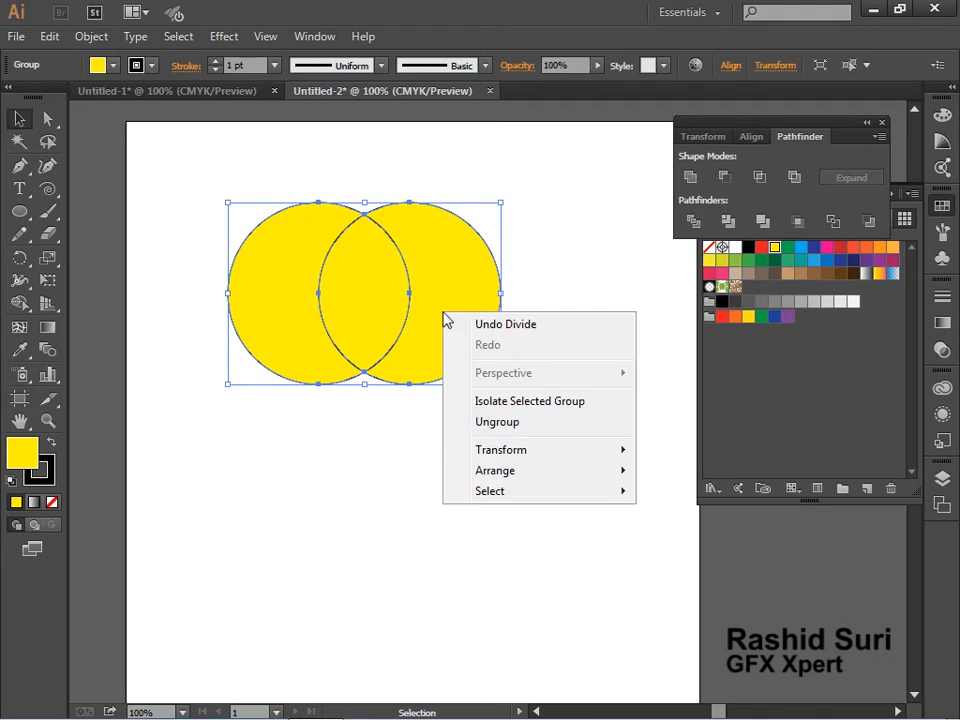
pyautogui.click(501, 428)
pyautogui.click(452, 566)
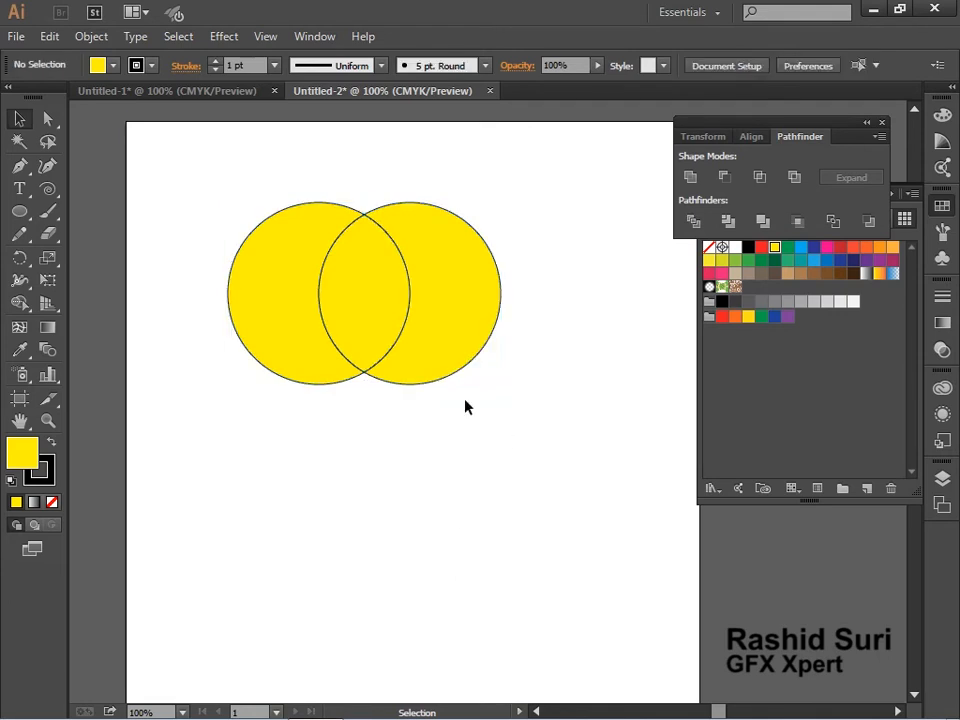
pyautogui.click(463, 322)
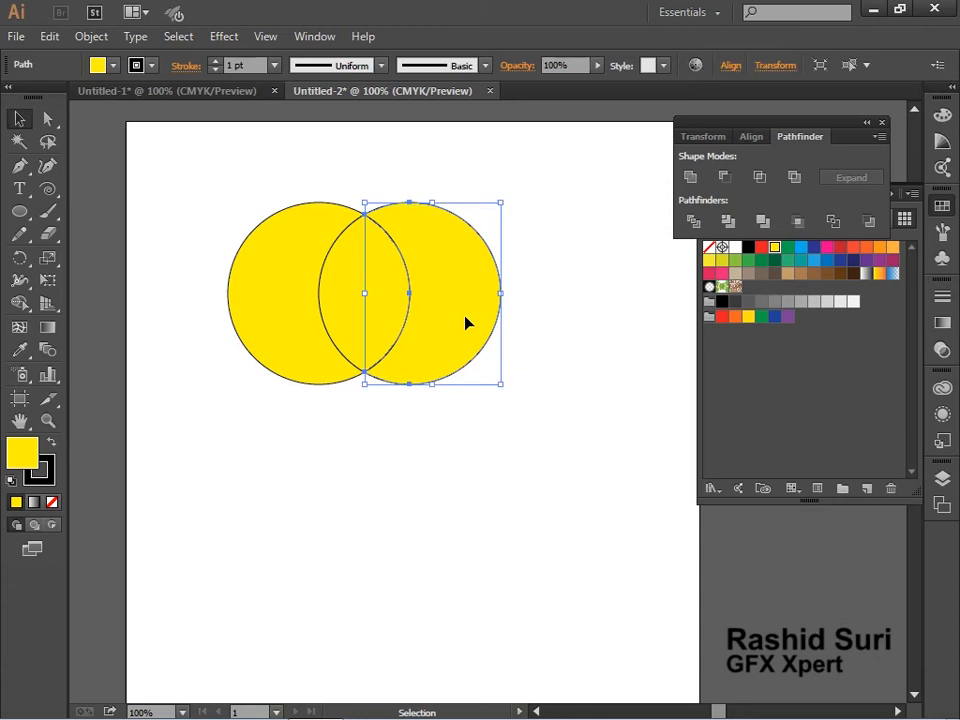
pyautogui.moveTo(465, 322); pyautogui.dragTo(513, 330)
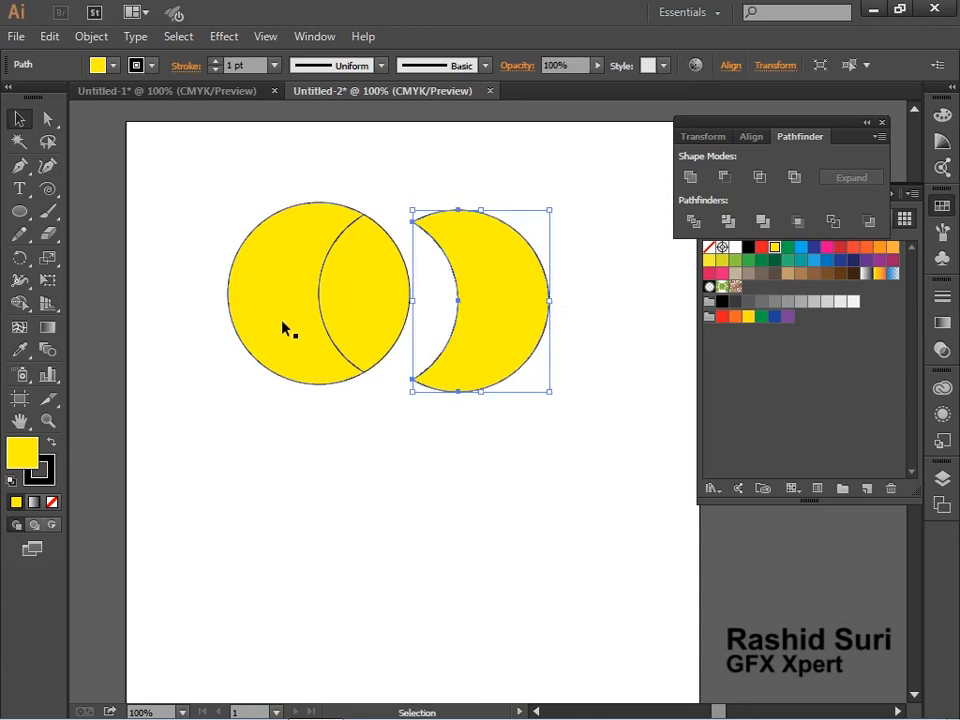
pyautogui.moveTo(284, 328); pyautogui.dragTo(216, 328)
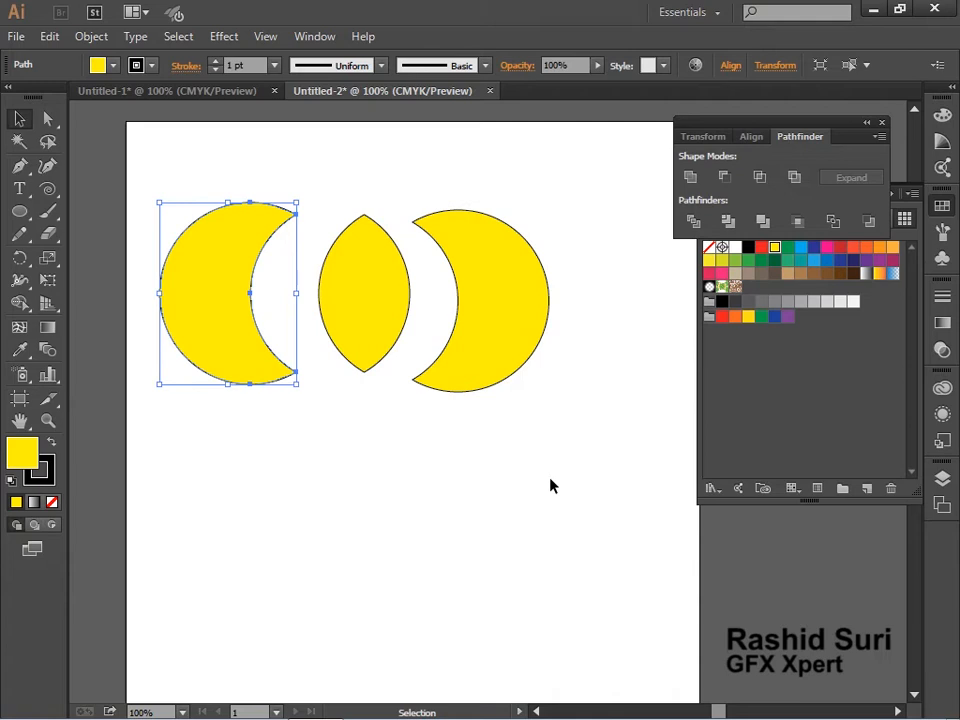
# Step: Undo the separated pieces, the ungrouping and the Divide operation to restore the two overlapping circles
pyautogui.press('a')
pyautogui.hotkey('ctrl', 'z')
pyautogui.hotkey('ctrl', 'z')
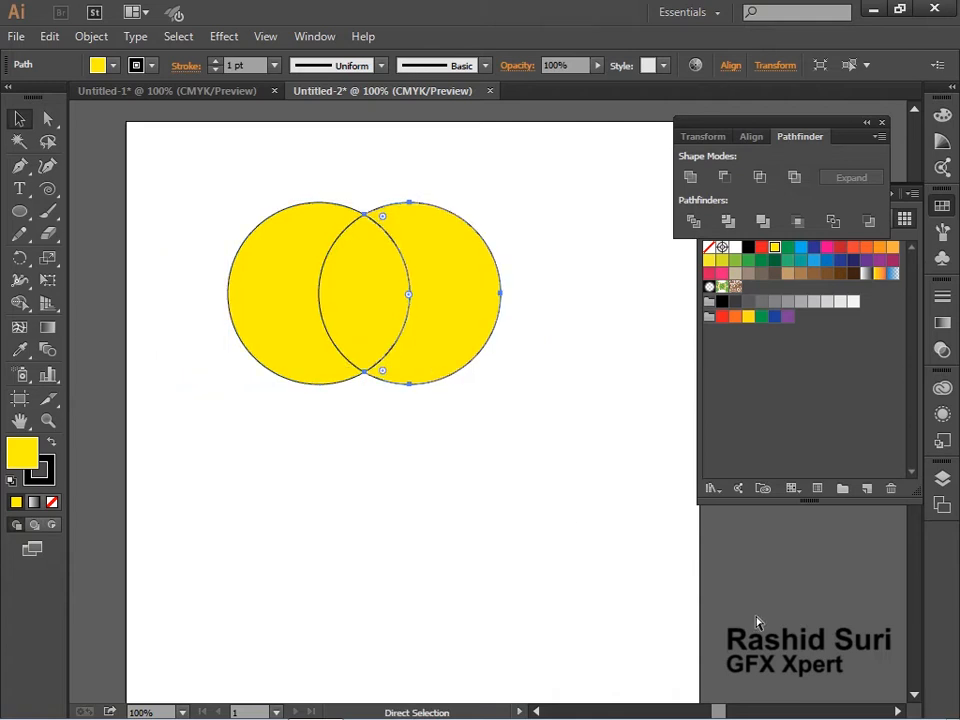
pyautogui.hotkey('ctrl', 'z')
pyautogui.hotkey('ctrl', 'z')
pyautogui.press('v')
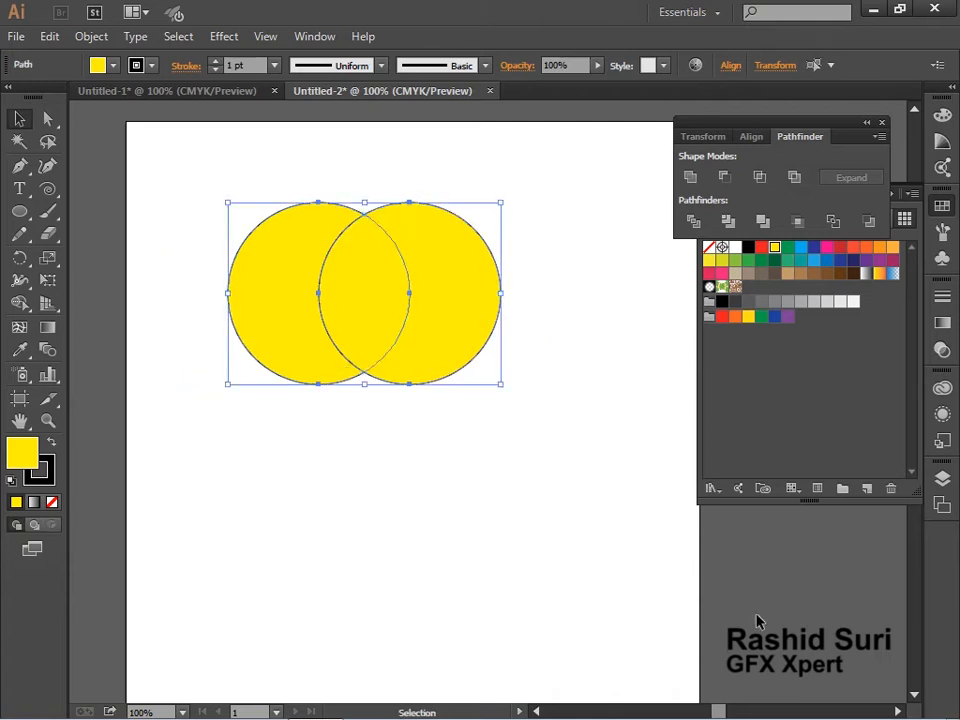
# Step: Try the Trim pathfinder on the two yellow circles, ungrouping the result and moving the full front circle away from the crescent
pyautogui.click(730, 221)
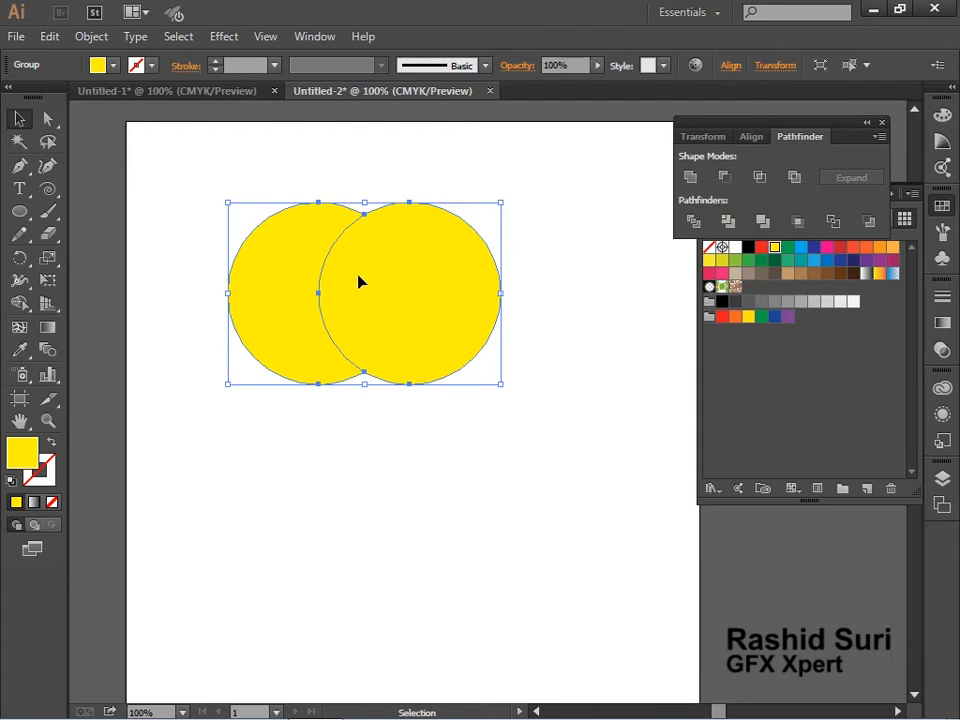
pyautogui.click(446, 512)
pyautogui.click(287, 328)
pyautogui.rightClick(411, 294)
pyautogui.click(490, 403)
pyautogui.click(499, 508)
pyautogui.moveTo(412, 320); pyautogui.dragTo(477, 321)
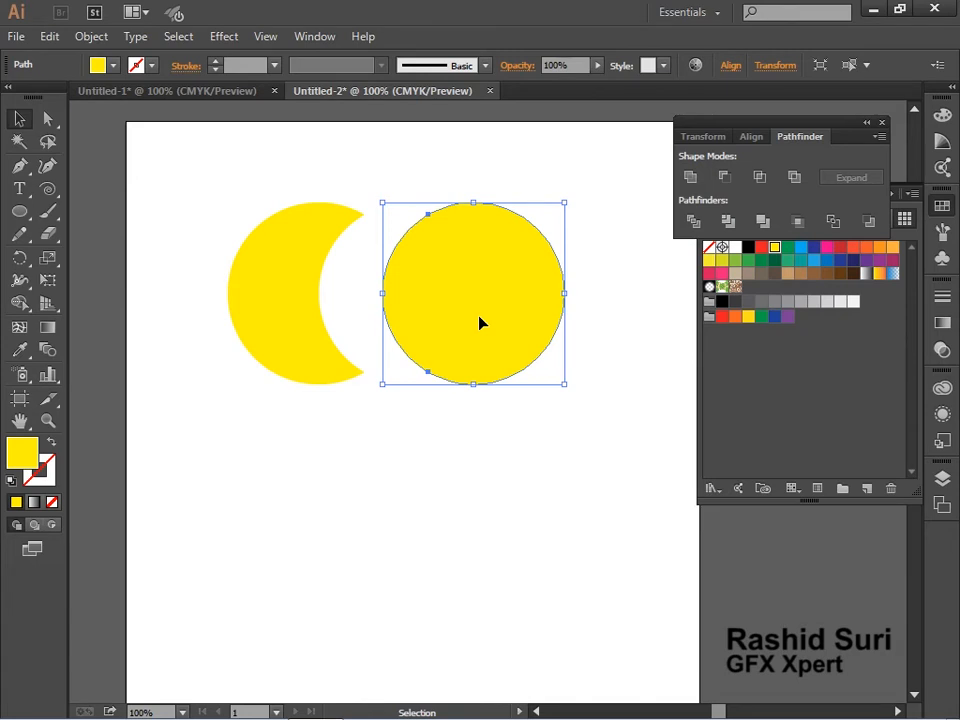
# Step: Undo the circle move, the ungrouping and the Trim operation
pyautogui.hotkey('ctrl', 'z')
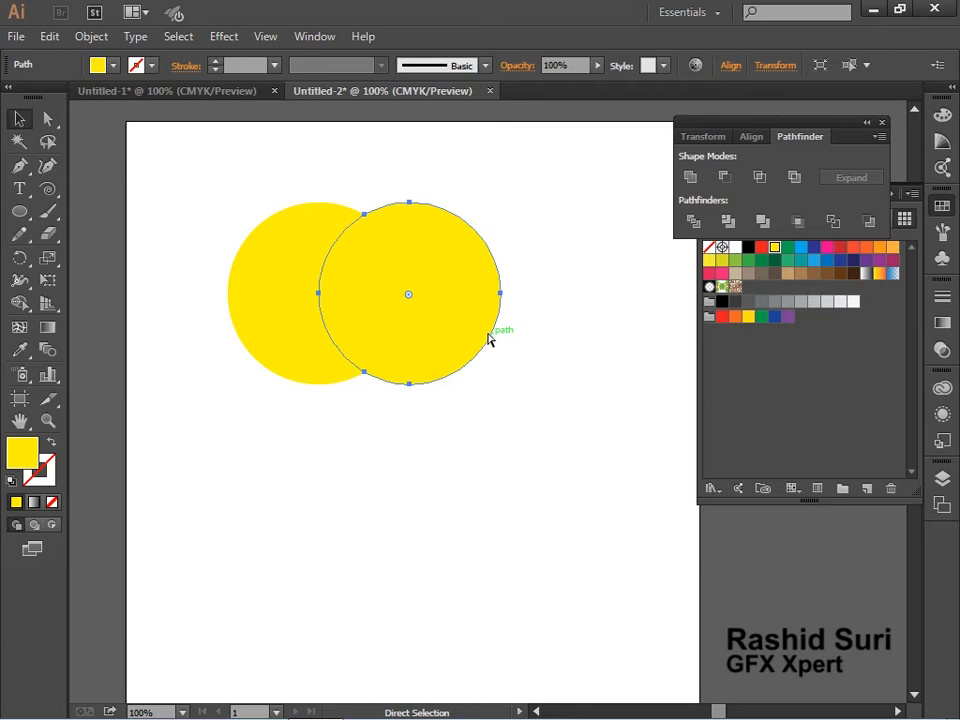
pyautogui.hotkey('ctrl', 'z')
pyautogui.hotkey('ctrl', 'z')
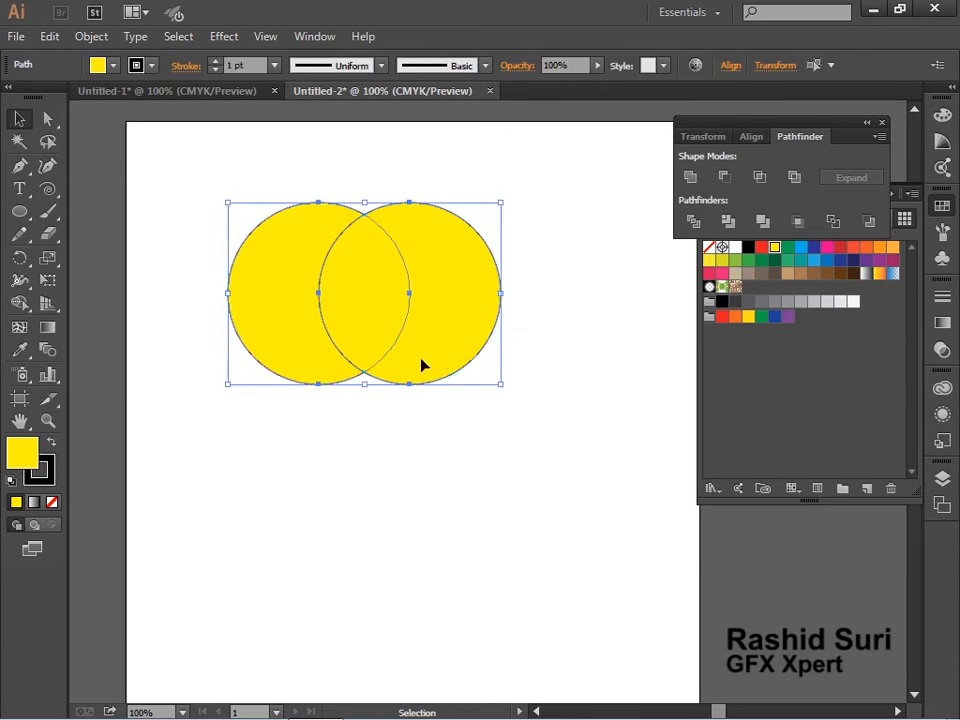
# Step: Try the Merge pathfinder on the two yellow circles, deselect the result and undo the operation
pyautogui.click(761, 221)
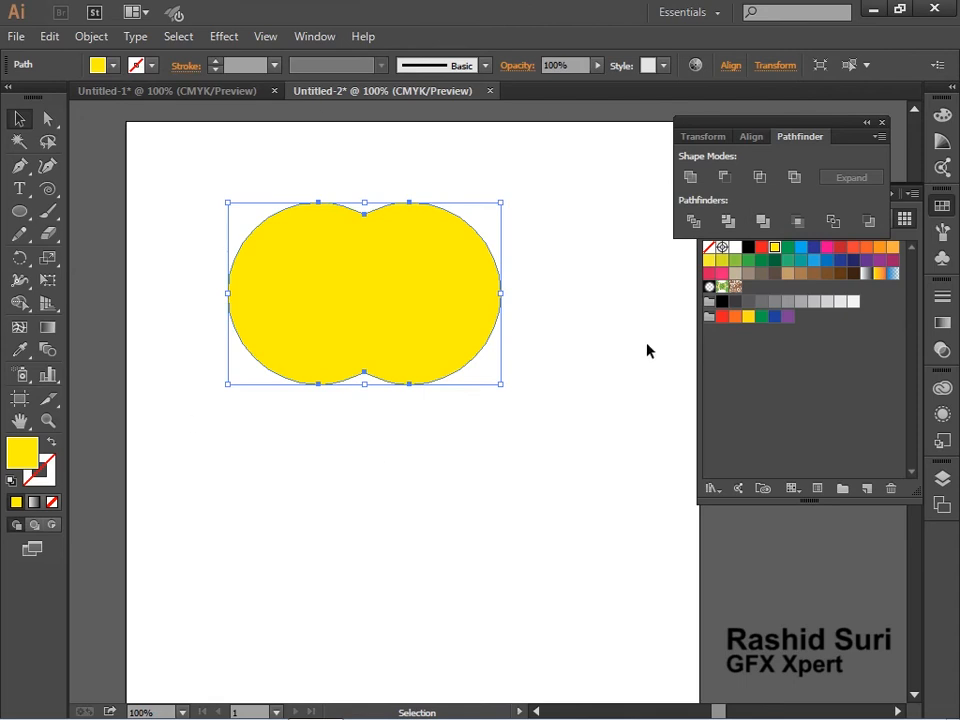
pyautogui.click(657, 495)
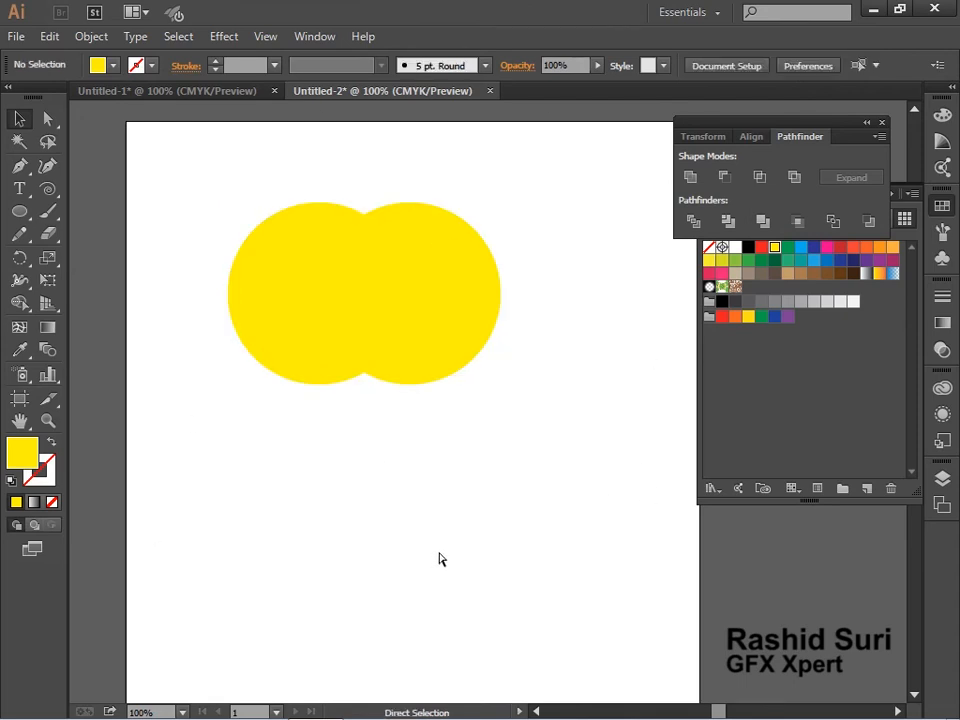
pyautogui.hotkey('ctrl', 'z')
pyautogui.press('v')
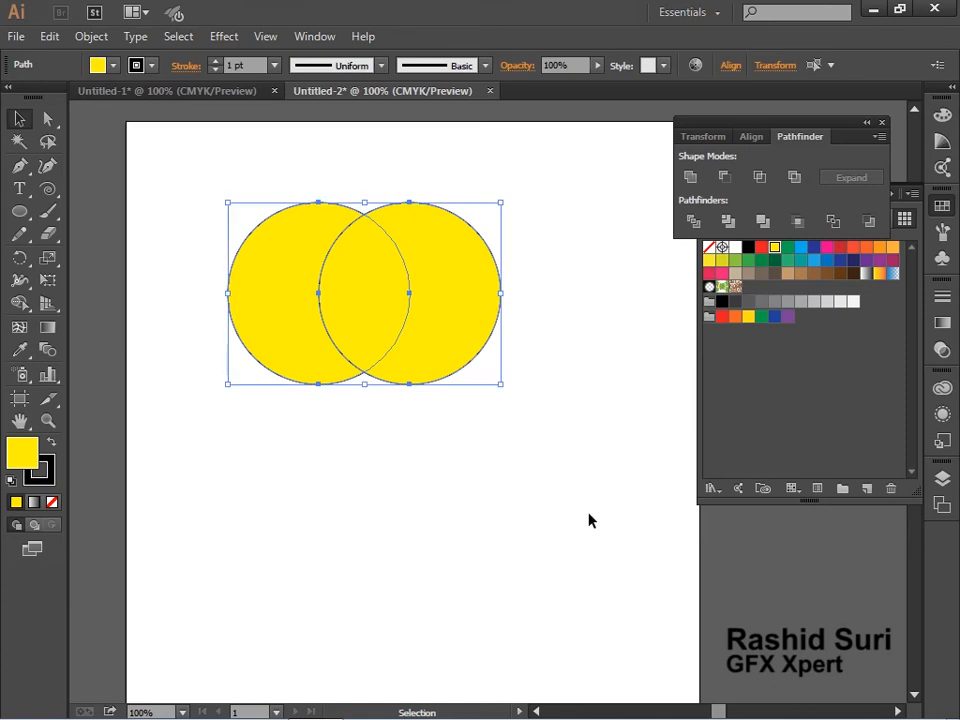
# Step: Try the Crop pathfinder on the two yellow circles and undo it
pyautogui.click(798, 221)
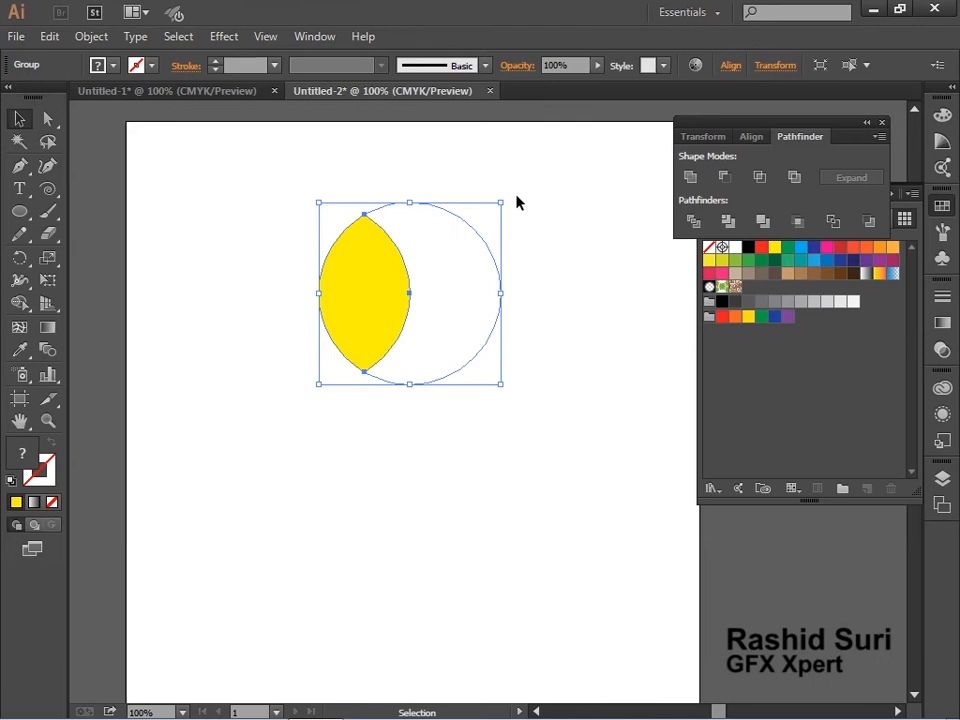
pyautogui.hotkey('ctrl', 'z')
pyautogui.hotkey('ctrl', 'z')
pyautogui.hotkey('ctrl', 'z')
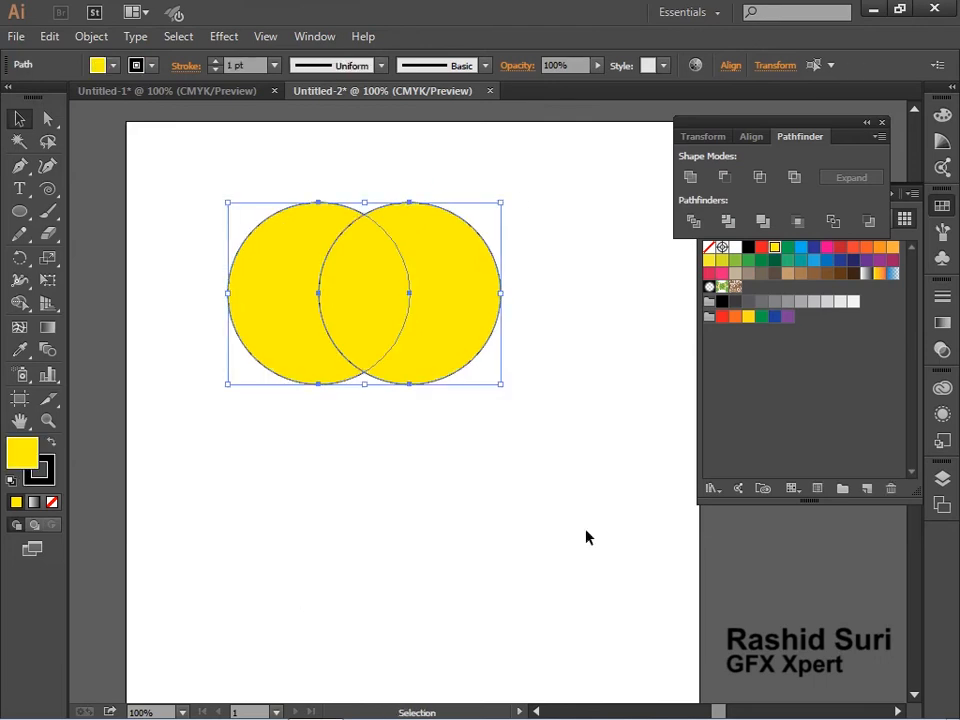
# Step: Apply the Outline pathfinder to the two circles and give the resulting group a black 1 pt stroke
pyautogui.click(842, 230)
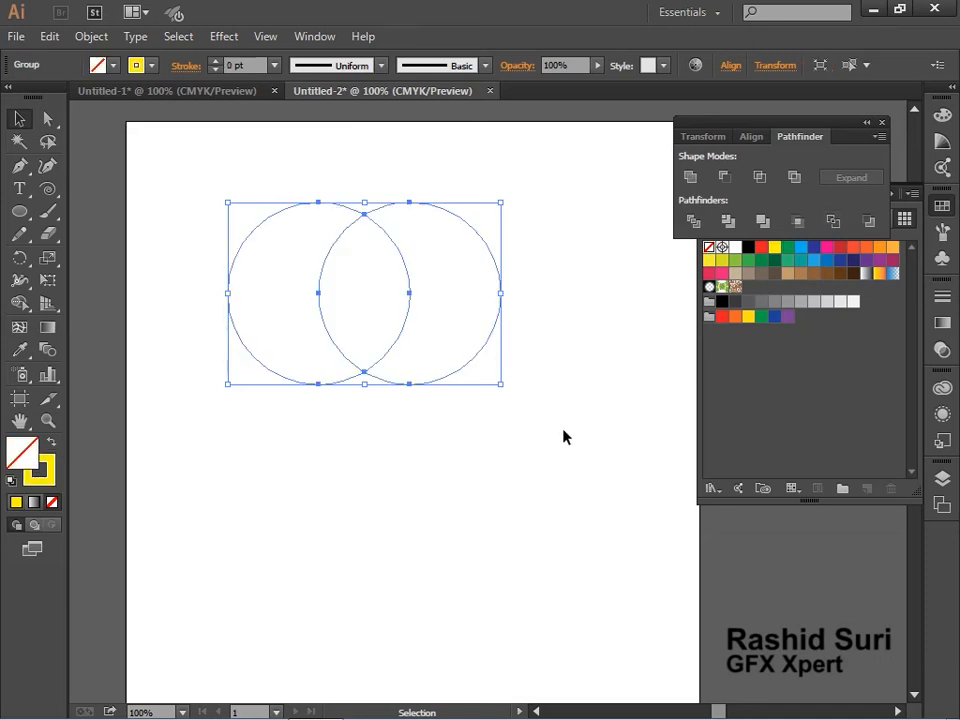
pyautogui.click(410, 405)
pyautogui.click(369, 369)
pyautogui.click(152, 65)
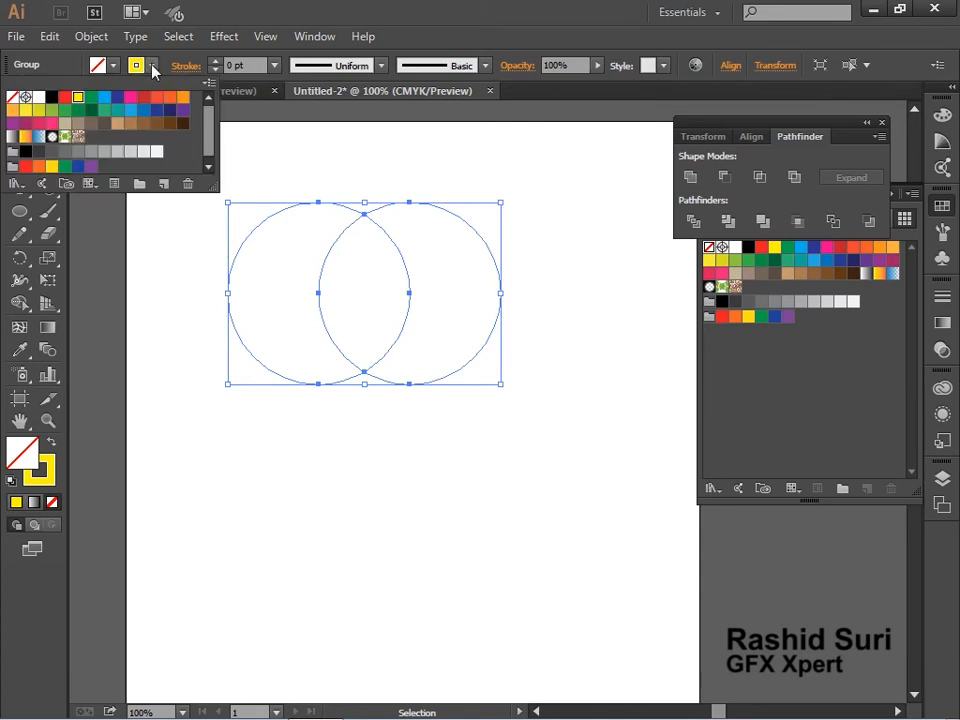
pyautogui.click(53, 99)
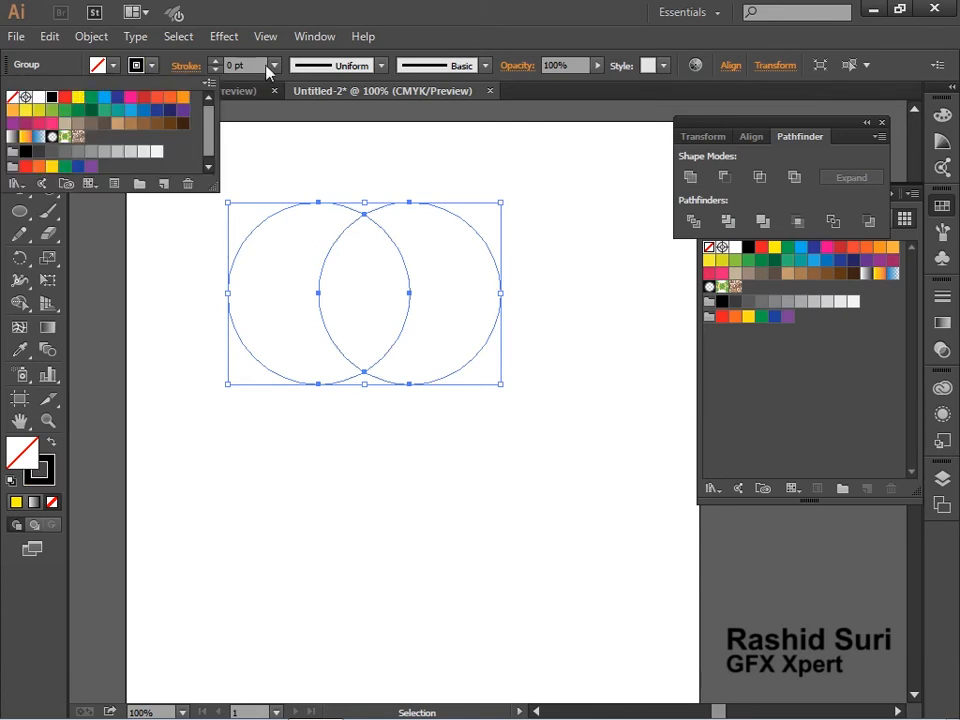
pyautogui.click(274, 66)
pyautogui.click(275, 66)
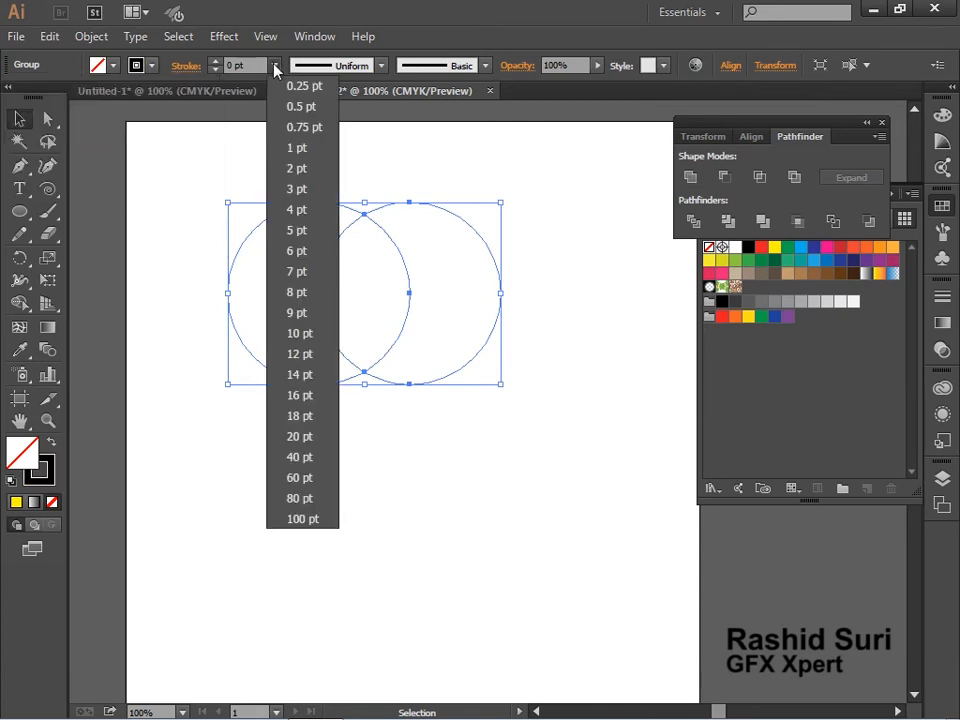
pyautogui.click(297, 148)
pyautogui.click(418, 520)
# Step: Move the outlined group lower on the artboard, then ungroup it and pull its outer and inner arcs apart
pyautogui.moveTo(390, 386); pyautogui.dragTo(412, 477)
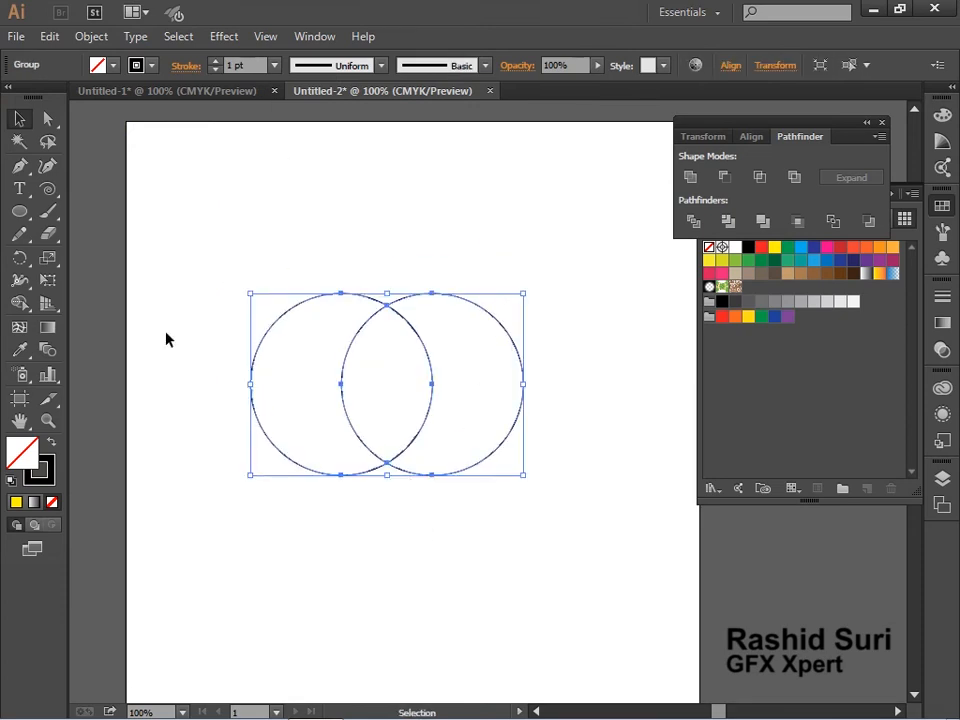
pyautogui.rightClick(387, 406)
pyautogui.click(477, 516)
pyautogui.click(441, 527)
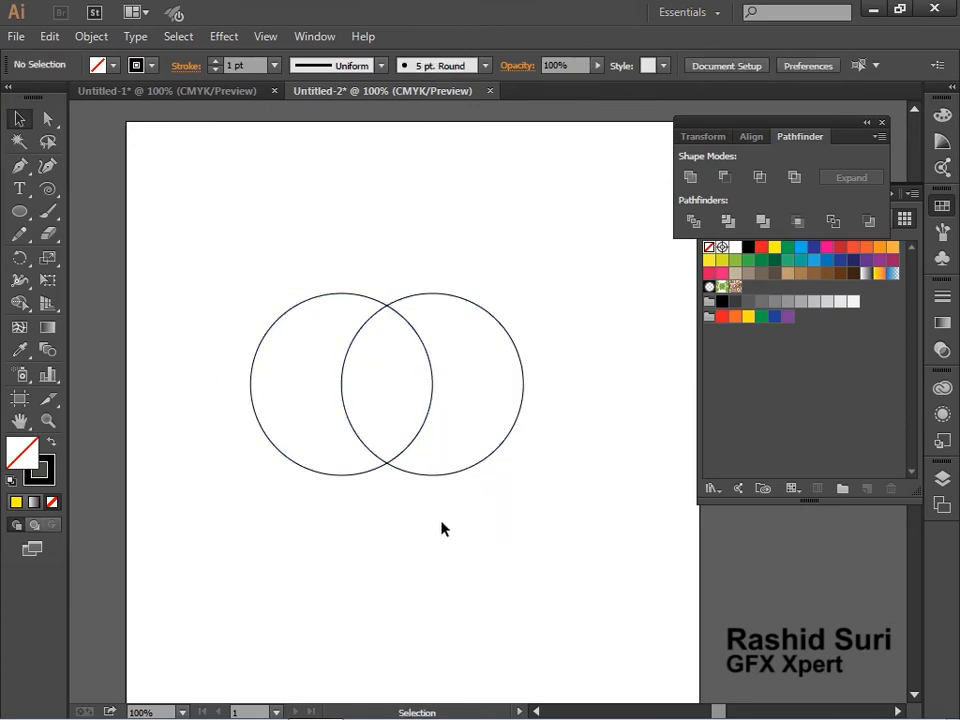
pyautogui.moveTo(444, 480); pyautogui.dragTo(550, 480)
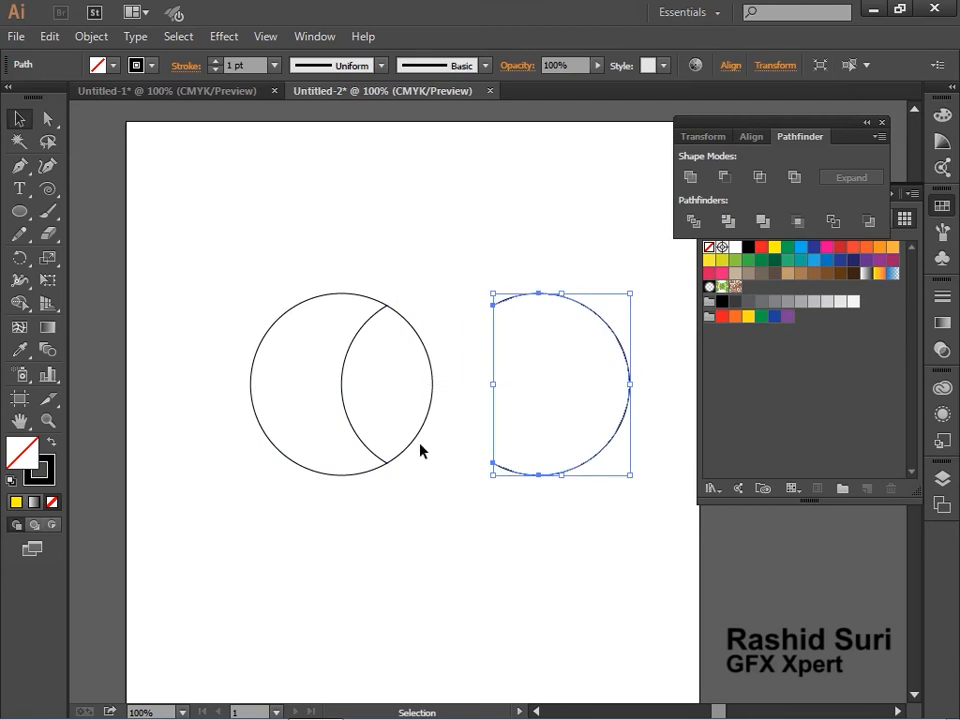
pyautogui.moveTo(413, 443); pyautogui.dragTo(446, 444)
pyautogui.moveTo(311, 470); pyautogui.dragTo(261, 471)
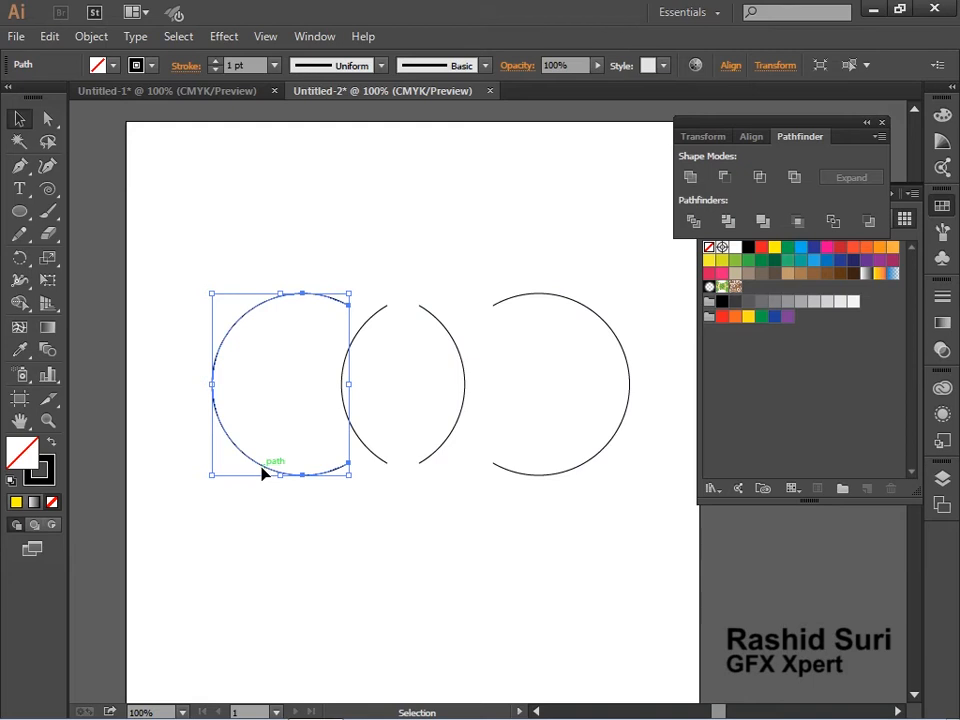
# Step: Delete all the separated arcs from the artboard
pyautogui.moveTo(197, 257); pyautogui.dragTo(598, 431)
pyautogui.press('Delete')
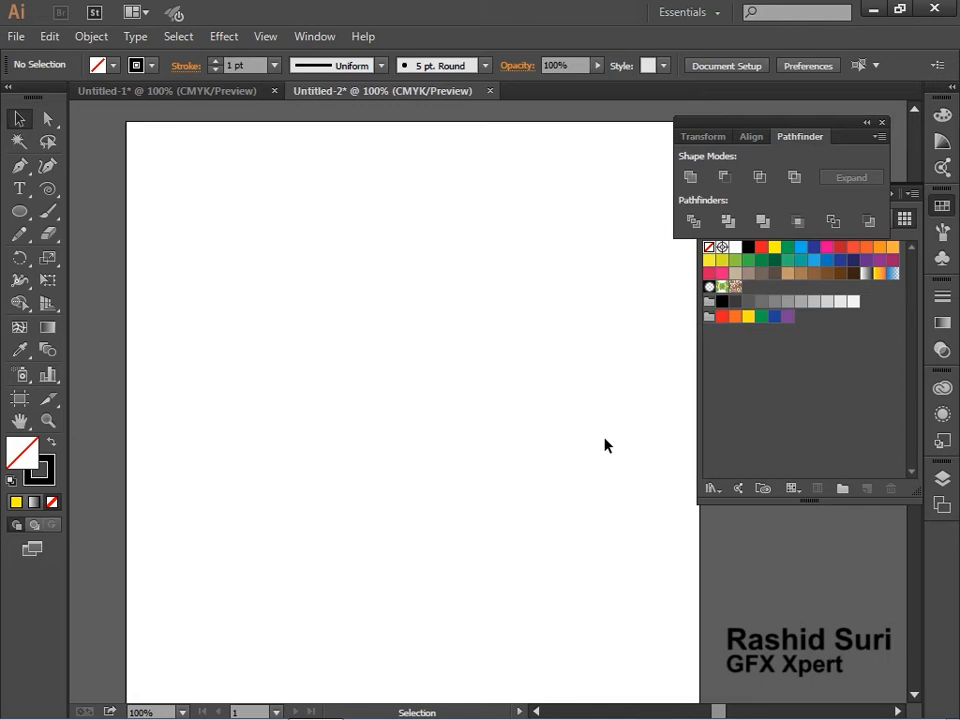
# Step: Detach the shape tools as a floating toolbar and draw a tall, narrow rectangle near the middle of the artboard
pyautogui.click(19, 211)
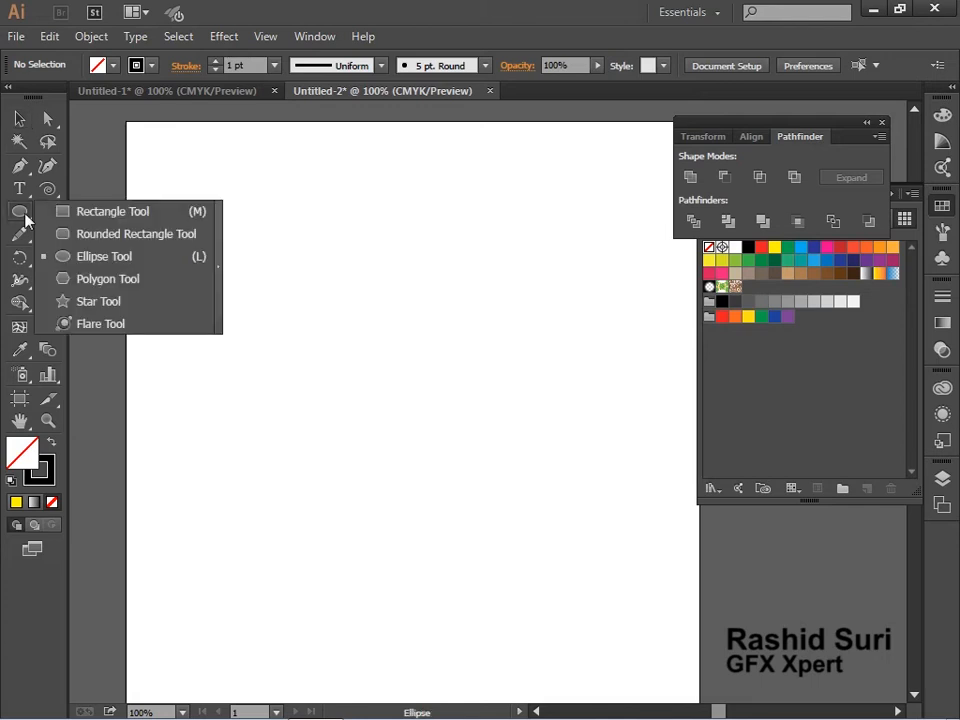
pyautogui.click(219, 257)
pyautogui.moveTo(125, 230); pyautogui.dragTo(192, 163)
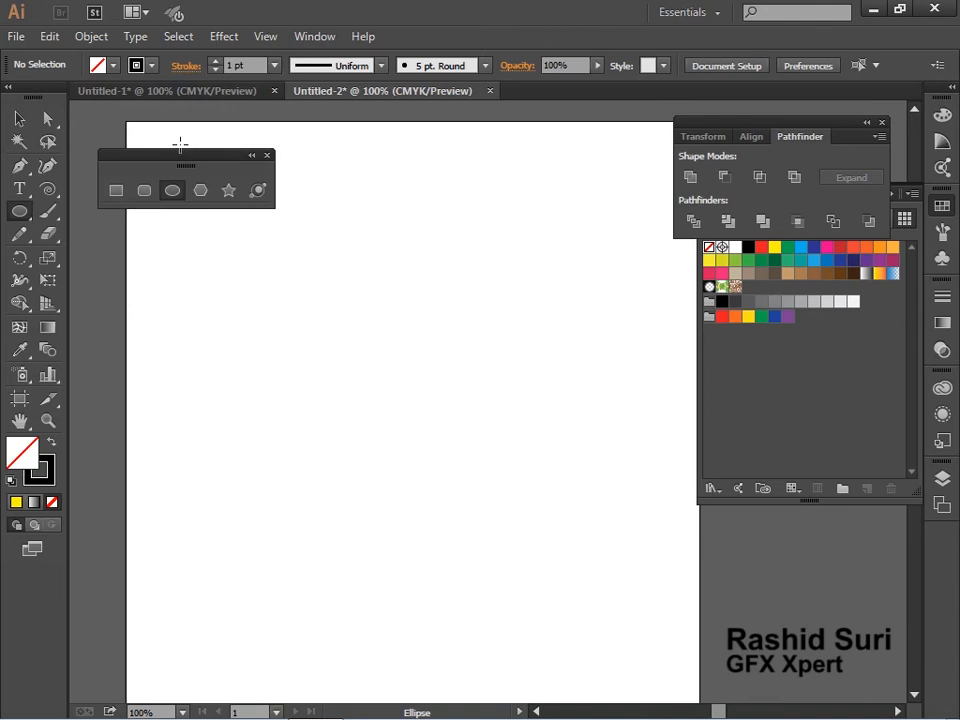
pyautogui.click(116, 190)
pyautogui.moveTo(402, 261)
pyautogui.mouseDown()
pyautogui.moveTo(456, 413)
pyautogui.moveTo(446, 493)
pyautogui.moveTo(449, 476)
pyautogui.mouseUp()
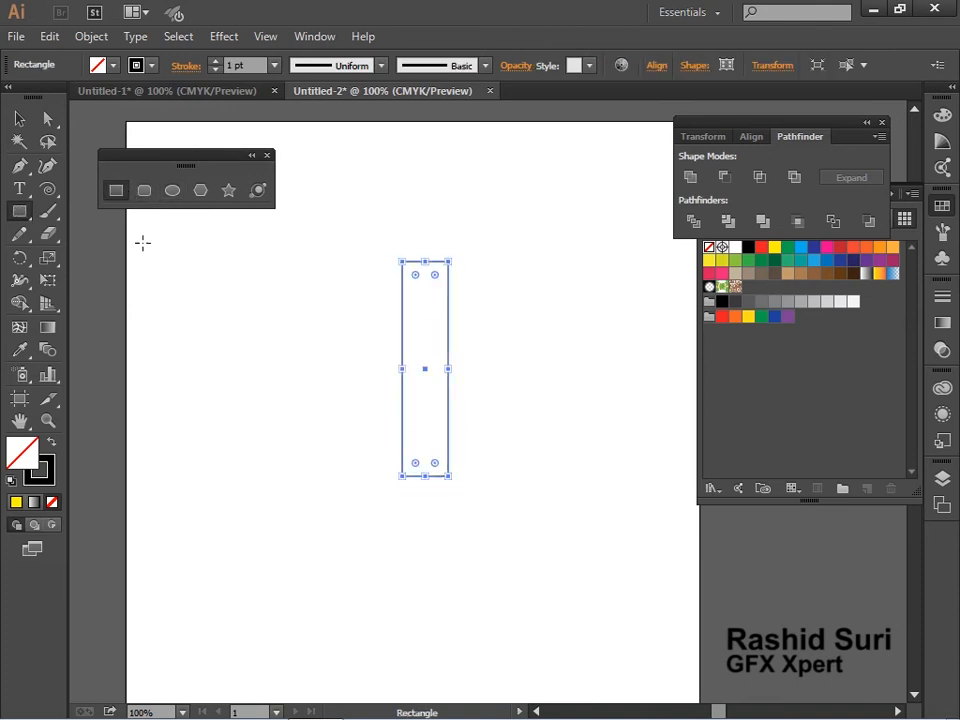
# Step: Draw a circle, wider than the rectangle, centred over the rectangle's upper end with the Ellipse tool
pyautogui.click(172, 190)
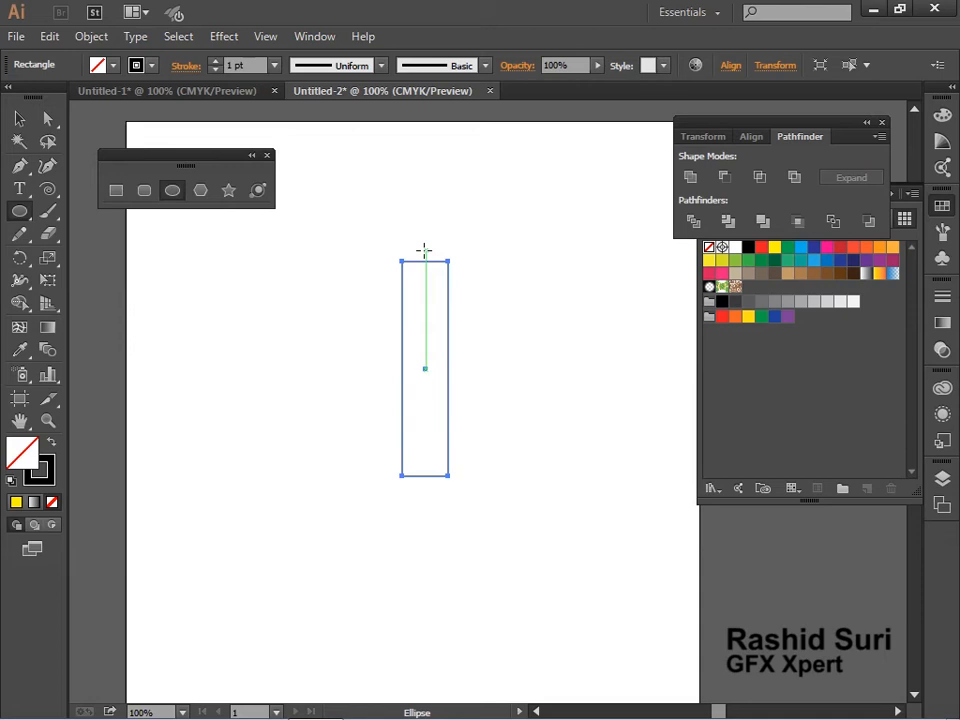
pyautogui.moveTo(424, 250); pyautogui.dragTo(456, 298)
pyautogui.click(19, 118)
pyautogui.click(159, 271)
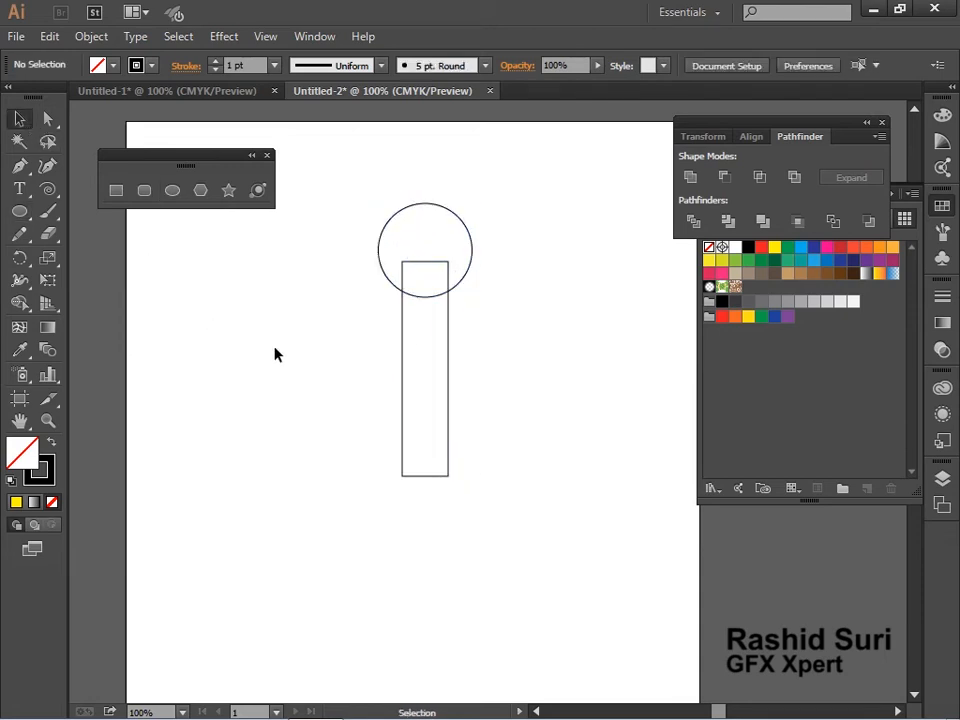
# Step: Unite the circle and the tall rectangle into one outline and shift it slightly down and right on the artboard
pyautogui.moveTo(349, 153); pyautogui.dragTo(492, 370)
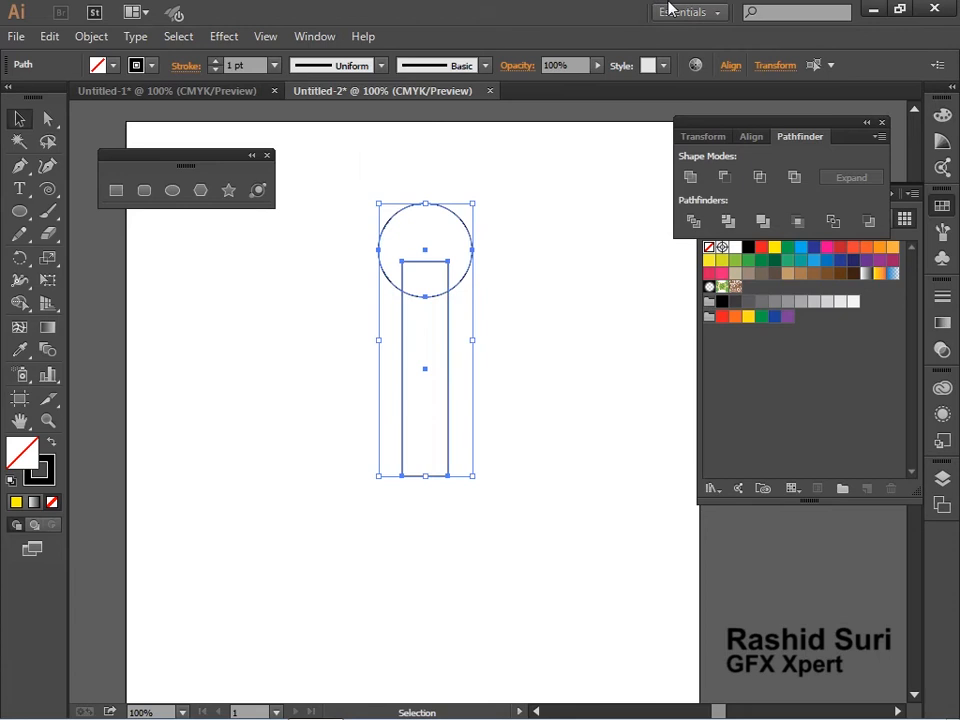
pyautogui.click(750, 136)
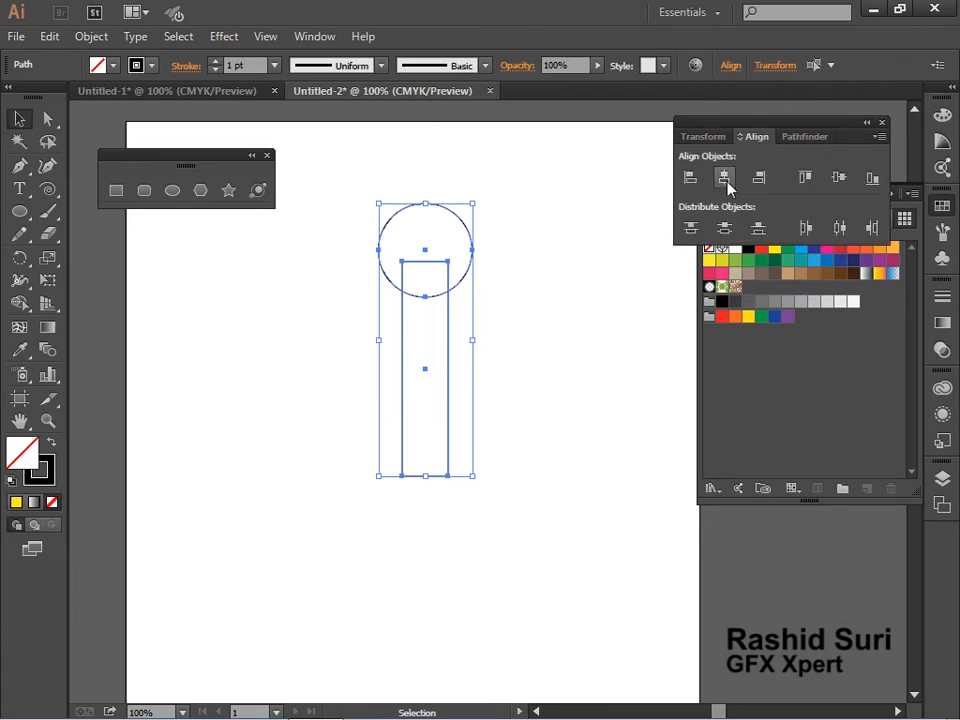
pyautogui.click(801, 139)
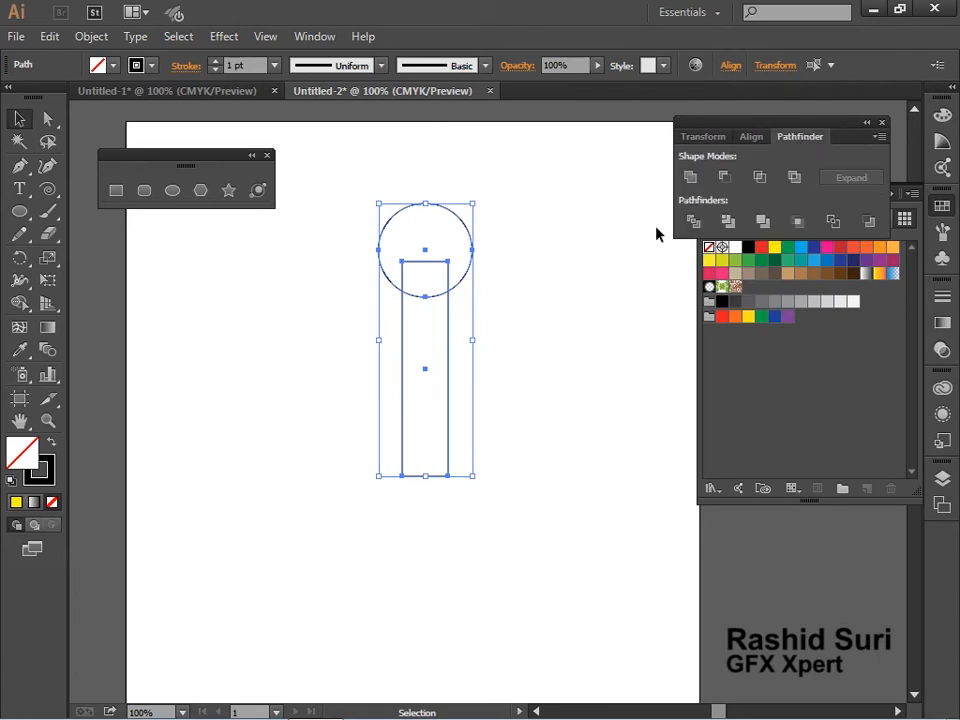
pyautogui.click(690, 177)
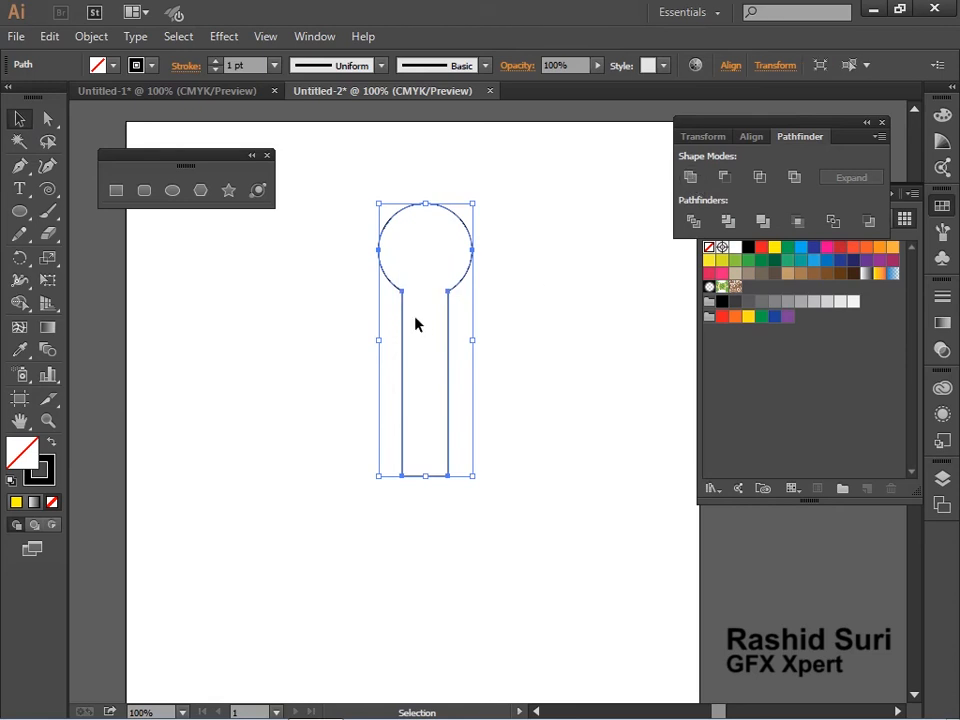
pyautogui.moveTo(461, 285); pyautogui.dragTo(480, 326)
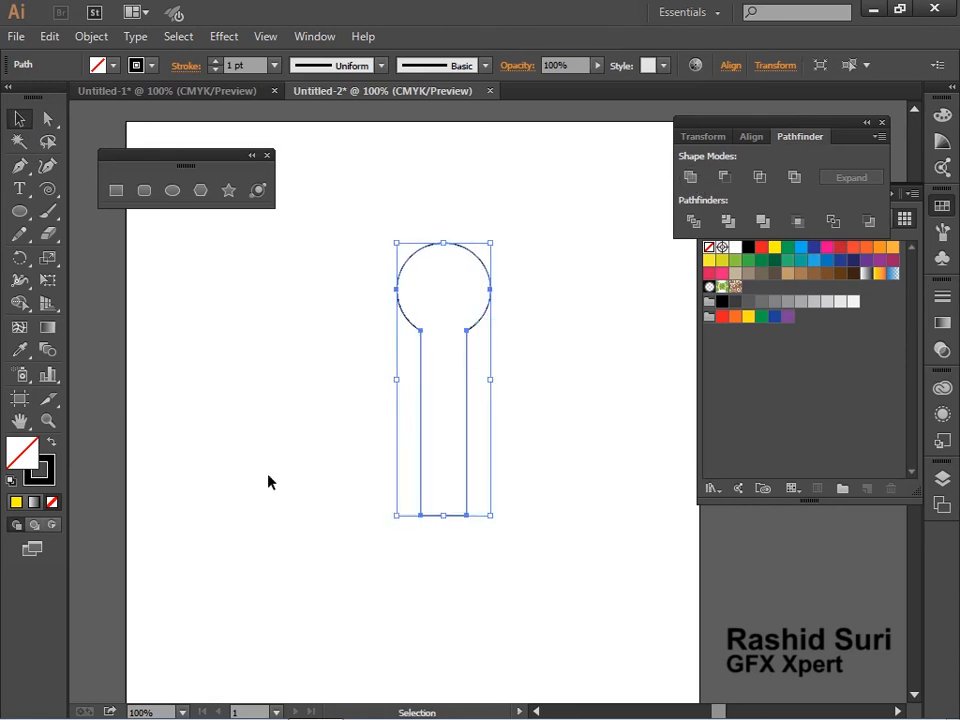
pyautogui.click(264, 571)
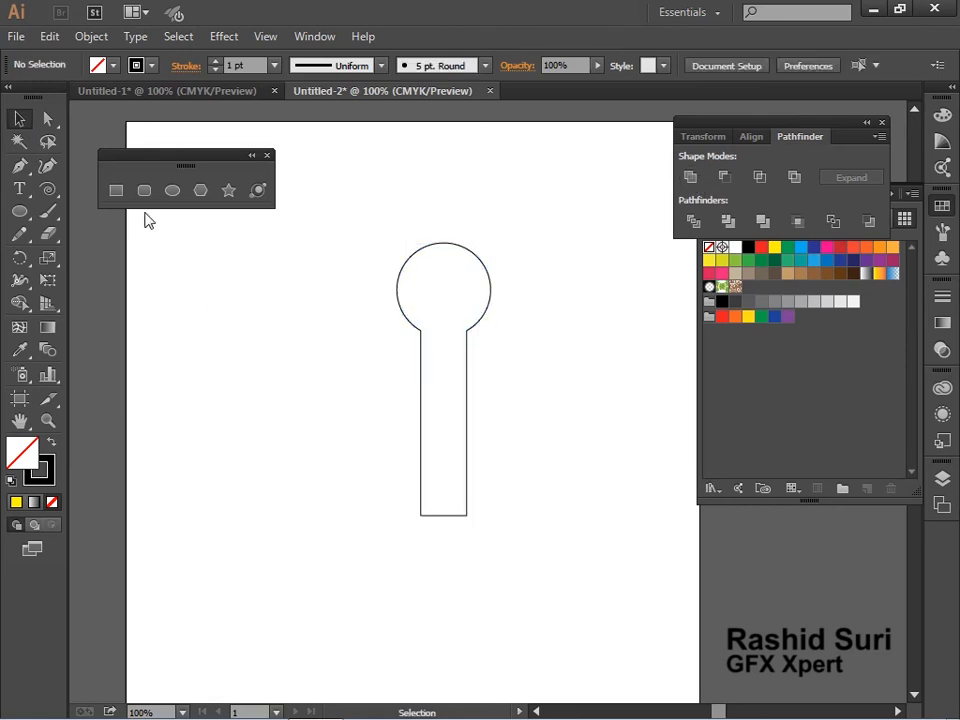
# Step: Draw a small upright rectangle over the top of the round head and subtract it with Minus Front to form the wrench jaw
pyautogui.click(116, 190)
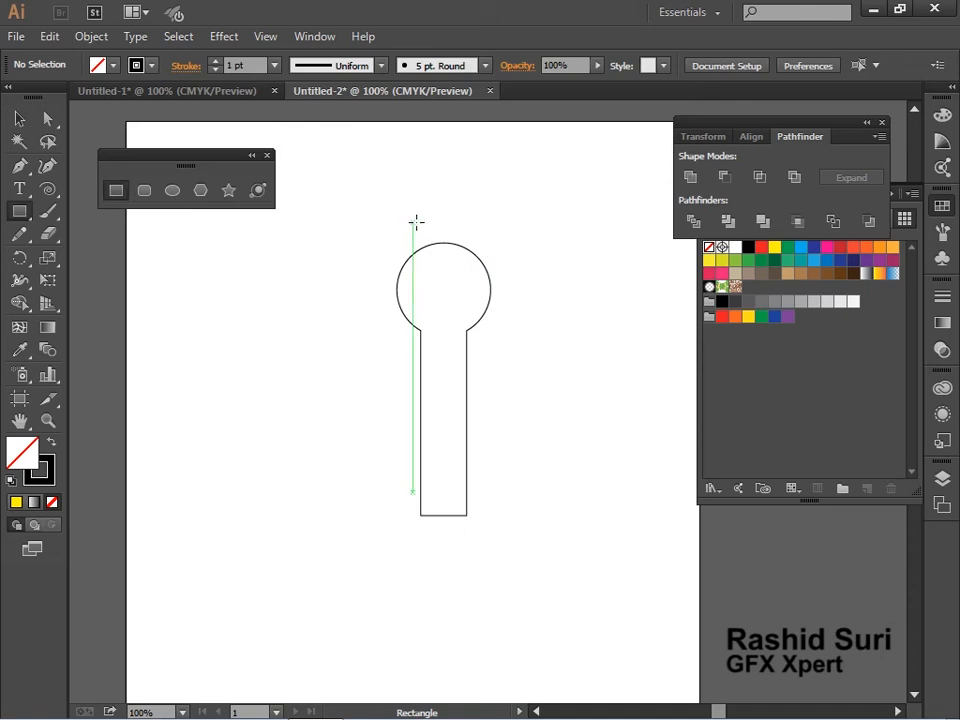
pyautogui.moveTo(421, 219)
pyautogui.mouseDown()
pyautogui.moveTo(448, 272)
pyautogui.moveTo(472, 290)
pyautogui.moveTo(463, 299)
pyautogui.mouseUp()
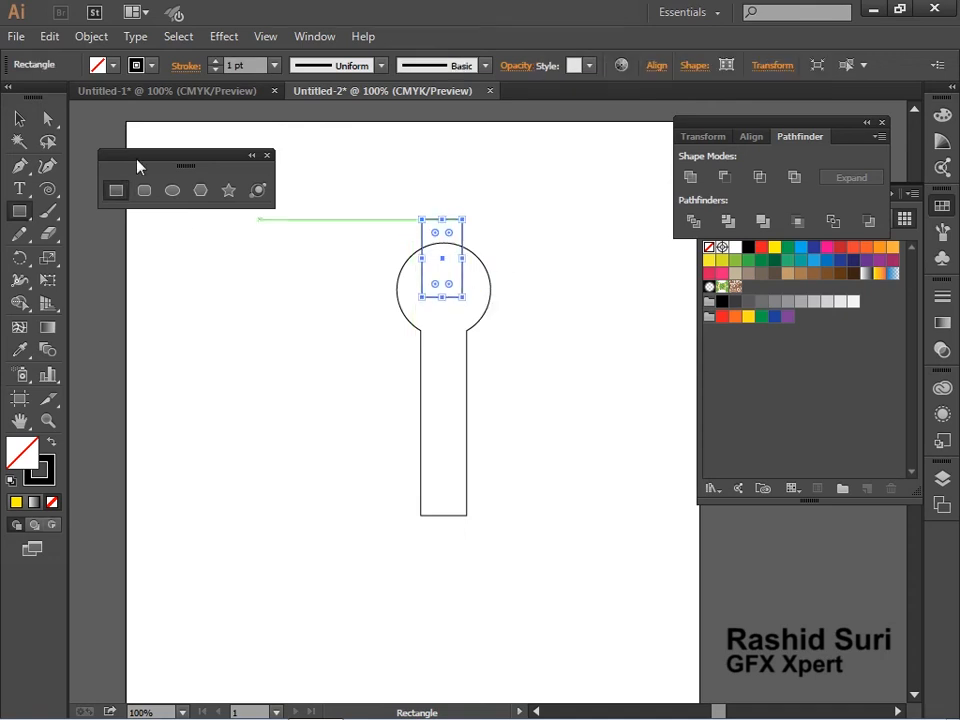
pyautogui.click(19, 118)
pyautogui.moveTo(300, 255); pyautogui.dragTo(551, 366)
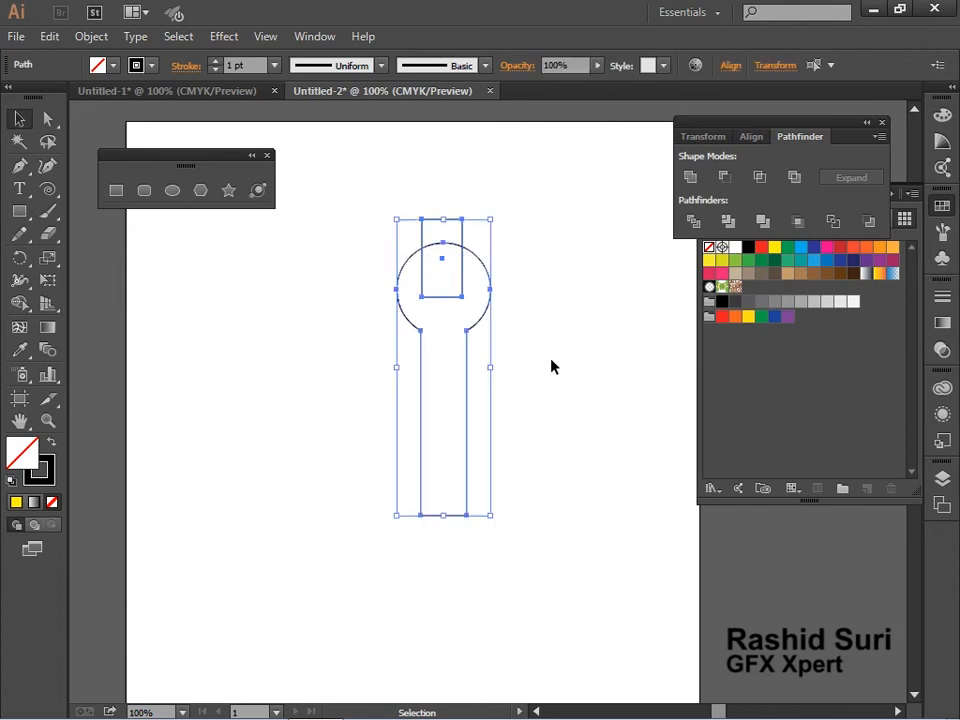
pyautogui.click(729, 182)
pyautogui.click(600, 422)
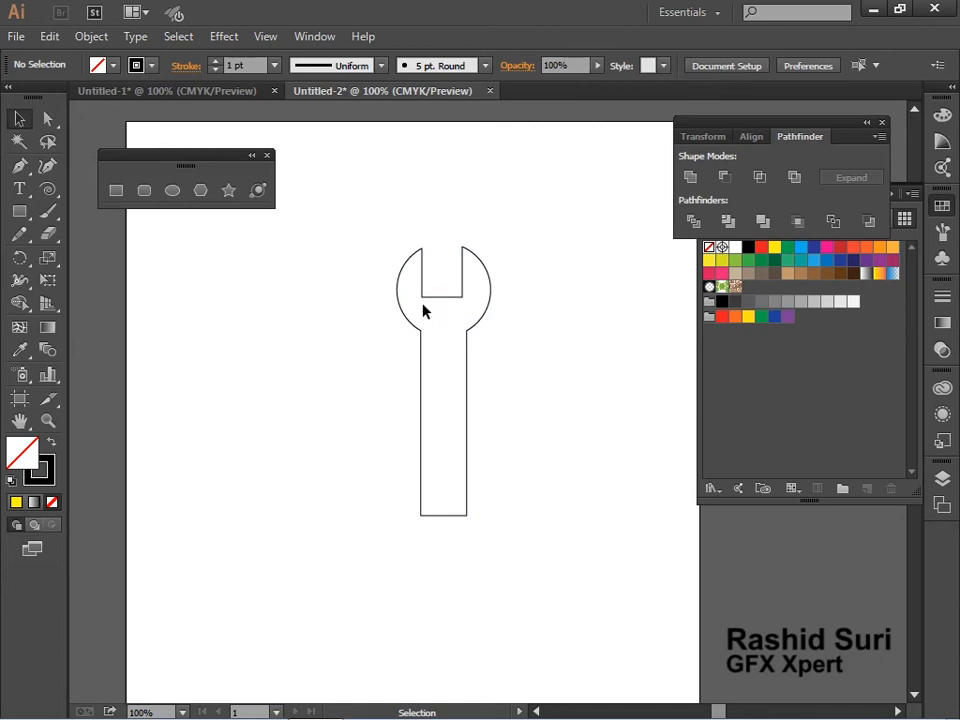
# Step: Fill the wrench shape with the dark brown swatch
pyautogui.click(490, 306)
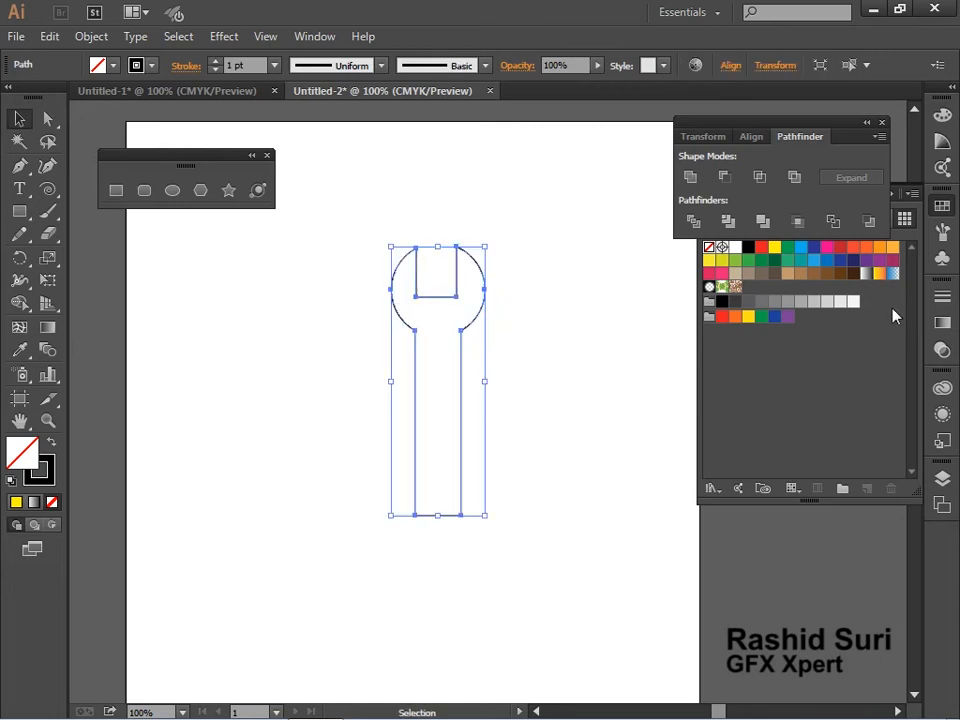
pyautogui.click(841, 273)
pyautogui.click(598, 529)
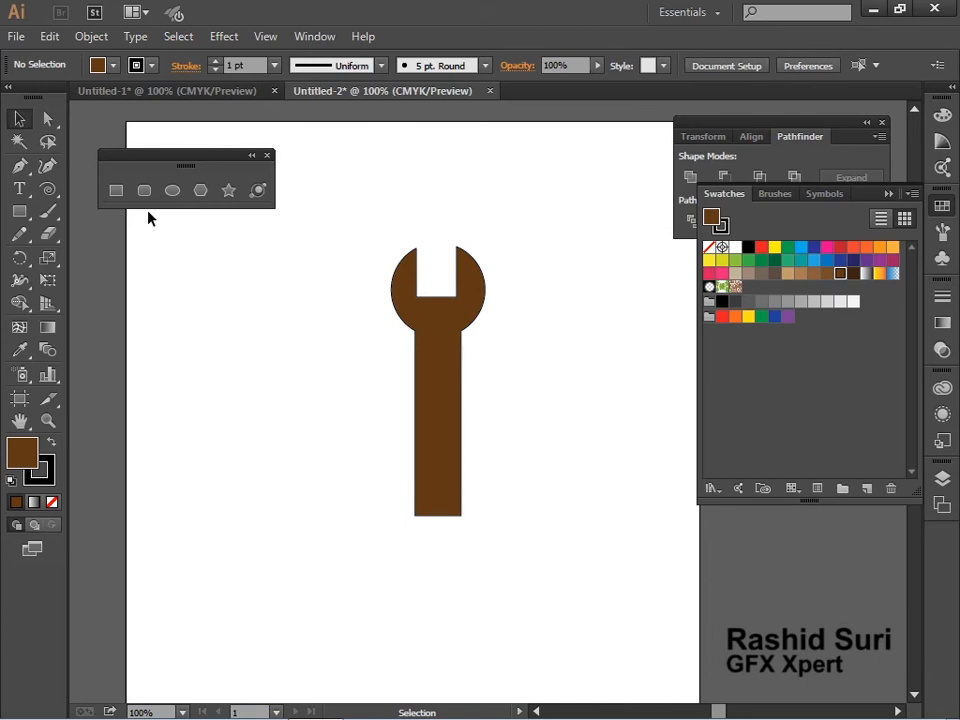
# Step: Draw a small circle near the lower end of the wrench handle and cut it out as a hole with Minus Front
pyautogui.click(173, 191)
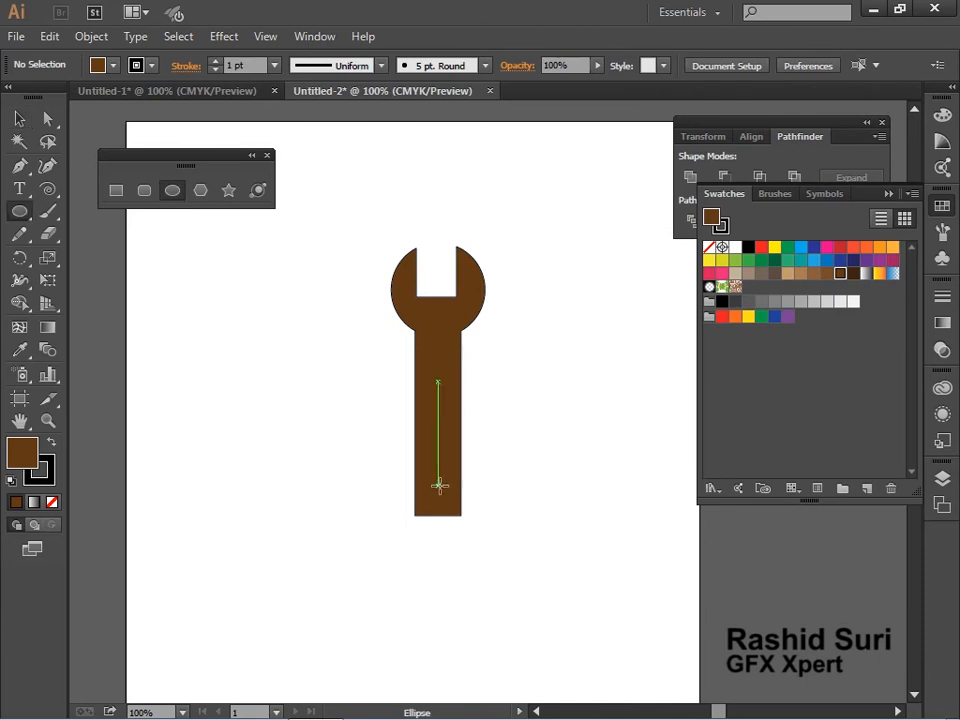
pyautogui.moveTo(439, 485); pyautogui.dragTo(449, 493)
pyautogui.click(19, 118)
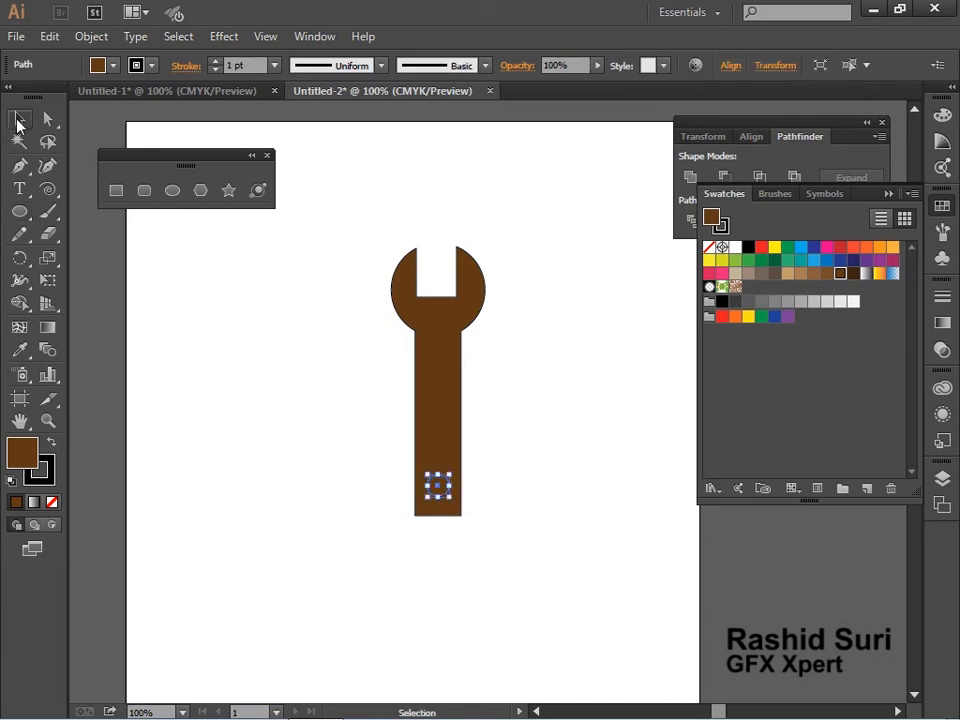
pyautogui.moveTo(291, 392); pyautogui.dragTo(523, 557)
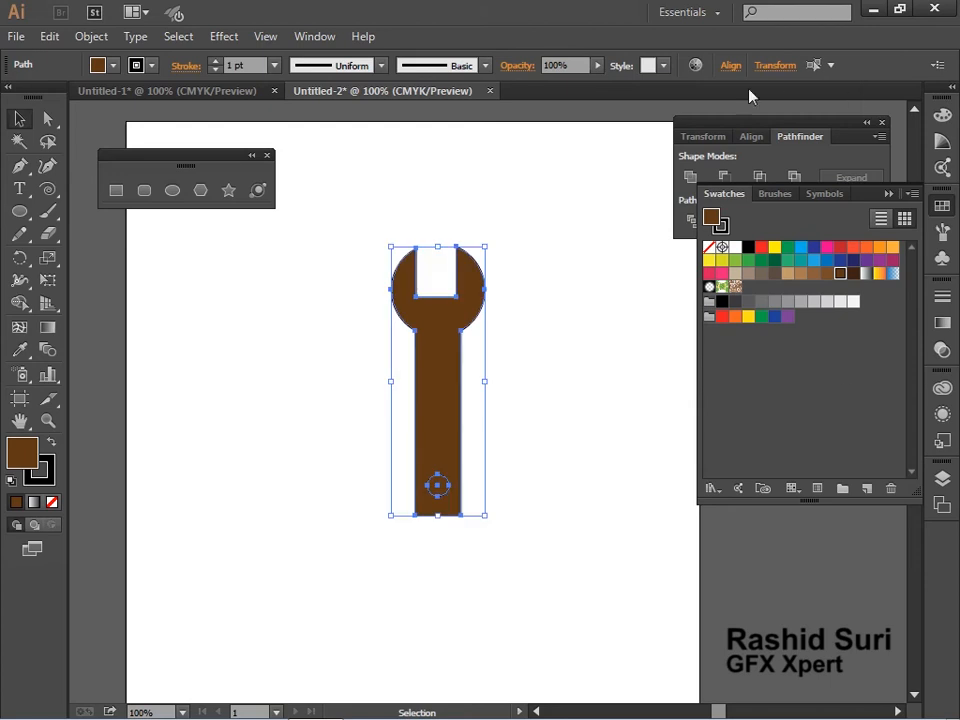
pyautogui.click(724, 178)
pyautogui.click(469, 639)
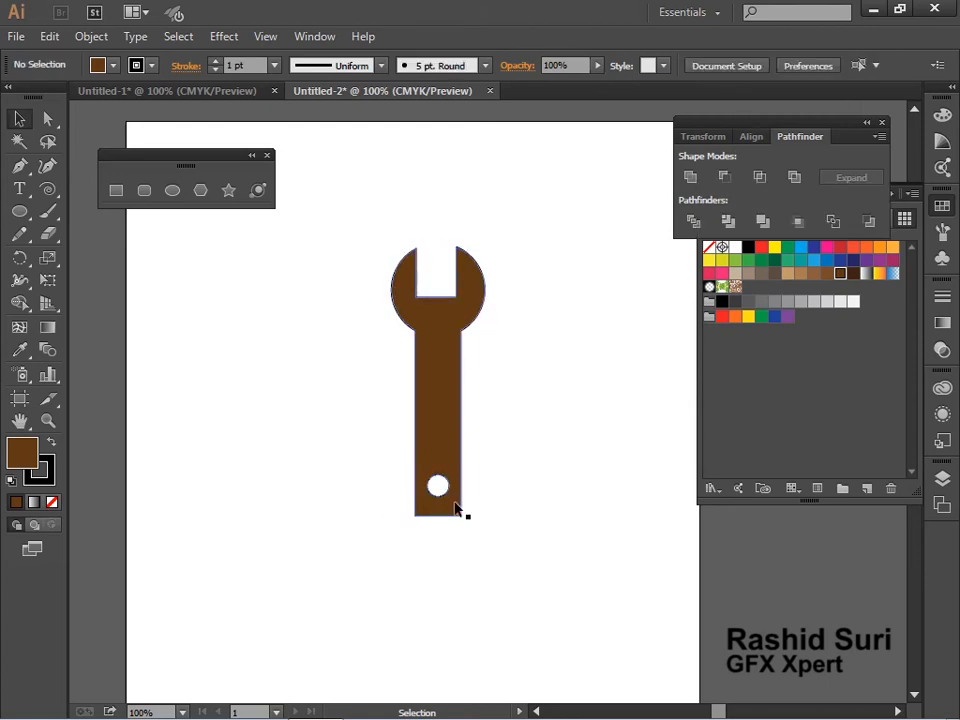
# Step: Move the finished wrench to the left side of the artboard
pyautogui.moveTo(445, 450); pyautogui.dragTo(366, 488)
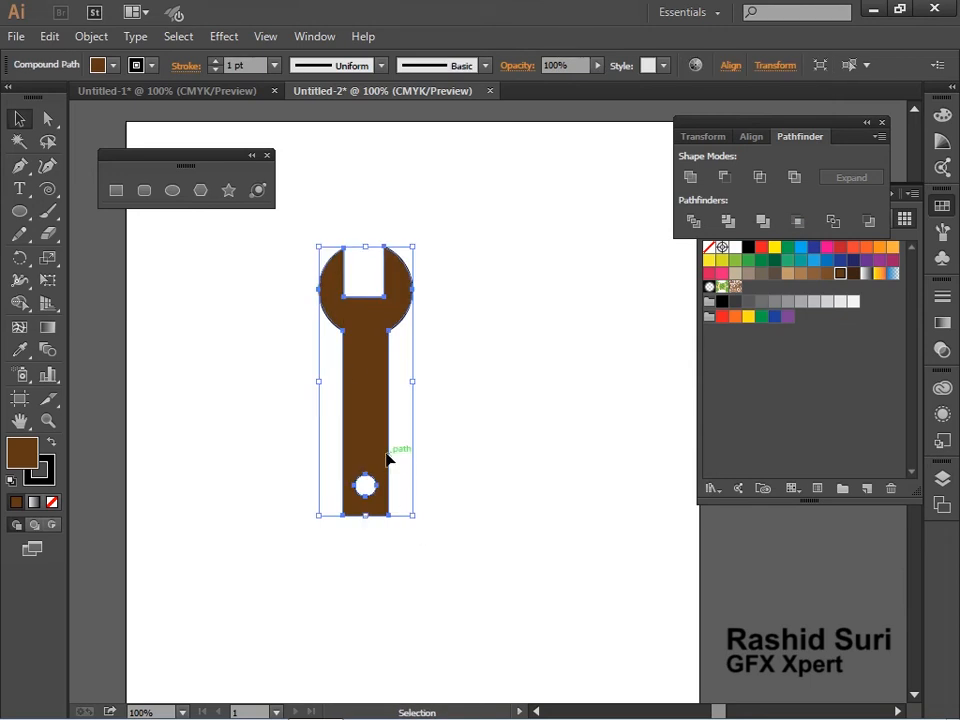
pyautogui.click(476, 470)
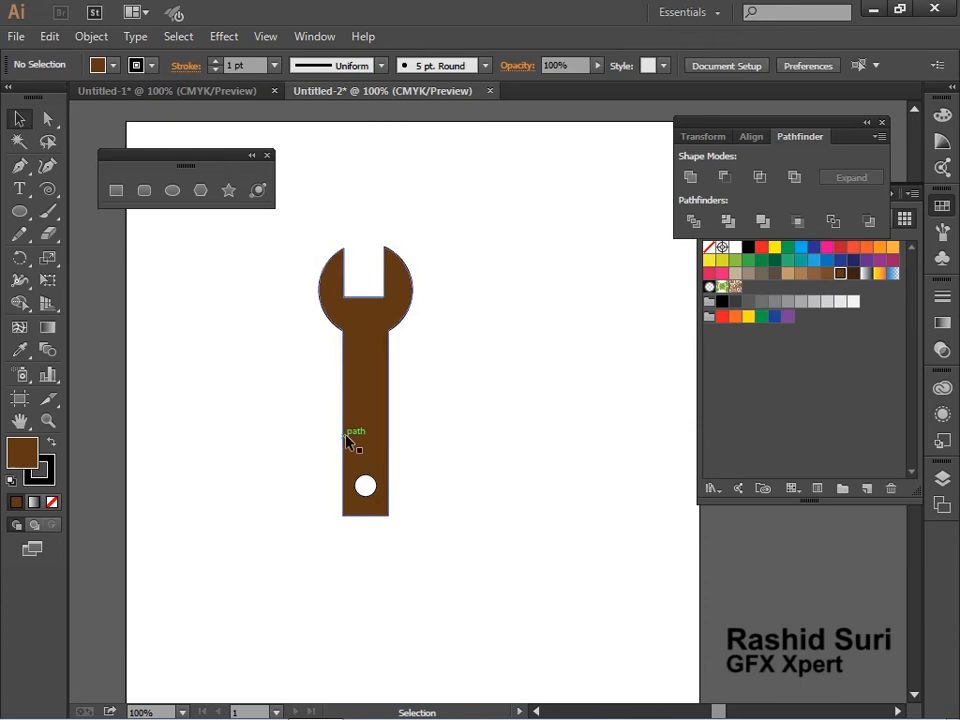
pyautogui.moveTo(378, 438); pyautogui.dragTo(222, 481)
# Step: Draw a large circle to the right of the wrench and place an overlapping copy offset up and to the right
pyautogui.click(172, 190)
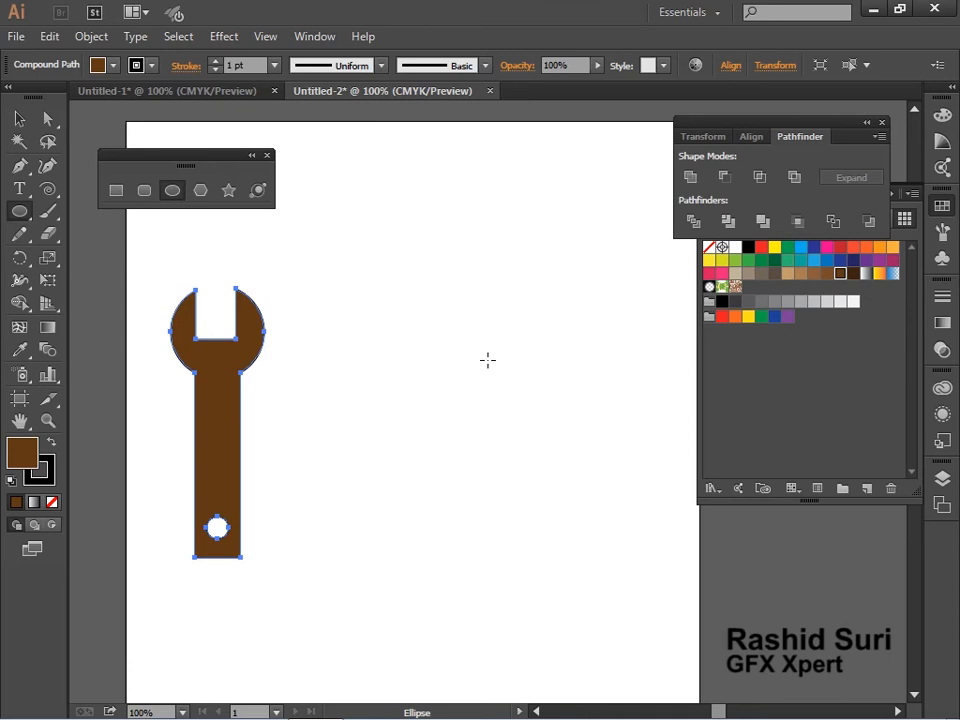
pyautogui.moveTo(488, 360); pyautogui.dragTo(540, 461)
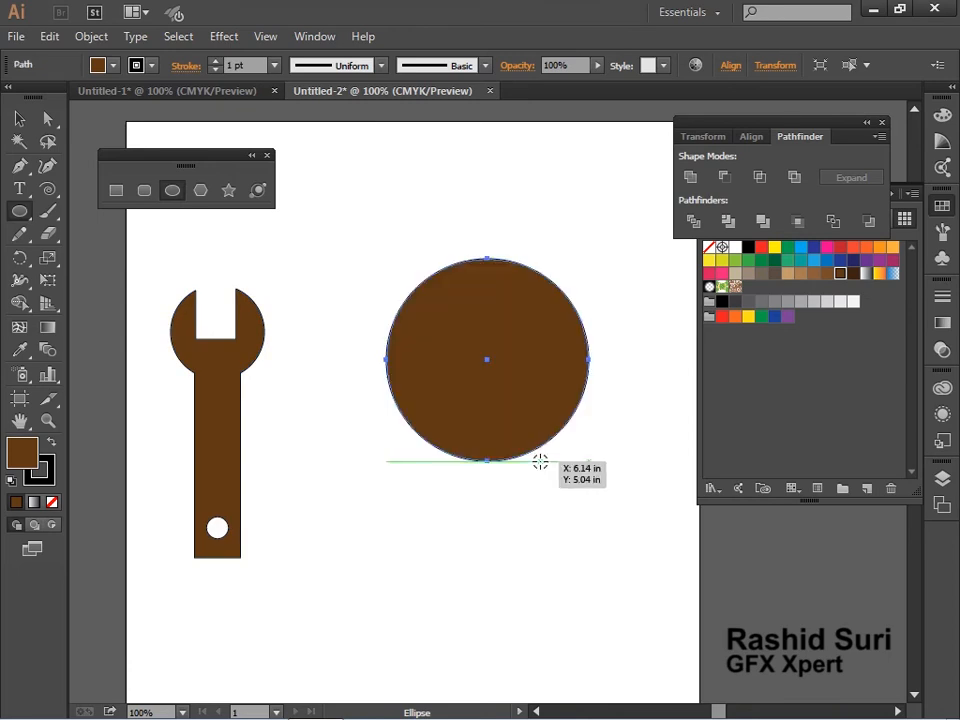
pyautogui.click(19, 118)
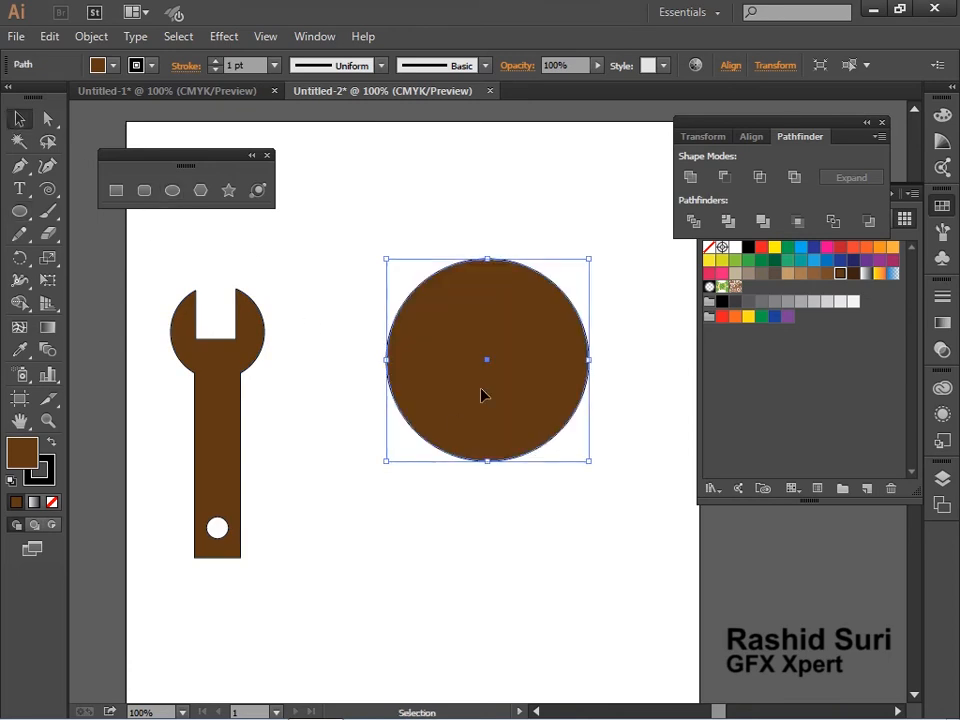
pyautogui.moveTo(481, 395); pyautogui.dragTo(511, 371)
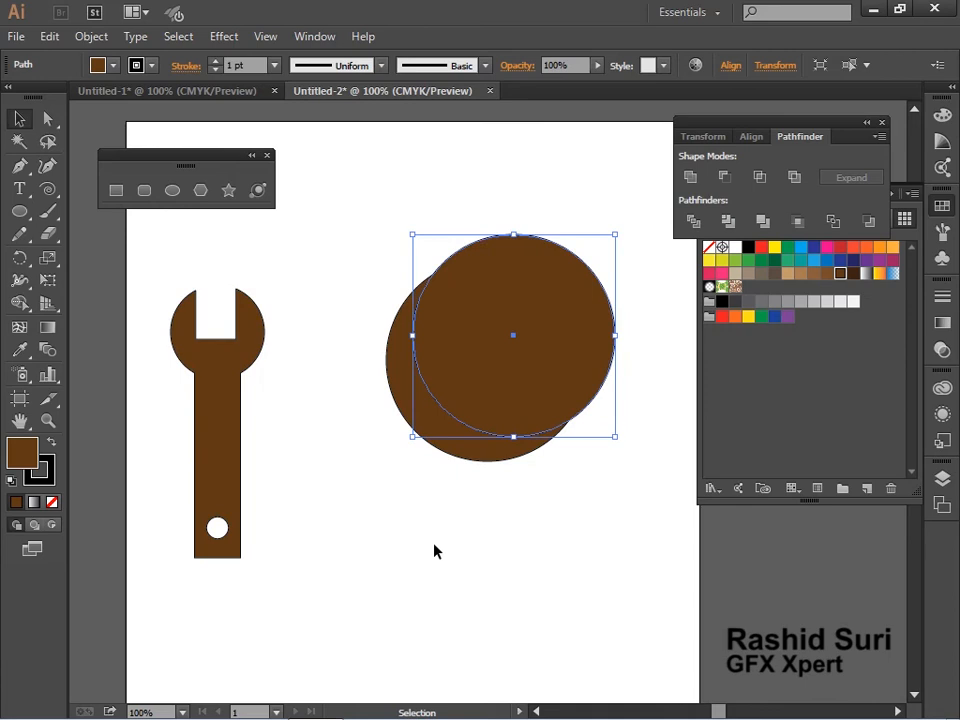
# Step: Subtract the front circle from the back one with Minus Front to form a crescent
pyautogui.click(313, 251)
pyautogui.moveTo(339, 242); pyautogui.dragTo(485, 487)
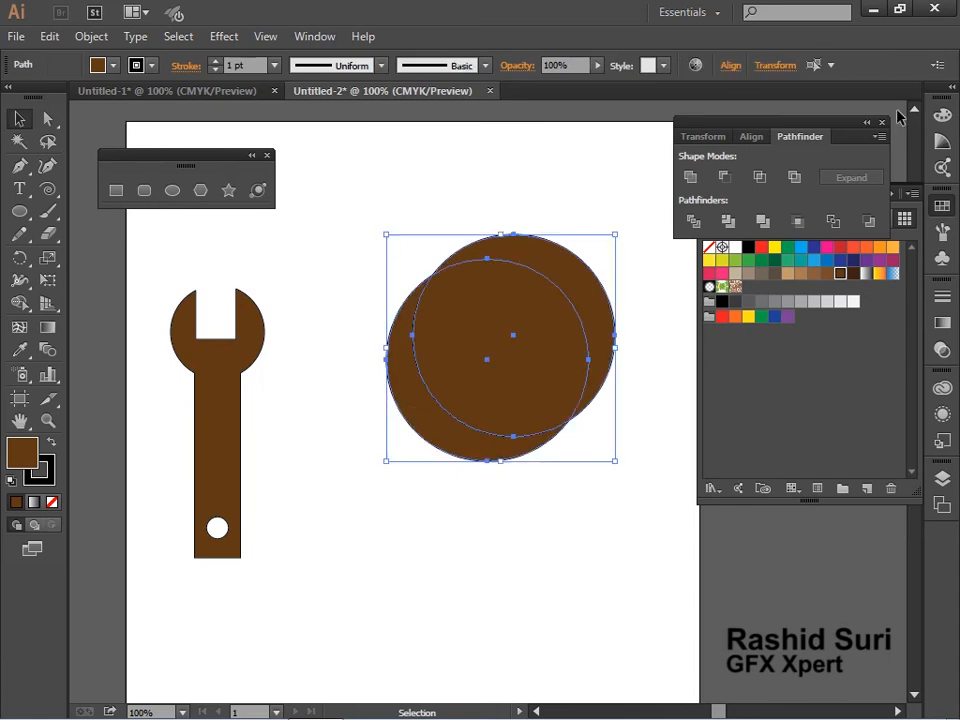
pyautogui.click(727, 190)
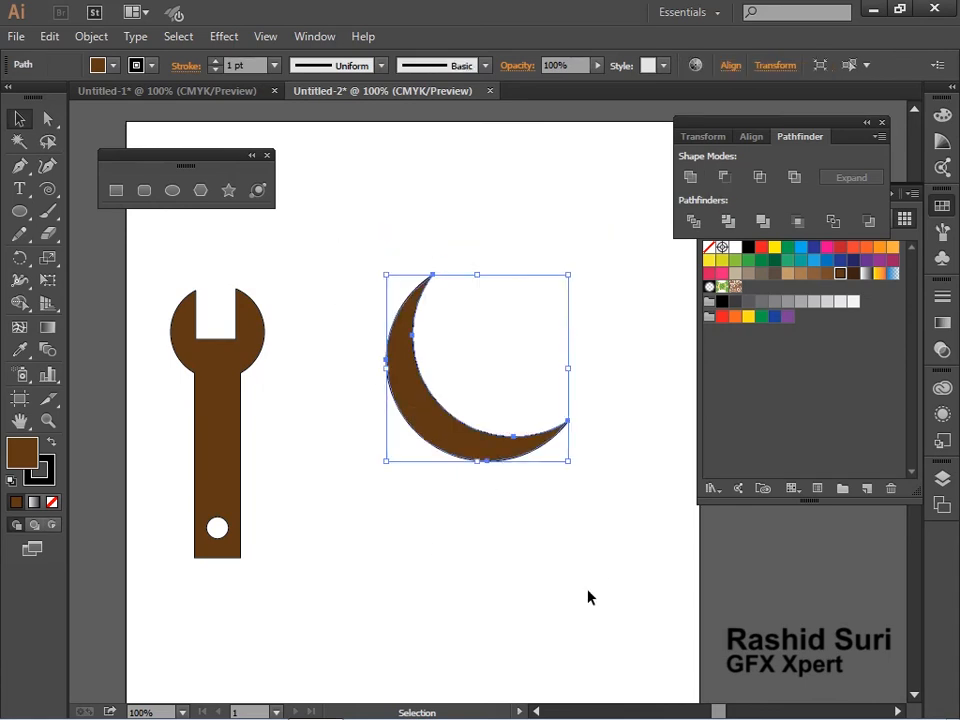
pyautogui.click(587, 596)
# Step: Move the crescent slightly down and left and fill it with red
pyautogui.moveTo(437, 413); pyautogui.dragTo(411, 453)
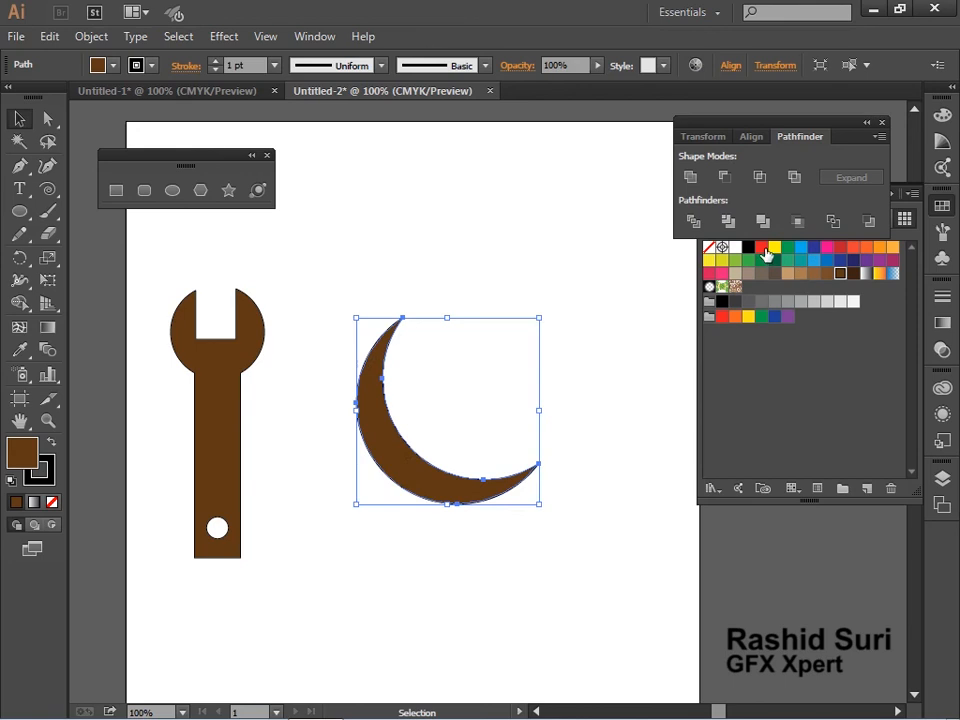
pyautogui.click(763, 248)
pyautogui.click(431, 422)
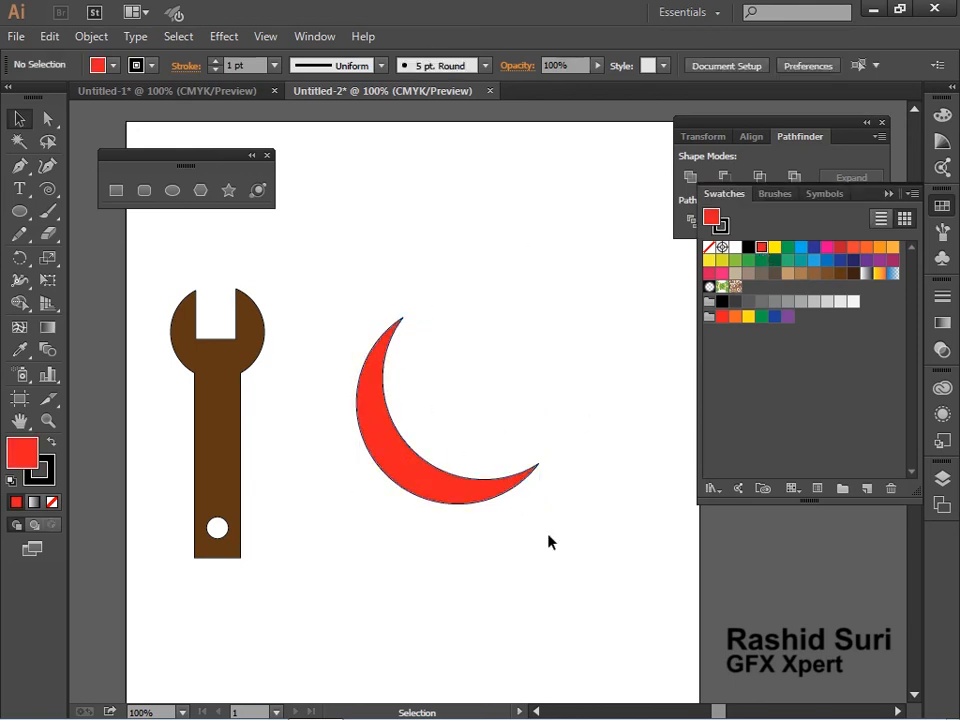
# Step: Move the wrench and the red crescent off the artboard onto the canvas to its left
pyautogui.moveTo(230, 340); pyautogui.dragTo(91, 353)
pyautogui.moveTo(428, 495); pyautogui.dragTo(340, 495)
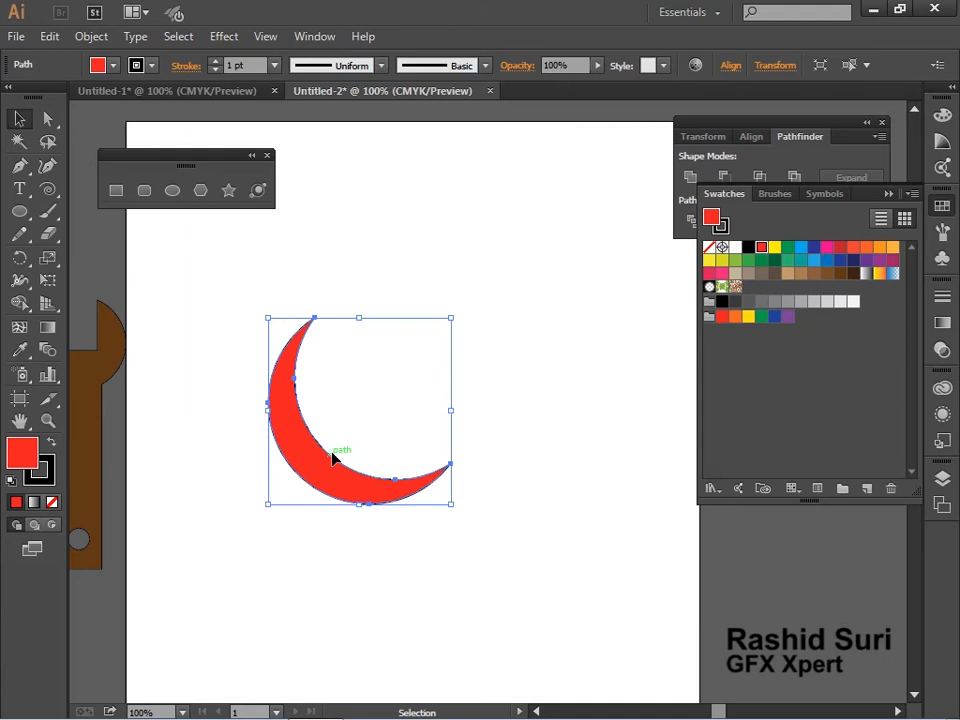
pyautogui.keyDown('ctrl'); pyautogui.keyDown('alt'); pyautogui.click(368, 424); pyautogui.keyUp('alt'); pyautogui.keyUp('ctrl')
pyautogui.click(529, 502)
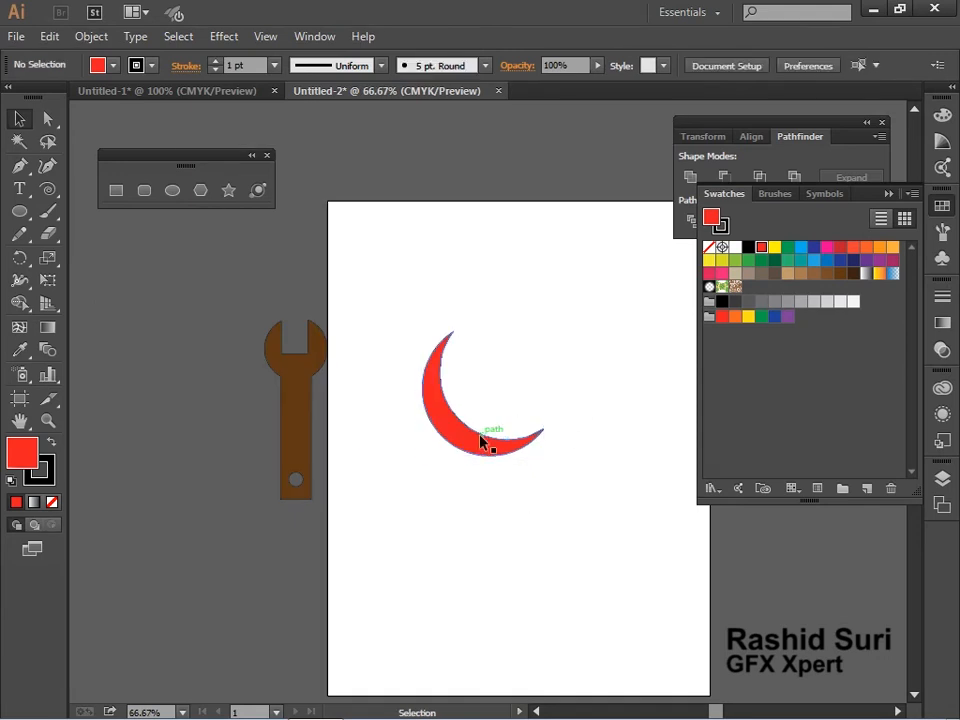
pyautogui.moveTo(489, 444); pyautogui.dragTo(155, 478)
# Step: Collapse the colour swatches to free the workspace around the empty artboard
pyautogui.press('space')
pyautogui.moveTo(538, 319); pyautogui.dragTo(418, 347)
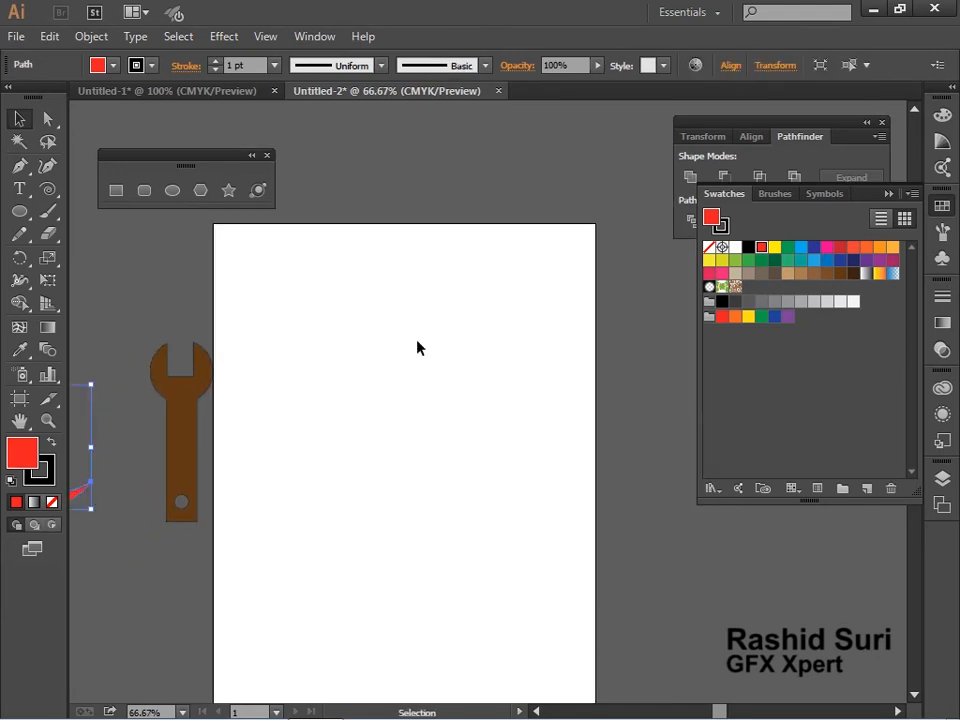
pyautogui.hotkey('ctrl', 'space')
pyautogui.moveTo(160, 235); pyautogui.dragTo(700, 560)
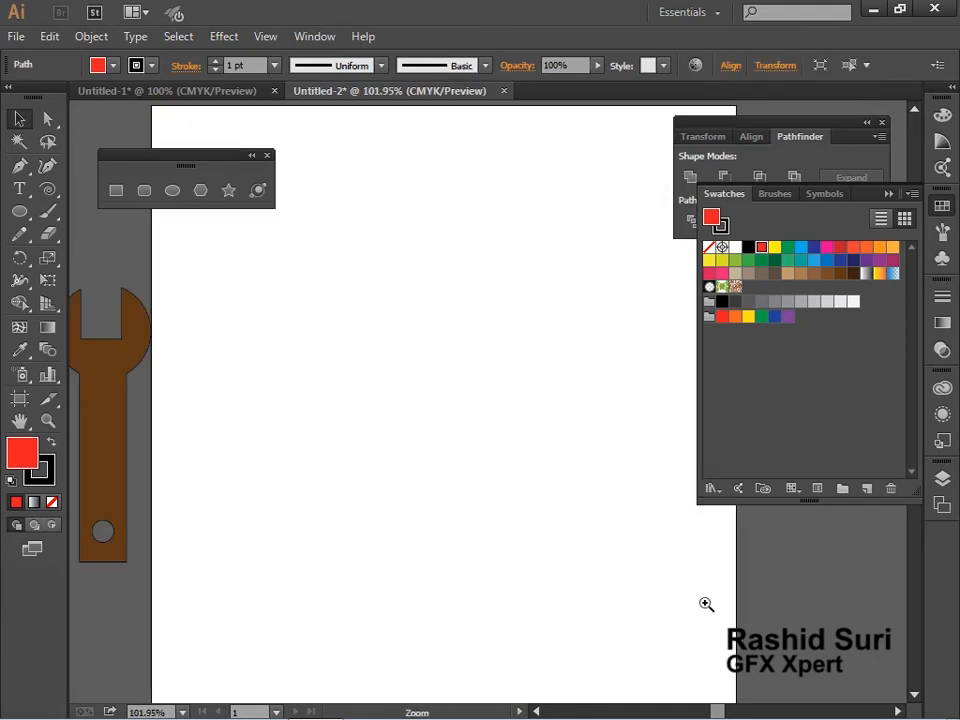
pyautogui.press('space')
pyautogui.moveTo(444, 448); pyautogui.dragTo(467, 544)
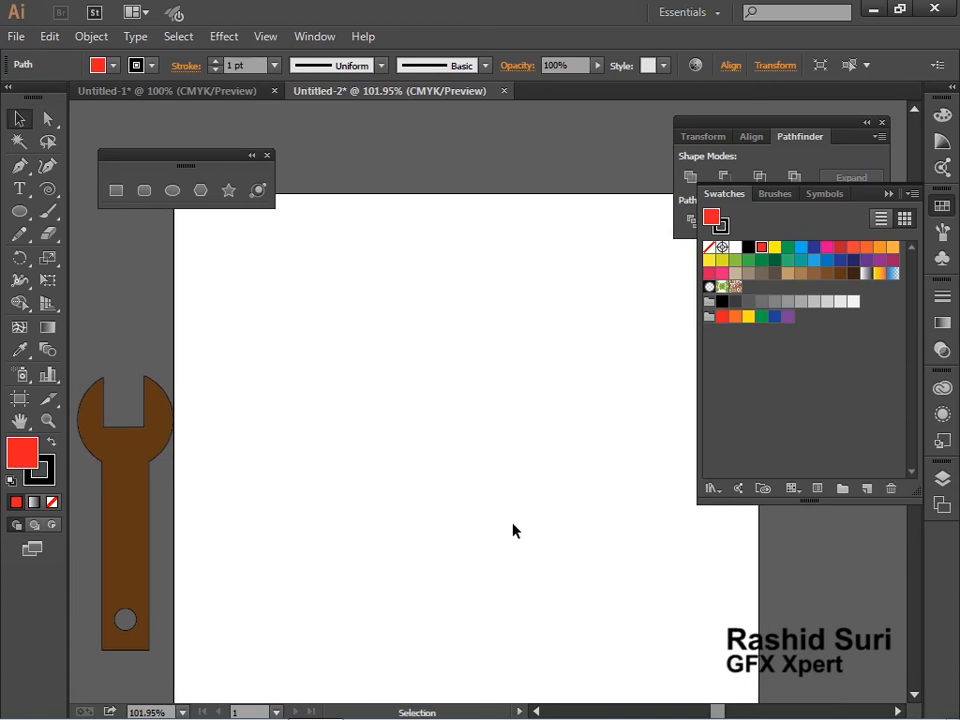
pyautogui.click(889, 195)
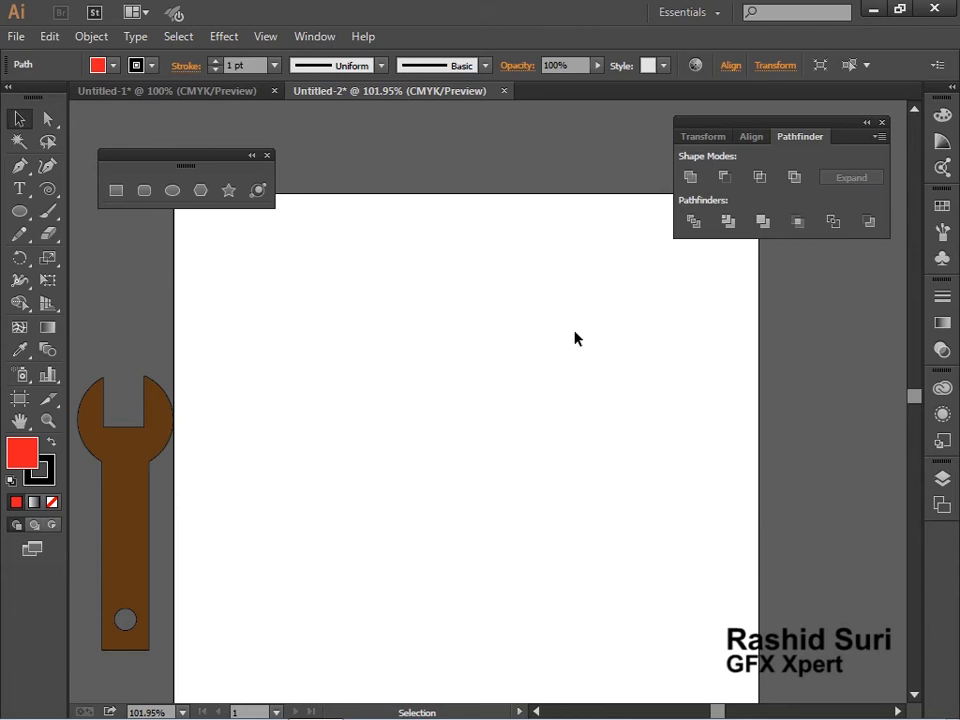
pyautogui.moveTo(581, 379); pyautogui.dragTo(613, 380)
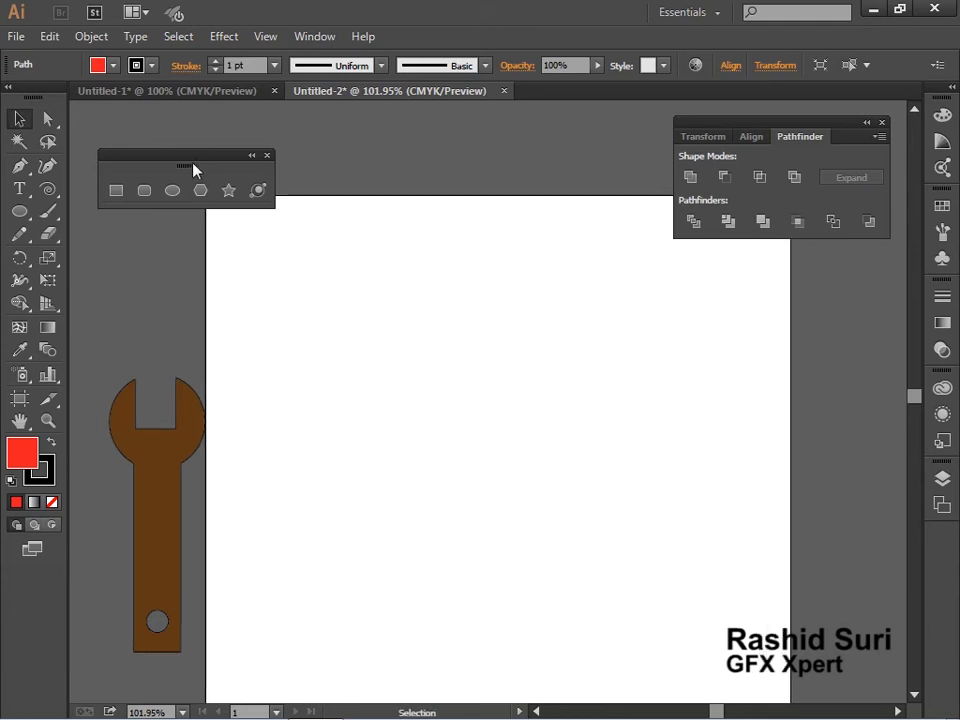
# Step: Draw a small red square in the artboard's upper-left area and overlay a copy of it rotated 45°
pyautogui.moveTo(196, 164); pyautogui.dragTo(186, 134)
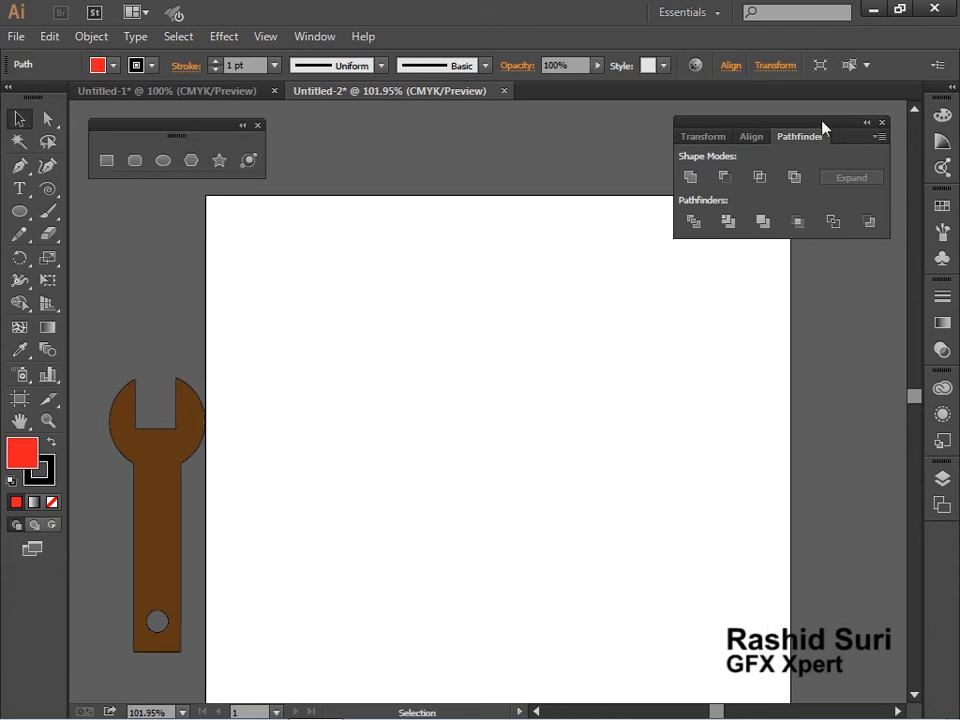
pyautogui.moveTo(821, 128)
pyautogui.mouseDown()
pyautogui.moveTo(838, 103)
pyautogui.moveTo(832, 117)
pyautogui.mouseUp()
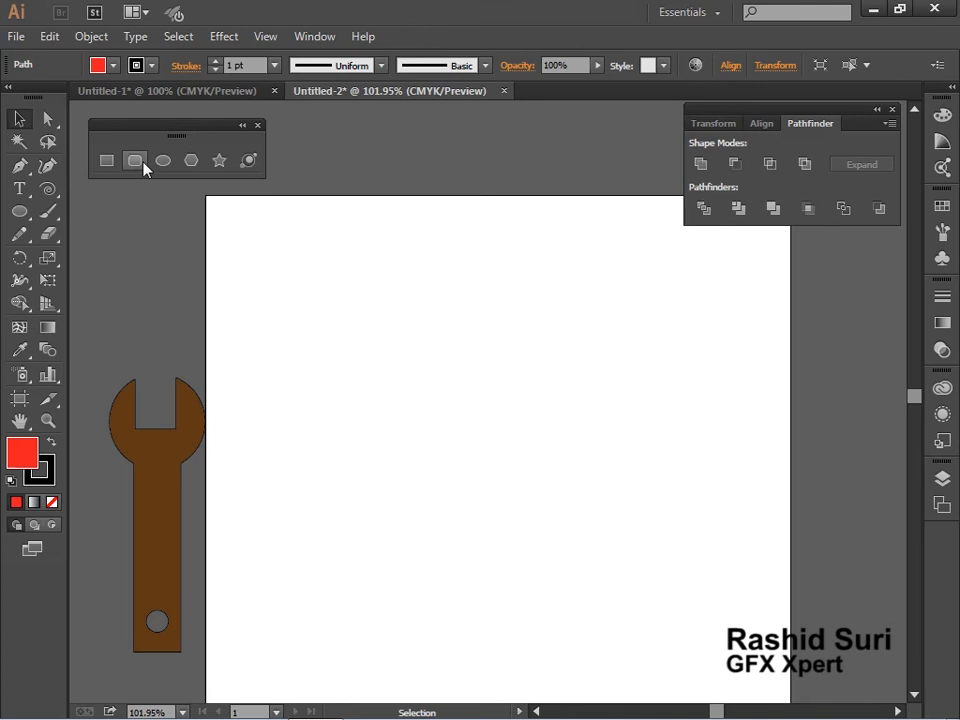
pyautogui.click(108, 166)
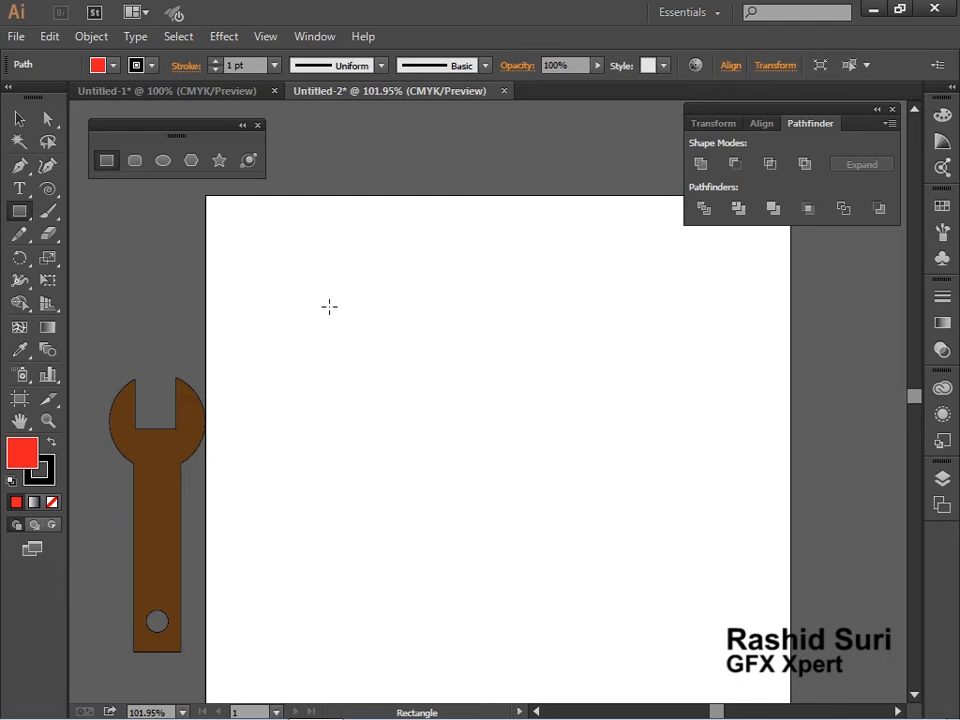
pyautogui.moveTo(329, 306); pyautogui.dragTo(359, 340)
pyautogui.click(19, 118)
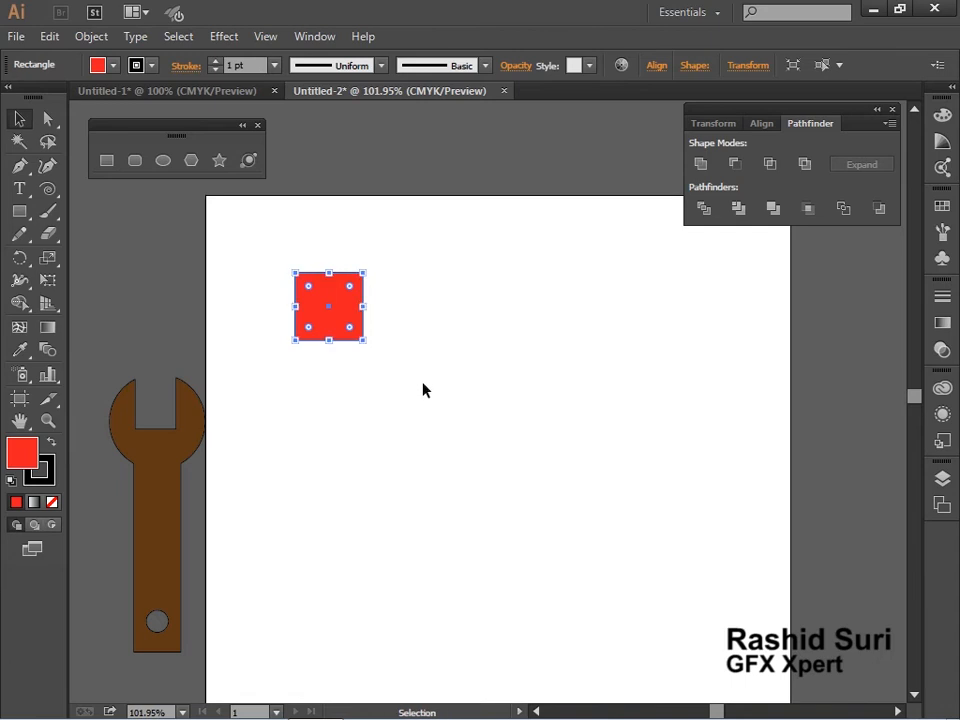
pyautogui.moveTo(366, 348); pyautogui.dragTo(392, 320)
pyautogui.click(371, 468)
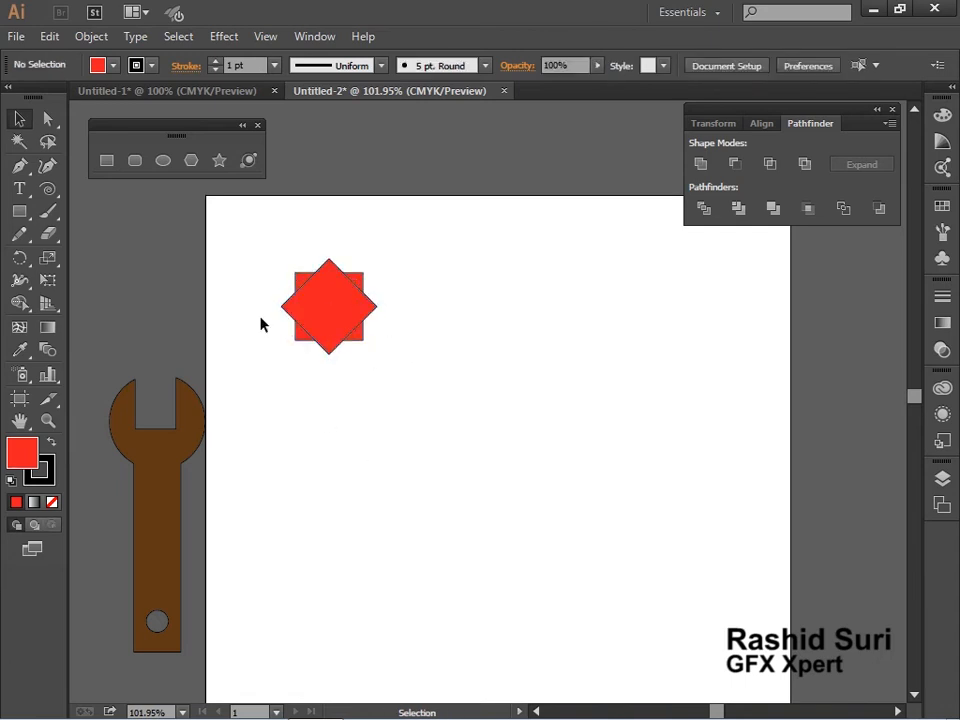
# Step: Remove the fill from both overlapping squares, leaving only their black outlines
pyautogui.moveTo(266, 229); pyautogui.dragTo(408, 427)
pyautogui.hotkey('ctrl', 'space')
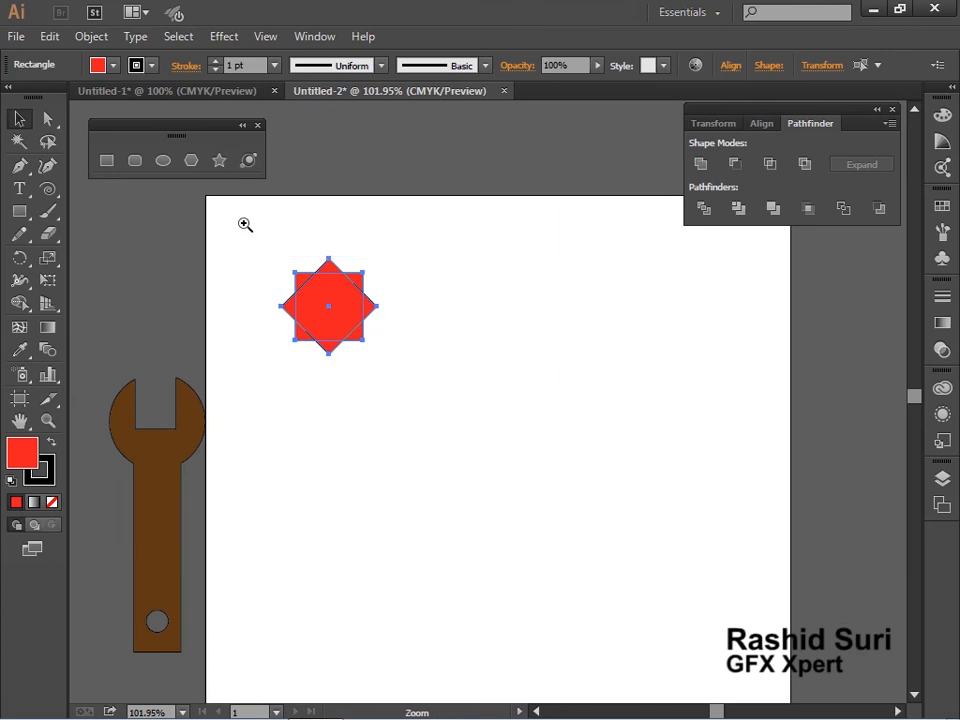
pyautogui.moveTo(242, 223); pyautogui.dragTo(476, 390)
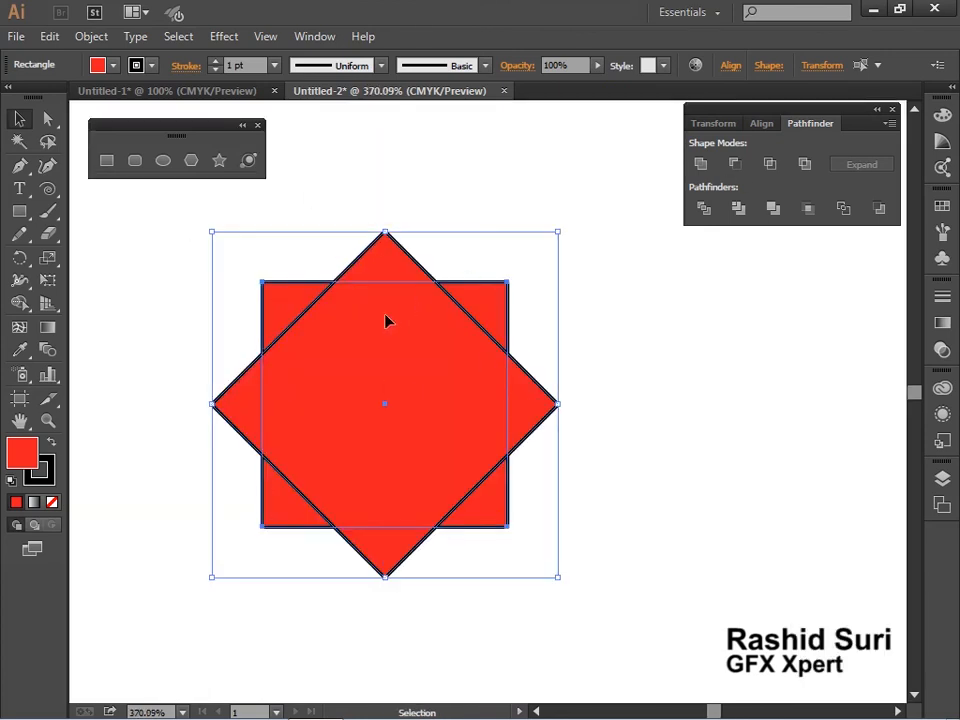
pyautogui.click(51, 503)
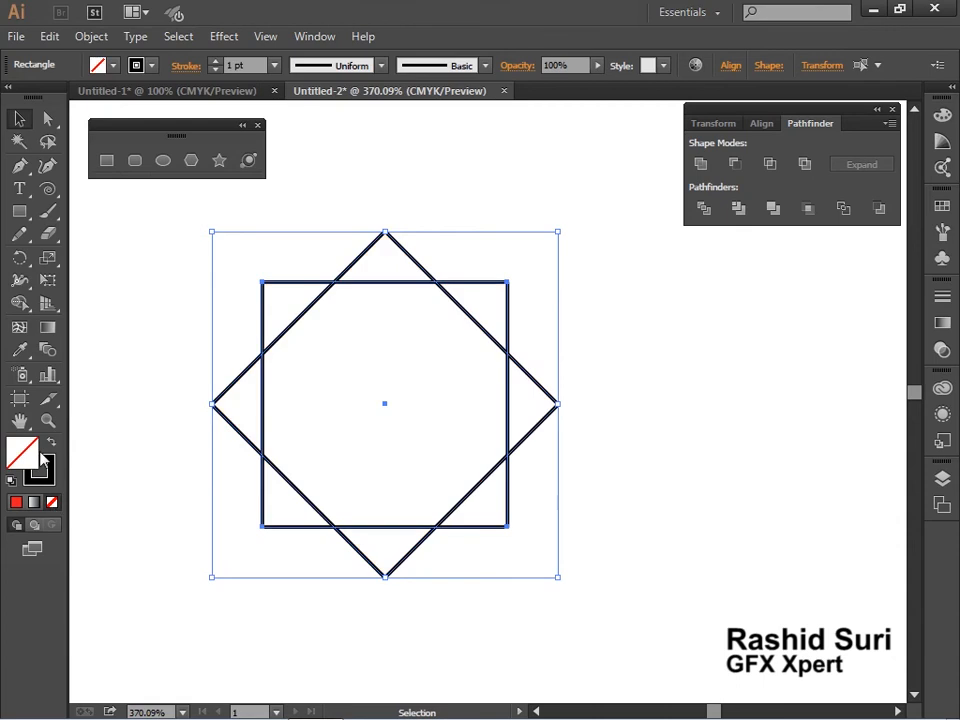
pyautogui.click(686, 403)
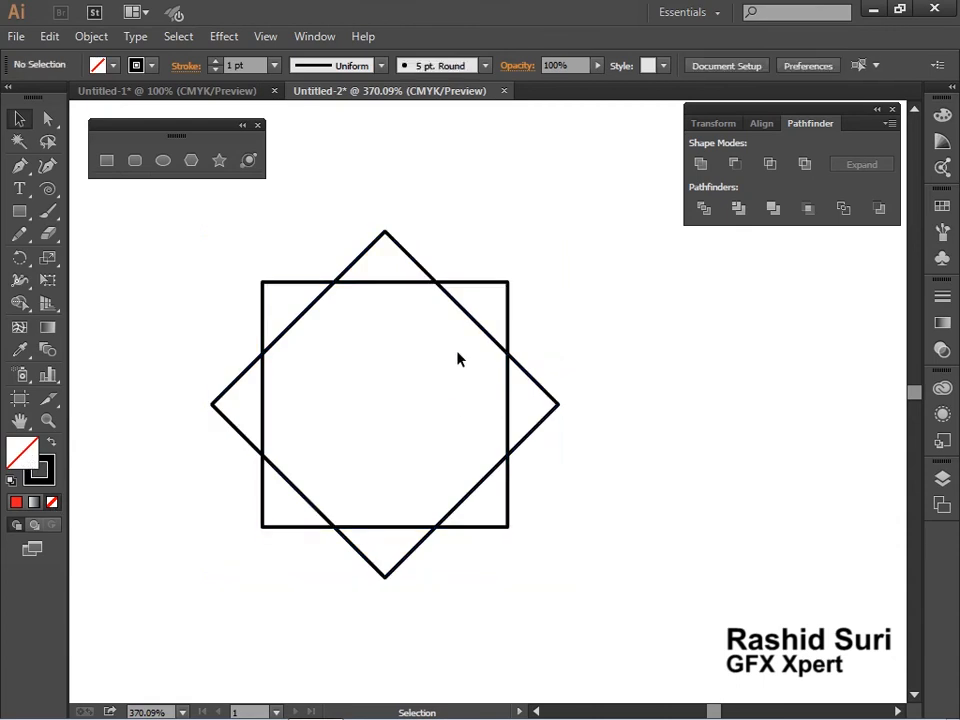
# Step: Unite the two outlined squares into a single eight-pointed star
pyautogui.moveTo(484, 287)
pyautogui.mouseDown()
pyautogui.moveTo(724, 452)
pyautogui.moveTo(486, 289)
pyautogui.mouseUp()
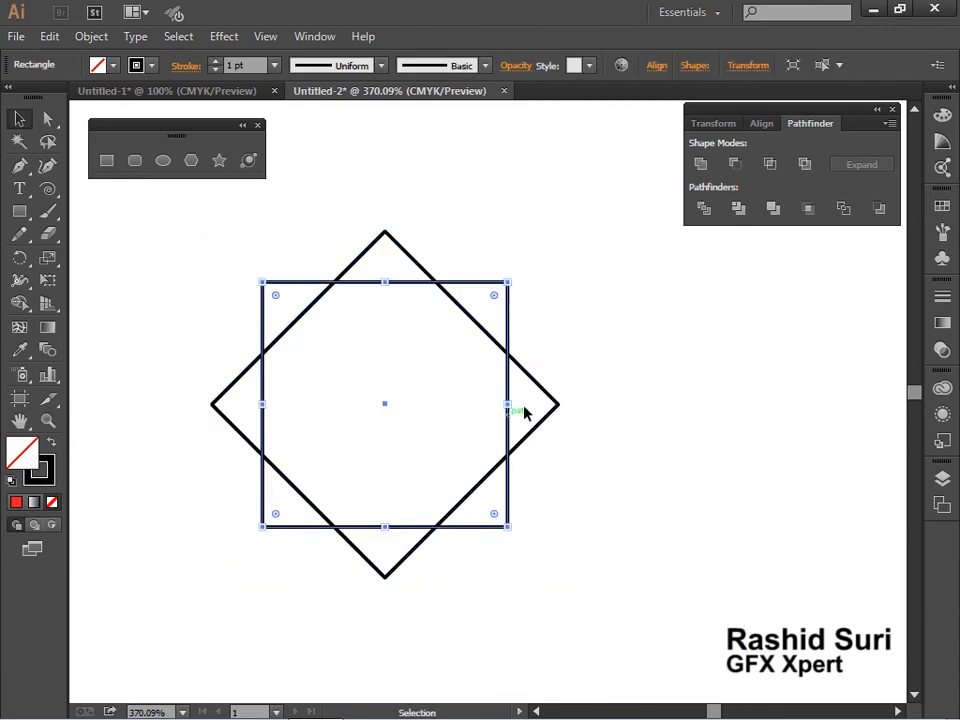
pyautogui.click(400, 250)
pyautogui.click(150, 350)
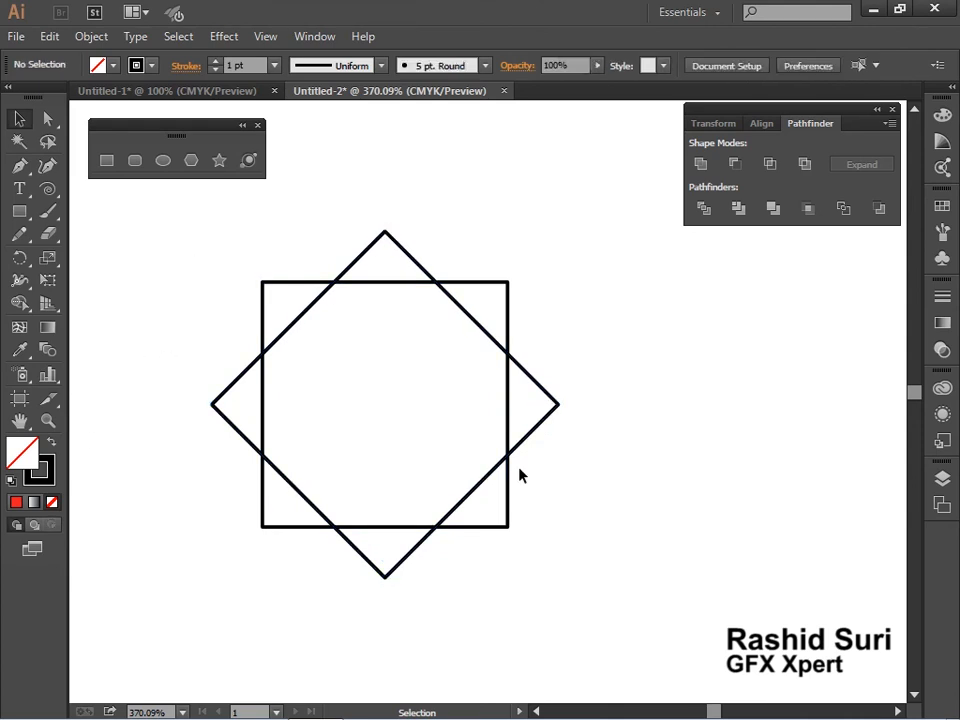
pyautogui.moveTo(156, 313); pyautogui.dragTo(705, 551)
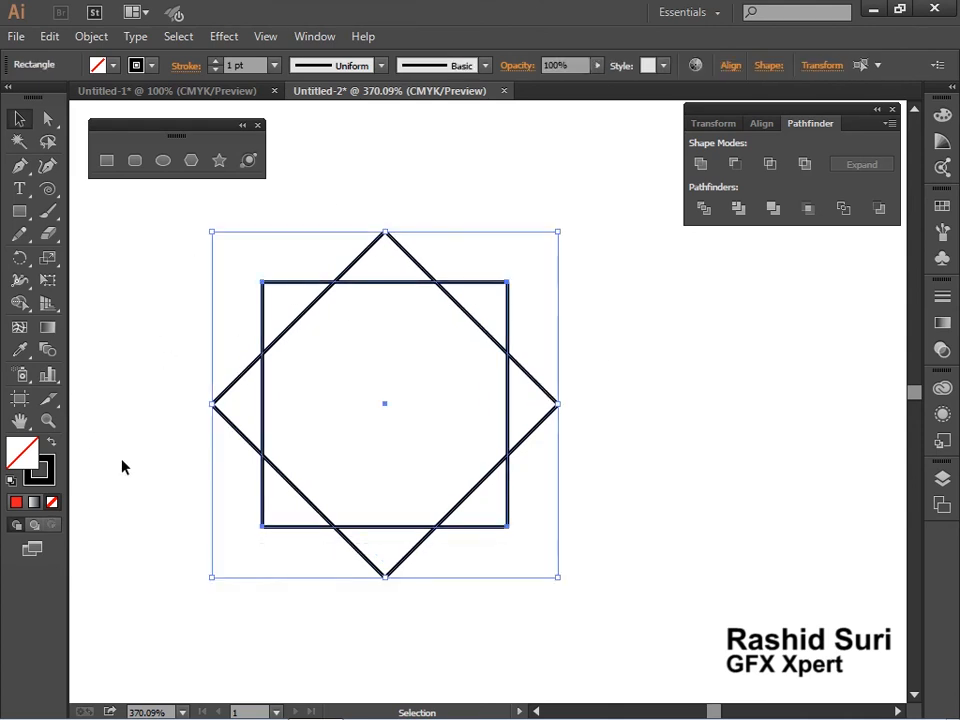
pyautogui.click(700, 165)
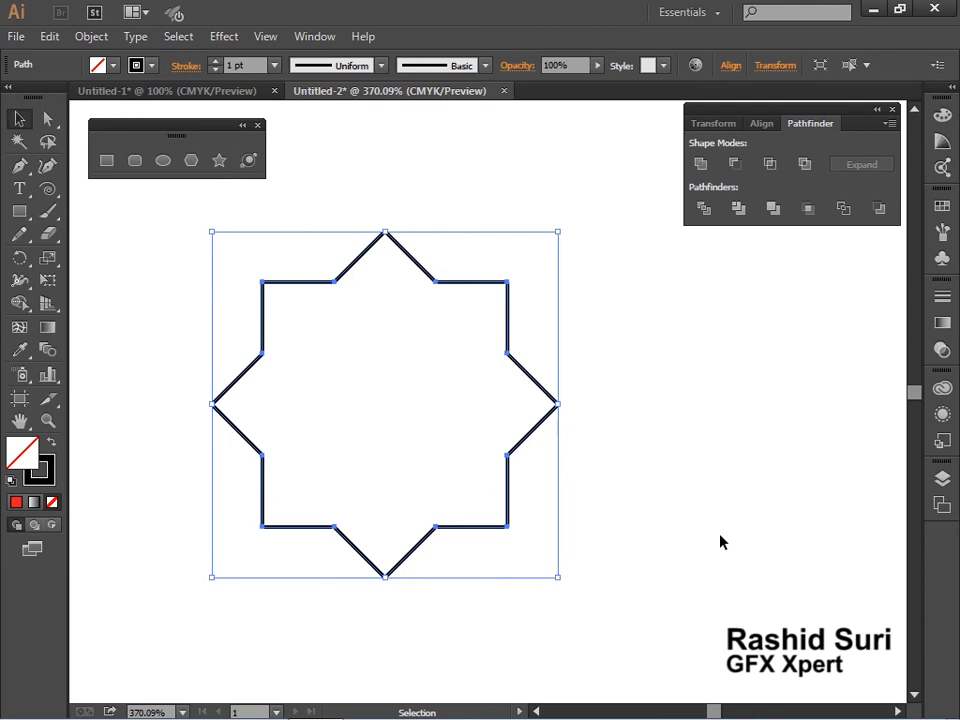
# Step: Add a smaller concentric copy of the eight-pointed star inside the original
pyautogui.press('a')
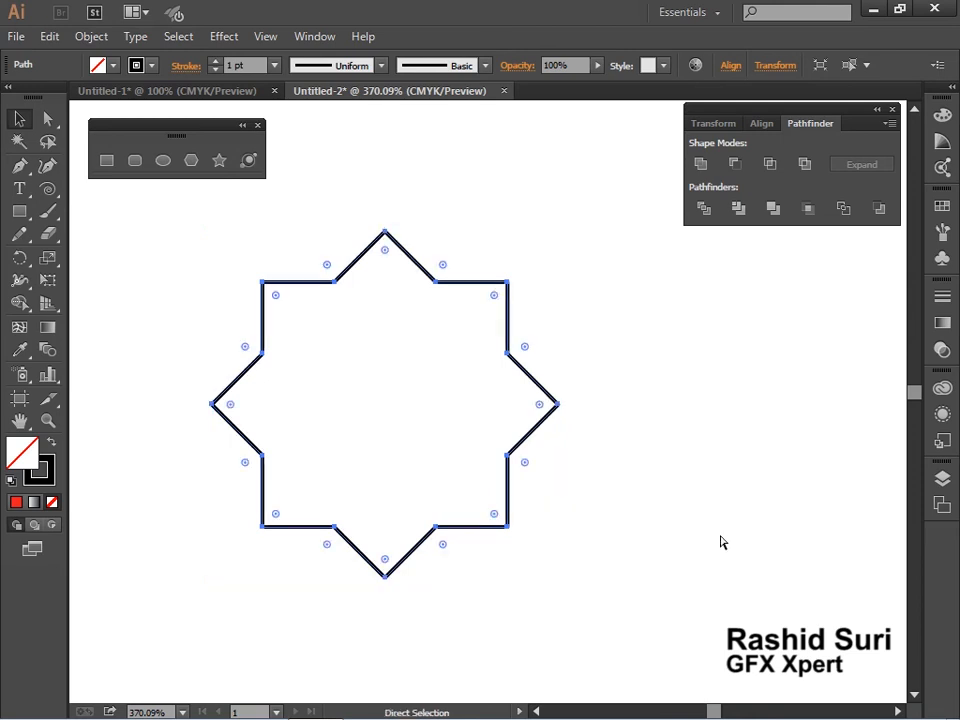
pyautogui.press('v')
pyautogui.moveTo(558, 580); pyautogui.dragTo(526, 536)
pyautogui.click(583, 572)
# Step: Fill both the outer and inner stars with yellow
pyautogui.moveTo(382, 437); pyautogui.dragTo(680, 556)
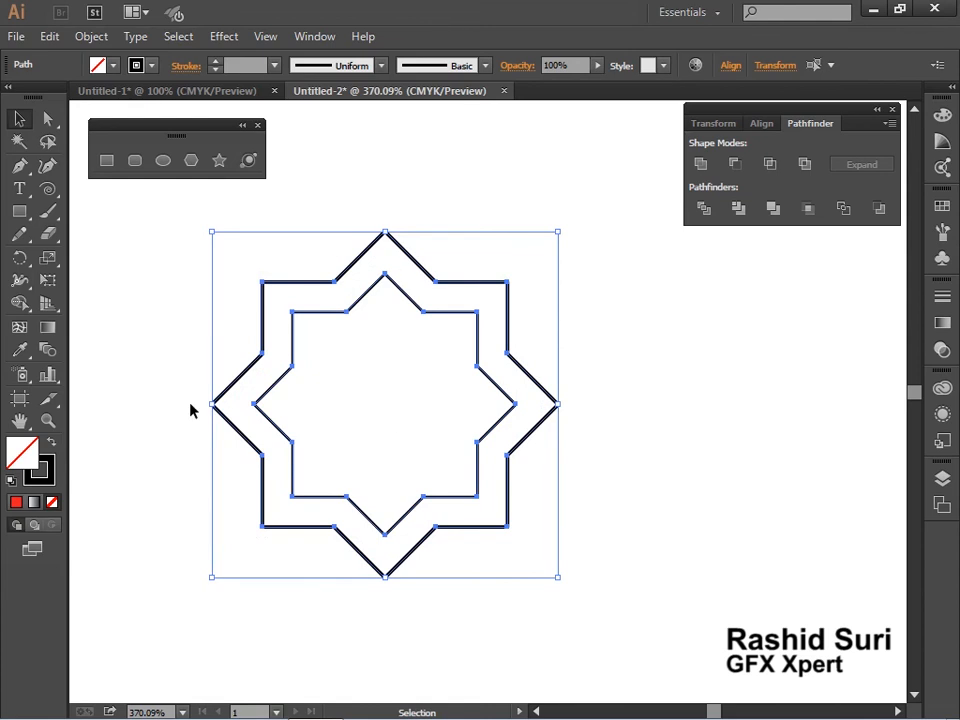
pyautogui.click(941, 205)
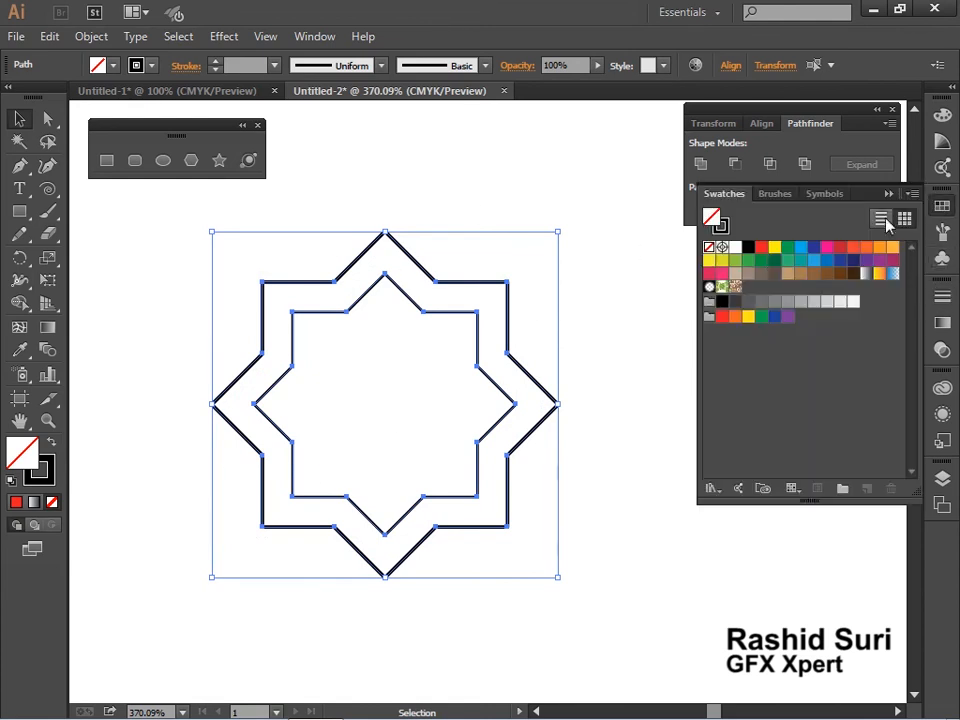
pyautogui.click(774, 247)
pyautogui.click(598, 446)
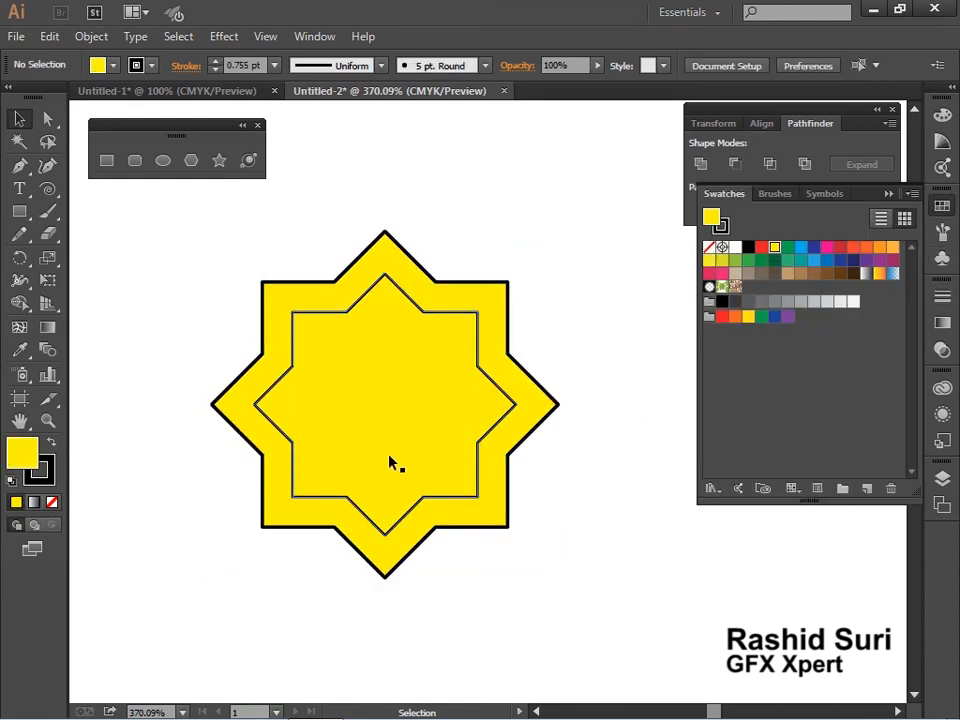
# Step: Subtract the inner star from the outer one with Minus Front to form a yellow star ring
pyautogui.click(456, 295)
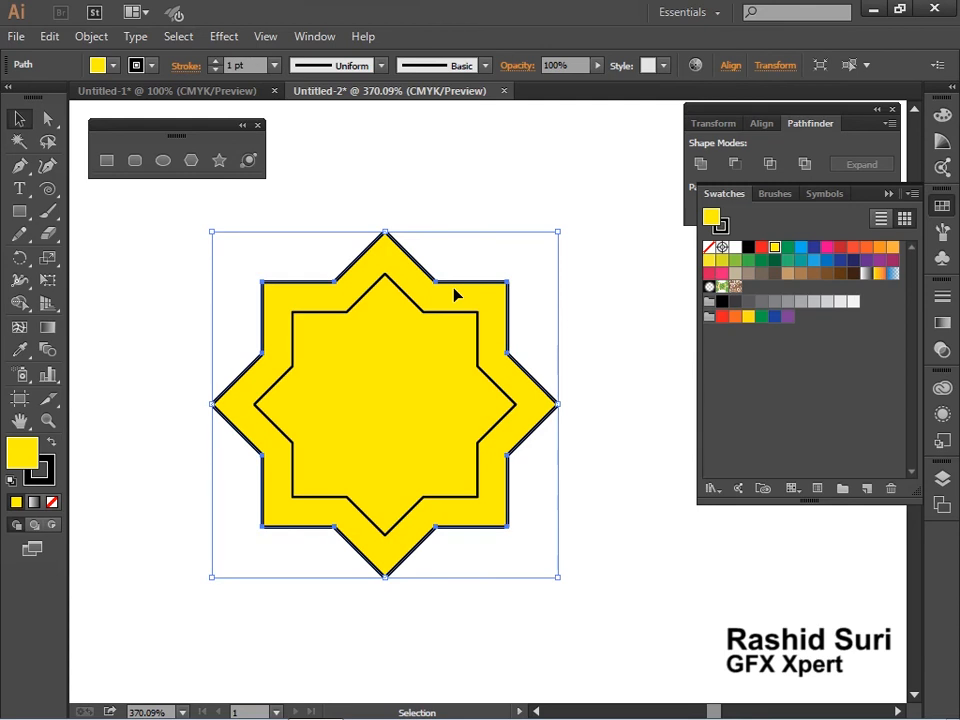
pyautogui.moveTo(176, 296); pyautogui.dragTo(503, 500)
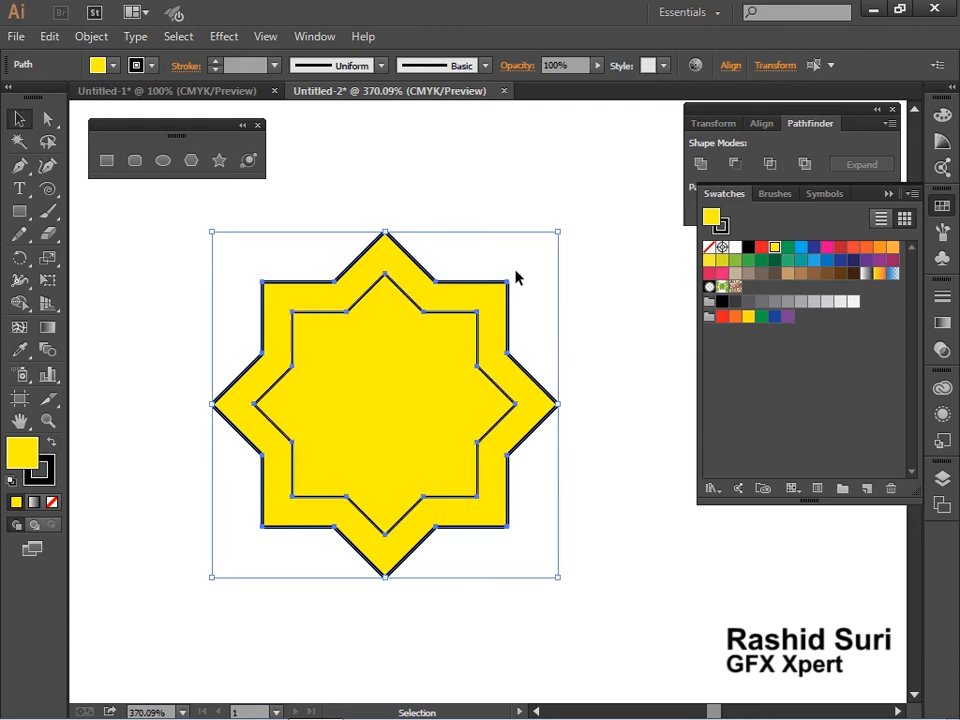
pyautogui.click(733, 164)
pyautogui.click(521, 521)
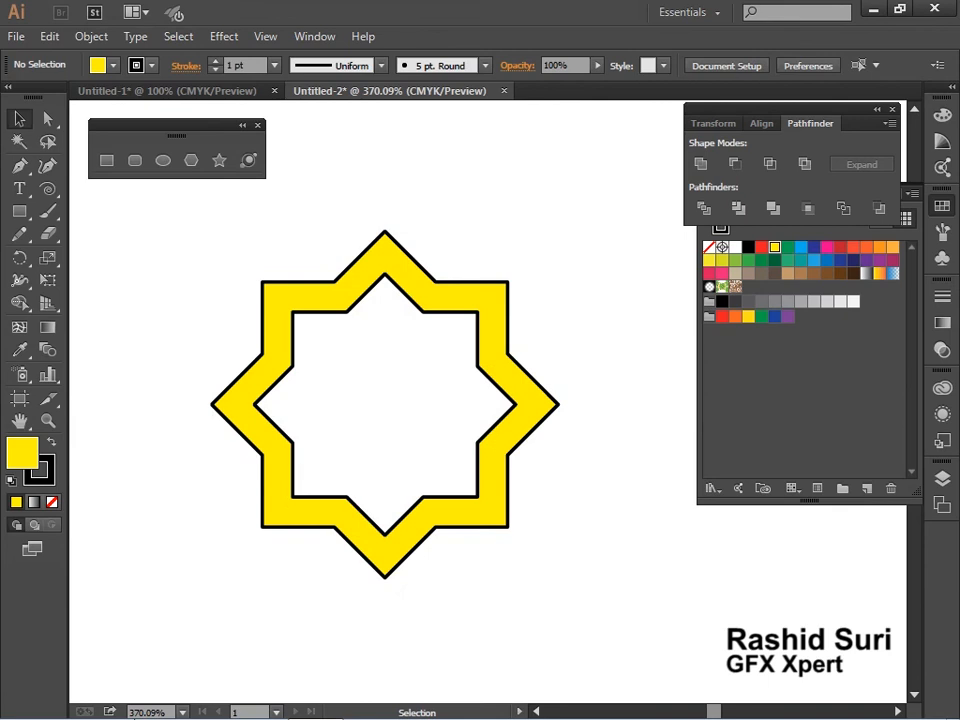
# Step: Scale the yellow star ring down to about half its size near the artboard's upper-left corner
pyautogui.keyDown('ctrl'); pyautogui.keyDown('alt'); pyautogui.click(433, 405); pyautogui.keyUp('alt'); pyautogui.keyUp('ctrl')
pyautogui.keyDown('ctrl'); pyautogui.keyDown('alt'); pyautogui.click(433, 405); pyautogui.keyUp('alt'); pyautogui.keyUp('ctrl')
pyautogui.keyDown('ctrl'); pyautogui.keyDown('alt'); pyautogui.click(433, 405); pyautogui.keyUp('alt'); pyautogui.keyUp('ctrl')
pyautogui.moveTo(553, 463); pyautogui.dragTo(272, 428)
pyautogui.click(300, 456)
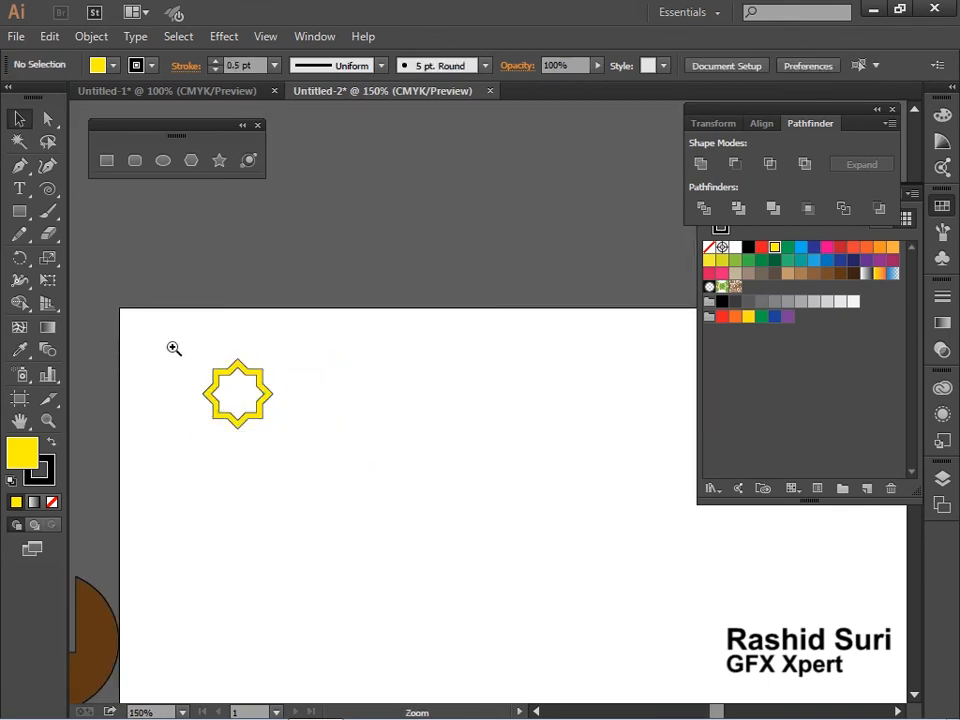
# Step: Put away the Pathfinder and Swatches panels and shift the star ring slightly down and left
pyautogui.moveTo(173, 348); pyautogui.dragTo(364, 461)
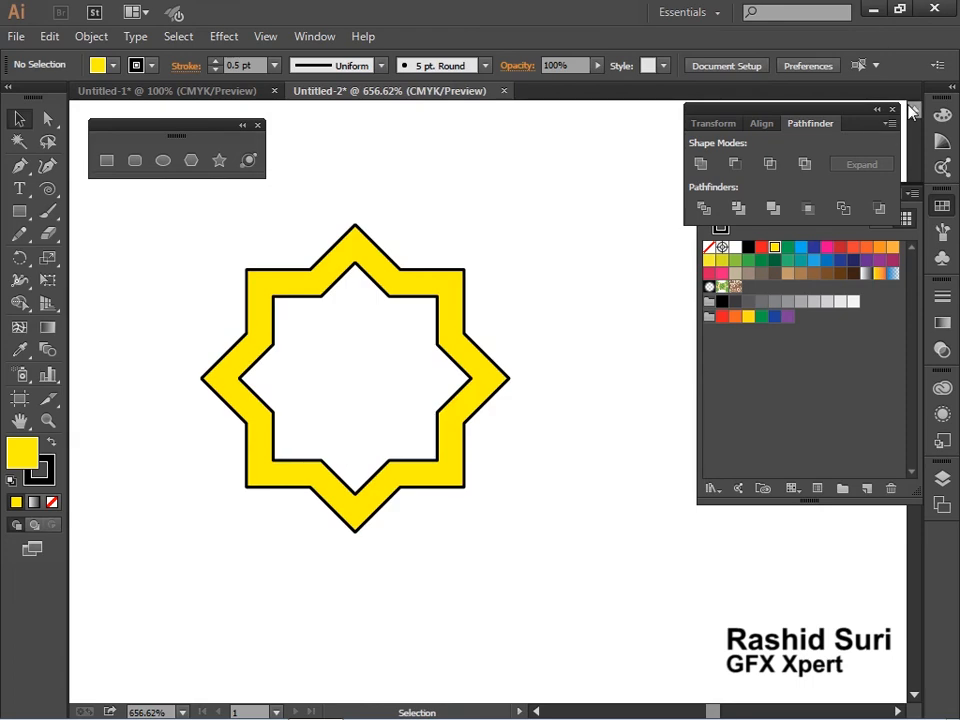
pyautogui.click(893, 109)
pyautogui.click(889, 195)
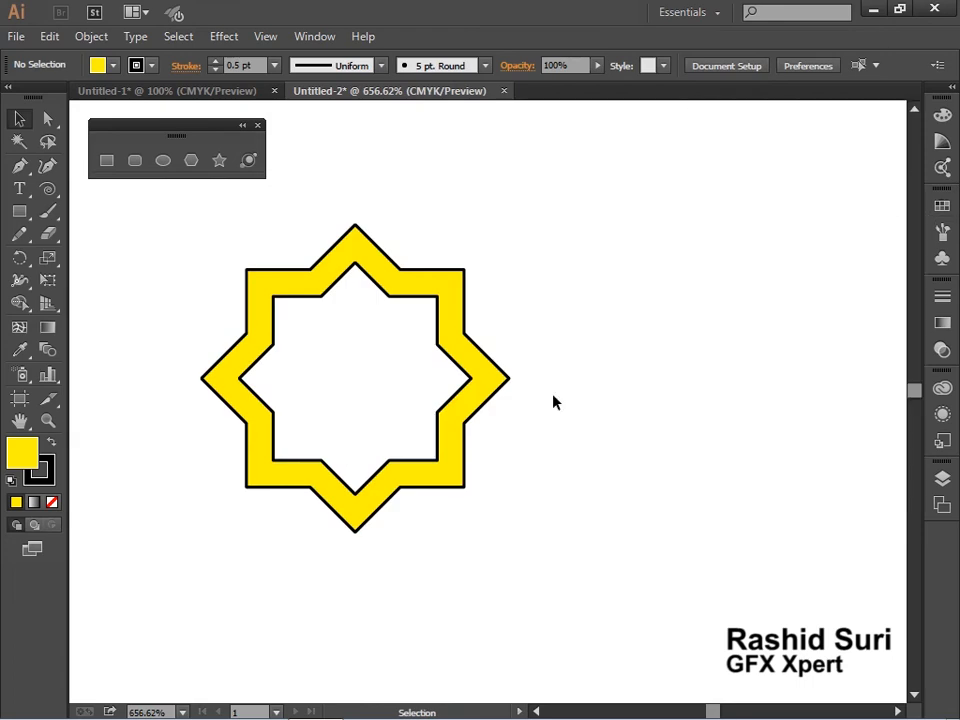
pyautogui.moveTo(434, 417); pyautogui.dragTo(415, 430)
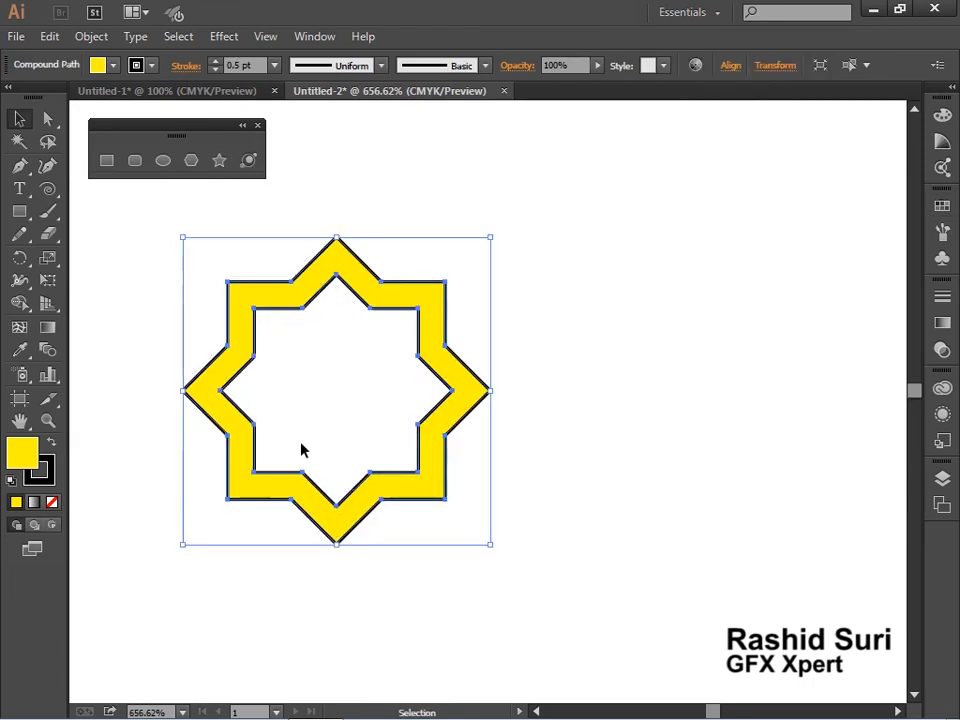
# Step: Copy the star ring horizontally to the right with overlapping tips, and repeat it once for a row of three
pyautogui.moveTo(242, 417); pyautogui.dragTo(513, 442)
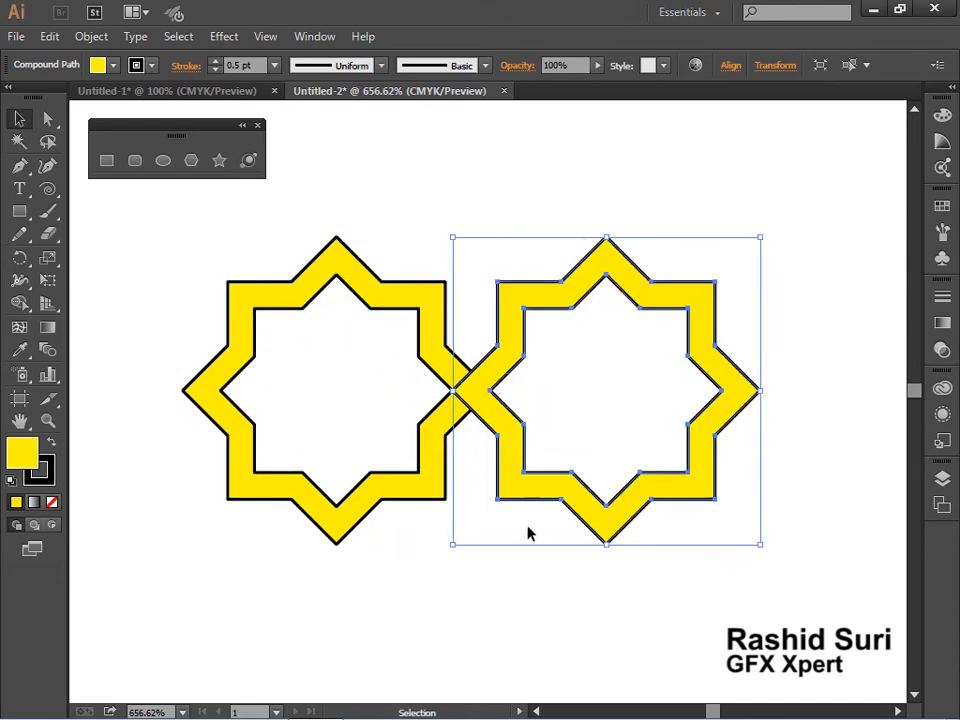
pyautogui.hotkey('ctrl', 'd')
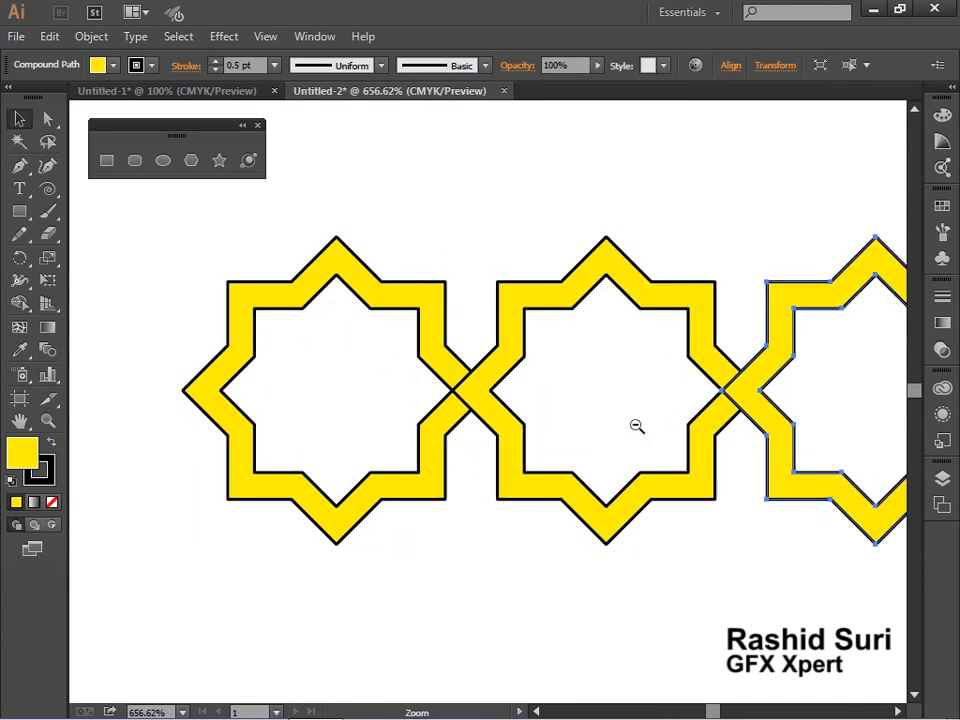
pyautogui.keyDown('ctrl'); pyautogui.keyDown('alt'); pyautogui.click(636, 425); pyautogui.keyUp('alt'); pyautogui.keyUp('ctrl')
pyautogui.keyDown('ctrl'); pyautogui.keyDown('alt'); pyautogui.click(636, 425); pyautogui.keyUp('alt'); pyautogui.keyUp('ctrl')
pyautogui.keyDown('ctrl'); pyautogui.keyDown('alt'); pyautogui.click(636, 425); pyautogui.keyUp('alt'); pyautogui.keyUp('ctrl')
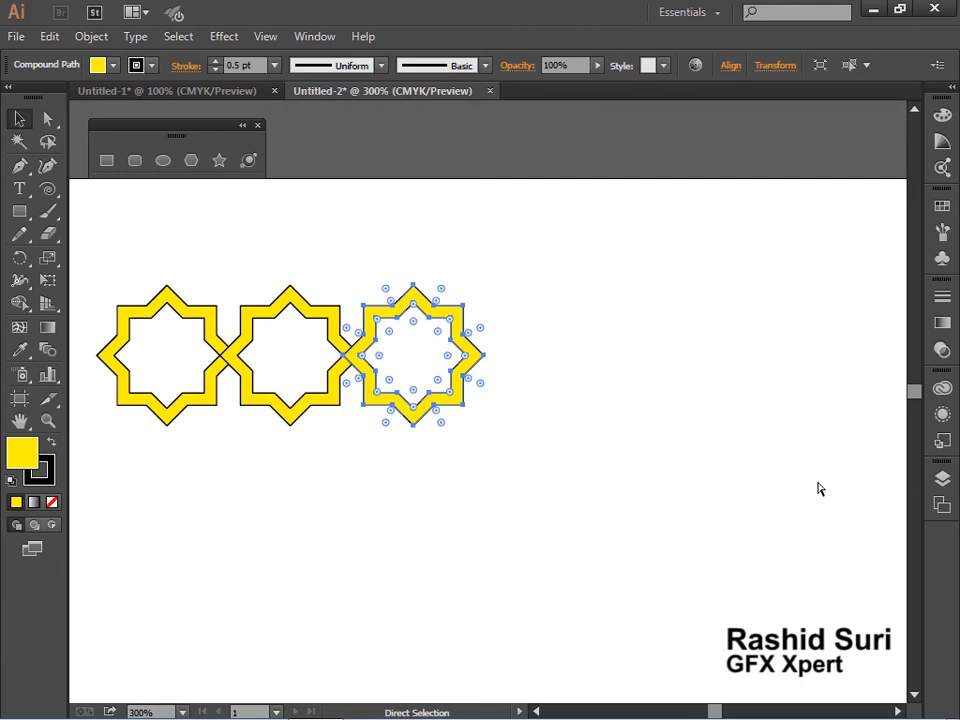
# Step: Repeat the duplication five more times to extend the row to eight star rings
pyautogui.hotkey('ctrl', 'd')
pyautogui.hotkey('ctrl', 'd')
pyautogui.hotkey('ctrl', 'd')
pyautogui.hotkey('ctrl', 'd')
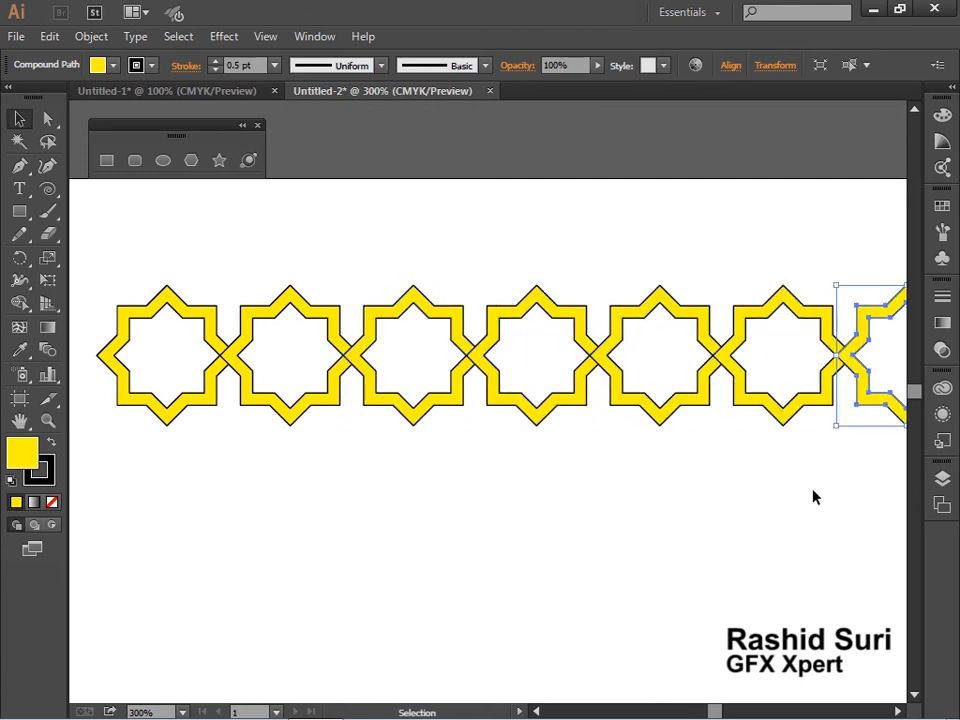
pyautogui.keyDown('ctrl'); pyautogui.keyDown('alt'); pyautogui.click(761, 467); pyautogui.keyUp('alt'); pyautogui.keyUp('ctrl')
pyautogui.hotkey('ctrl', 'd')
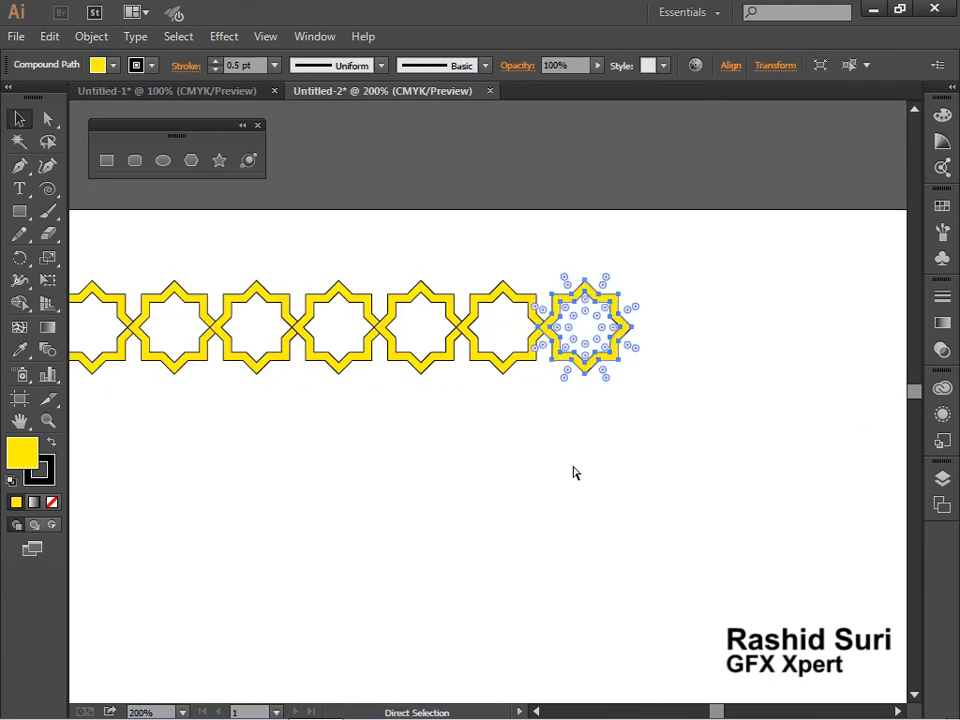
pyautogui.moveTo(572, 471); pyautogui.dragTo(657, 517)
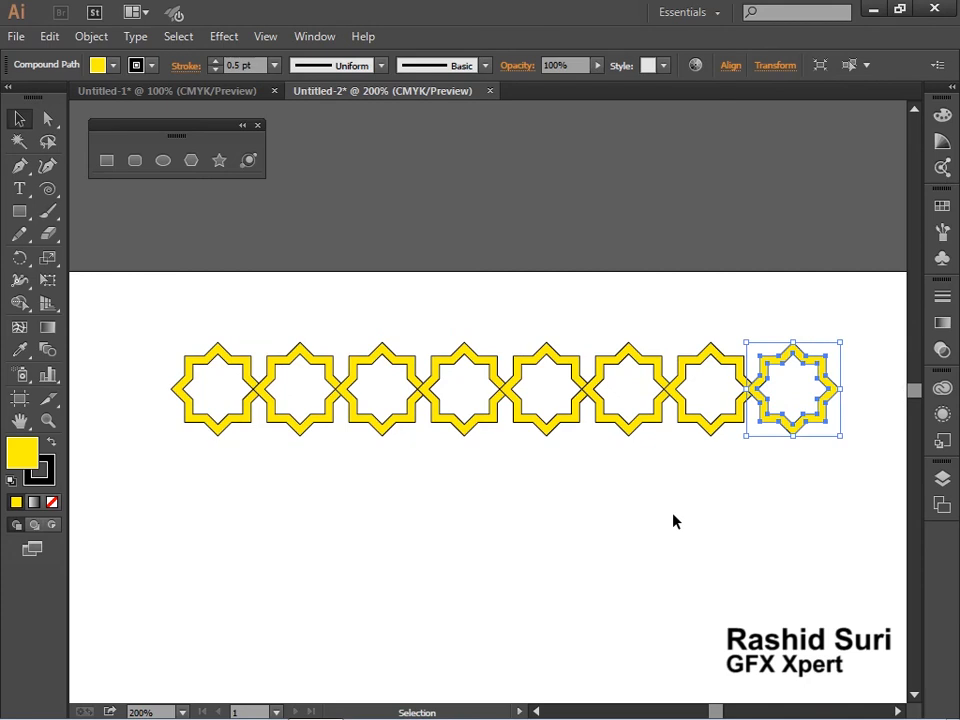
# Step: Select all eight star rings, bring back the Pathfinder options and unite the rings into one connected border
pyautogui.moveTo(161, 317); pyautogui.dragTo(876, 452)
pyautogui.hotkey('ctrl', 'space')
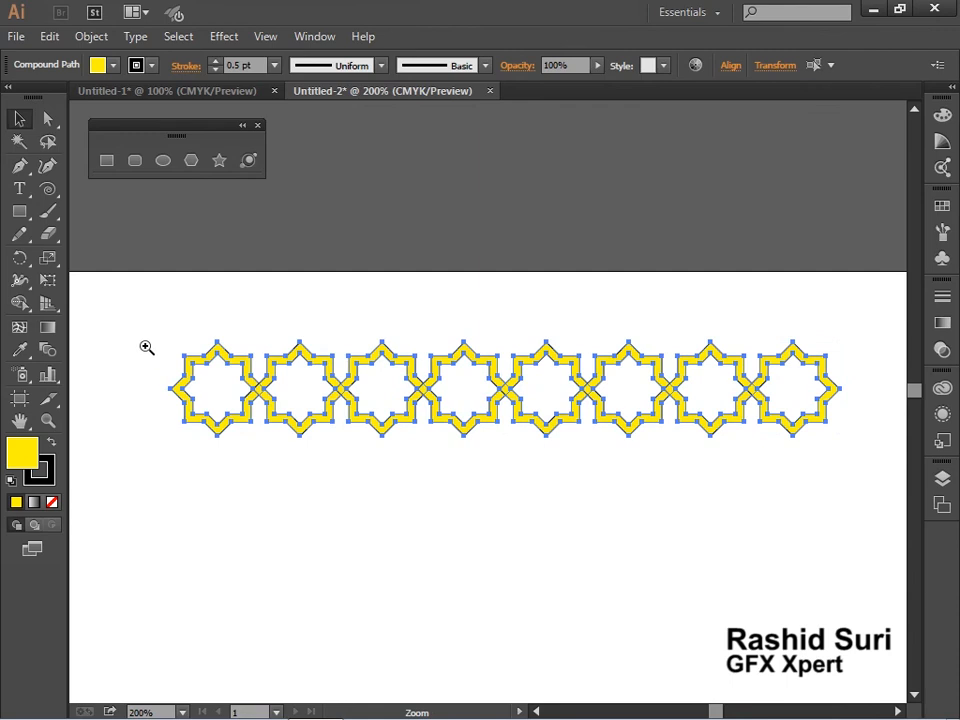
pyautogui.moveTo(147, 334); pyautogui.dragTo(409, 456)
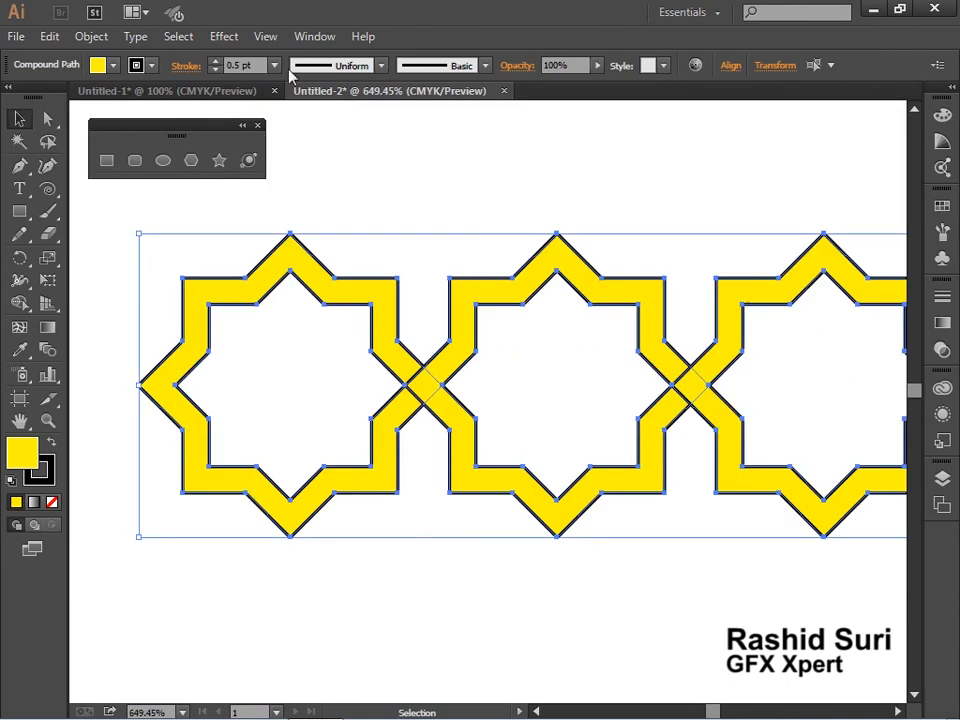
pyautogui.click(313, 38)
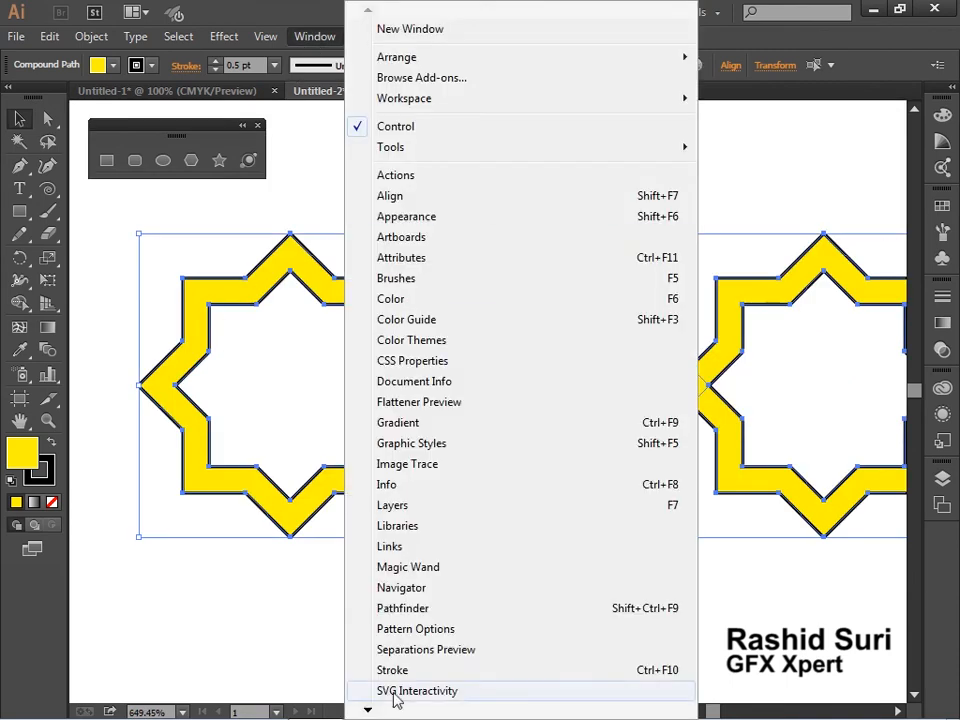
pyautogui.click(405, 609)
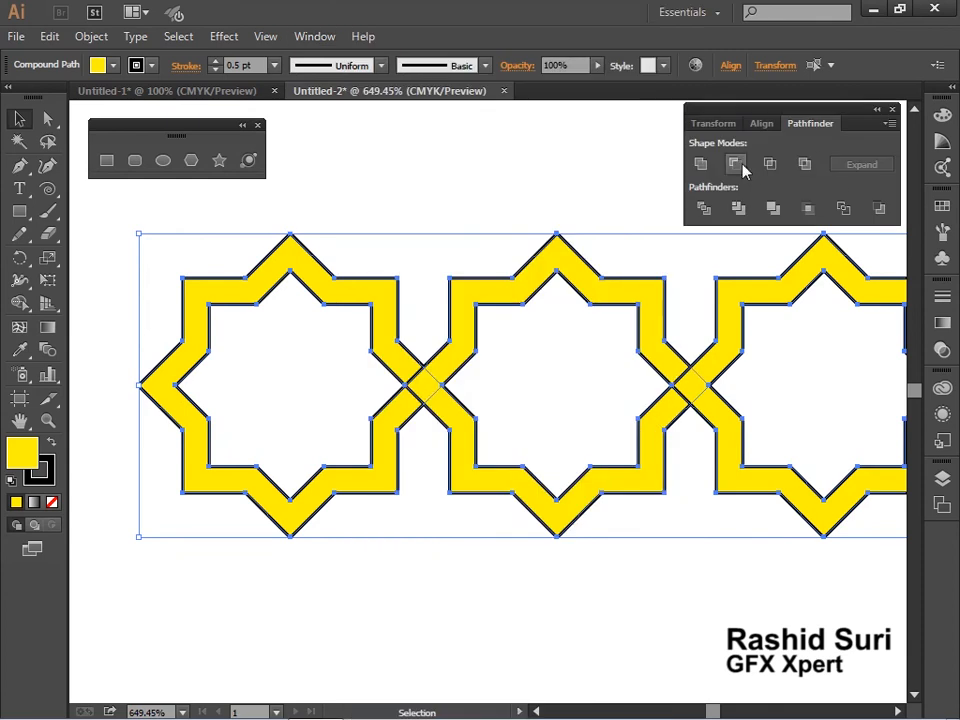
pyautogui.click(701, 166)
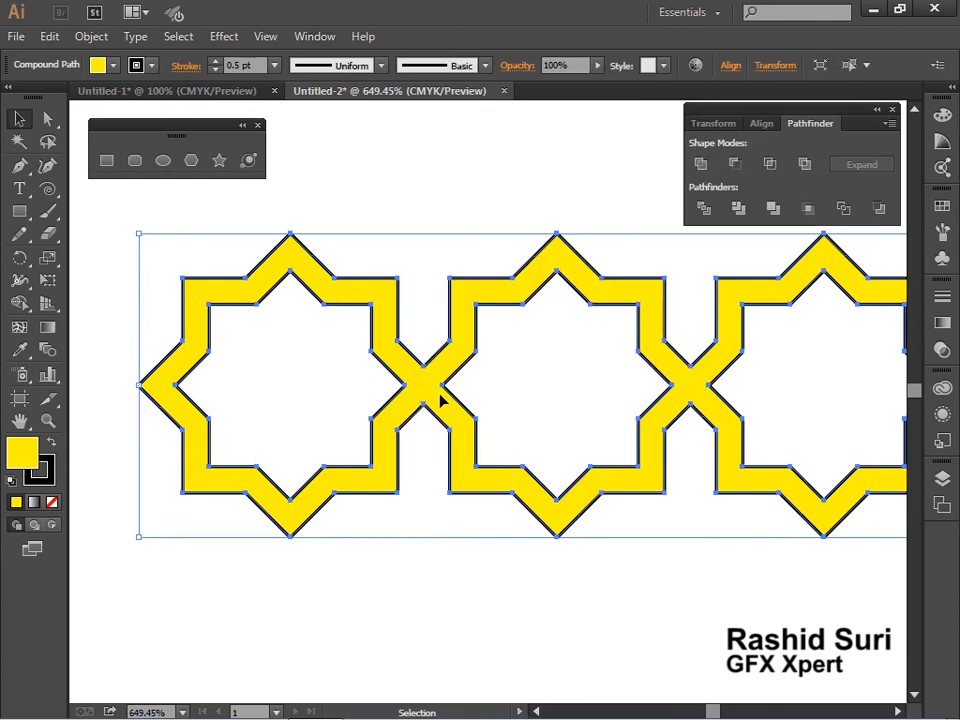
# Step: Copy the united yellow star row straight down so its upper tips overlap the lower tips of the original row
pyautogui.keyDown('ctrl'); pyautogui.keyDown('alt'); pyautogui.click(636, 439); pyautogui.keyUp('alt'); pyautogui.keyUp('ctrl')
pyautogui.keyDown('ctrl'); pyautogui.keyDown('alt'); pyautogui.click(636, 439); pyautogui.keyUp('alt'); pyautogui.keyUp('ctrl')
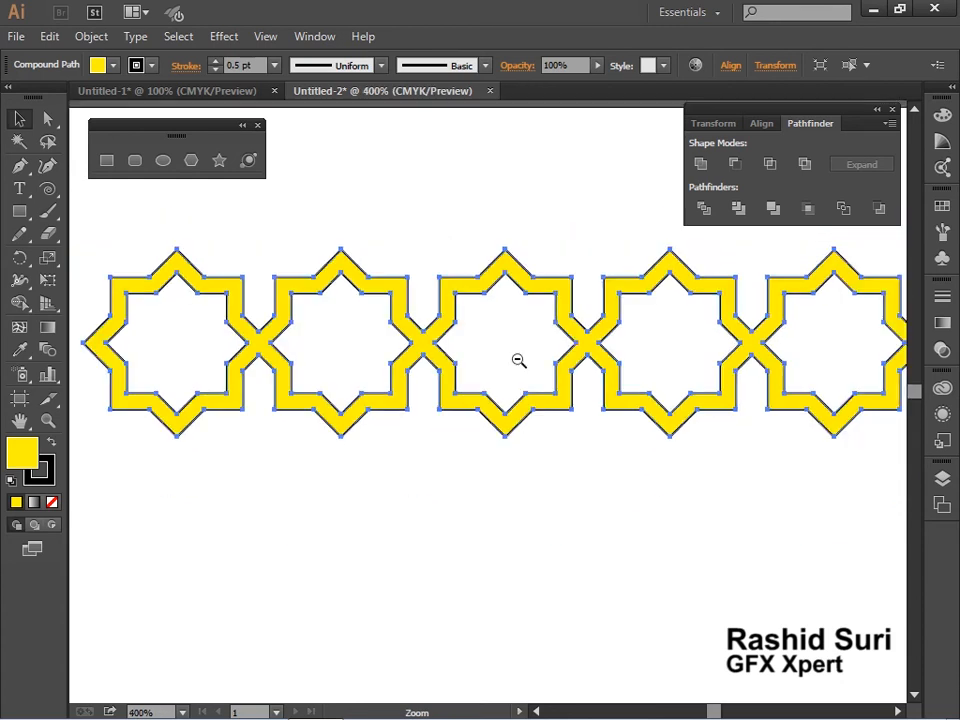
pyautogui.keyDown('ctrl'); pyautogui.keyDown('alt'); pyautogui.click(516, 343); pyautogui.keyUp('alt'); pyautogui.keyUp('ctrl')
pyautogui.keyDown('ctrl'); pyautogui.keyDown('alt'); pyautogui.click(516, 343); pyautogui.keyUp('alt'); pyautogui.keyUp('ctrl')
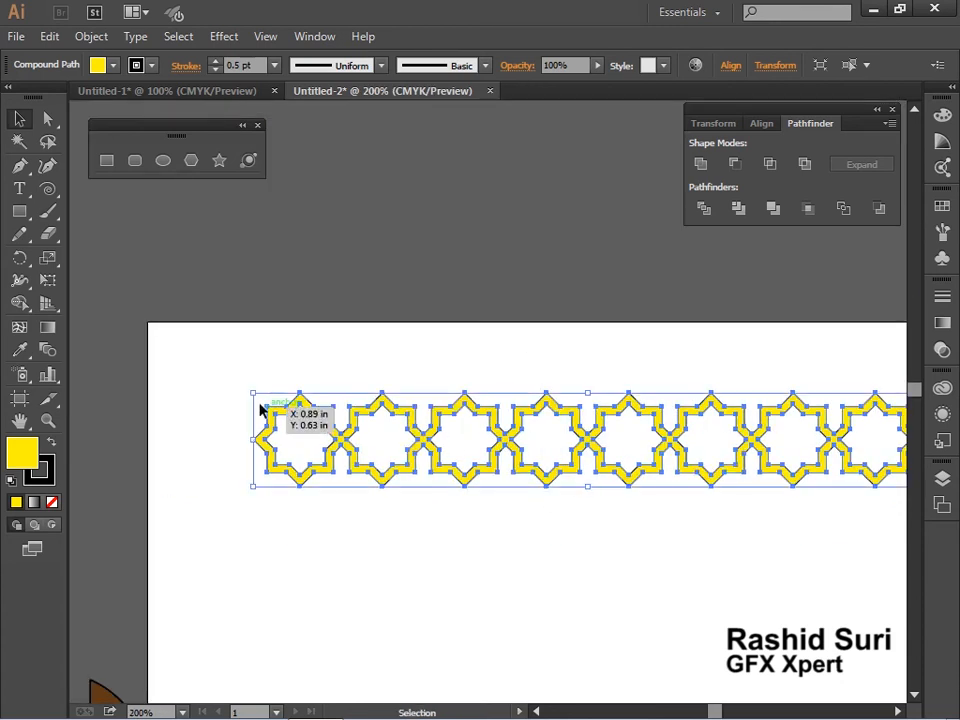
pyautogui.hotkey('ctrl', 'space')
pyautogui.moveTo(205, 367); pyautogui.dragTo(536, 533)
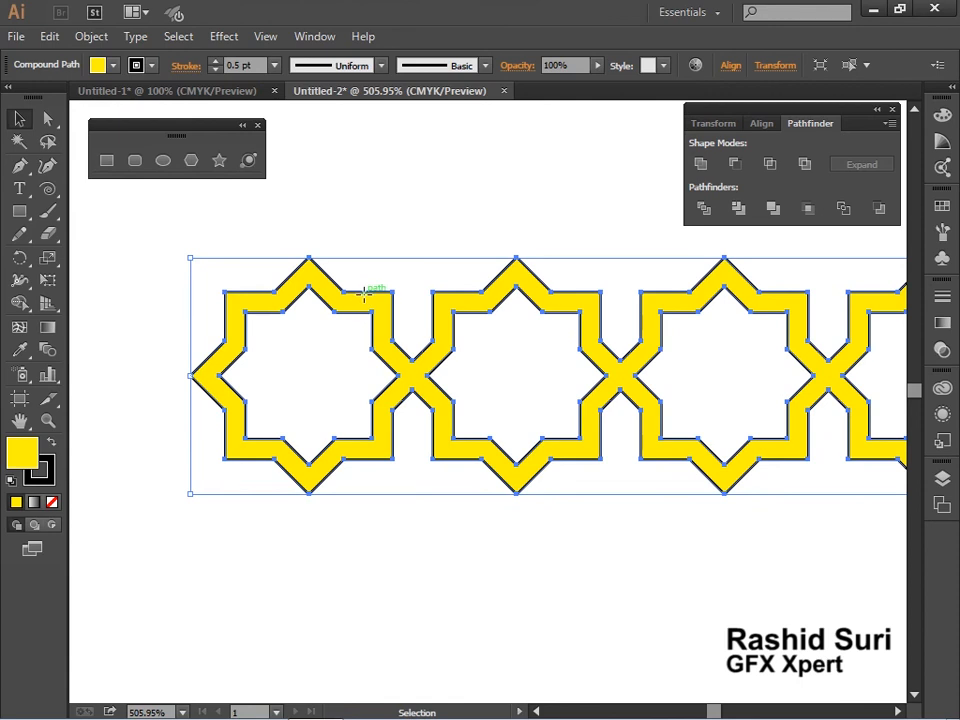
pyautogui.moveTo(364, 291); pyautogui.dragTo(371, 509)
# Step: Repeat the downward duplication five more times to build a lattice of seven star rows
pyautogui.keyDown('ctrl'); pyautogui.keyDown('alt'); pyautogui.click(581, 508); pyautogui.keyUp('alt'); pyautogui.keyUp('ctrl')
pyautogui.keyDown('ctrl'); pyautogui.keyDown('alt'); pyautogui.click(581, 508); pyautogui.keyUp('alt'); pyautogui.keyUp('ctrl')
pyautogui.keyDown('ctrl'); pyautogui.keyDown('alt'); pyautogui.click(556, 502); pyautogui.keyUp('alt'); pyautogui.keyUp('ctrl')
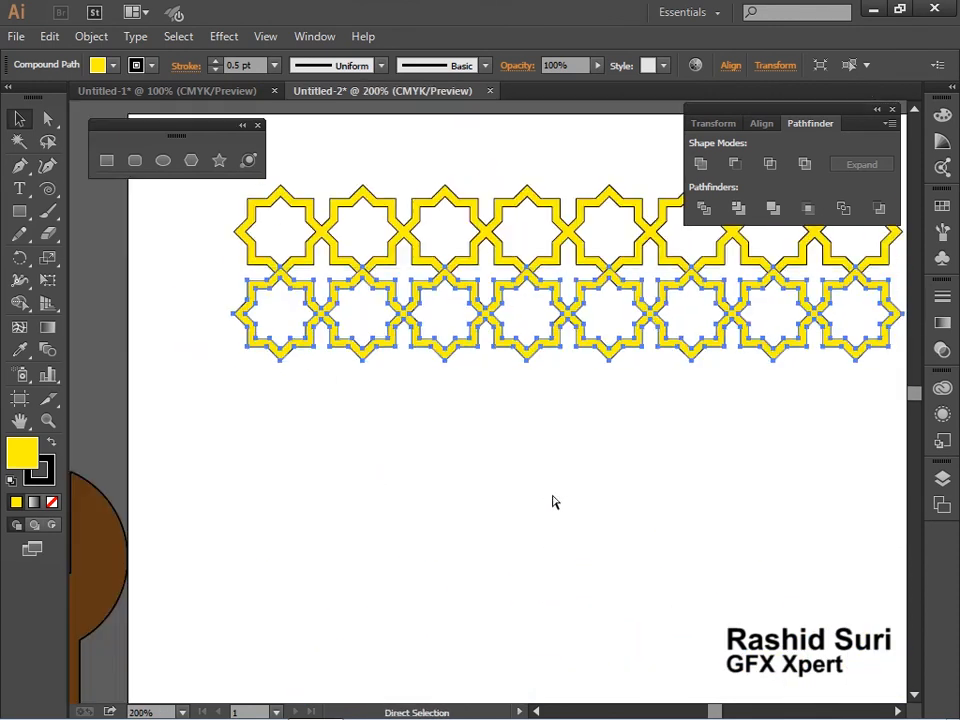
pyautogui.hotkey('ctrl', 'd')
pyautogui.hotkey('ctrl', 'd')
pyautogui.hotkey('ctrl', 'd')
pyautogui.hotkey('ctrl', 'd')
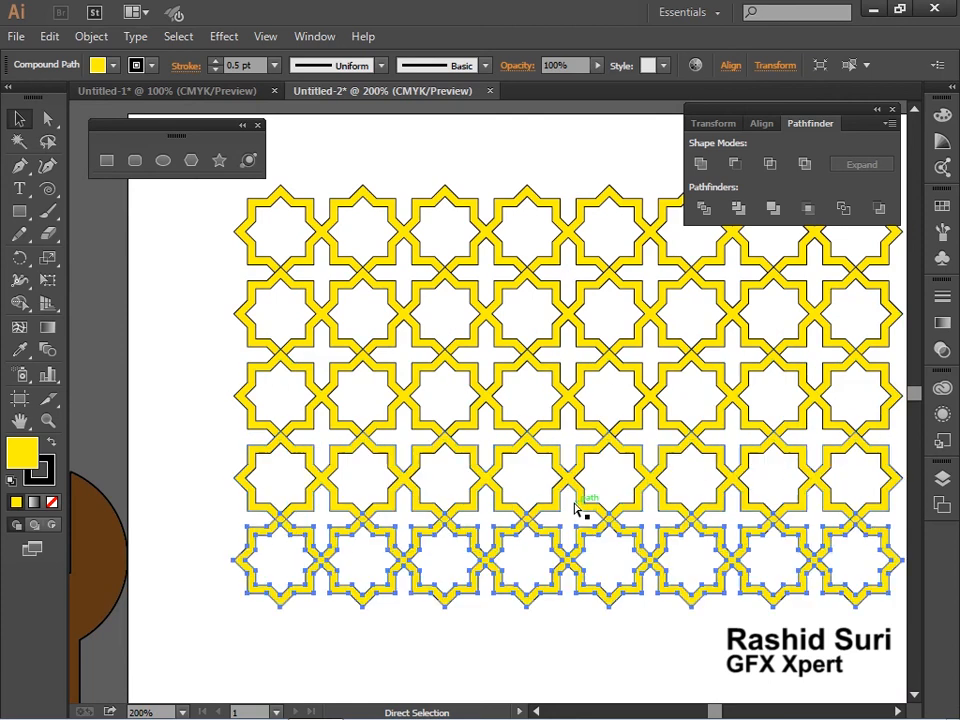
pyautogui.hotkey('ctrl', 'd')
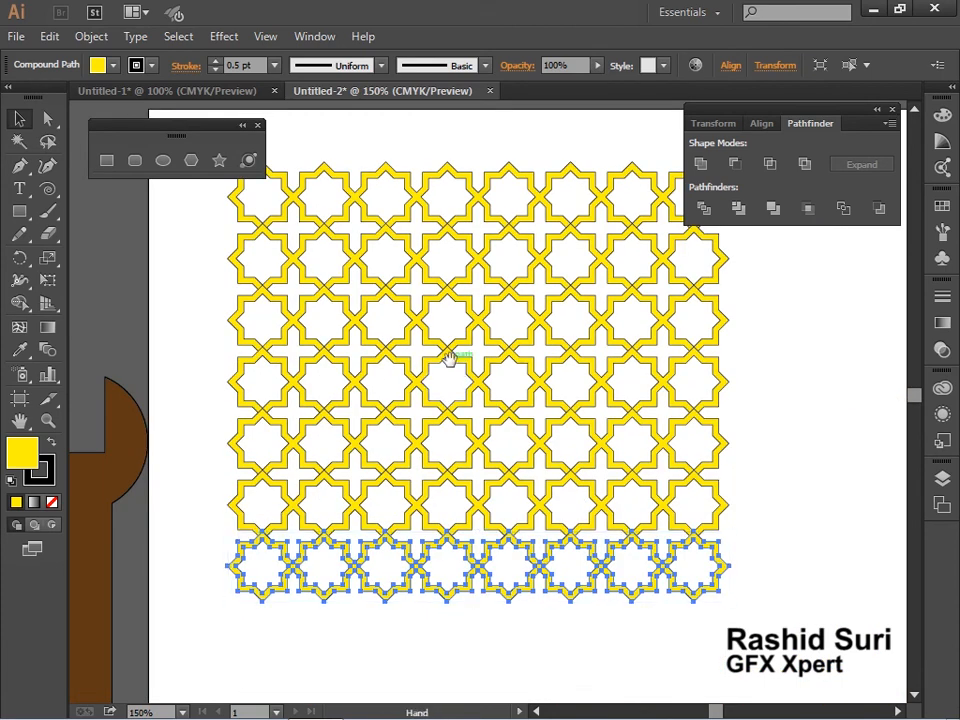
# Step: Select all seven star rows, unite them into one connected lattice and deselect it
pyautogui.moveTo(450, 358); pyautogui.dragTo(481, 413)
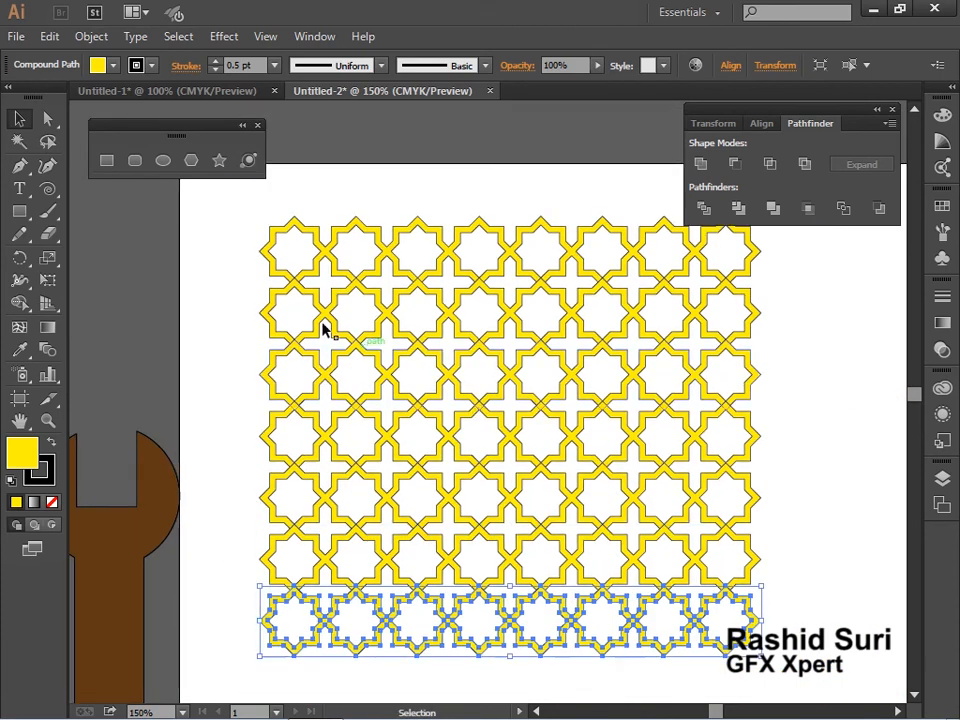
pyautogui.moveTo(213, 239); pyautogui.dragTo(762, 640)
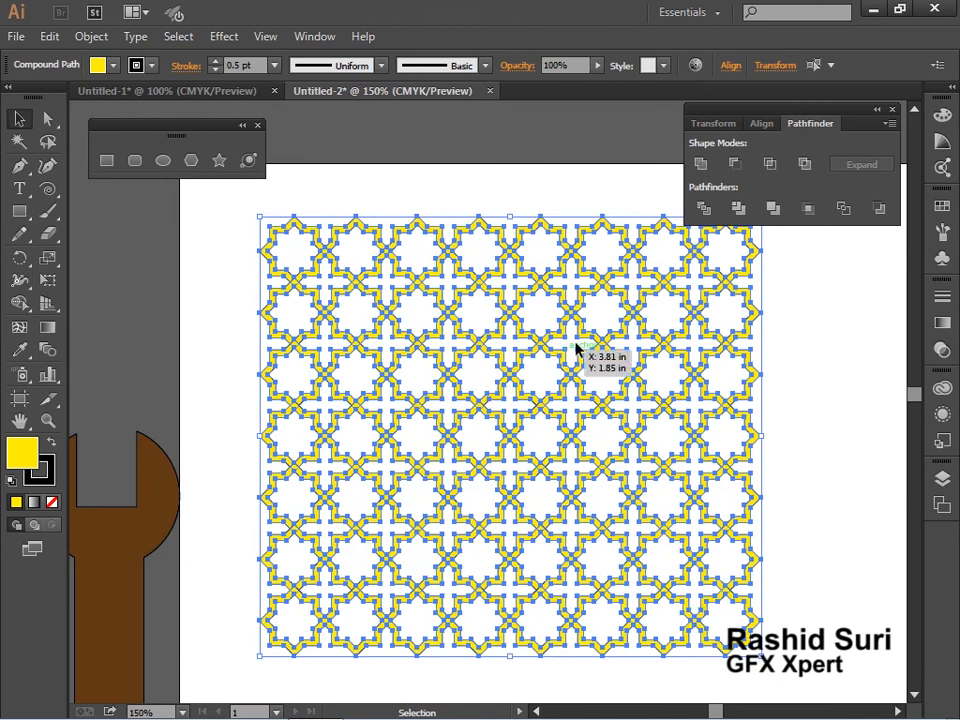
pyautogui.click(700, 168)
pyautogui.click(822, 432)
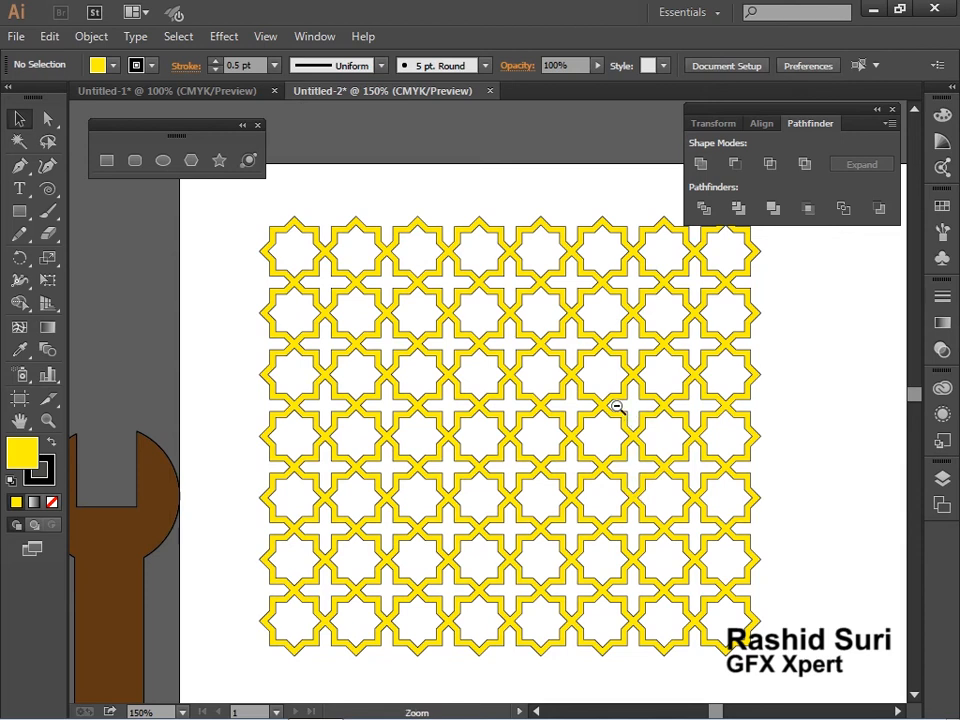
# Step: Recolour the united lattice, trying a green fill first and settling on red
pyautogui.click(723, 366)
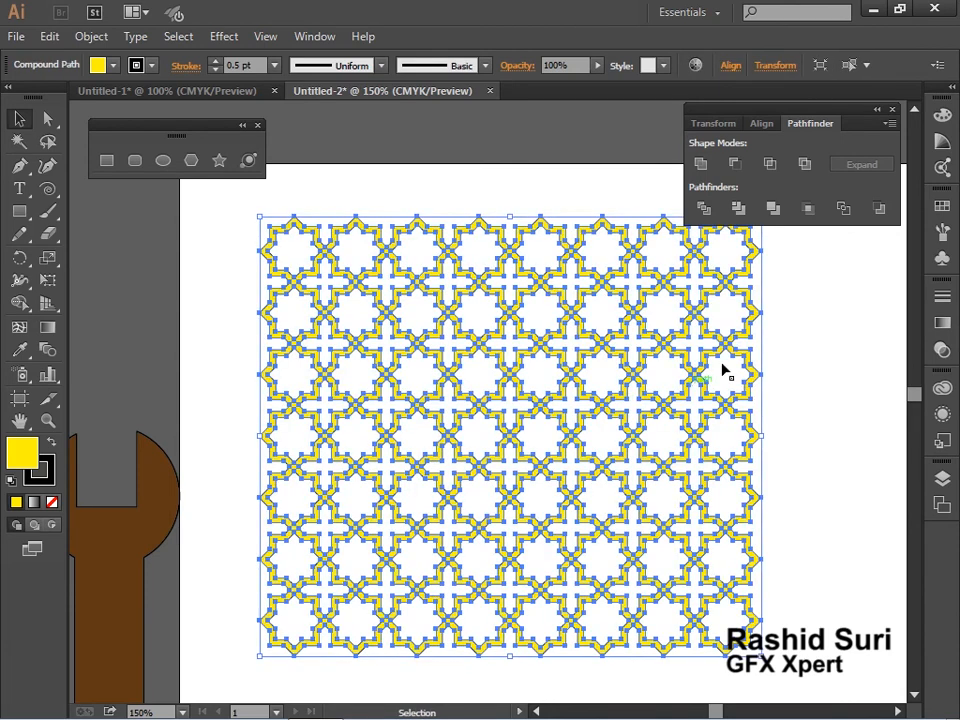
pyautogui.click(941, 207)
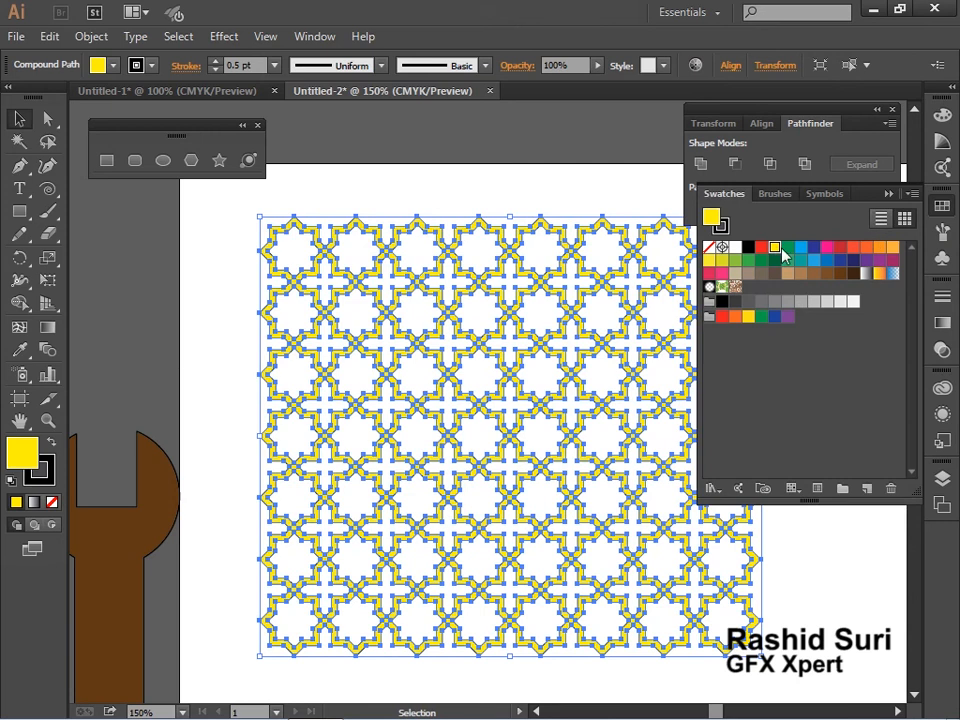
pyautogui.click(786, 248)
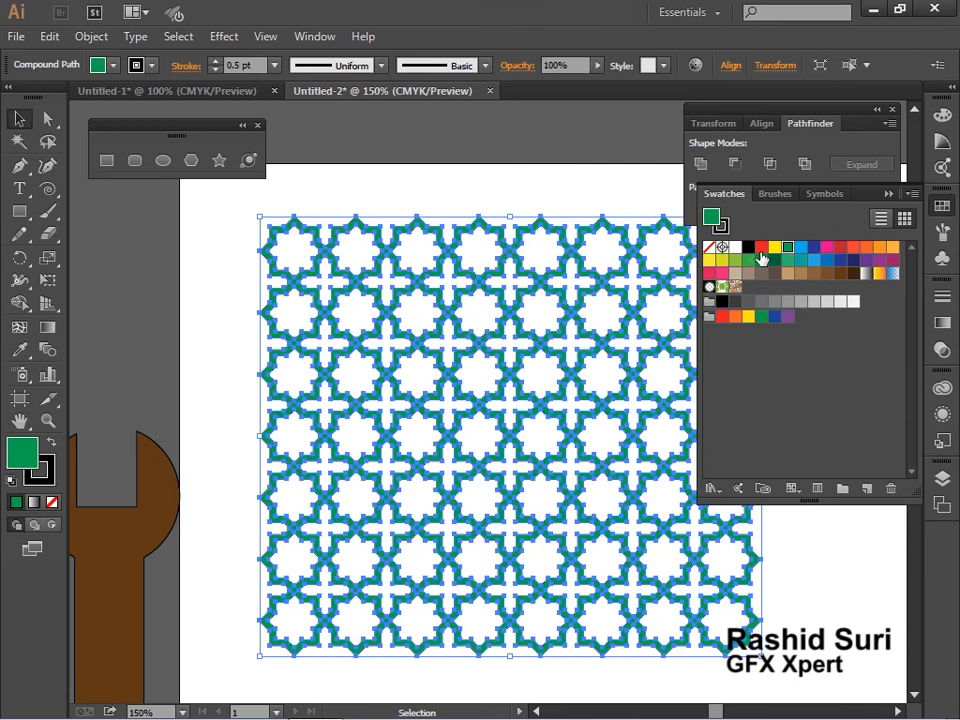
pyautogui.click(761, 247)
pyautogui.click(214, 321)
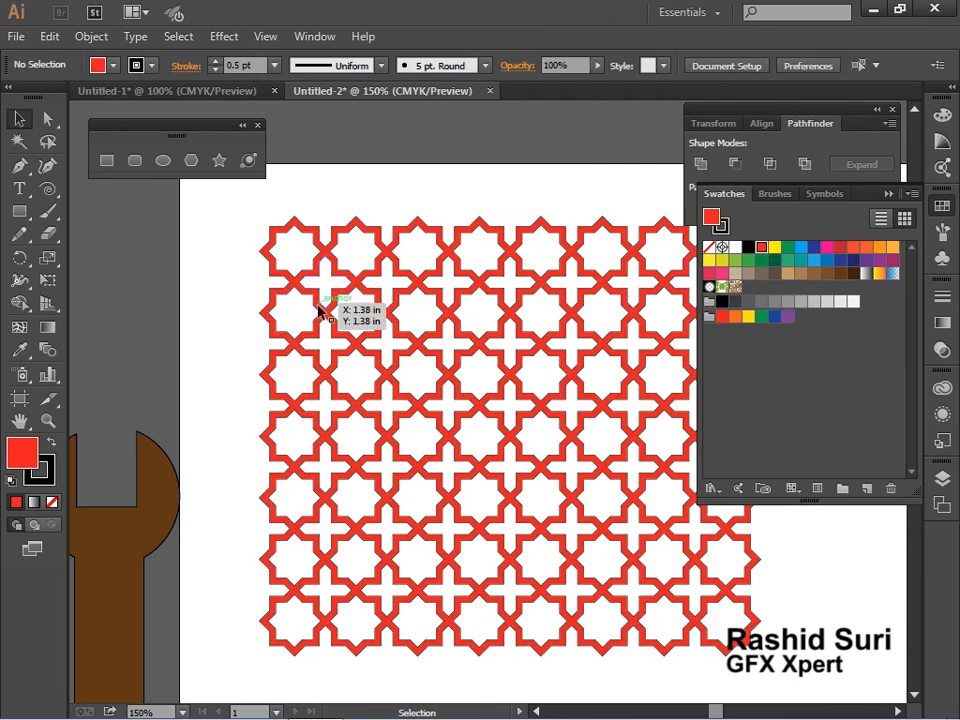
# Step: Put a spare copy of the red lattice beside the artboard, to the right of the original, and deselect it
pyautogui.hotkey('ctrl', '-')
pyautogui.hotkey('ctrl', '-')
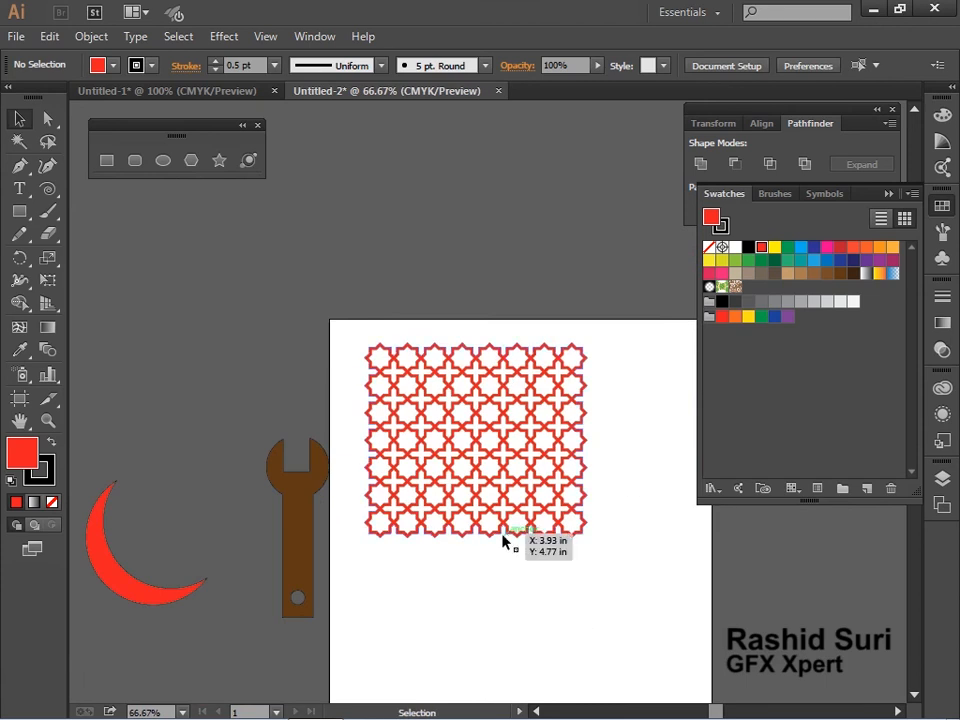
pyautogui.click(450, 535)
pyautogui.hotkey('ctrl', '0')
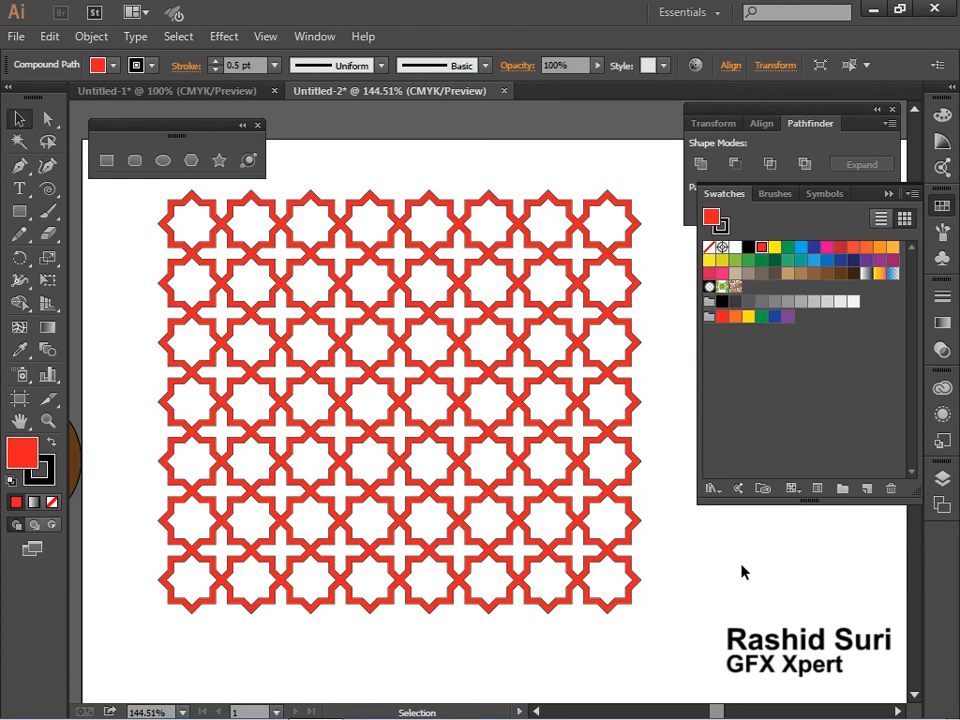
pyautogui.keyDown('ctrl'); pyautogui.keyDown('alt'); pyautogui.click(581, 476); pyautogui.keyUp('alt'); pyautogui.keyUp('ctrl')
pyautogui.keyDown('ctrl'); pyautogui.keyDown('alt'); pyautogui.click(580, 475); pyautogui.keyUp('alt'); pyautogui.keyUp('ctrl')
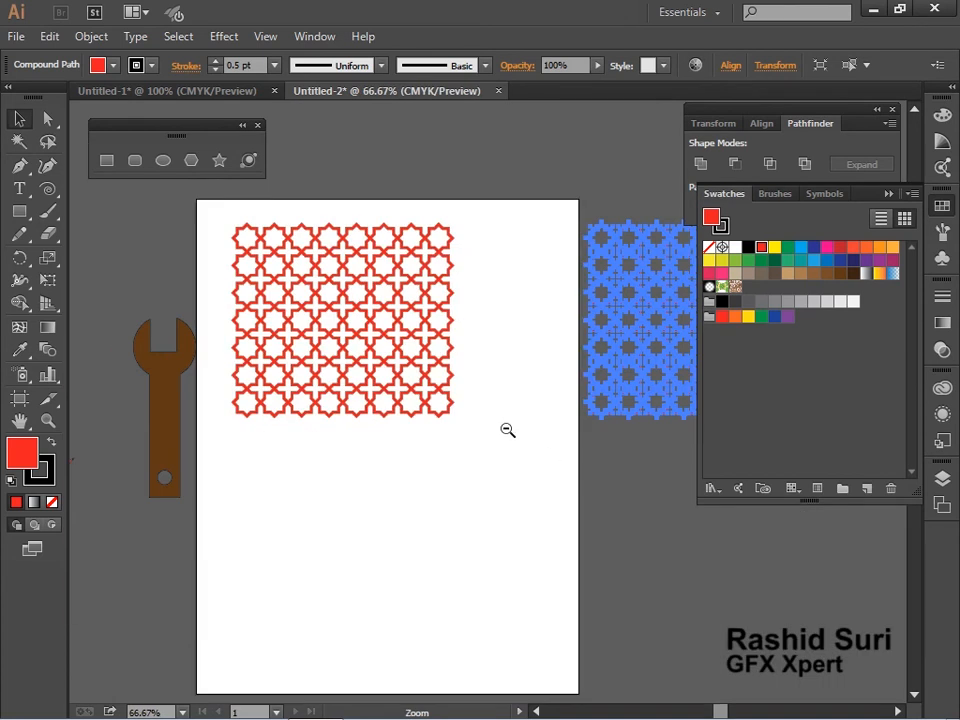
pyautogui.click(561, 479)
# Step: Select the lattice on the artboard, put away the swatches and release its compound path into separate shapes
pyautogui.click(398, 275)
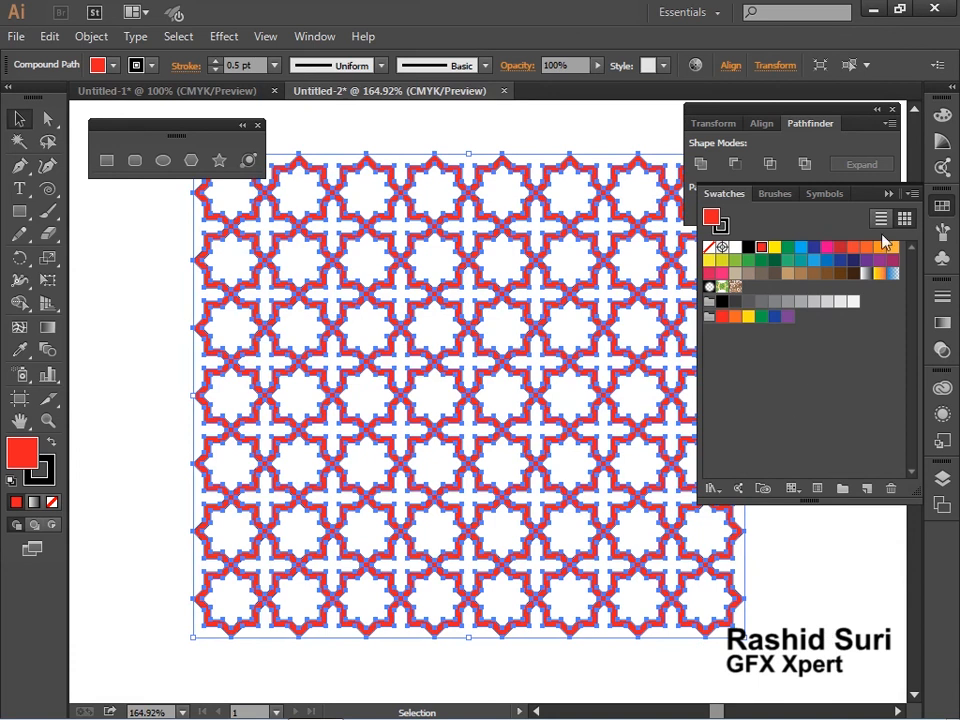
pyautogui.click(469, 572)
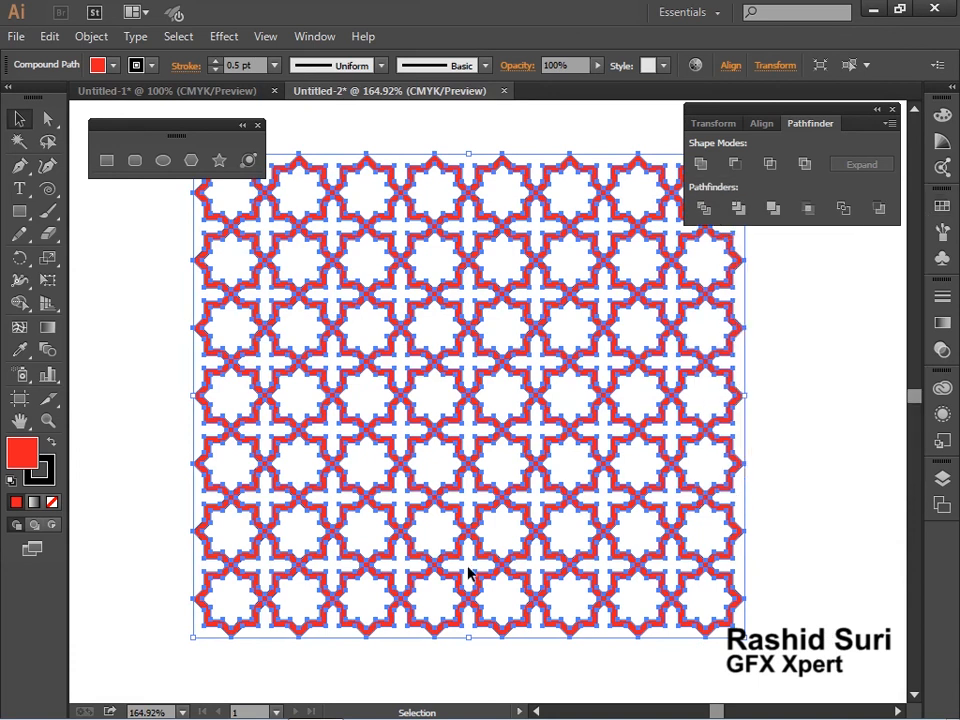
pyautogui.moveTo(510, 486); pyautogui.dragTo(514, 492)
pyautogui.rightClick(511, 489)
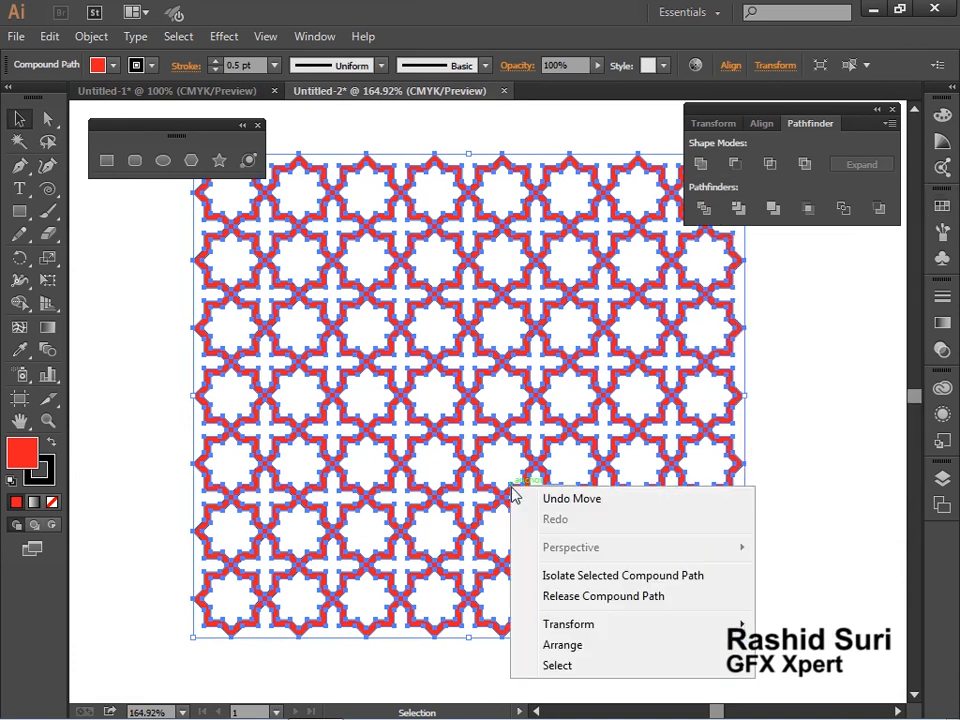
pyautogui.click(567, 597)
pyautogui.click(773, 684)
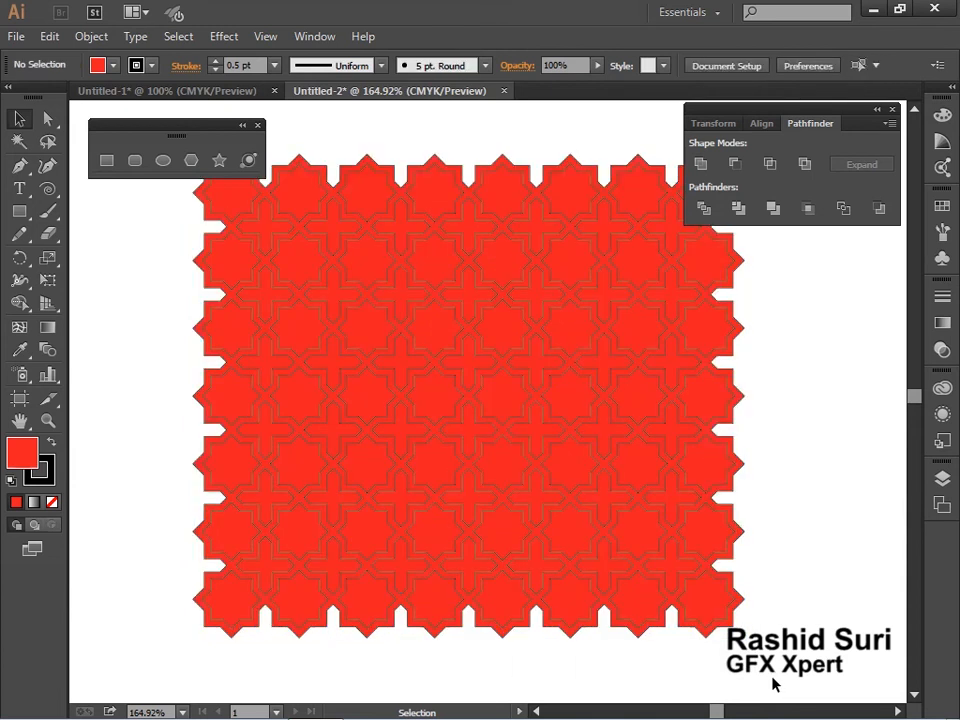
# Step: Move the solid red outer silhouette off to the left, clear of the small star and cross shapes
pyautogui.keyDown('ctrl'); pyautogui.keyDown('alt'); pyautogui.click(504, 459); pyautogui.keyUp('alt'); pyautogui.keyUp('ctrl')
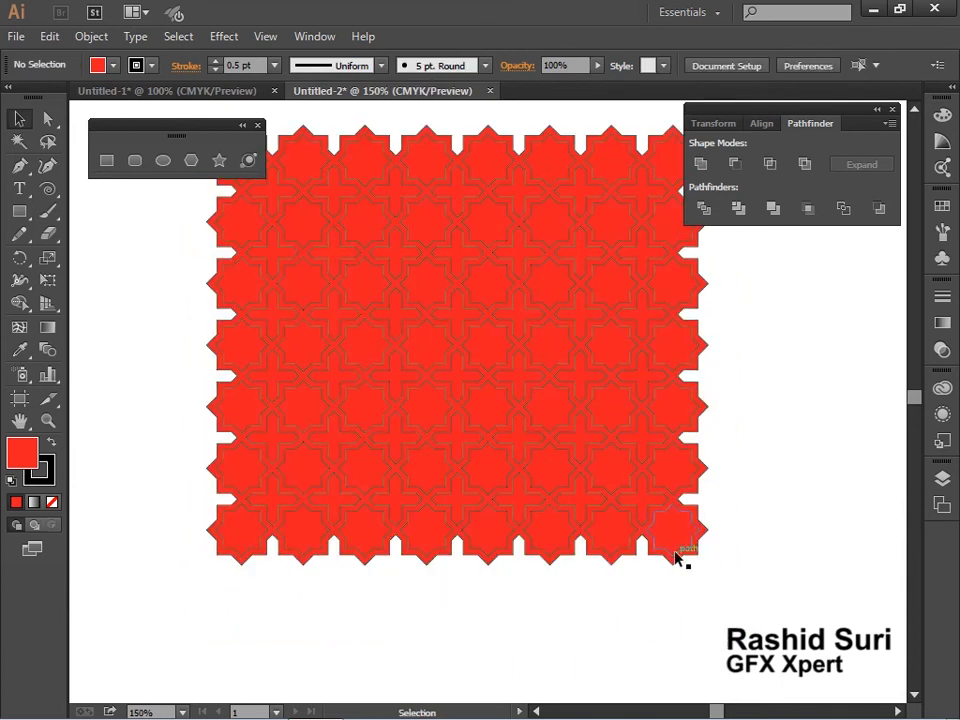
pyautogui.moveTo(705, 542); pyautogui.dragTo(168, 566)
pyautogui.click(480, 652)
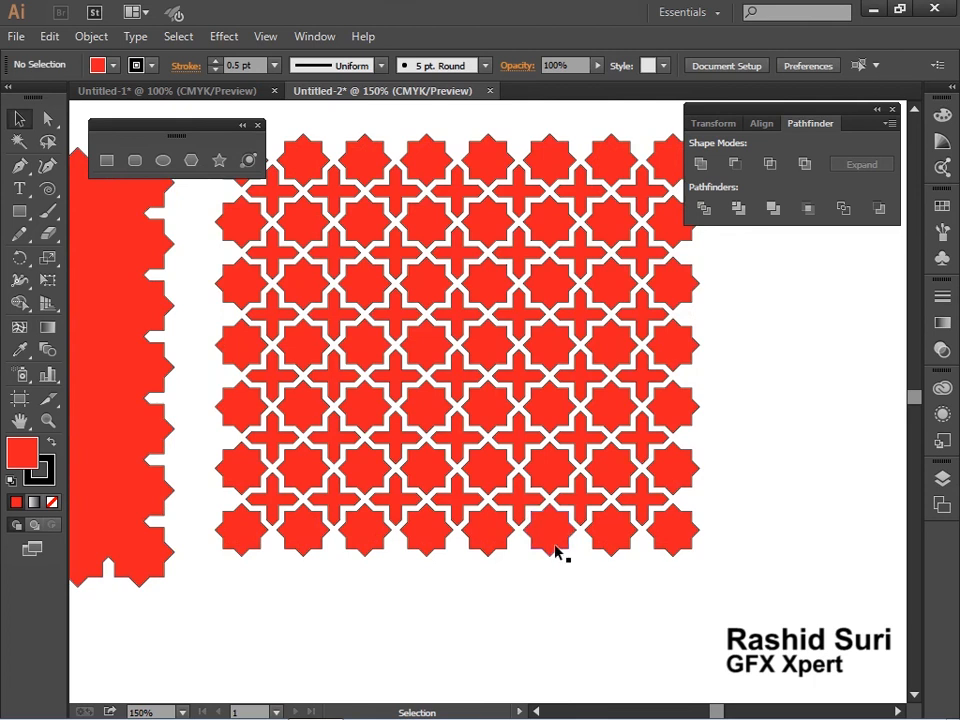
pyautogui.click(164, 540)
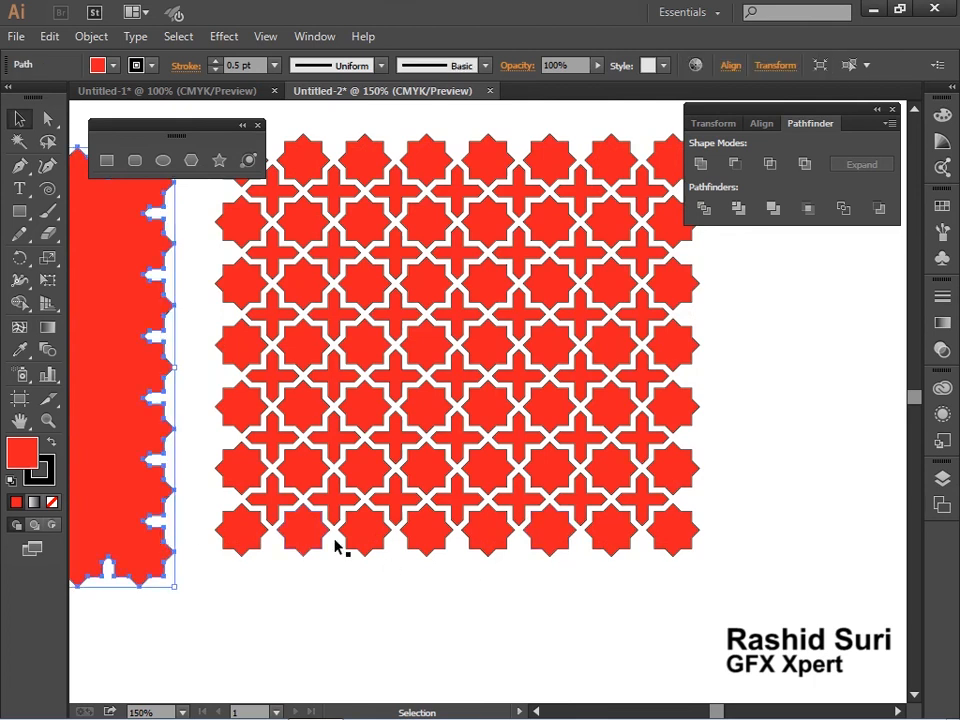
# Step: Select all the small red star and cross shapes and make them one compound path
pyautogui.keyDown('ctrl'); pyautogui.keyDown('alt'); pyautogui.click(398, 435); pyautogui.keyUp('alt'); pyautogui.keyUp('ctrl')
pyautogui.moveTo(485, 414); pyautogui.dragTo(488, 504)
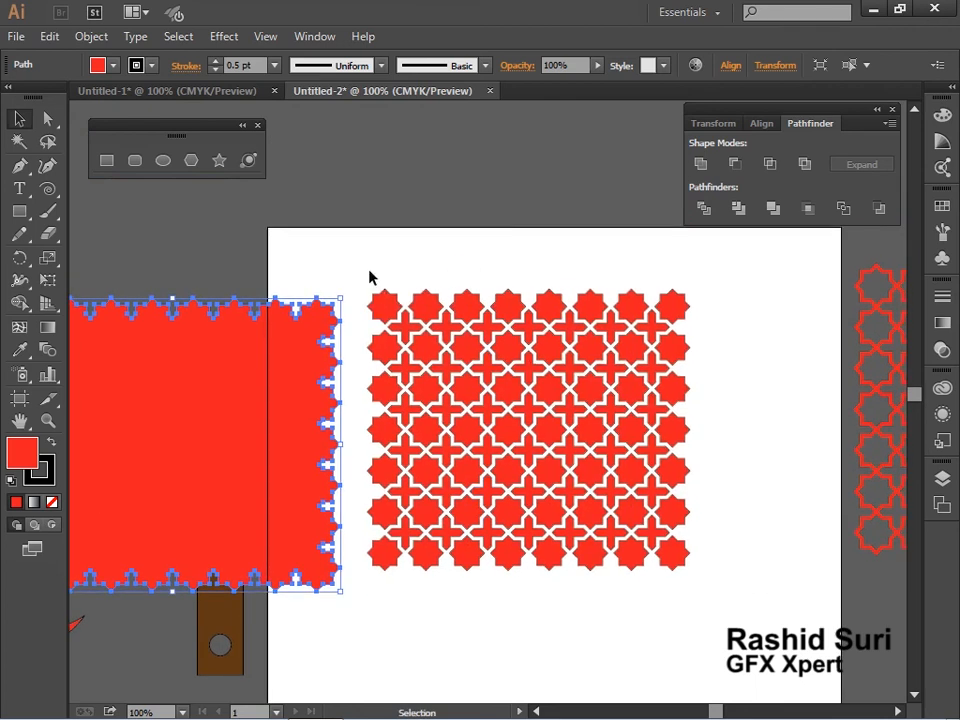
pyautogui.moveTo(369, 277); pyautogui.dragTo(748, 612)
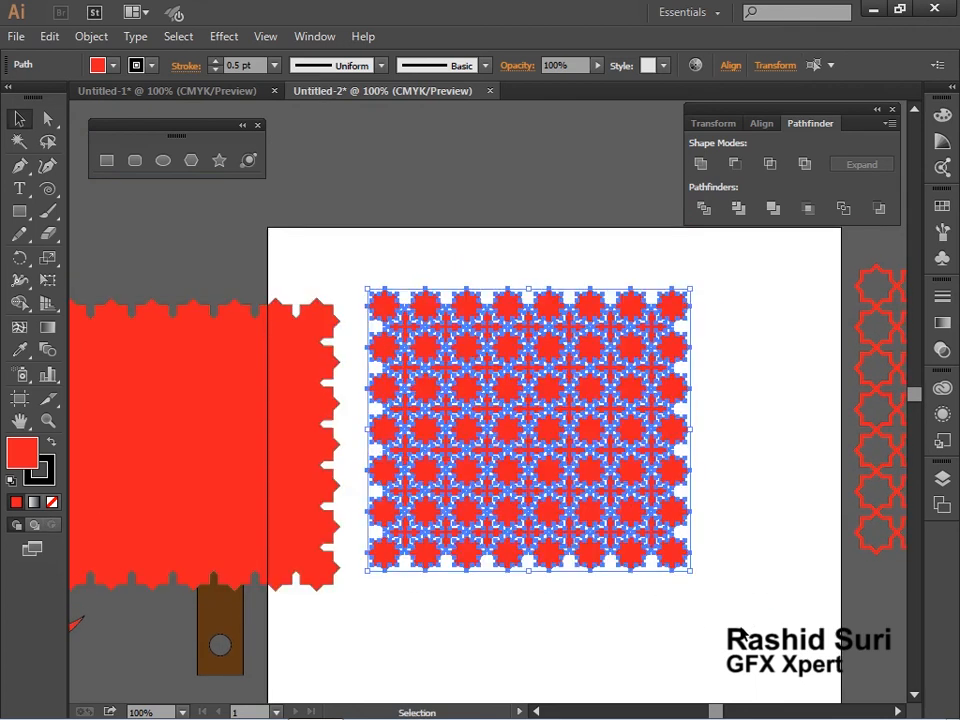
pyautogui.rightClick(590, 482)
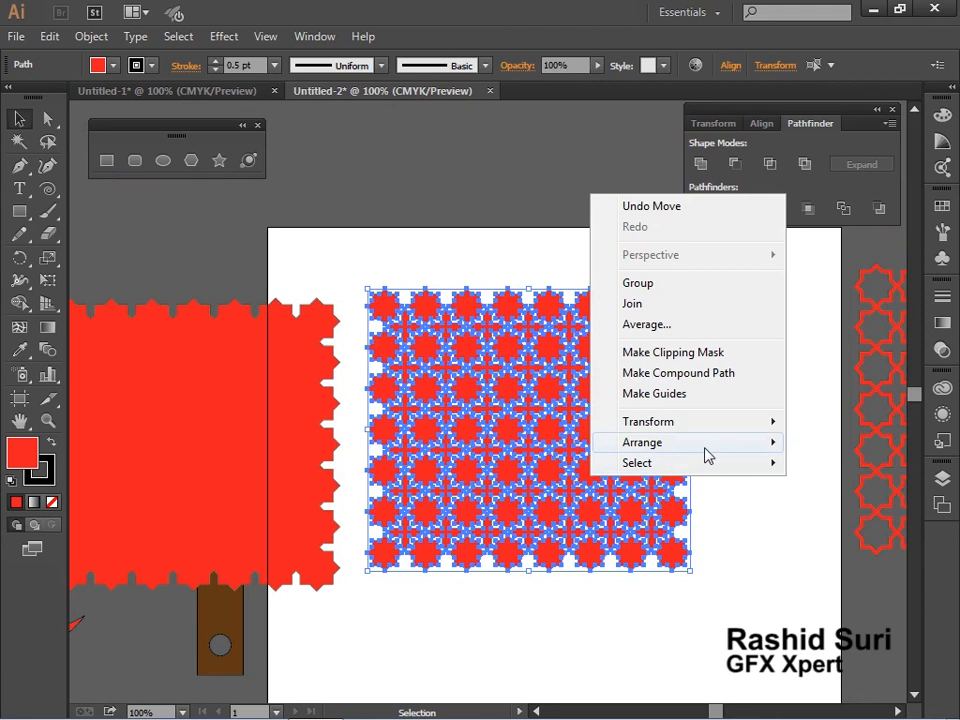
pyautogui.click(700, 372)
# Step: Shift the star-and-cross compound path slightly down and right, and the solid silhouette slightly up and left
pyautogui.moveTo(574, 435); pyautogui.dragTo(594, 471)
pyautogui.moveTo(295, 458); pyautogui.dragTo(275, 420)
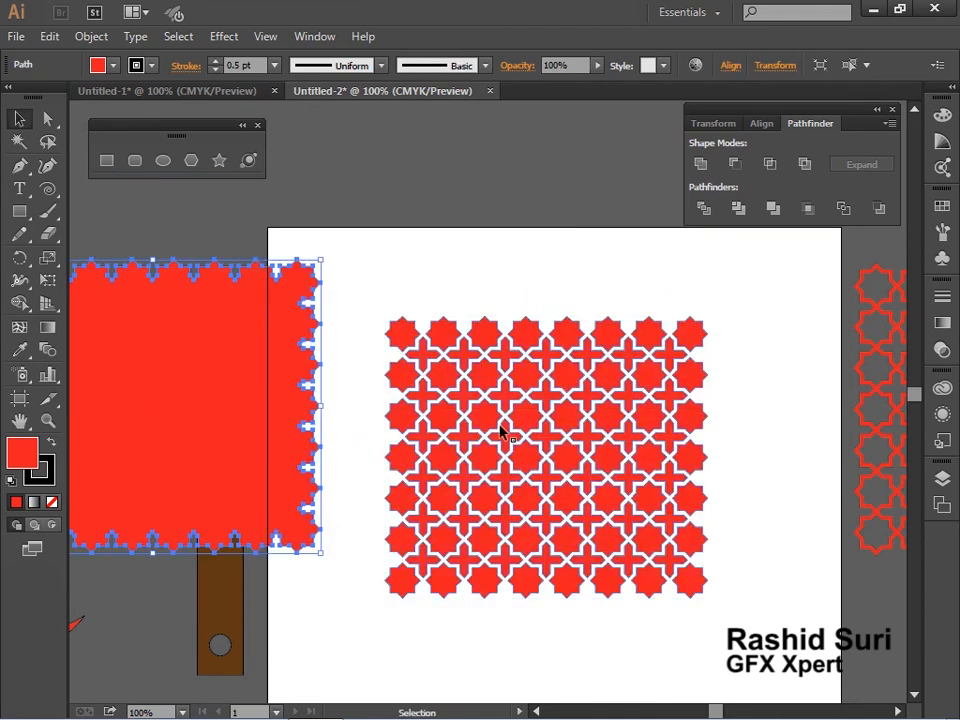
pyautogui.click(558, 483)
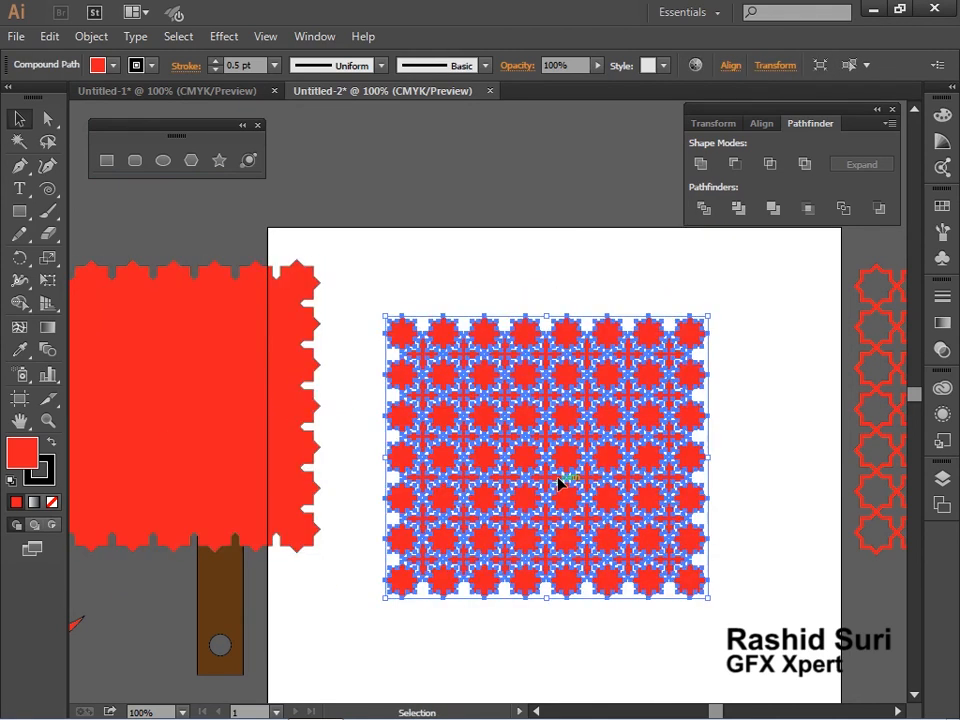
pyautogui.click(726, 625)
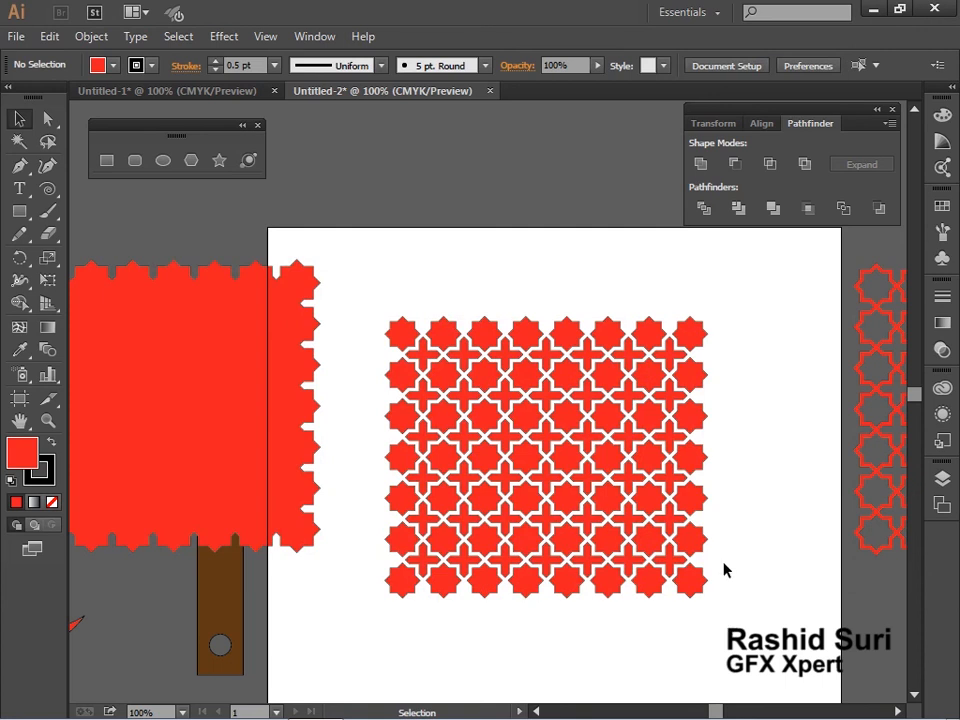
# Step: Place the linked picture "images (1)" from the desktop's images folder over the star-and-cross pattern
pyautogui.click(17, 38)
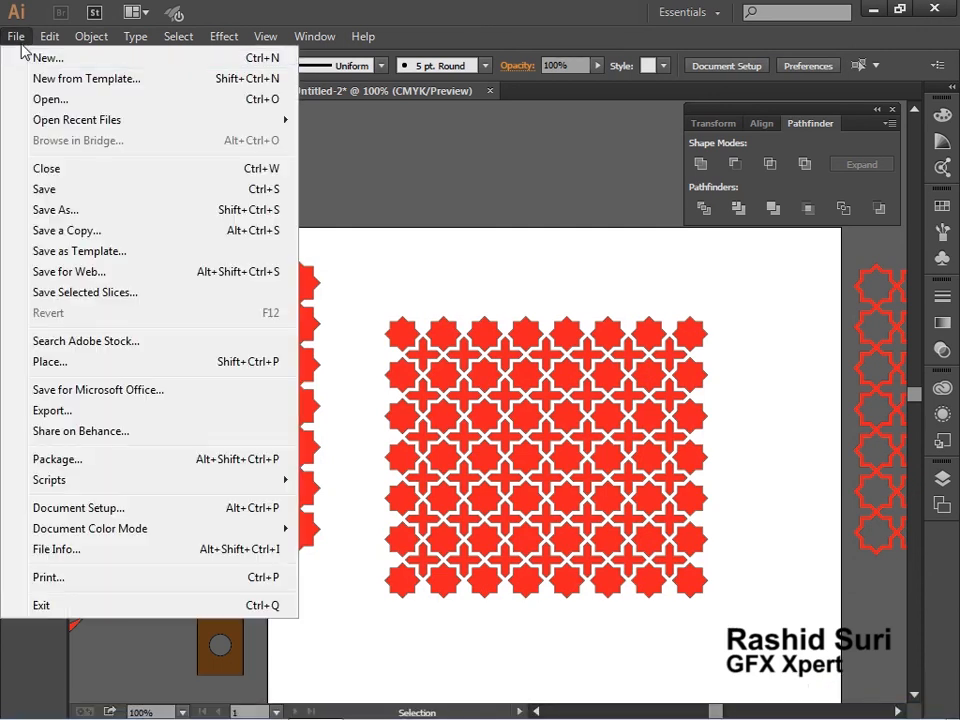
pyautogui.click(71, 363)
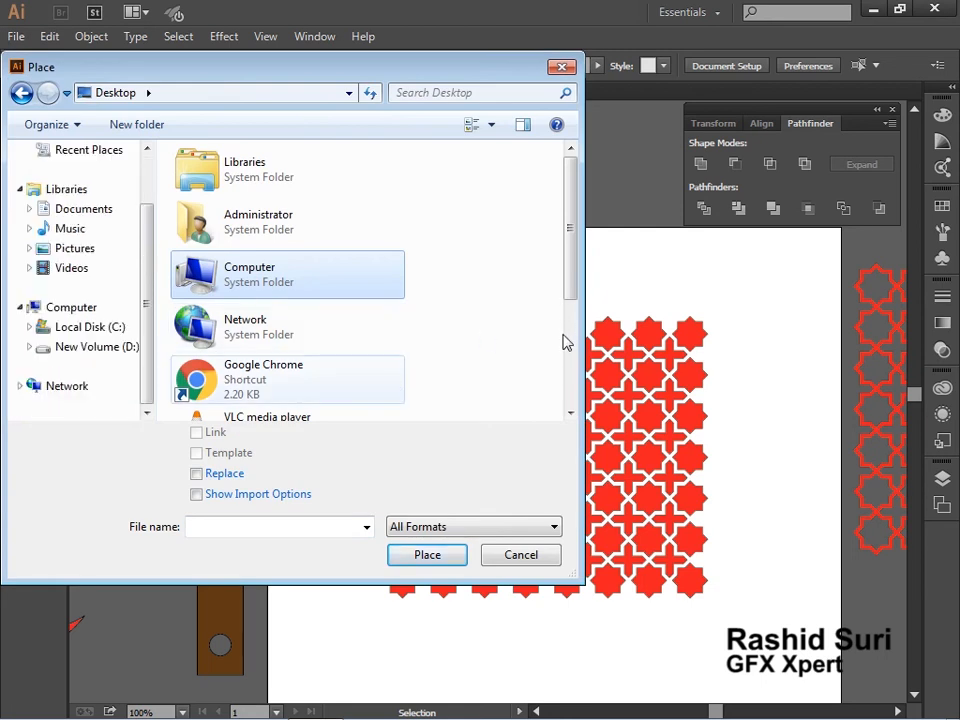
pyautogui.moveTo(570, 271); pyautogui.dragTo(565, 305)
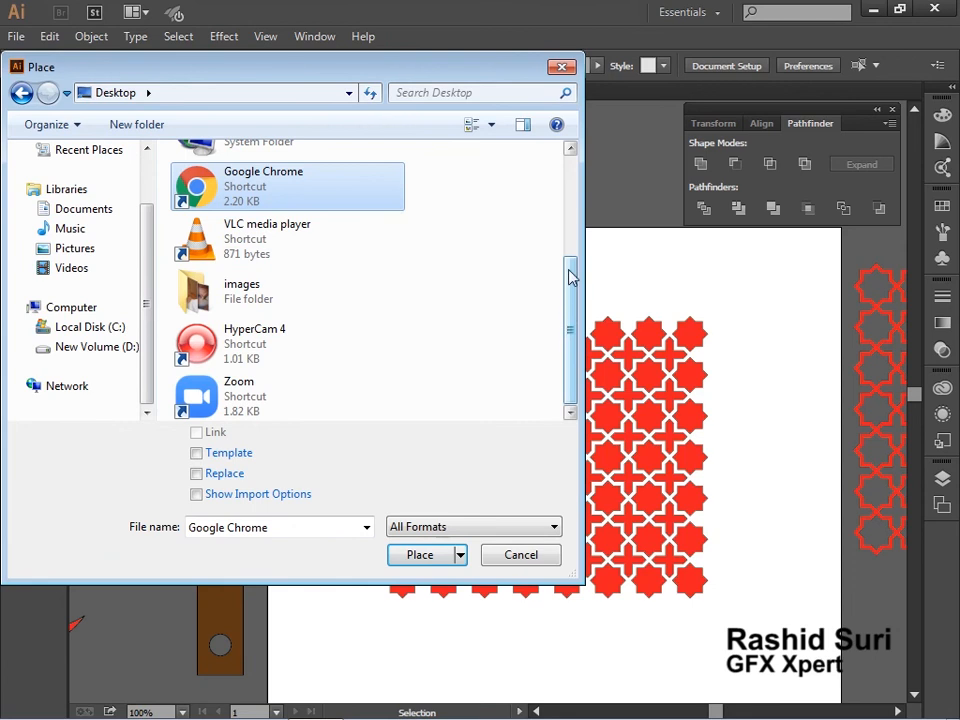
pyautogui.doubleClick(238, 292)
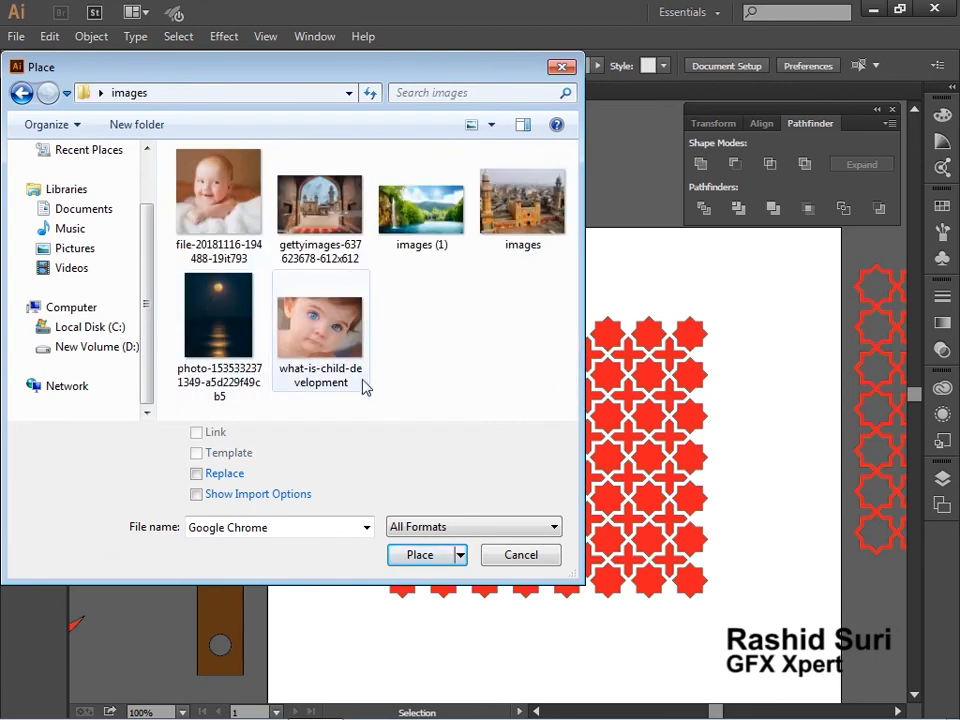
pyautogui.click(421, 207)
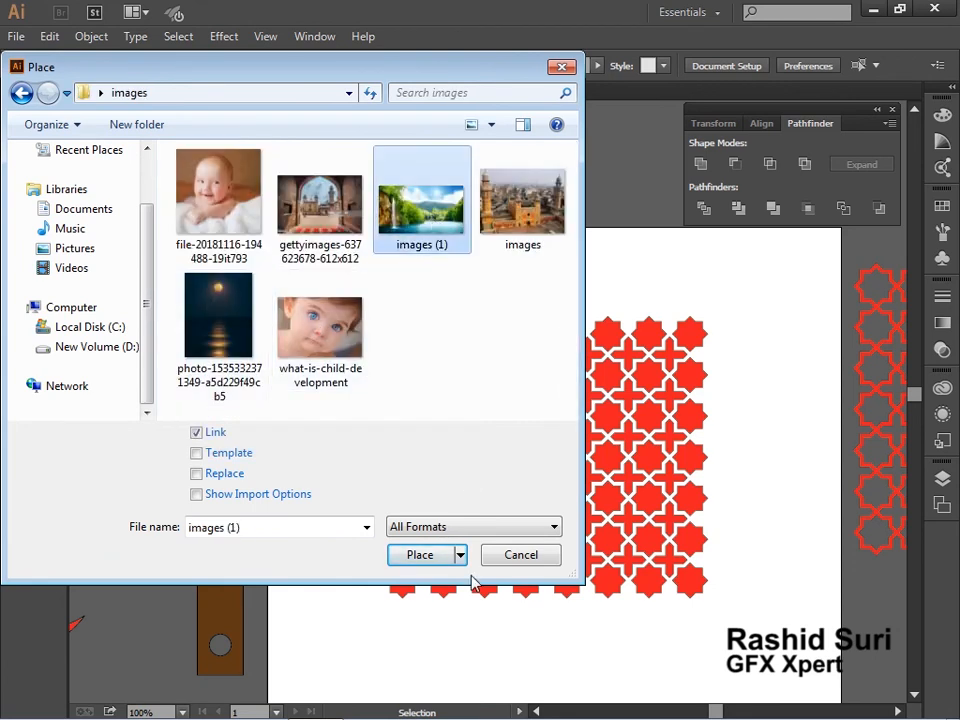
pyautogui.click(421, 555)
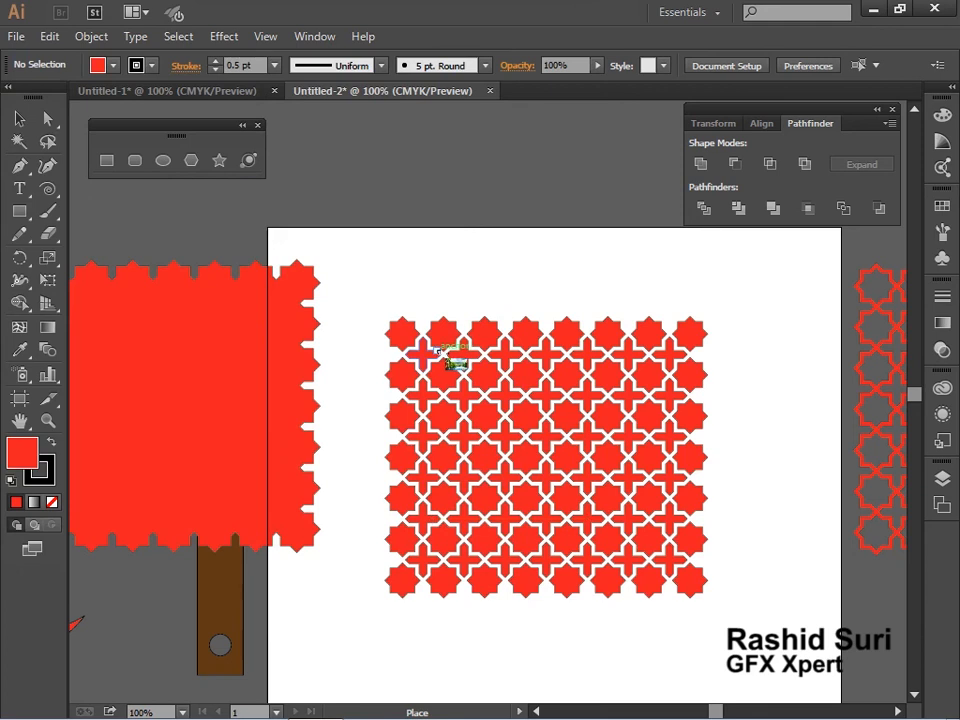
pyautogui.click(439, 350)
# Step: Move and enlarge the waterfall picture so it covers the whole star-and-cross pattern, and send it to the back
pyautogui.moveTo(588, 467); pyautogui.dragTo(500, 428)
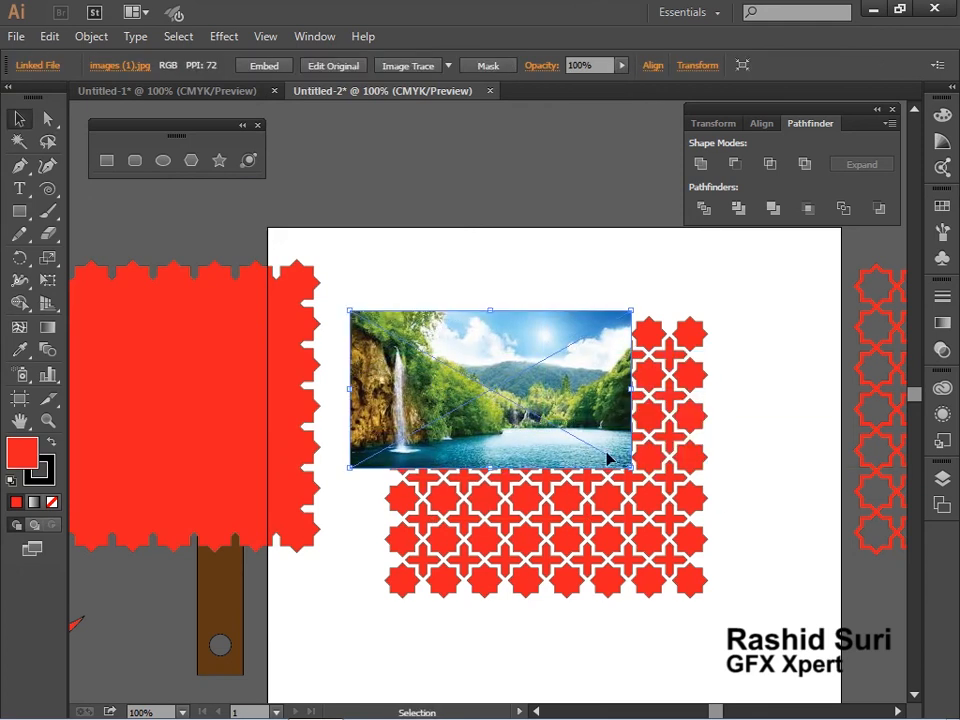
pyautogui.moveTo(632, 466); pyautogui.dragTo(767, 614)
pyautogui.hotkey('ctrl', 'v')
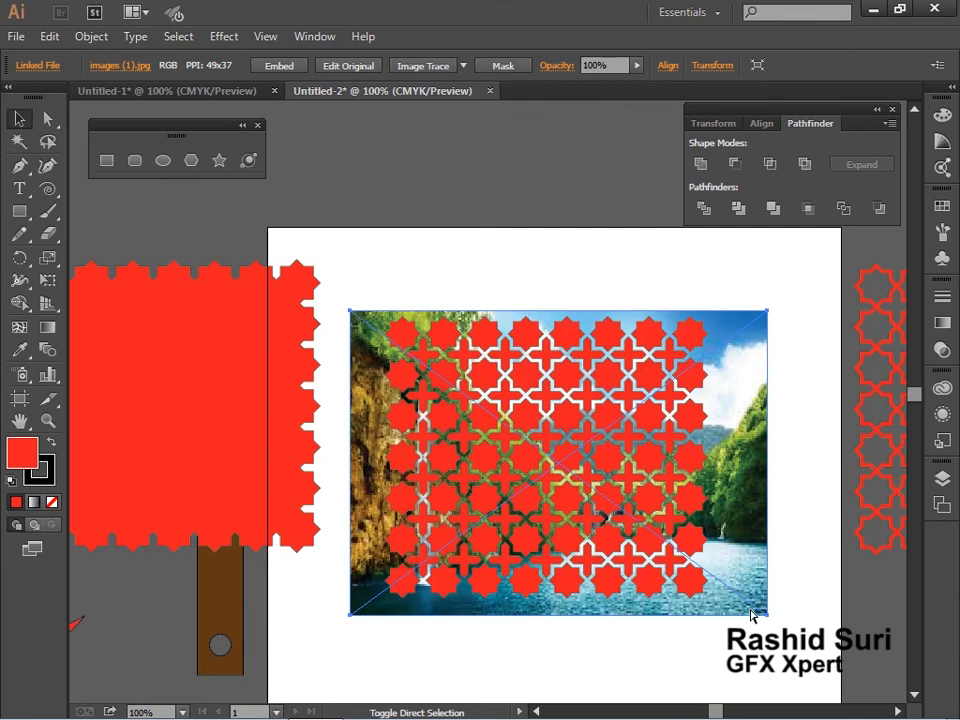
# Step: Select the star-and-cross compound path together with the picture and make a clipping mask
pyautogui.moveTo(422, 287); pyautogui.dragTo(506, 399)
pyautogui.rightClick(511, 391)
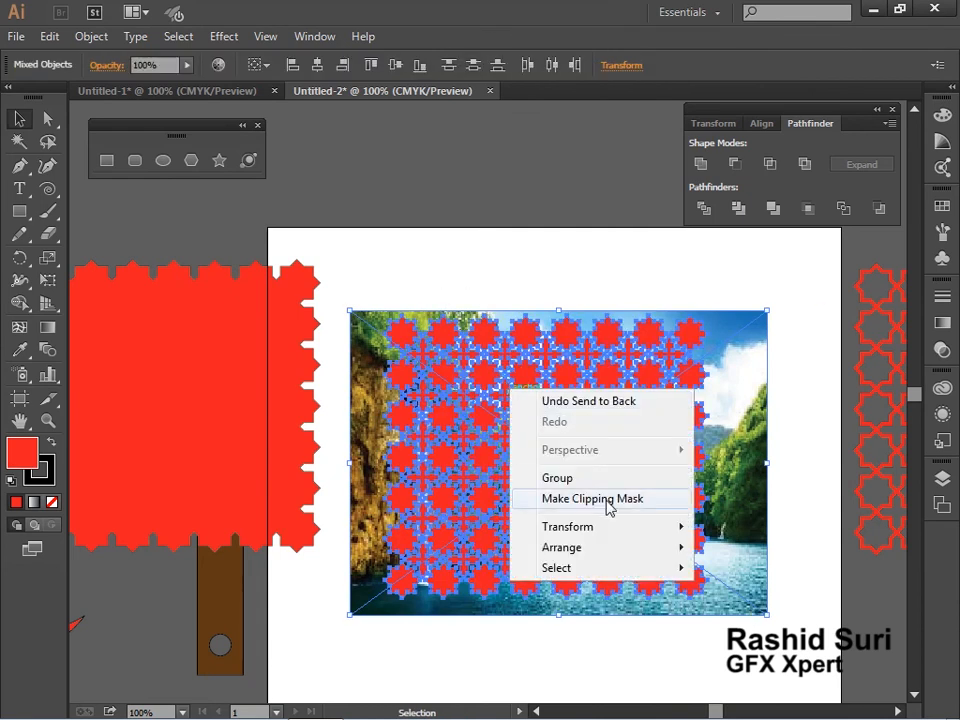
pyautogui.click(607, 500)
pyautogui.click(574, 395)
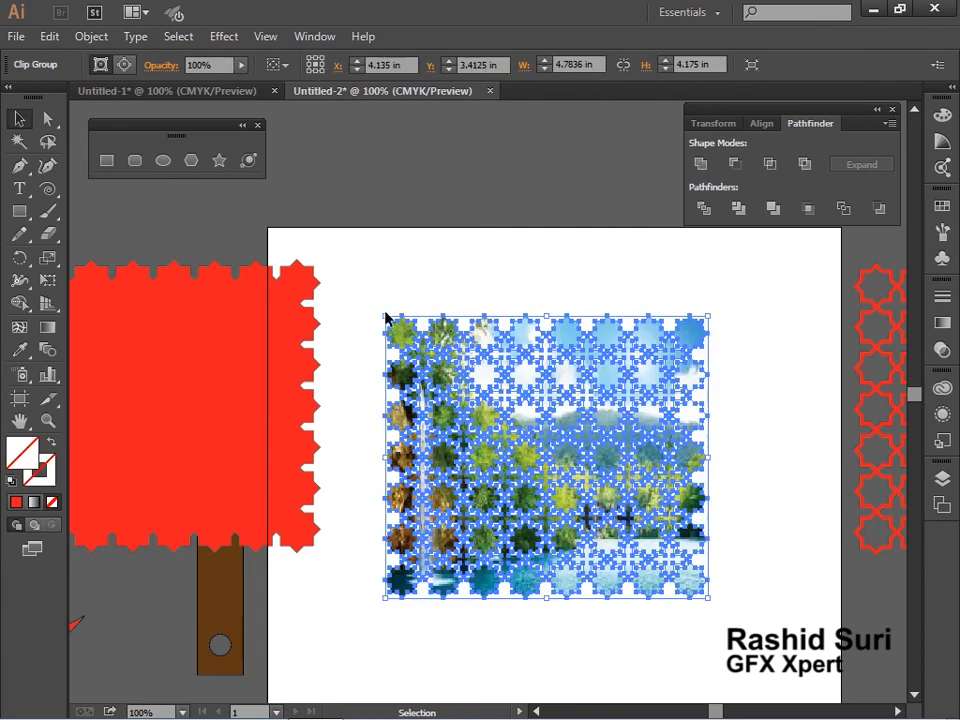
pyautogui.click(703, 668)
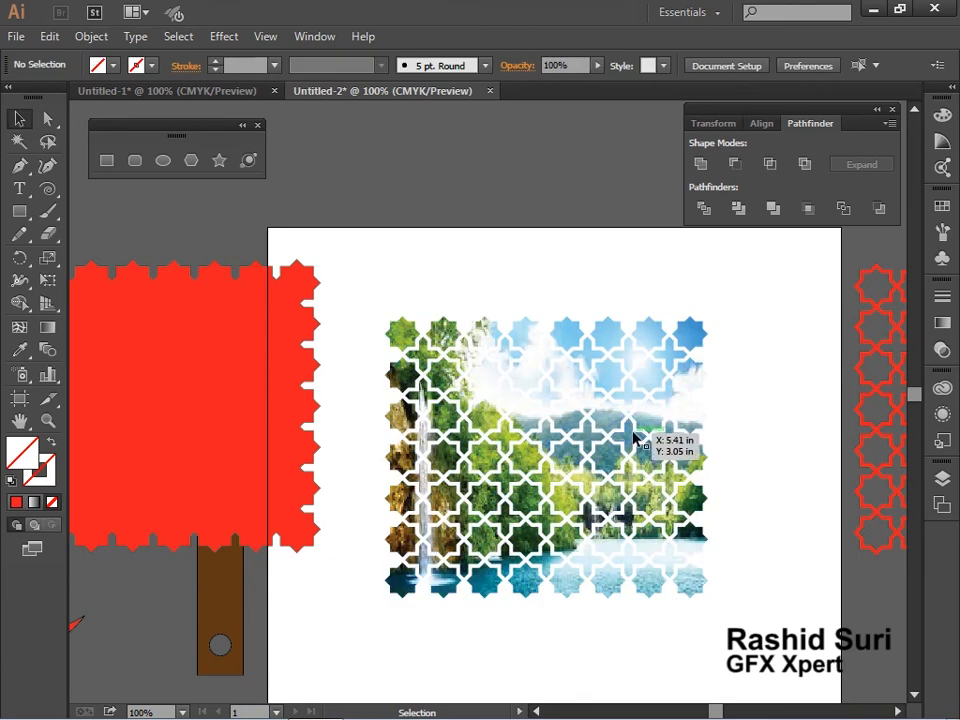
# Step: Move the solid red silhouette behind the clipped picture and align the two centrally
pyautogui.moveTo(278, 463); pyautogui.dragTo(659, 515)
pyautogui.moveTo(433, 295); pyautogui.dragTo(696, 518)
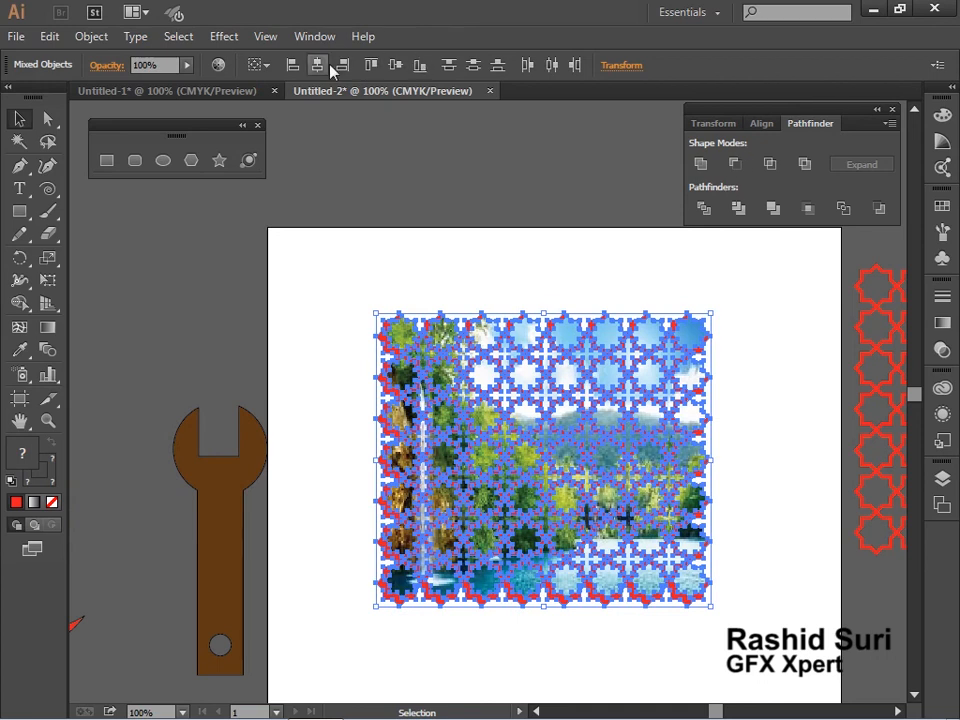
pyautogui.click(371, 66)
pyautogui.click(293, 308)
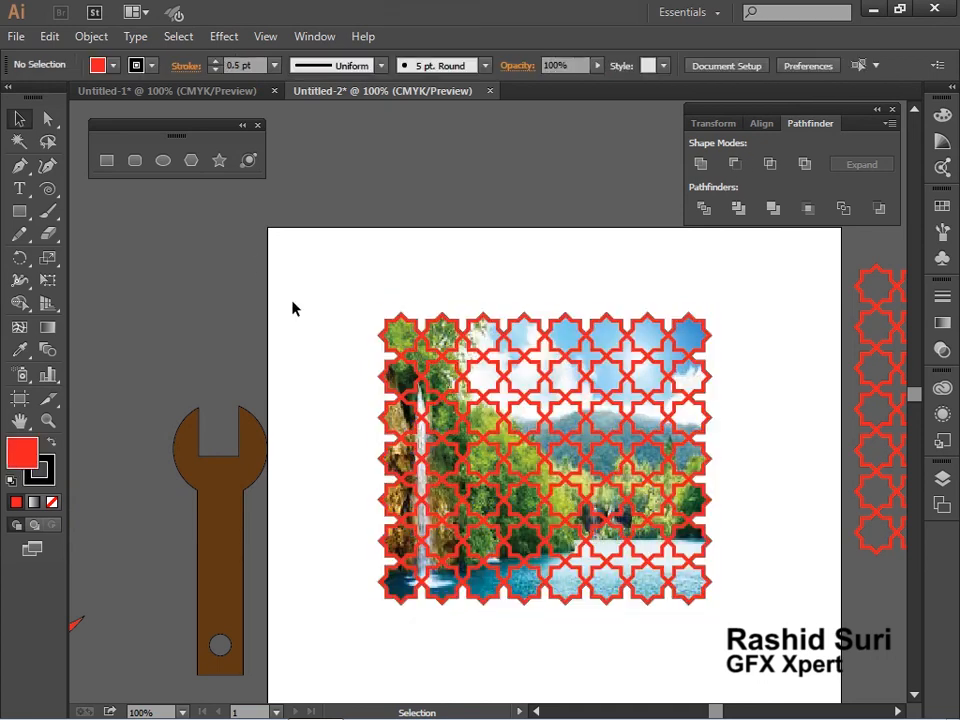
# Step: Fill the silhouette behind the clipped picture with a medium grey swatch
pyautogui.moveTo(339, 279); pyautogui.dragTo(780, 520)
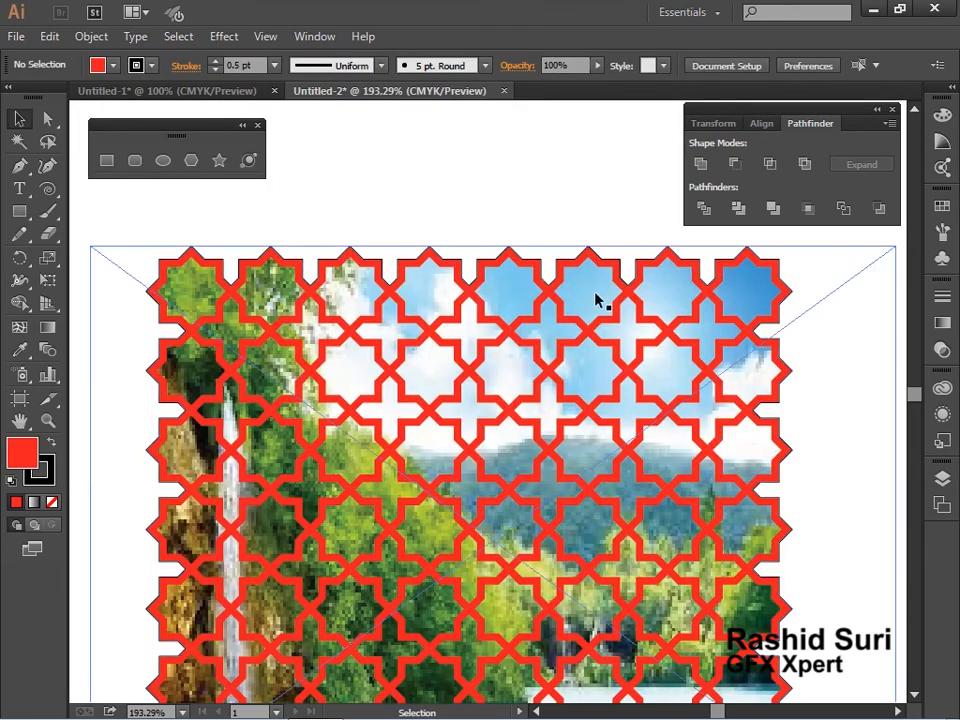
pyautogui.click(607, 259)
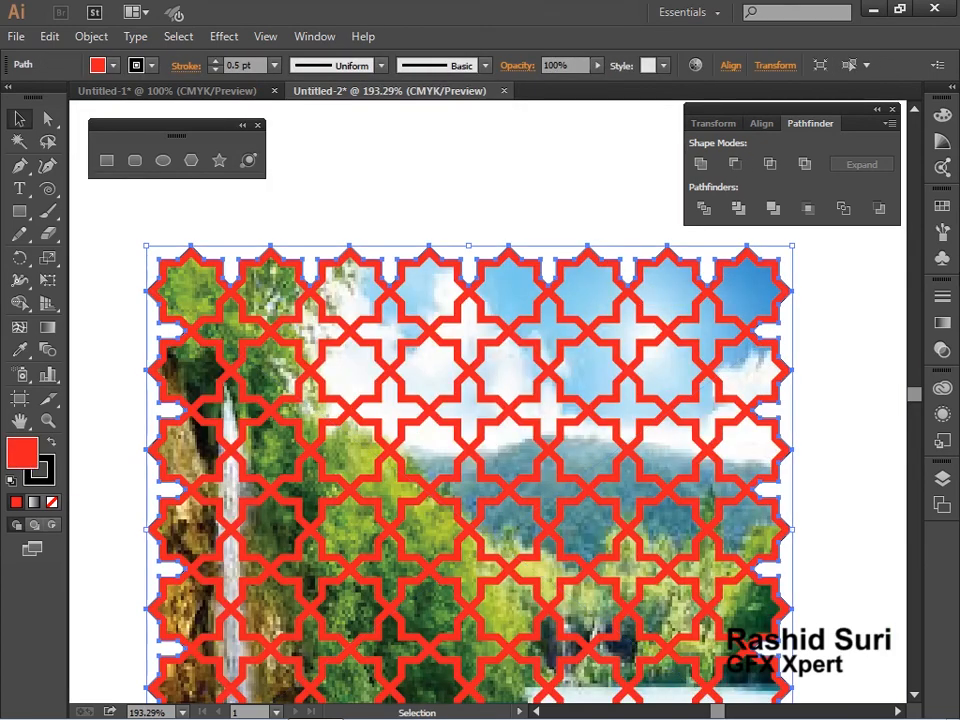
pyautogui.click(943, 205)
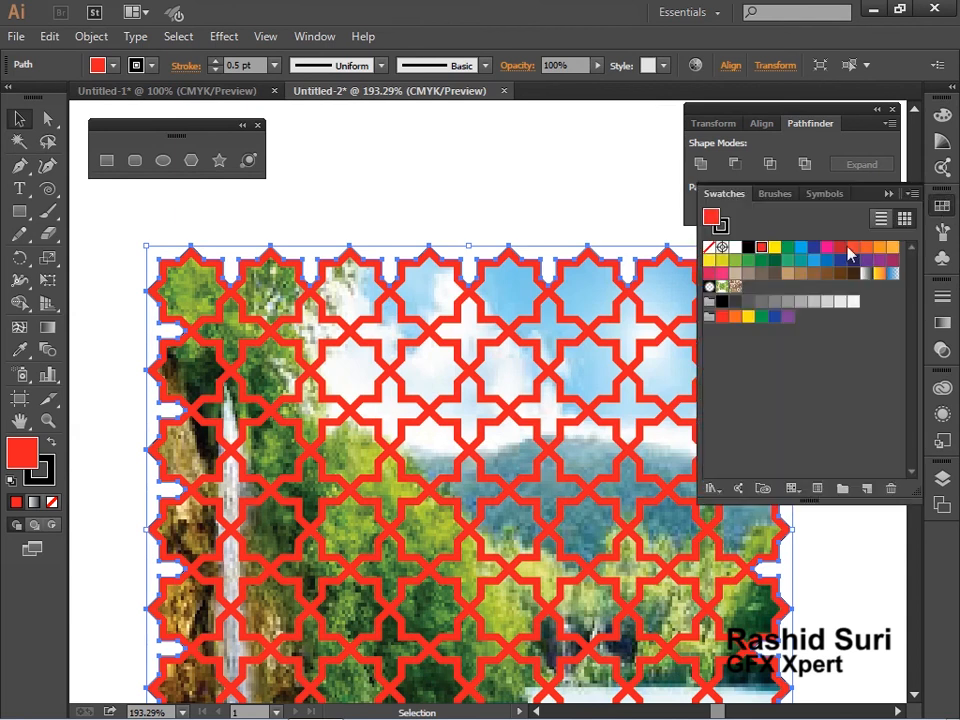
pyautogui.click(774, 301)
pyautogui.click(881, 545)
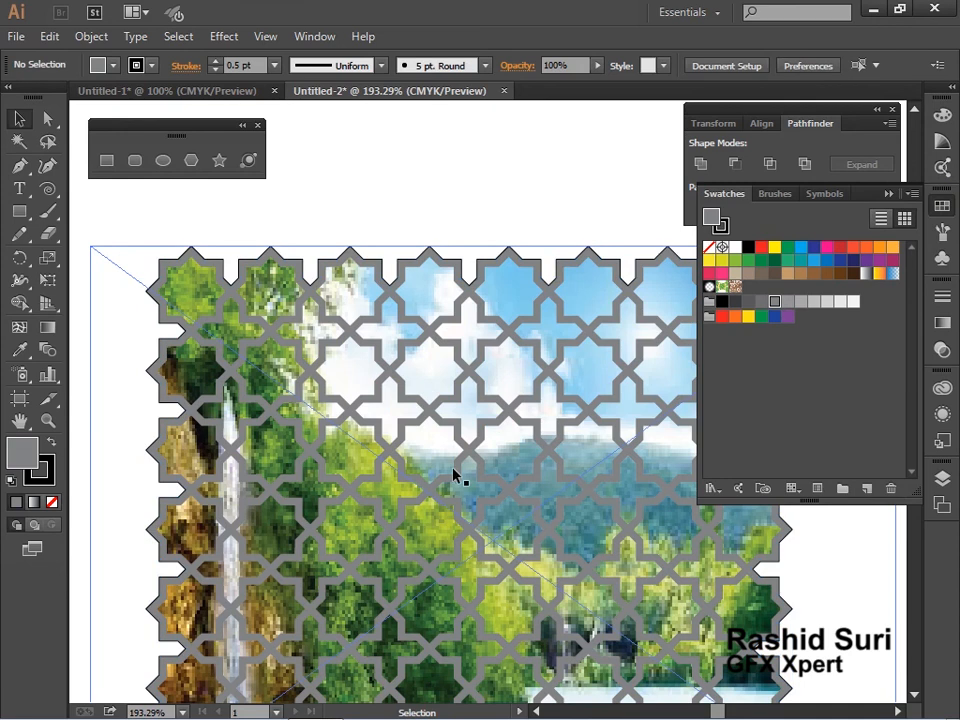
# Step: Fill the silhouette behind the clipped picture with the dark blue swatch and return to the 100% view
pyautogui.click(600, 244)
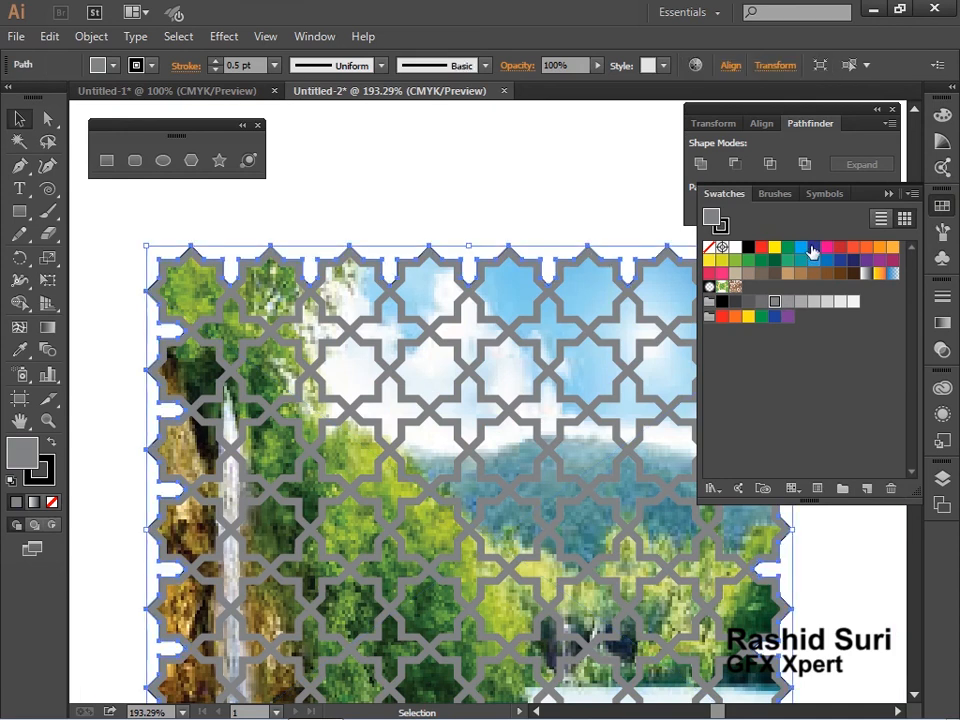
pyautogui.click(813, 247)
pyautogui.click(852, 557)
pyautogui.hotkey('ctrl', '1')
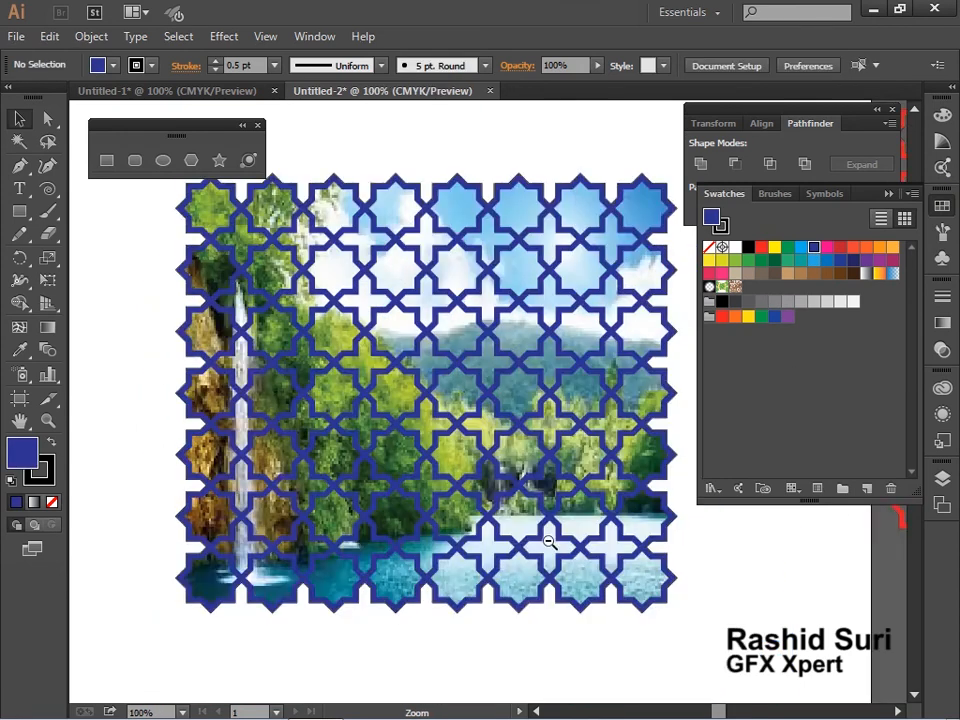
pyautogui.moveTo(495, 493); pyautogui.dragTo(534, 647)
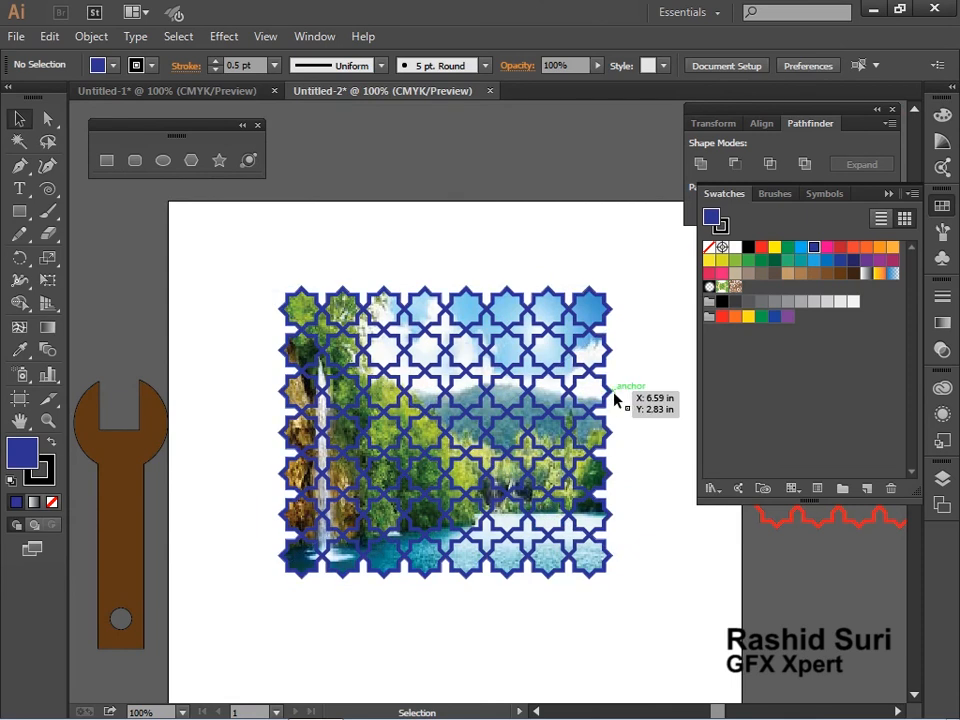
# Step: Move the blue silhouette aside to expose the clipped picture alone, and return it behind the pattern
pyautogui.moveTo(614, 398); pyautogui.dragTo(352, 396)
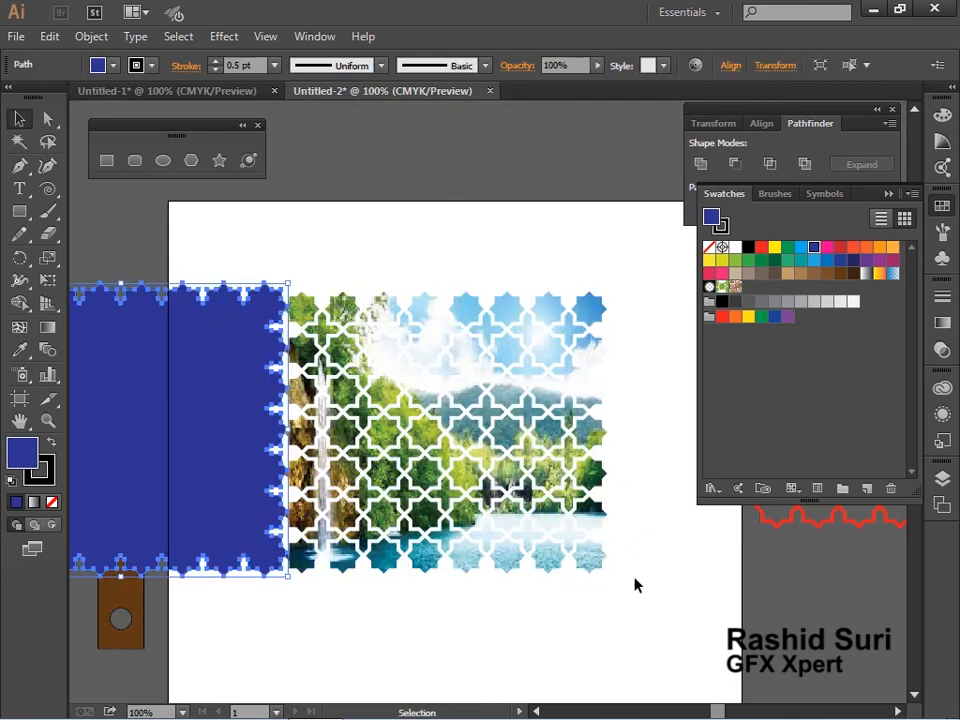
pyautogui.hotkey('ctrl', 'alt', 'space')
pyautogui.click(495, 413)
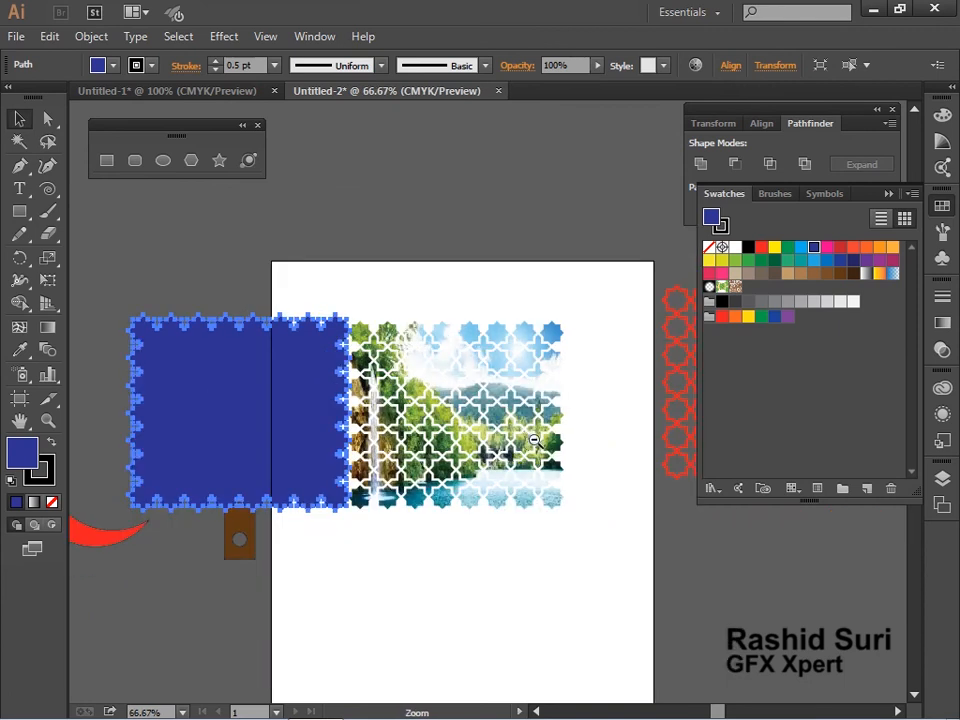
pyautogui.moveTo(222, 332); pyautogui.dragTo(437, 332)
# Step: Group the clipped picture with the blue silhouette and move the group off the artboard to the upper left
pyautogui.moveTo(377, 310); pyautogui.dragTo(559, 525)
pyautogui.rightClick(536, 399)
pyautogui.click(595, 497)
pyautogui.click(628, 583)
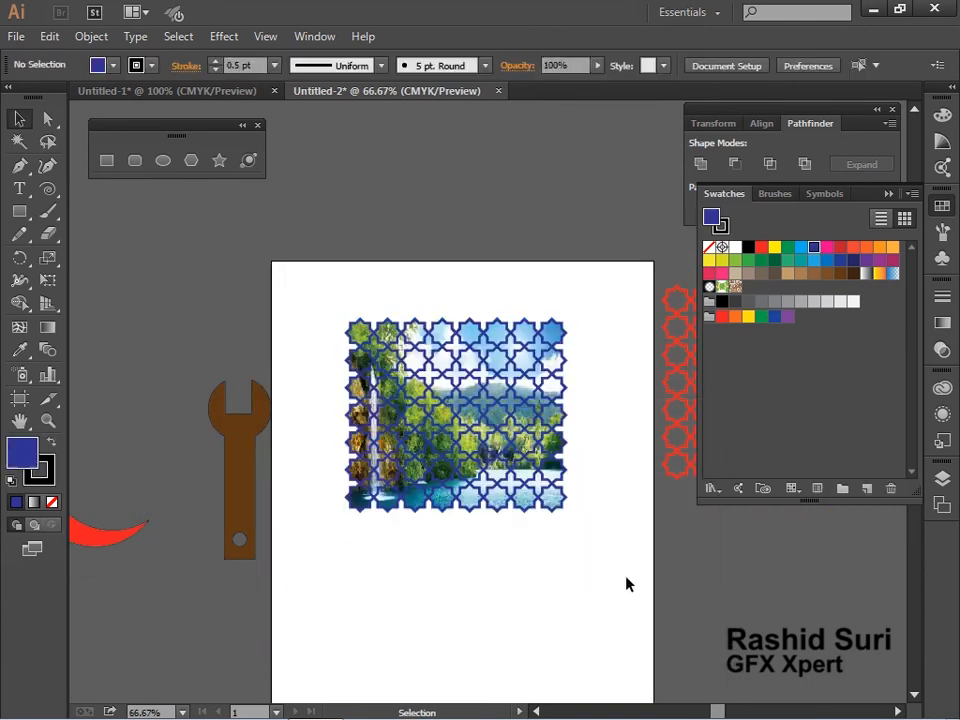
pyautogui.moveTo(576, 480); pyautogui.dragTo(211, 290)
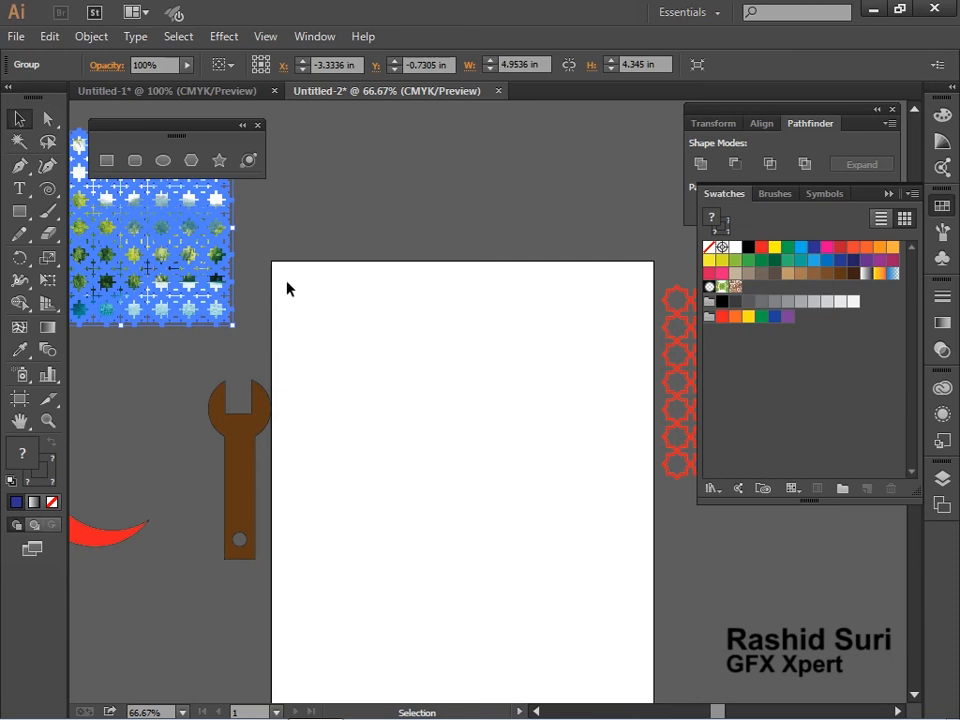
# Step: Draw a blue circle in the upper left area of the empty artboard with the Ellipse tool
pyautogui.moveTo(251, 255); pyautogui.dragTo(688, 506)
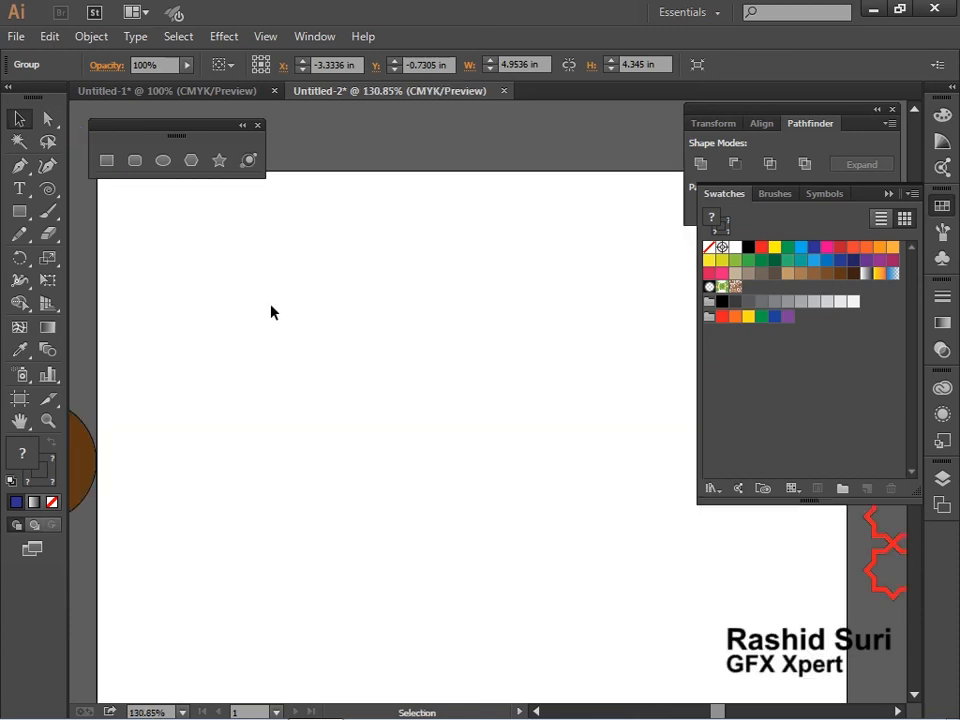
pyautogui.click(163, 160)
pyautogui.moveTo(275, 337); pyautogui.dragTo(334, 416)
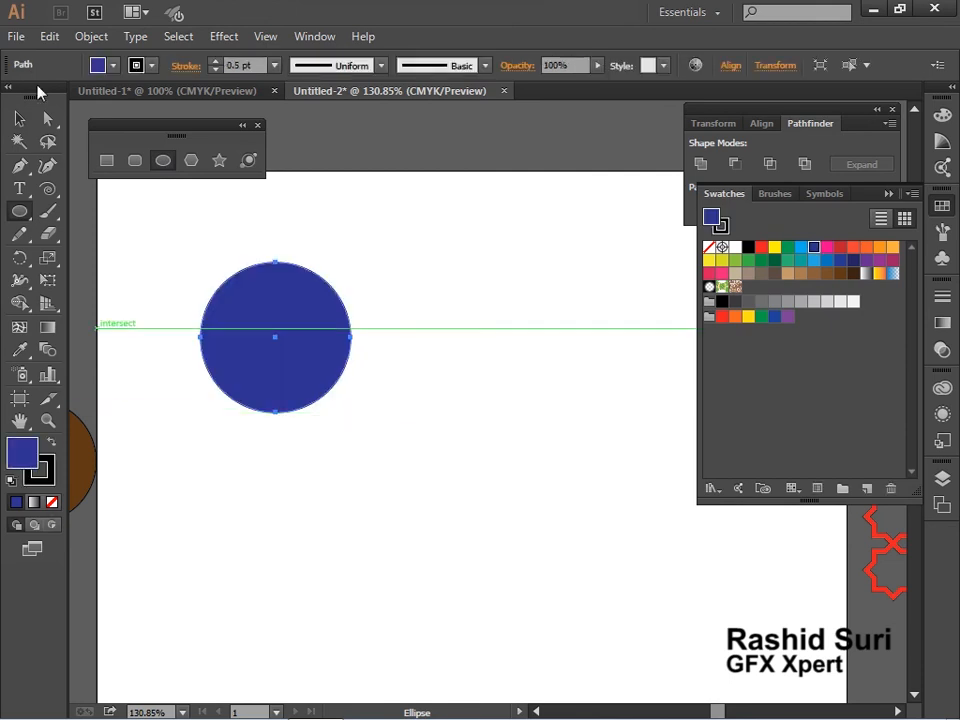
pyautogui.click(18, 118)
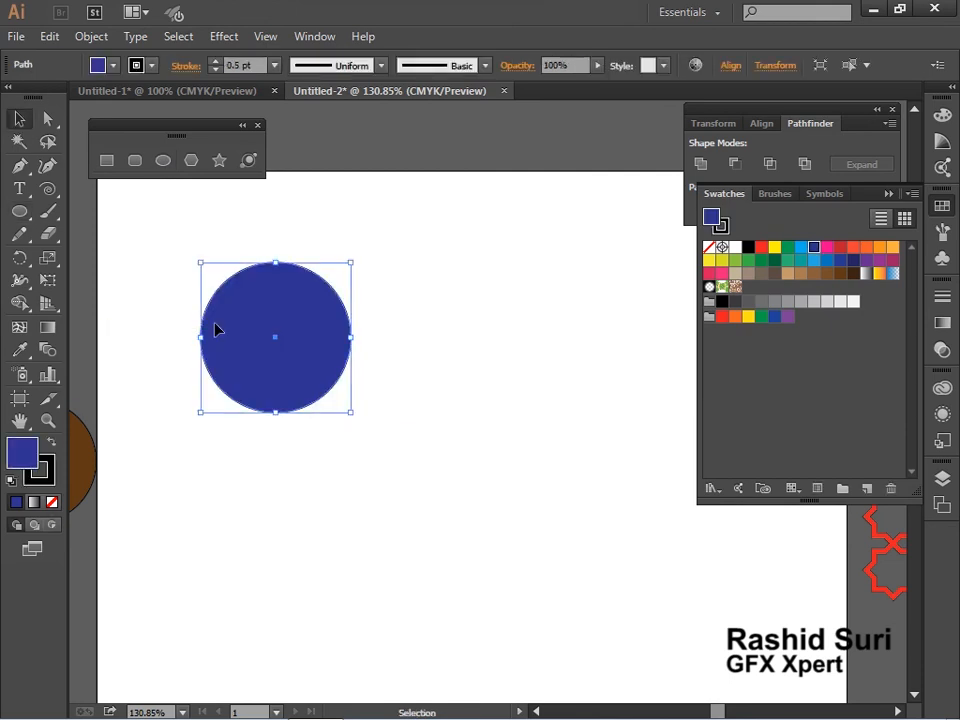
pyautogui.click(348, 413)
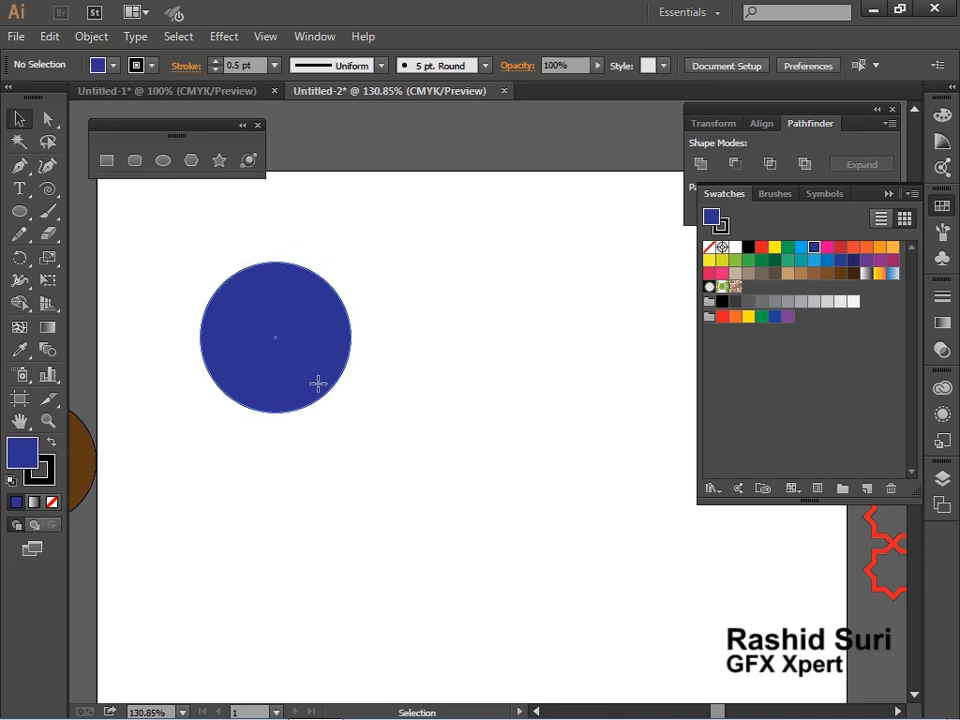
# Step: Make a smaller concentric copy inside the circle, shift both circles slightly down and fill them yellow
pyautogui.click(317, 381)
pyautogui.moveTo(352, 413); pyautogui.dragTo(332, 393)
pyautogui.moveTo(186, 261); pyautogui.dragTo(311, 417)
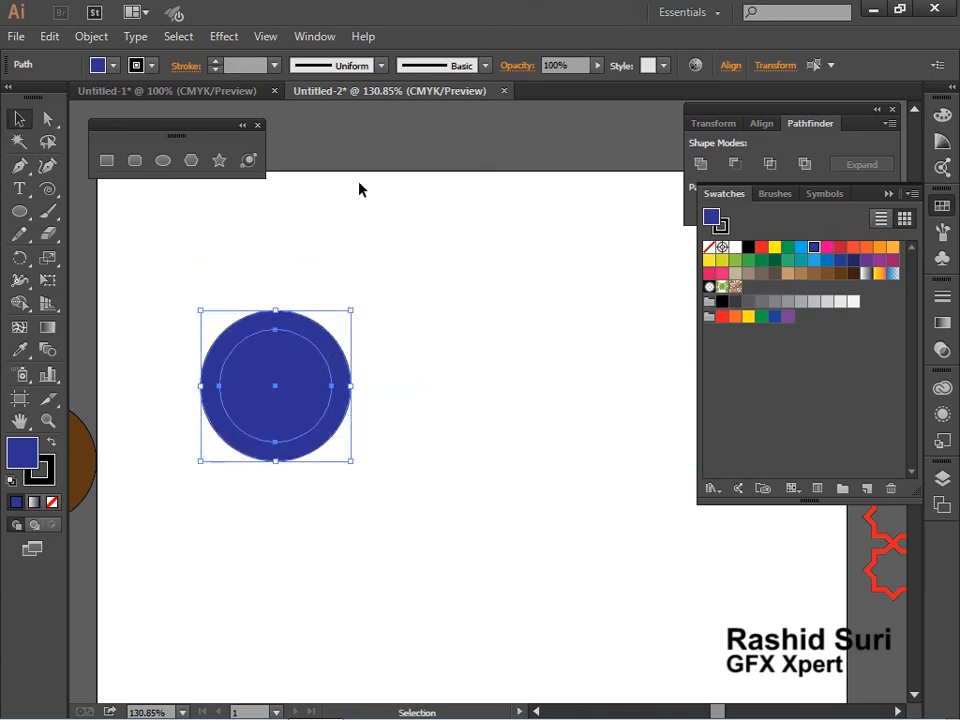
pyautogui.click(774, 248)
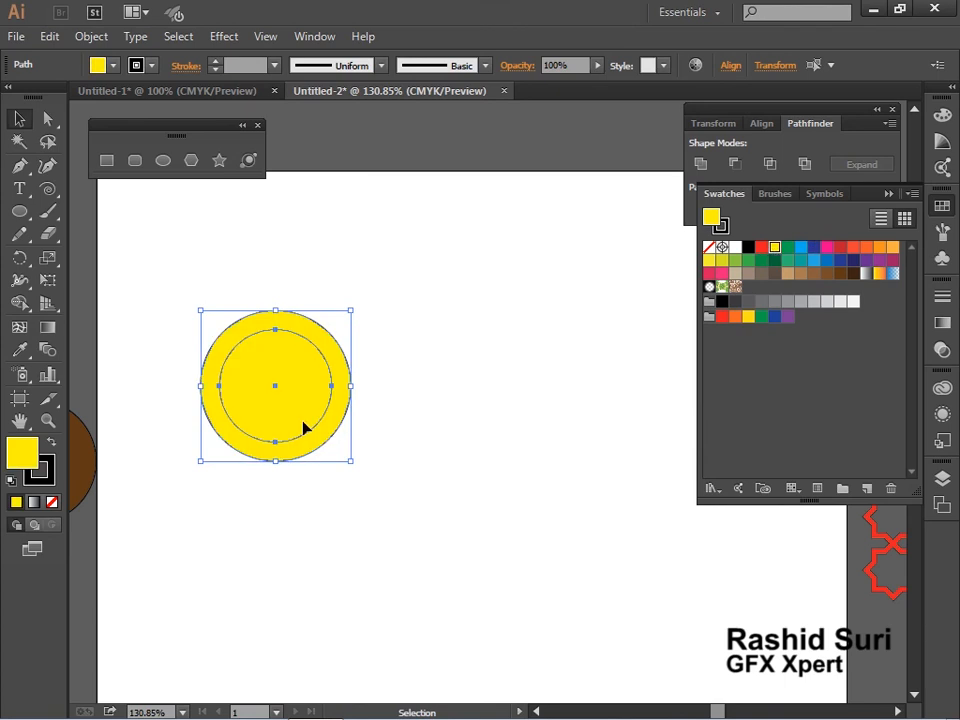
# Step: Duplicate the pair of yellow circles twice to the right for a row of three, and put away the swatches
pyautogui.moveTo(286, 428); pyautogui.dragTo(458, 460)
pyautogui.hotkey('ctrl', 'd')
pyautogui.click(413, 544)
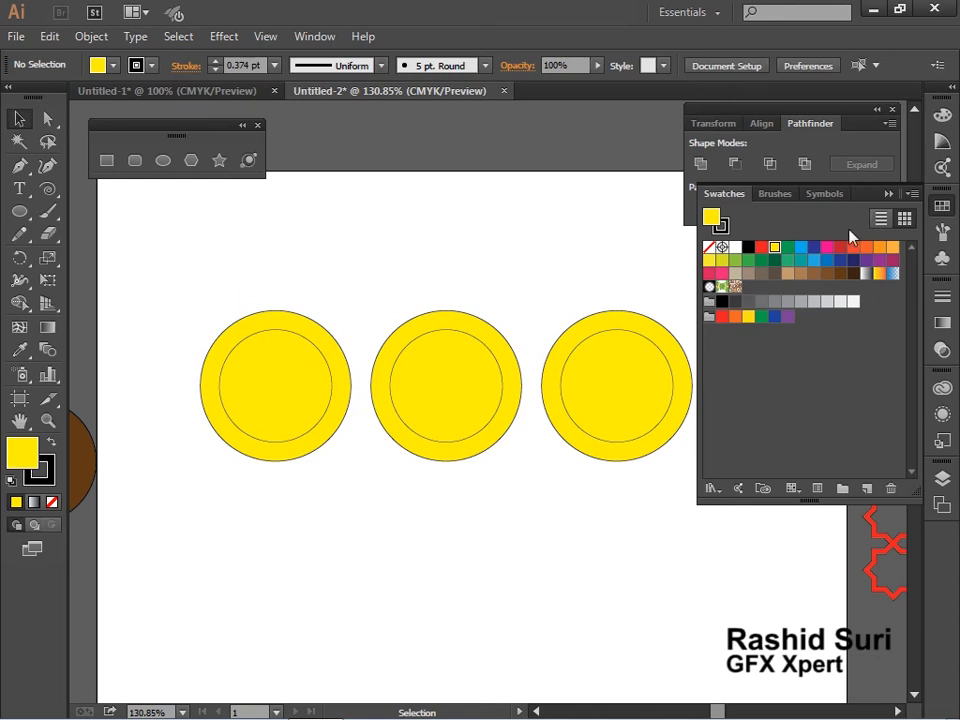
pyautogui.click(889, 194)
# Step: Cut the inner circle out of the leftmost pair with Minus Front to make a ring
pyautogui.hotkey('ctrl', 'space')
pyautogui.moveTo(180, 295); pyautogui.dragTo(876, 507)
pyautogui.press('space')
pyautogui.moveTo(623, 516); pyautogui.dragTo(625, 605)
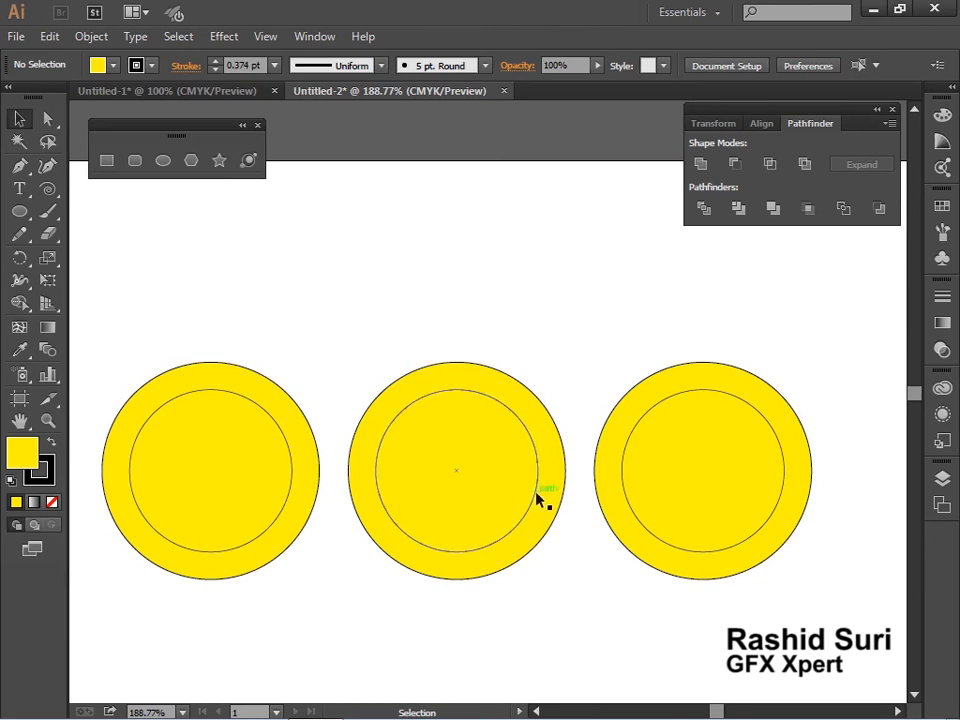
pyautogui.moveTo(221, 289); pyautogui.dragTo(215, 541)
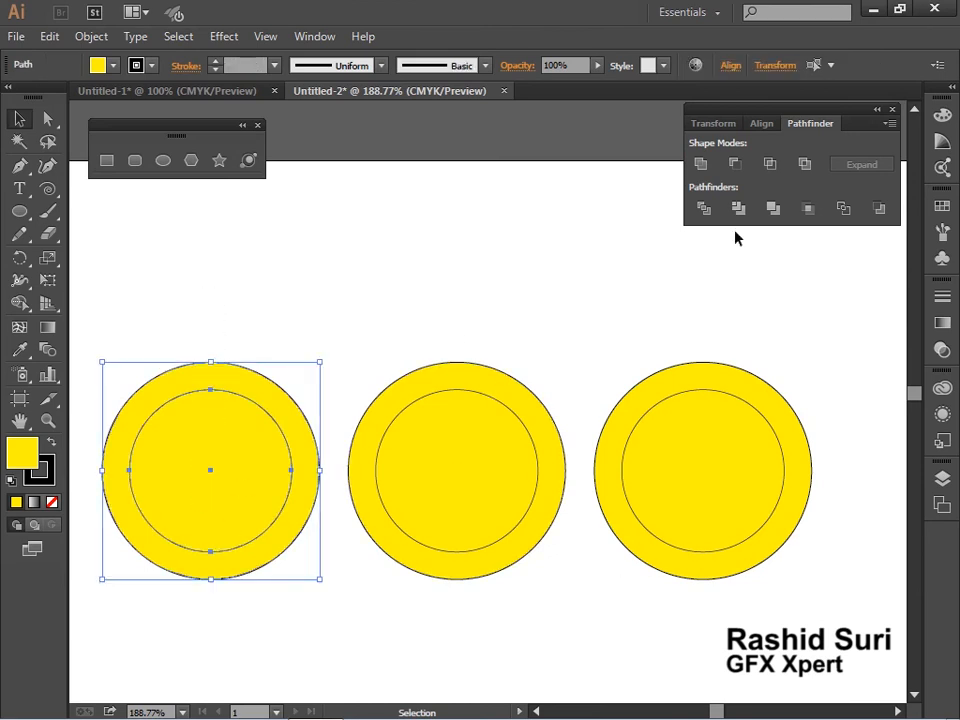
pyautogui.click(737, 165)
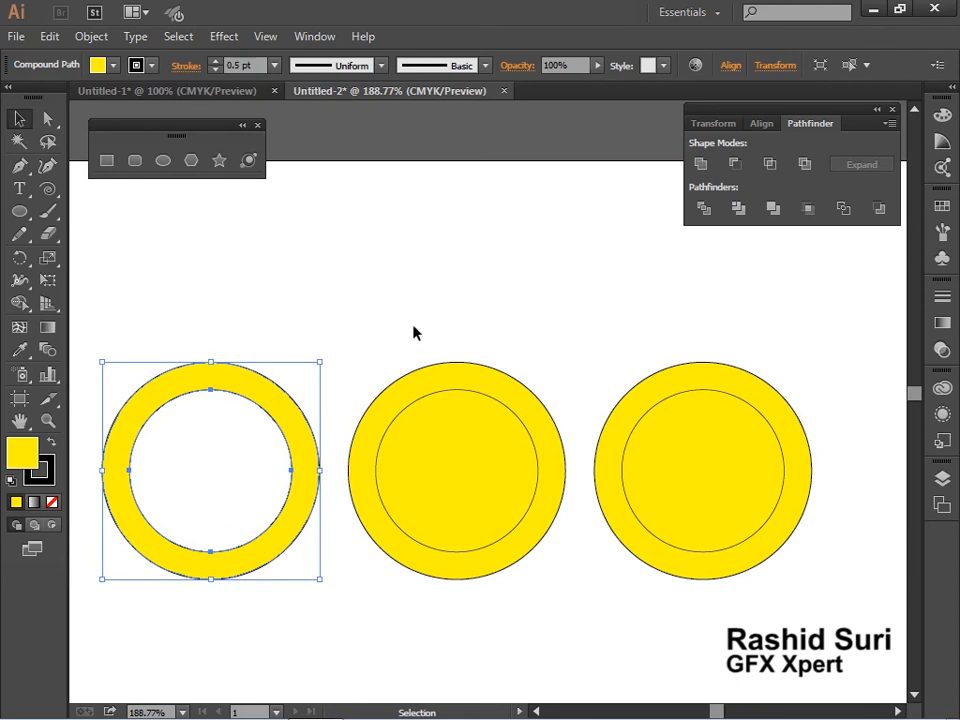
# Step: Turn the middle circle pair into a ring with Exclude and the right pair into one with Make Compound Path
pyautogui.moveTo(433, 311); pyautogui.dragTo(507, 487)
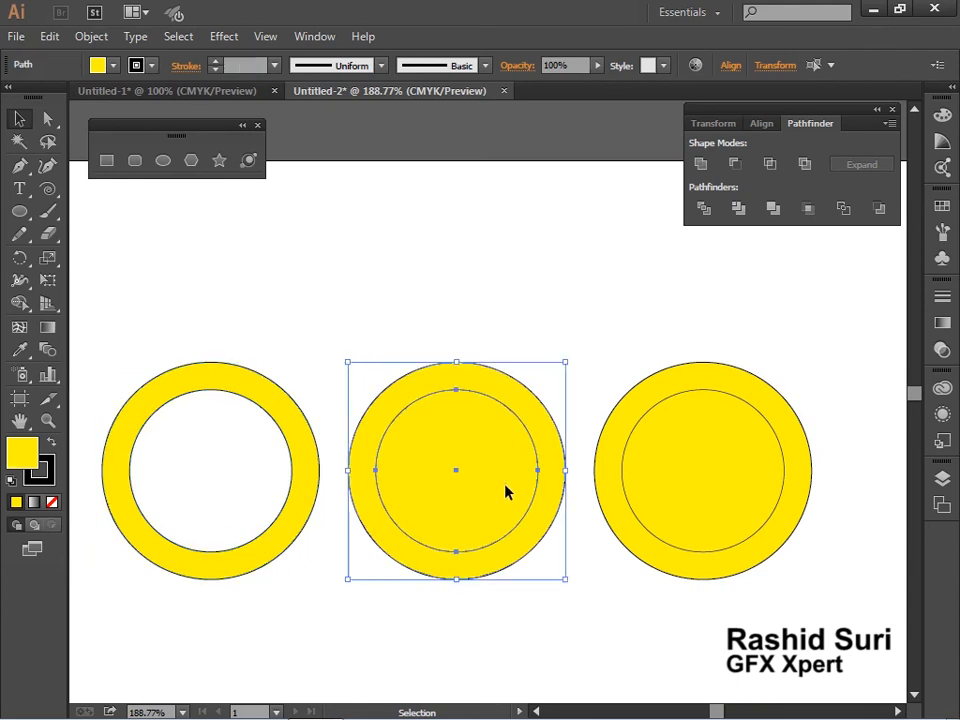
pyautogui.click(805, 163)
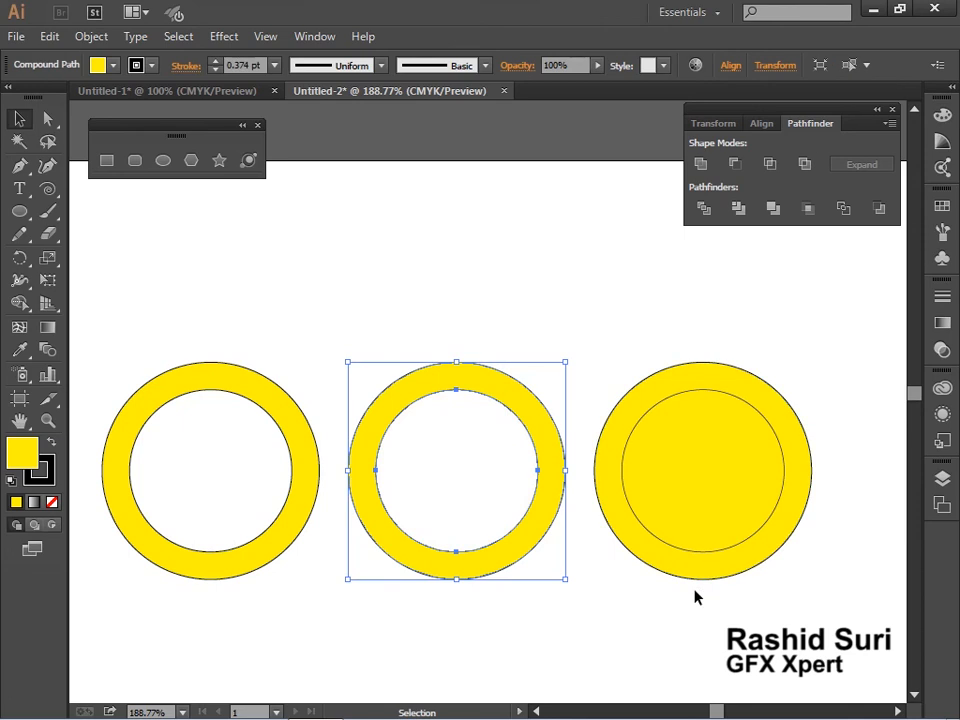
pyautogui.moveTo(628, 304); pyautogui.dragTo(729, 468)
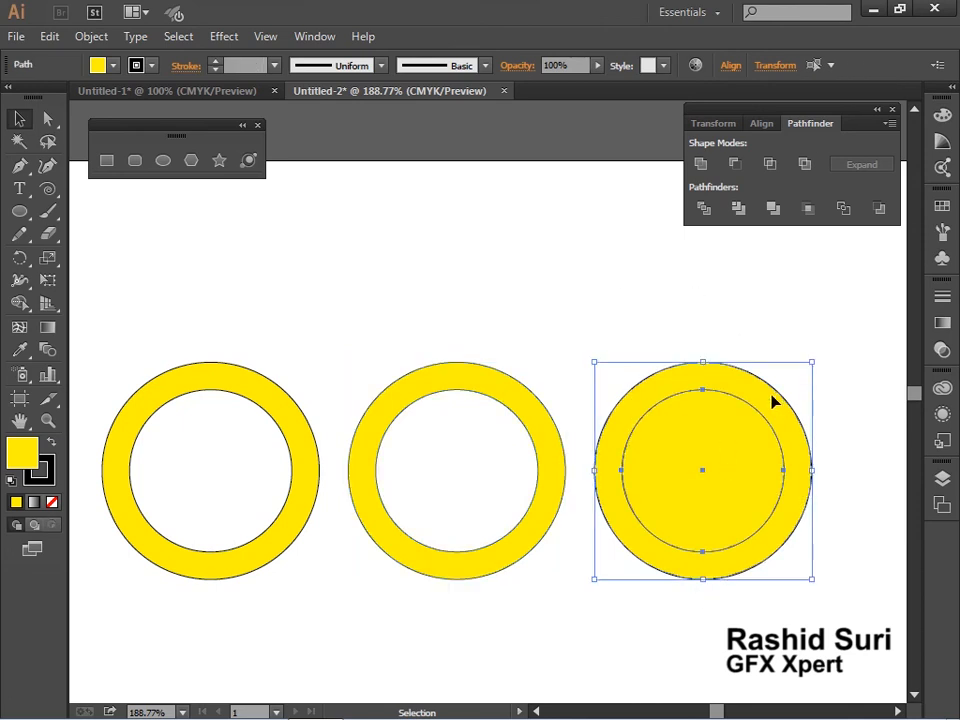
pyautogui.rightClick(740, 440)
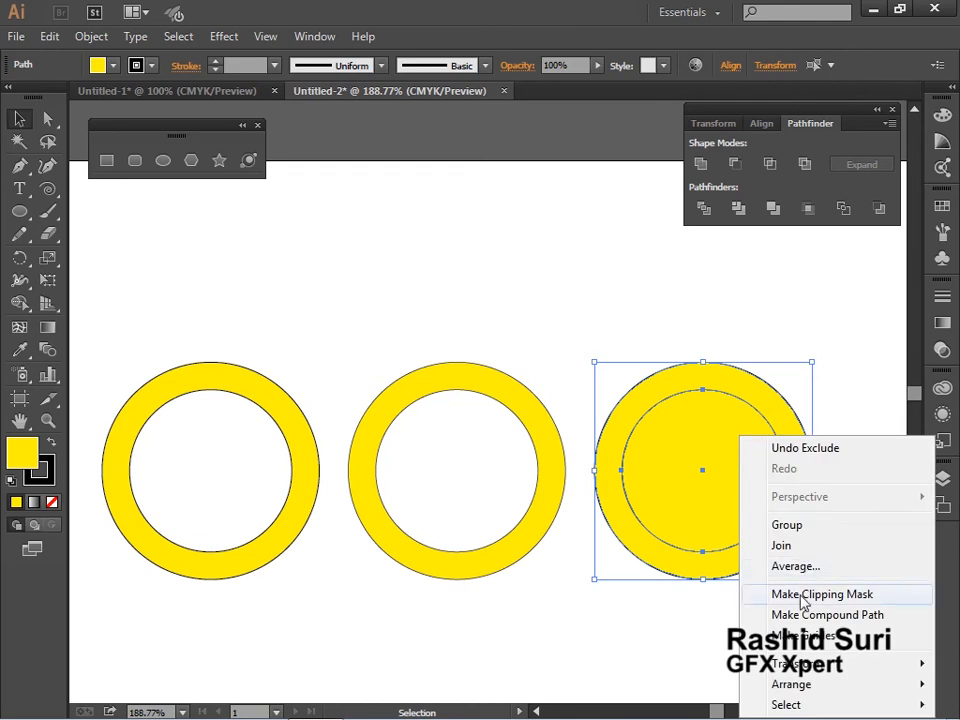
pyautogui.click(767, 561)
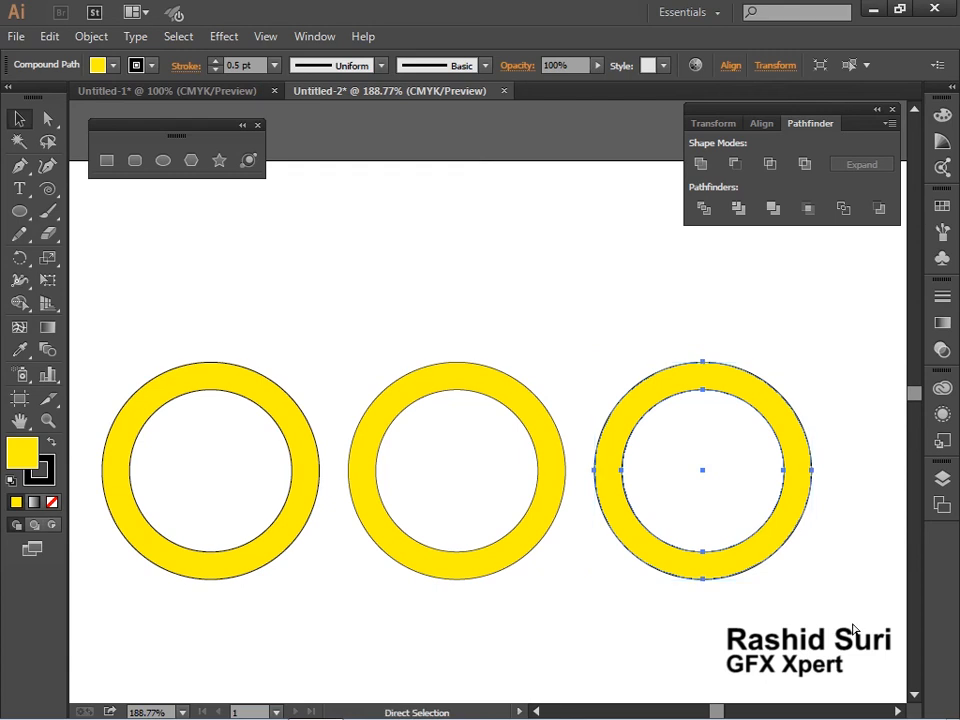
# Step: Undo the ring operations on all three circle pairs
pyautogui.hotkey('ctrl', 'z')
pyautogui.hotkey('ctrl', 'z')
pyautogui.hotkey('ctrl', 'z')
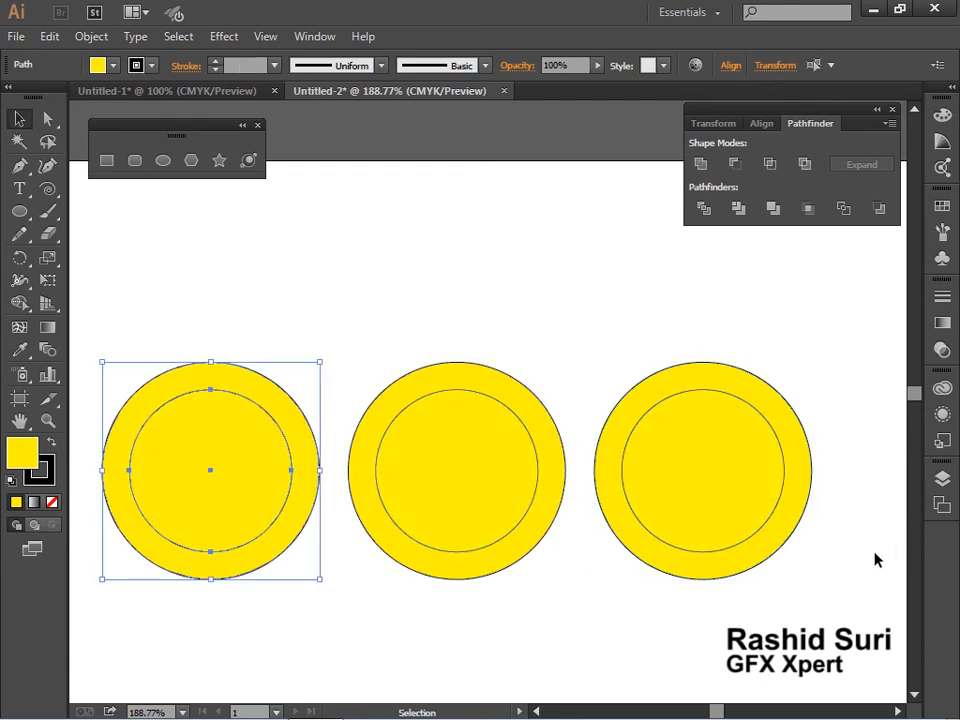
# Step: Move the three inner circles together about 0.29 in right and 0.54 in up, so they overhang the larger circles
pyautogui.click(540, 565)
pyautogui.click(255, 470)
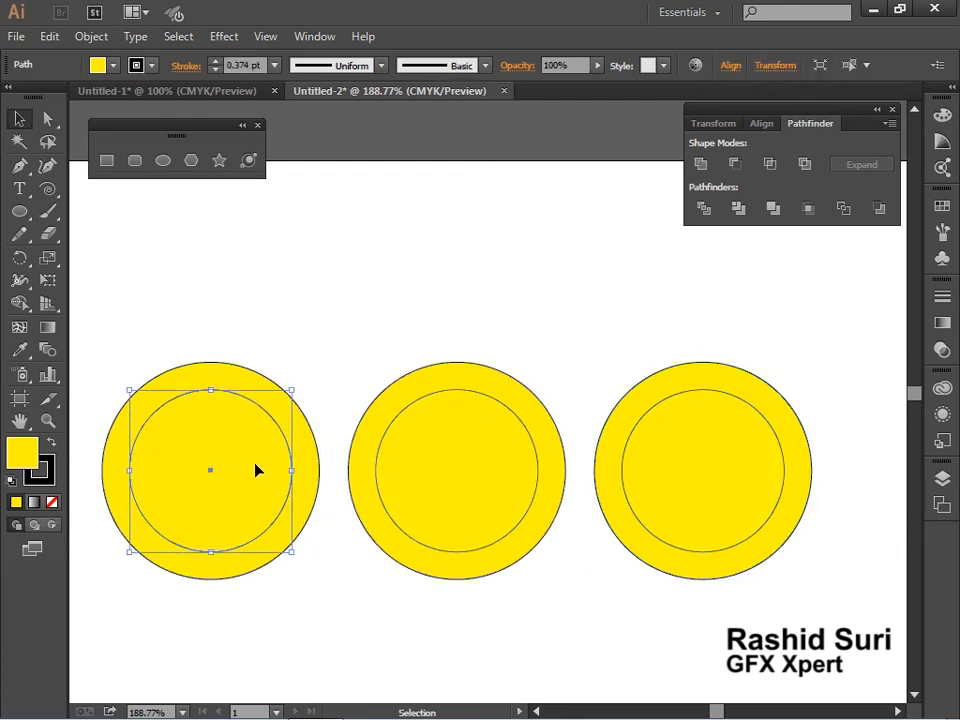
pyautogui.keyDown('shift'); pyautogui.click(461, 456); pyautogui.keyUp('shift')
pyautogui.keyDown('shift'); pyautogui.click(684, 451); pyautogui.keyUp('shift')
pyautogui.moveTo(684, 451); pyautogui.dragTo(720, 379)
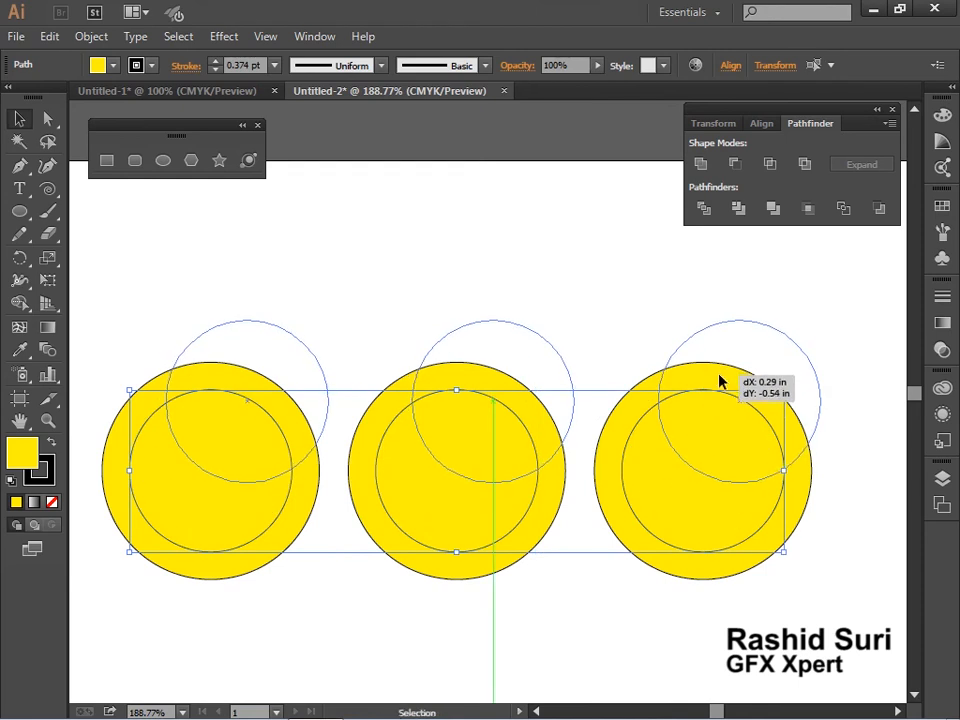
pyautogui.click(636, 591)
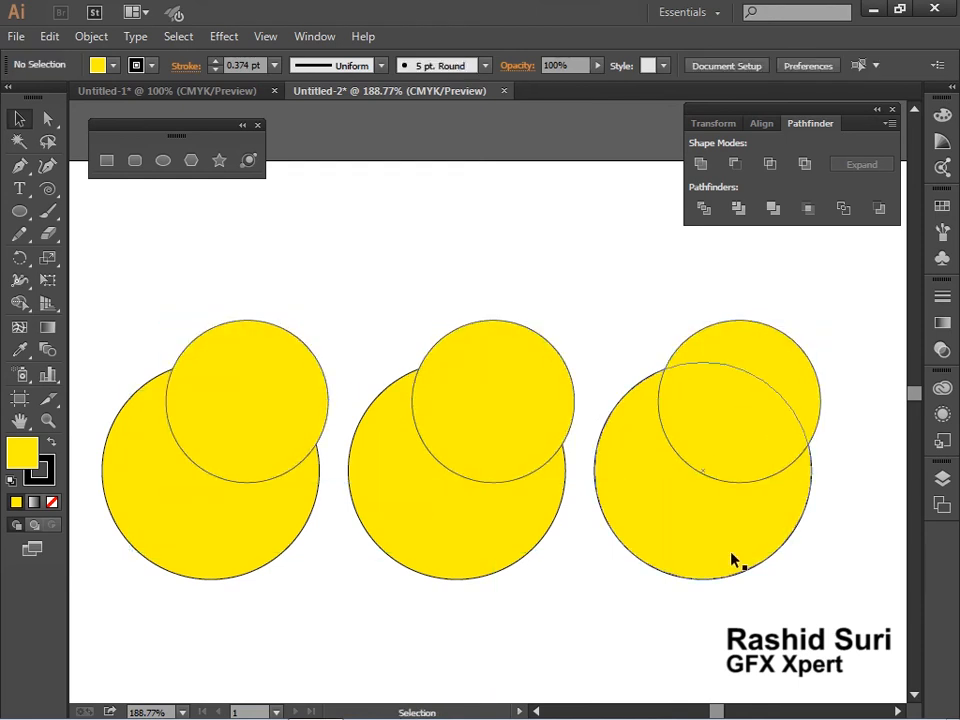
# Step: Cut the left pair into a crescent with Minus Front and remove the middle pair's overlap with Exclude
pyautogui.moveTo(135, 285); pyautogui.dragTo(227, 465)
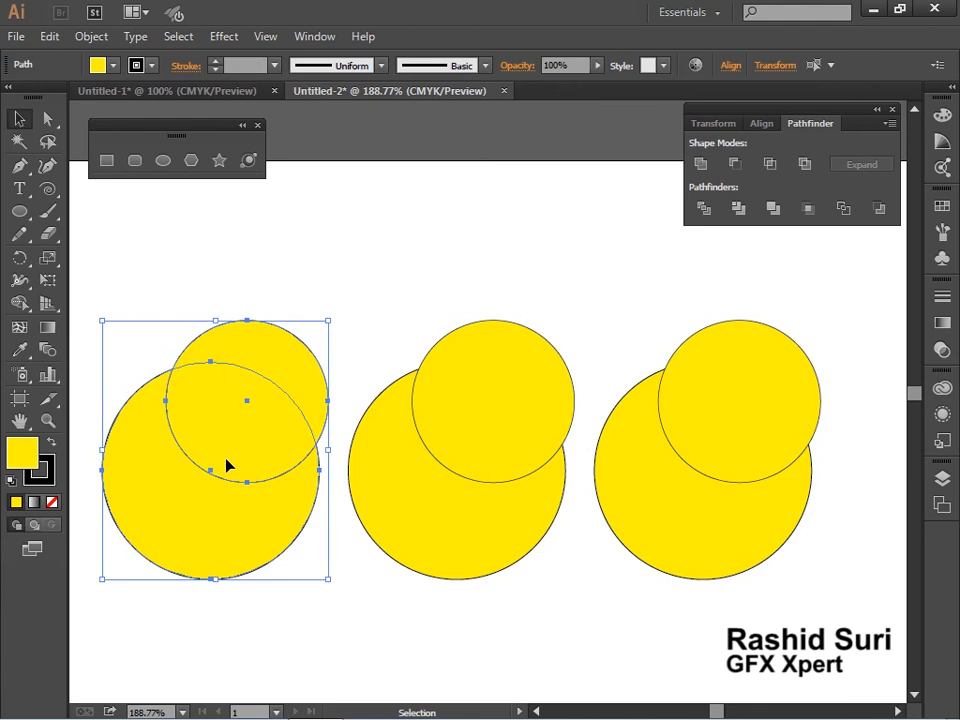
pyautogui.click(735, 163)
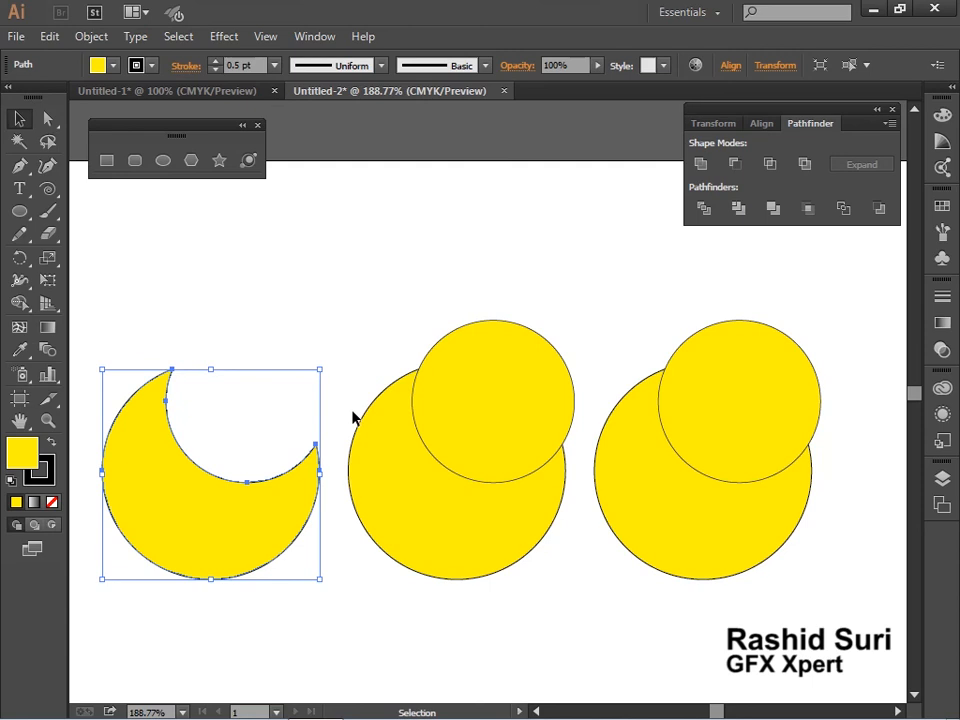
pyautogui.moveTo(386, 300); pyautogui.dragTo(490, 519)
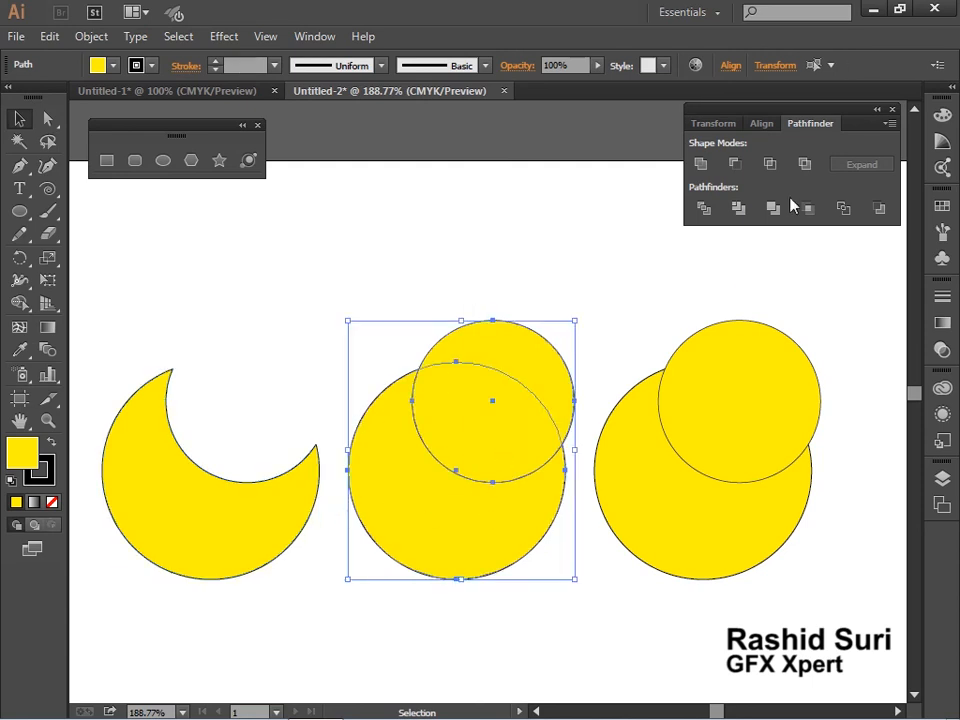
pyautogui.click(805, 164)
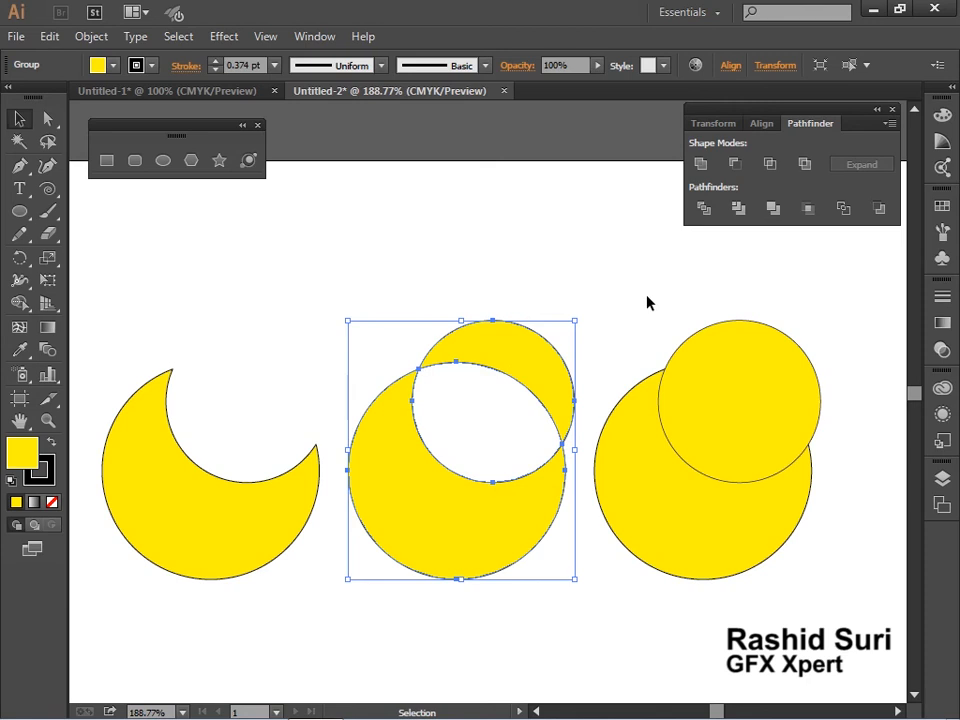
# Step: Combine the right pair of overlapping circles into a compound path and deselect it
pyautogui.moveTo(647, 302); pyautogui.dragTo(735, 536)
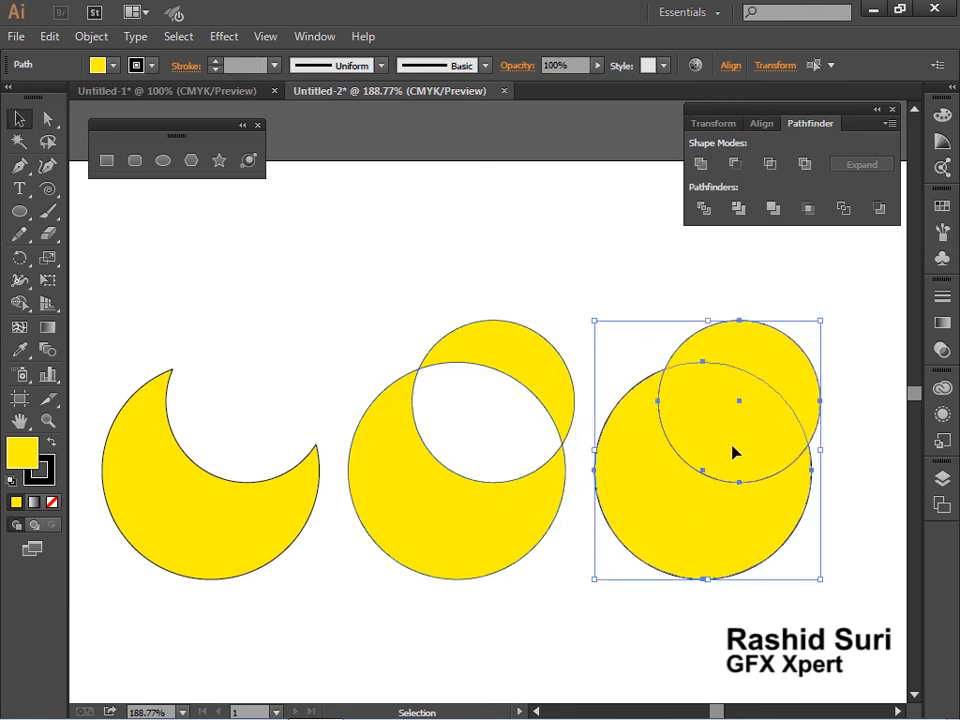
pyautogui.rightClick(760, 440)
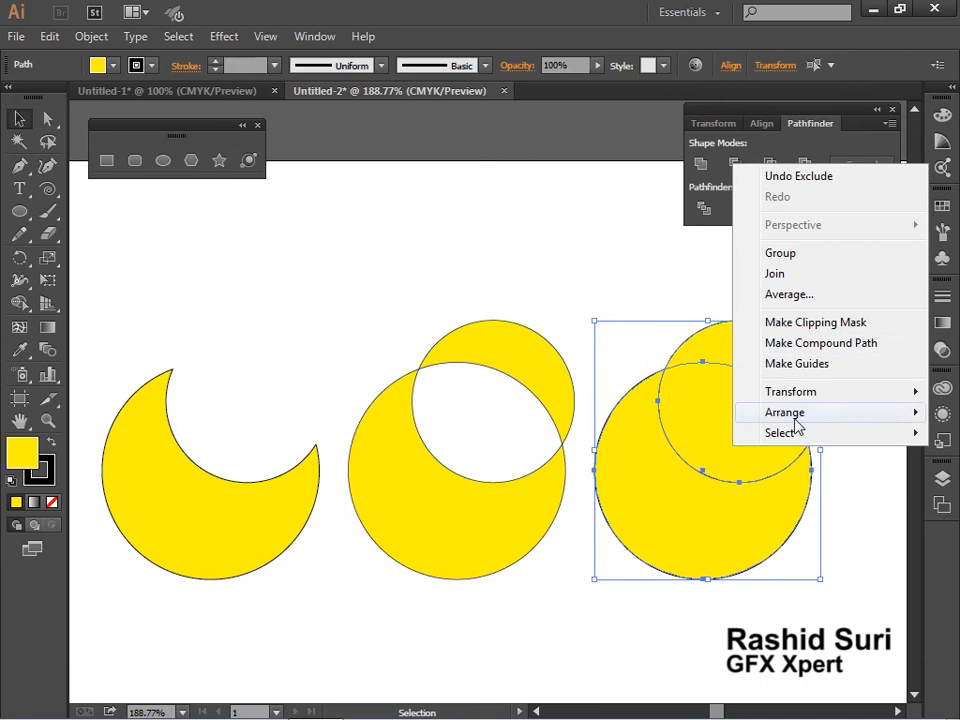
pyautogui.click(851, 343)
pyautogui.click(321, 476)
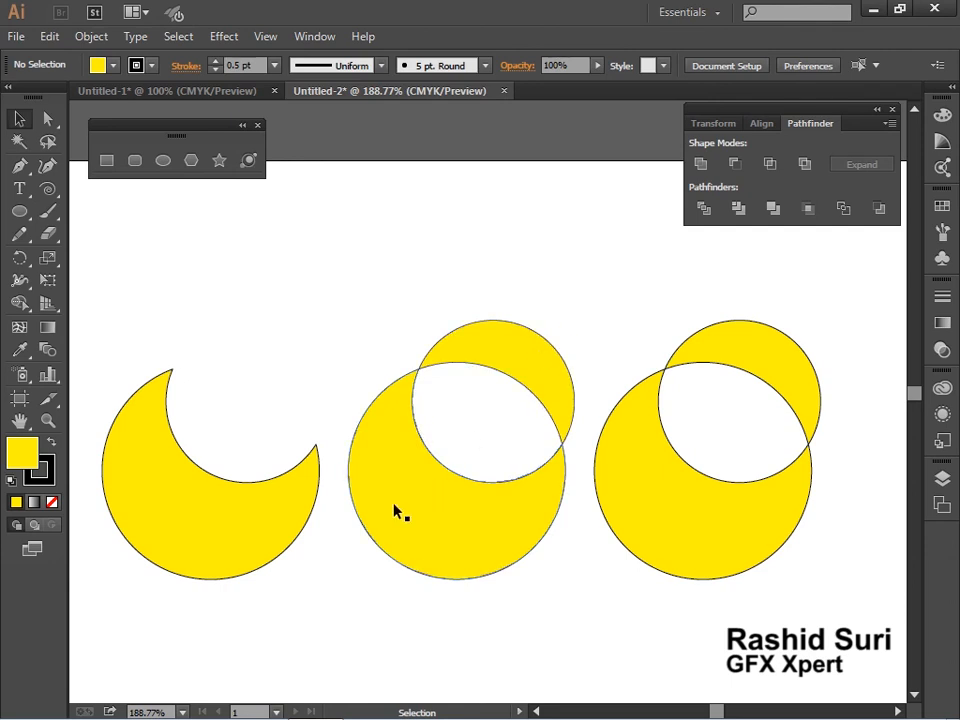
# Step: Ungroup the middle shape and move its upper crescent slightly up and to the right, away from the lower one
pyautogui.click(427, 494)
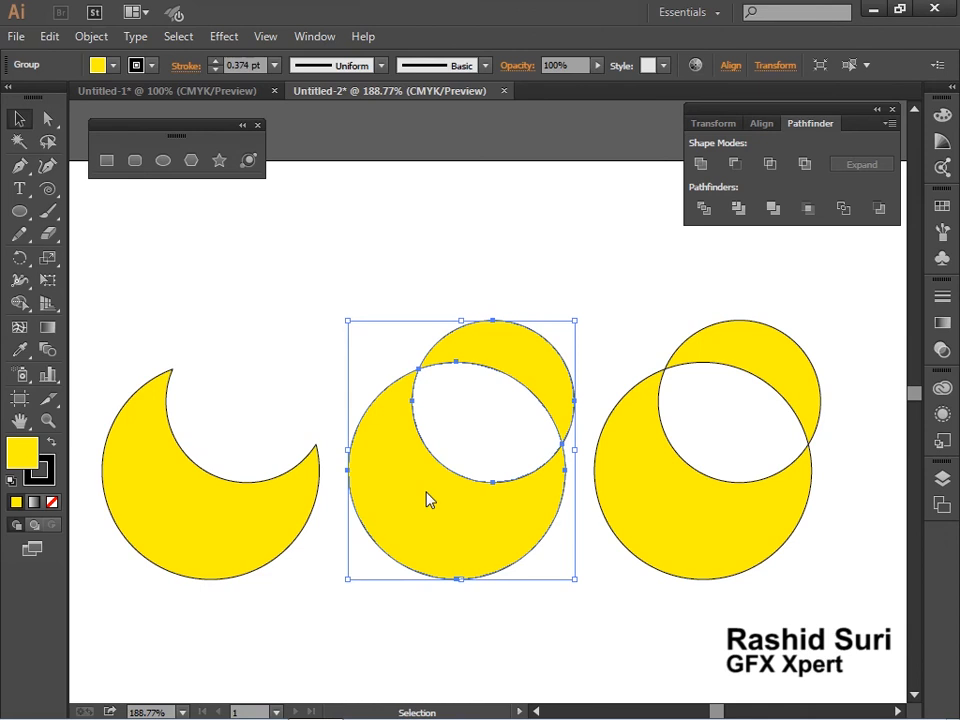
pyautogui.rightClick(427, 493)
pyautogui.click(498, 603)
pyautogui.click(512, 617)
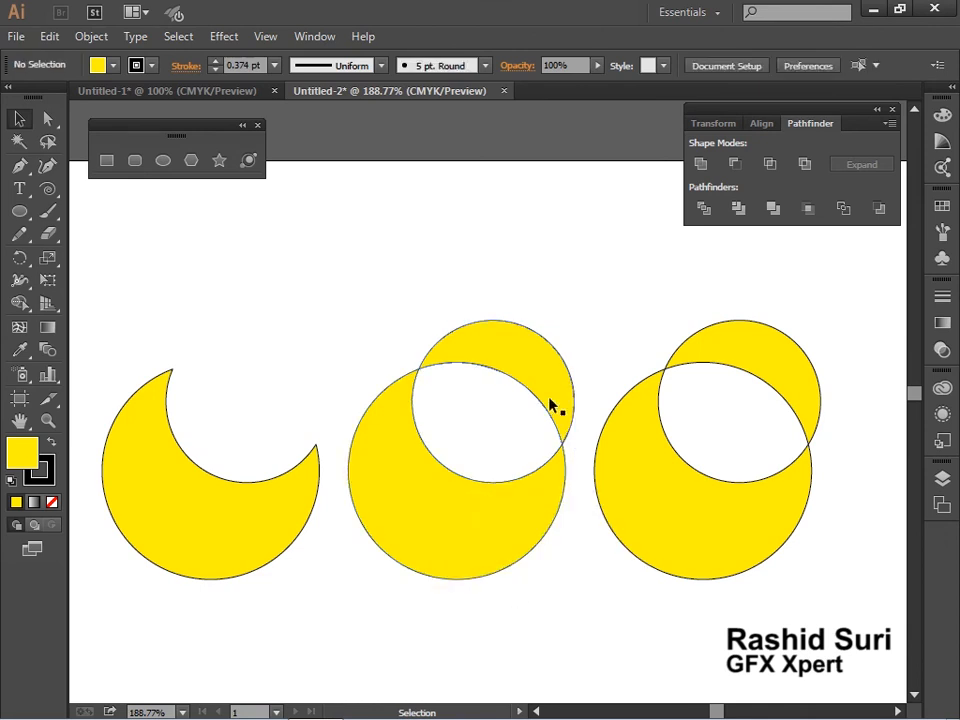
pyautogui.moveTo(551, 405); pyautogui.dragTo(561, 386)
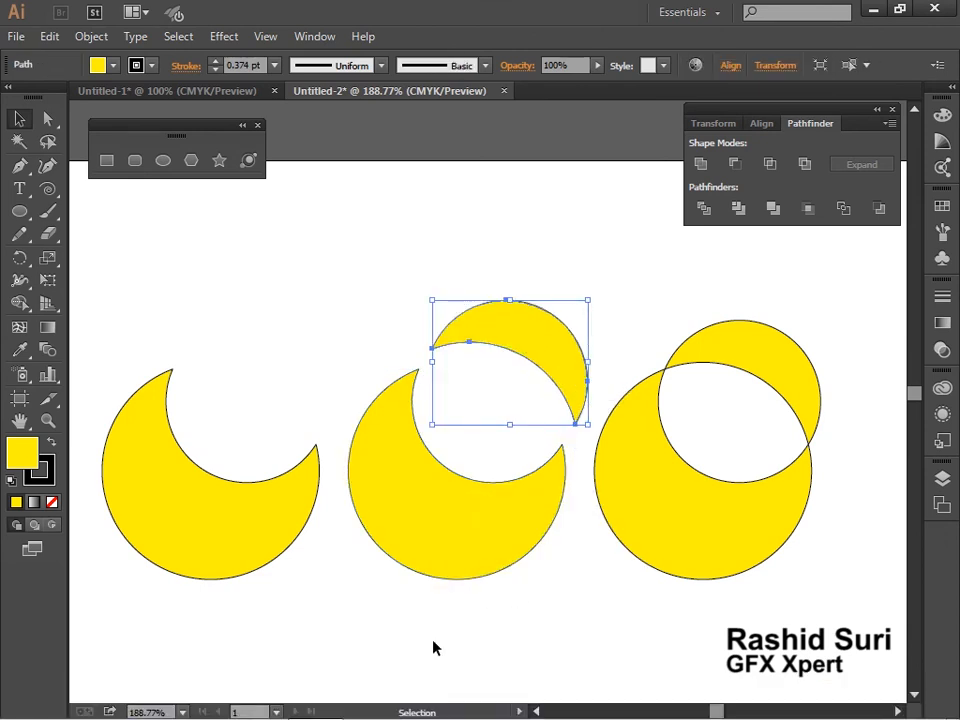
# Step: Release the right shape's compound path back into two separate circles
pyautogui.click(749, 507)
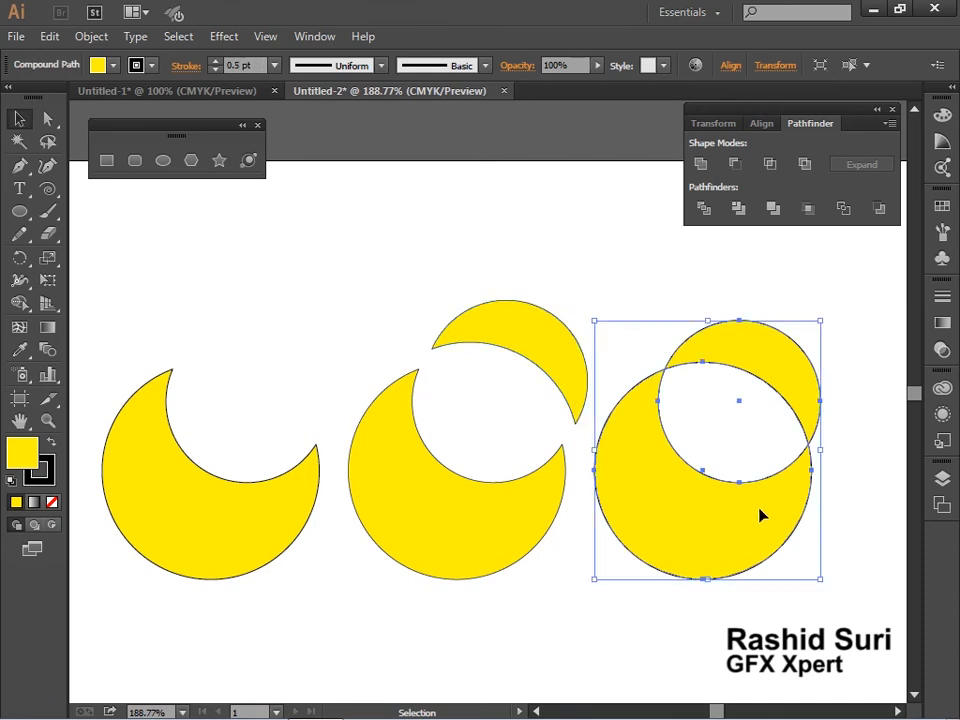
pyautogui.rightClick(760, 515)
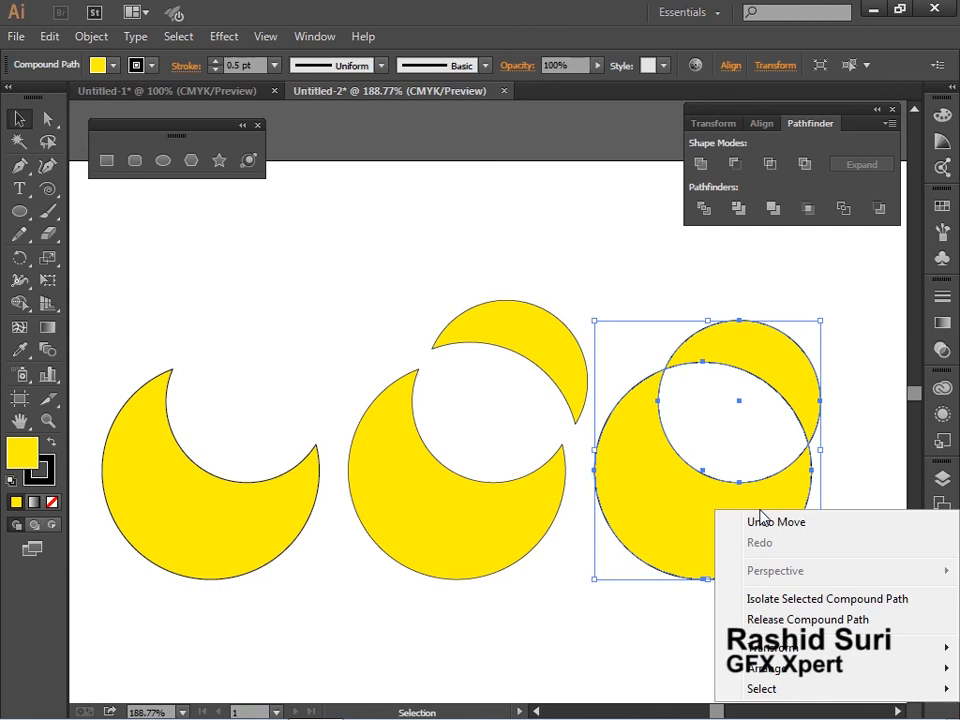
pyautogui.click(777, 620)
pyautogui.click(705, 604)
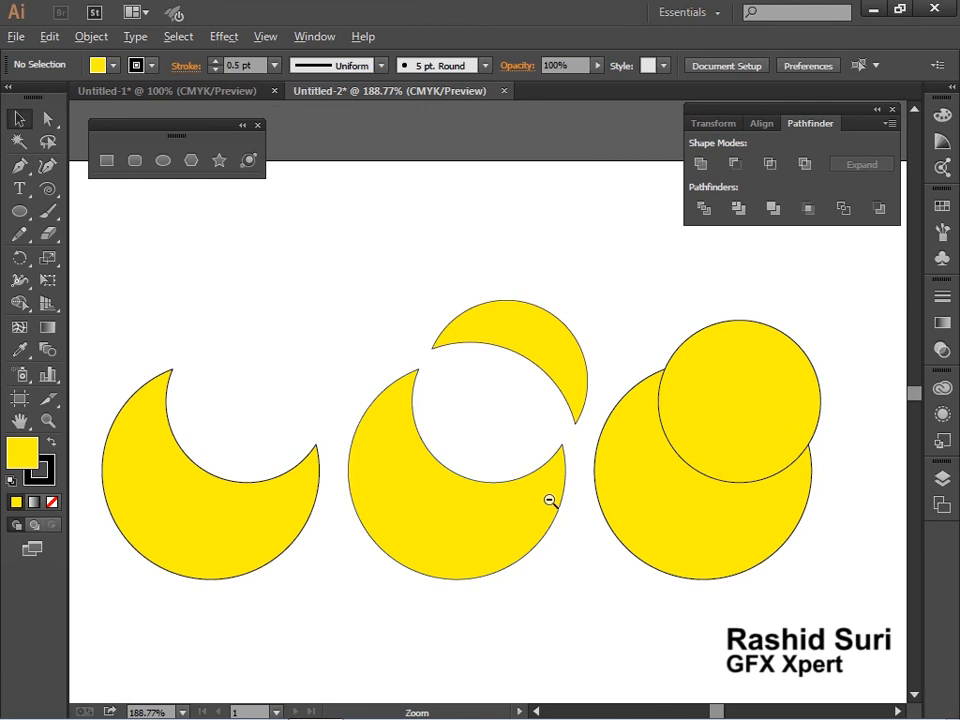
# Step: Move the leftmost crescent up and to the left, away from the other shapes
pyautogui.keyDown('ctrl'); pyautogui.keyDown('alt'); pyautogui.click(530, 447); pyautogui.keyUp('alt'); pyautogui.keyUp('ctrl')
pyautogui.keyDown('ctrl'); pyautogui.keyDown('alt'); pyautogui.click(529, 447); pyautogui.keyUp('alt'); pyautogui.keyUp('ctrl')
pyautogui.moveTo(195, 288); pyautogui.dragTo(583, 393)
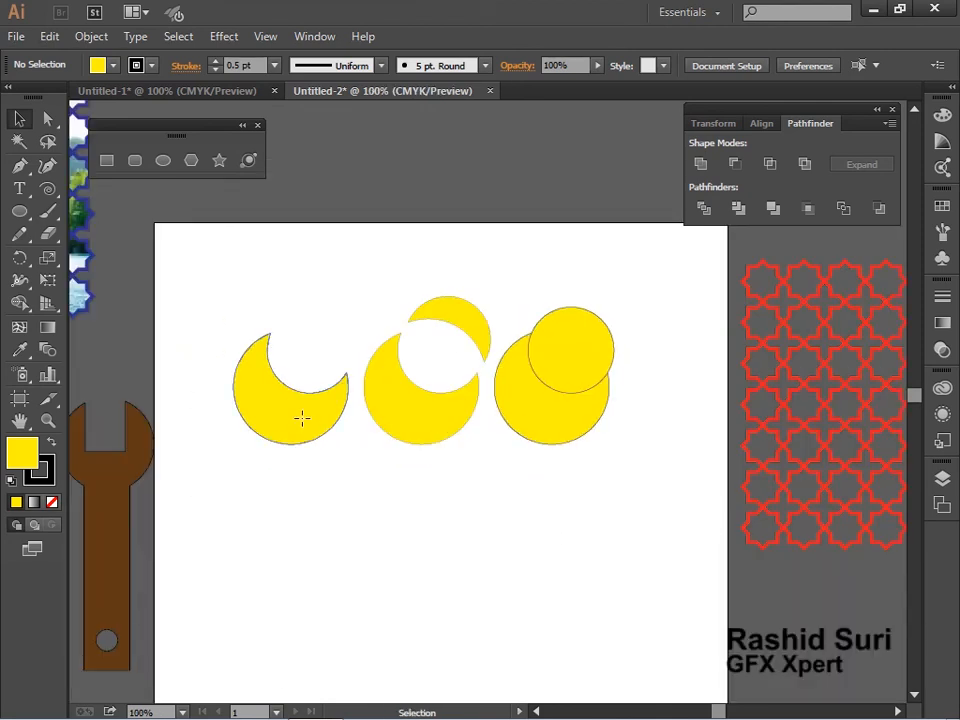
pyautogui.moveTo(302, 416); pyautogui.dragTo(285, 340)
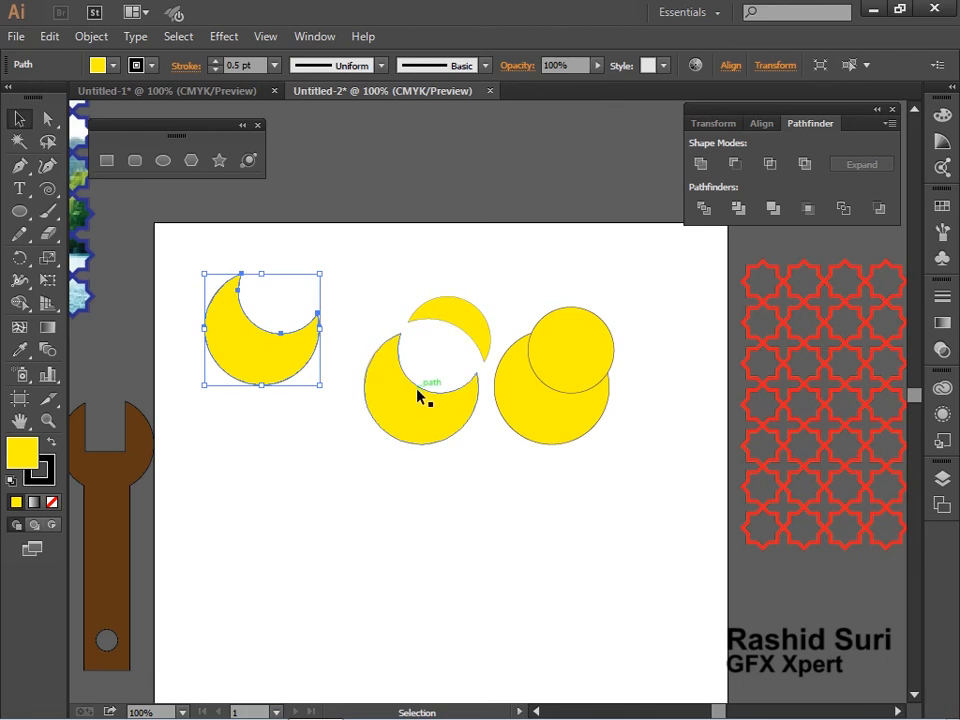
# Step: Delete the left crescent and both middle crescents, keeping only the right pair of circles
pyautogui.click(557, 369)
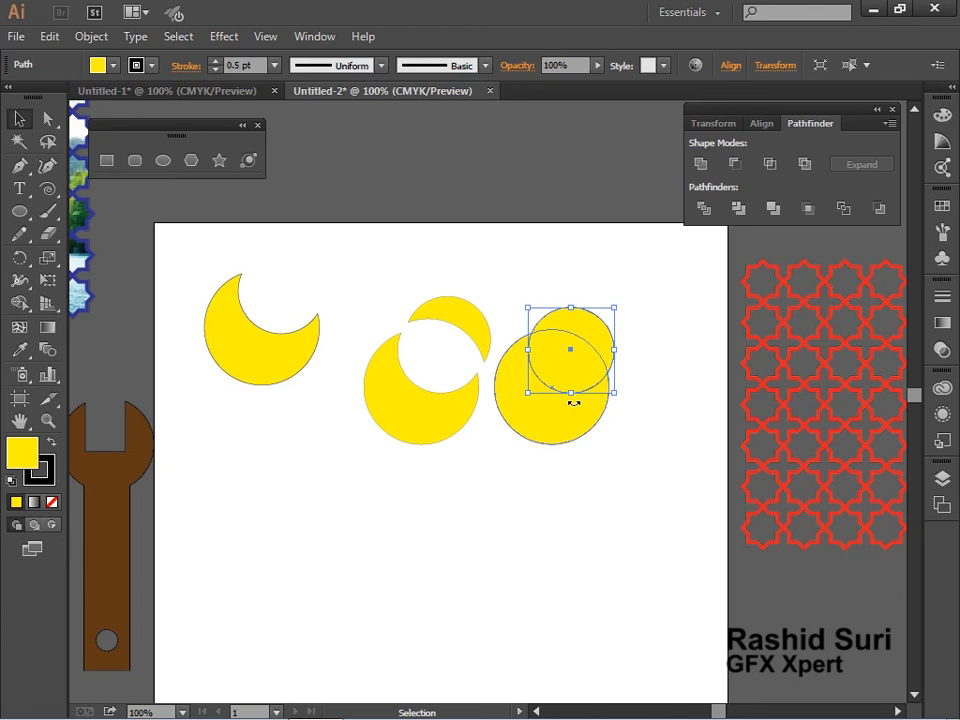
pyautogui.moveTo(191, 254); pyautogui.dragTo(598, 471)
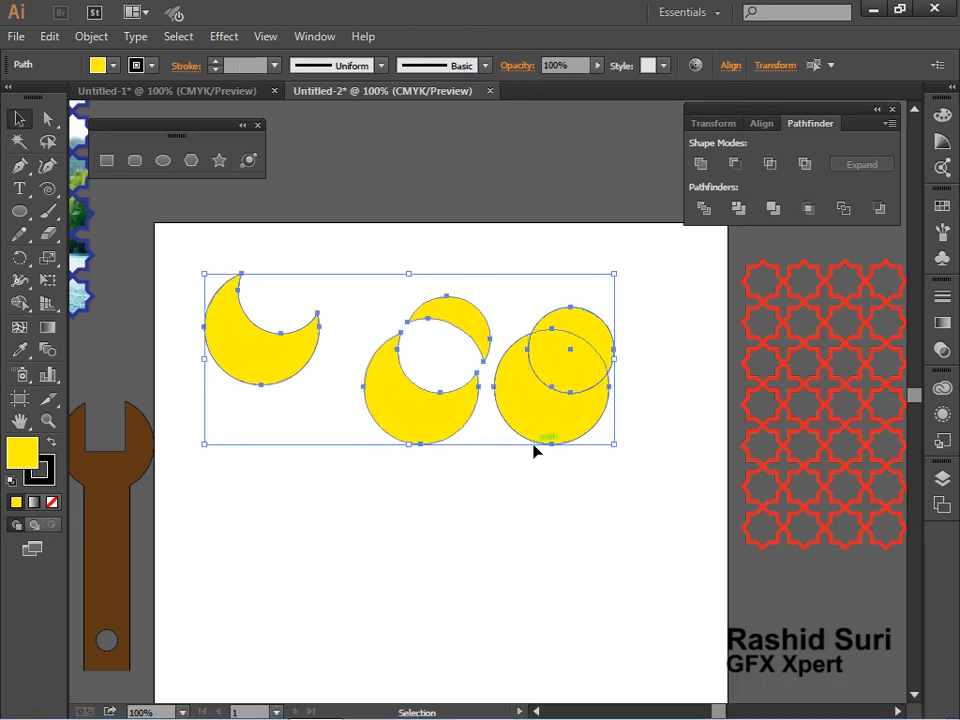
pyautogui.moveTo(218, 267); pyautogui.dragTo(450, 450)
pyautogui.press('Delete')
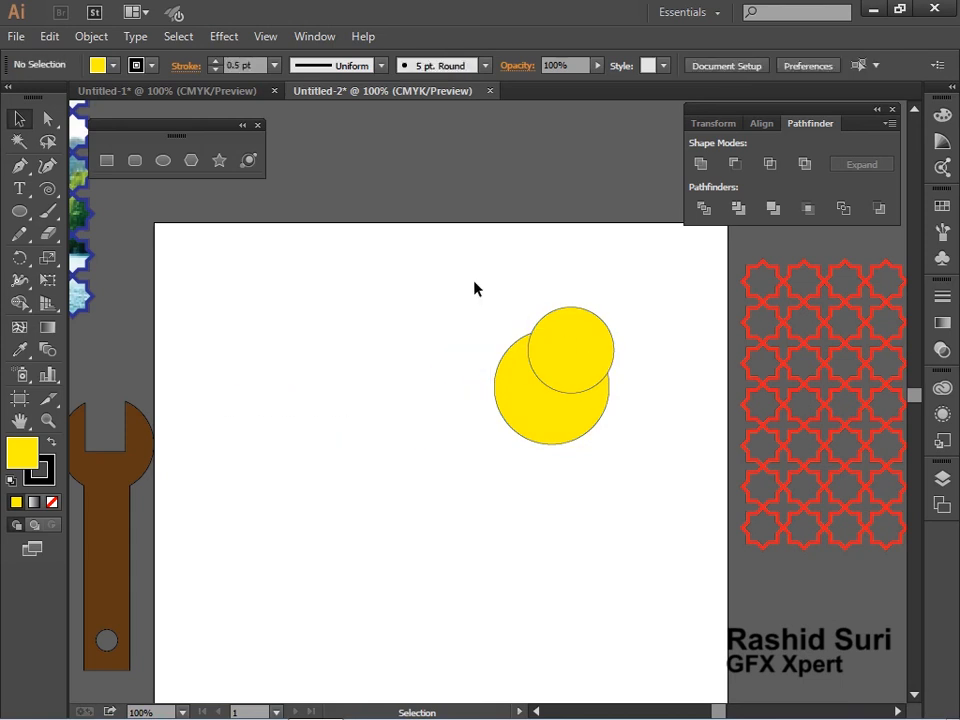
# Step: Center the remaining two circles on each other horizontally and vertically, and place them on the left half of the artboard
pyautogui.moveTo(476, 288); pyautogui.dragTo(606, 463)
pyautogui.moveTo(570, 375); pyautogui.dragTo(318, 328)
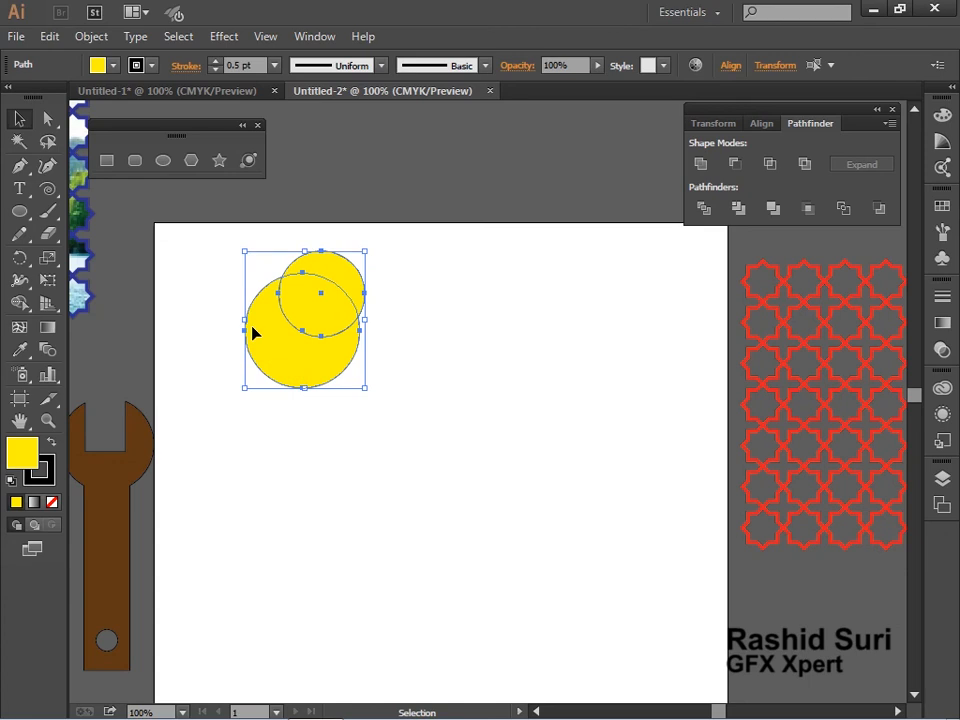
pyautogui.click(761, 123)
pyautogui.click(729, 168)
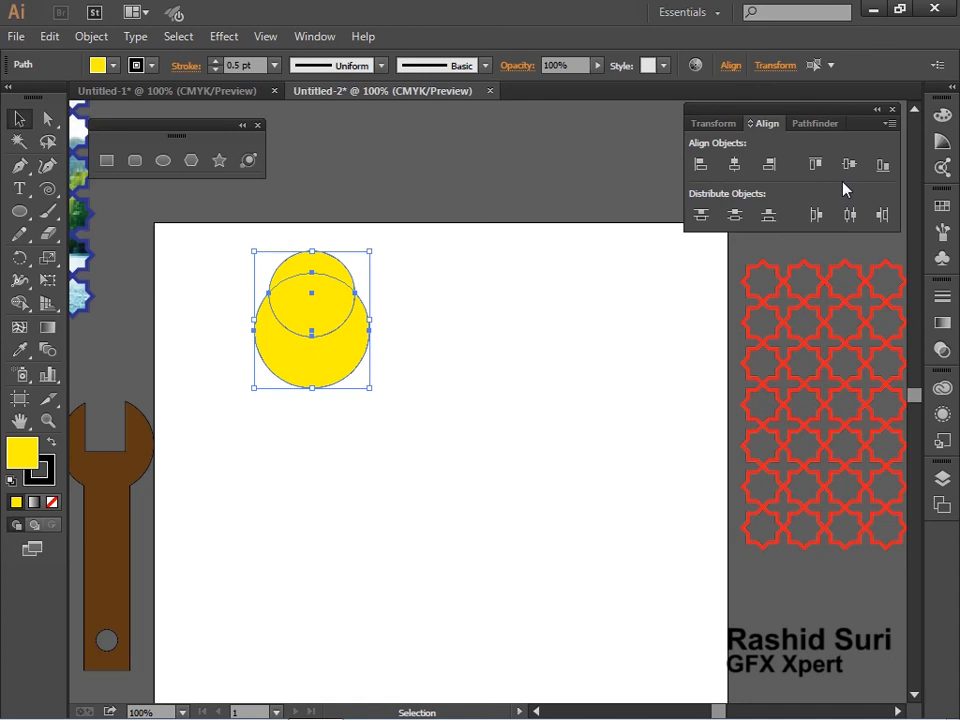
pyautogui.click(847, 166)
pyautogui.click(203, 277)
pyautogui.moveTo(212, 249); pyautogui.dragTo(416, 373)
pyautogui.moveTo(320, 346)
pyautogui.mouseDown()
pyautogui.moveTo(343, 439)
pyautogui.moveTo(370, 450)
pyautogui.mouseUp()
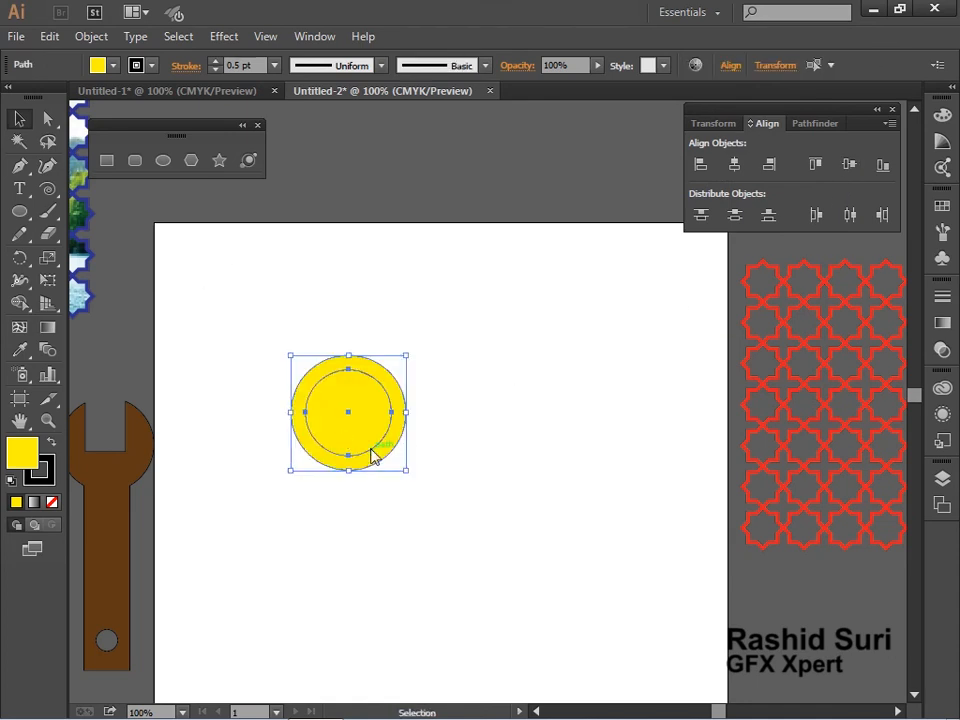
# Step: Combine the concentric circles into a compound path and move the ring up and to the left
pyautogui.rightClick(371, 449)
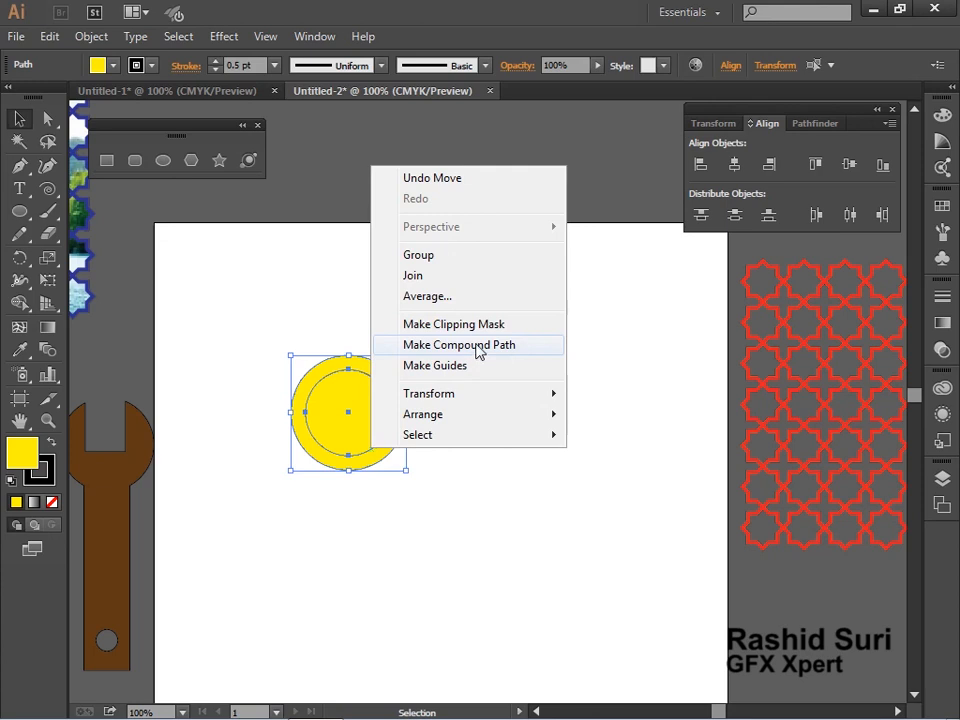
pyautogui.click(478, 346)
pyautogui.moveTo(378, 466); pyautogui.dragTo(318, 408)
# Step: Duplicate the ring horizontally to the right so that the copy overlaps the original
pyautogui.moveTo(193, 284); pyautogui.dragTo(490, 494)
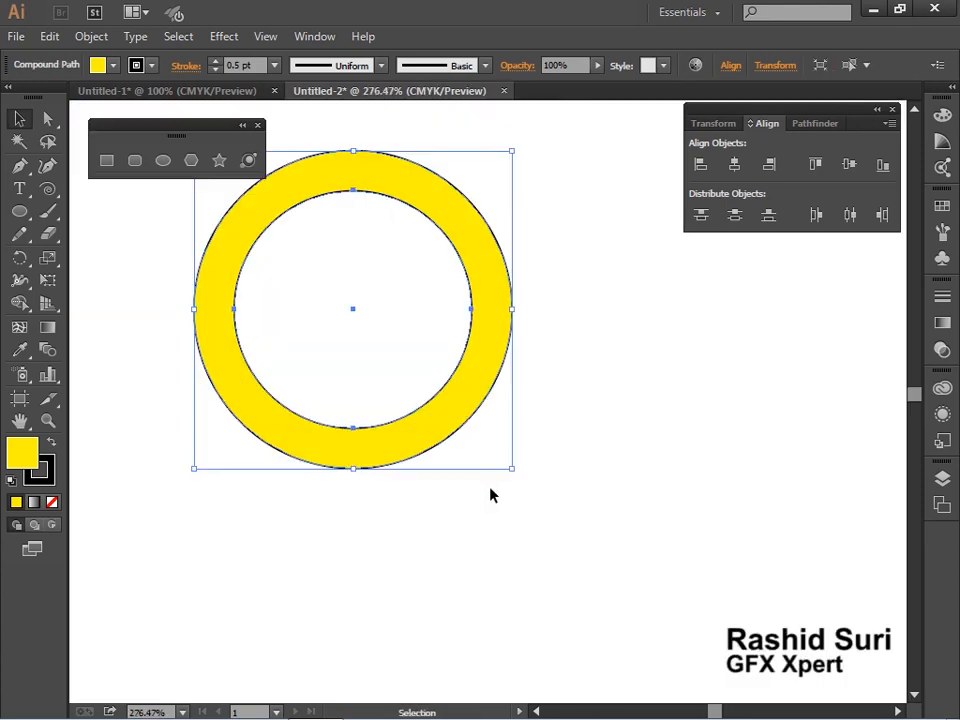
pyautogui.keyDown('ctrl'); pyautogui.keyDown('alt'); pyautogui.click(507, 374); pyautogui.keyUp('alt'); pyautogui.keyUp('ctrl')
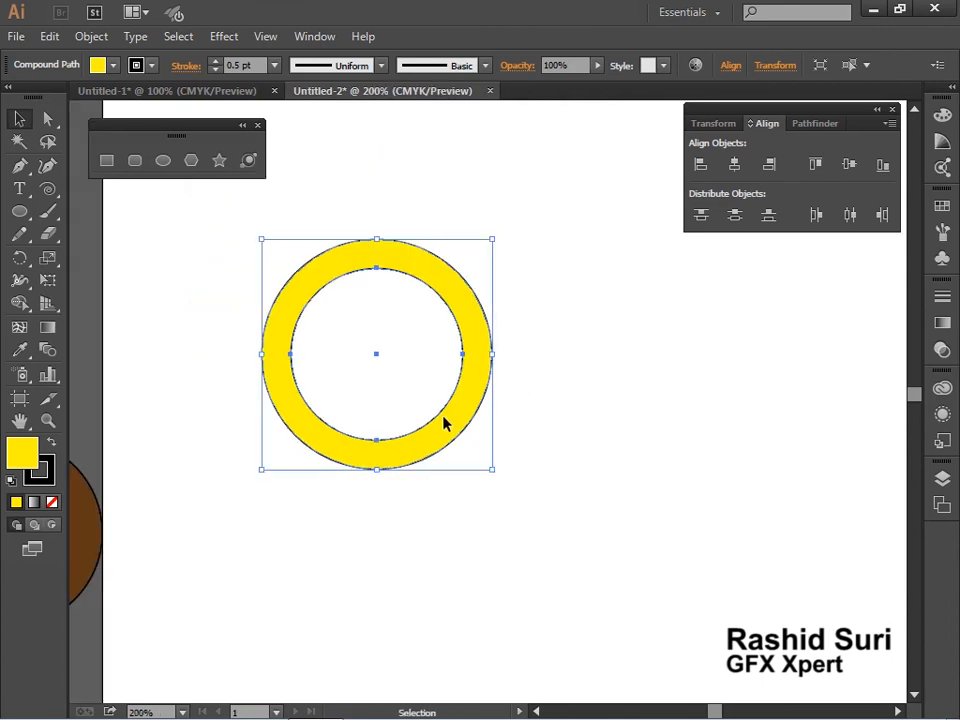
pyautogui.moveTo(433, 434); pyautogui.dragTo(574, 461)
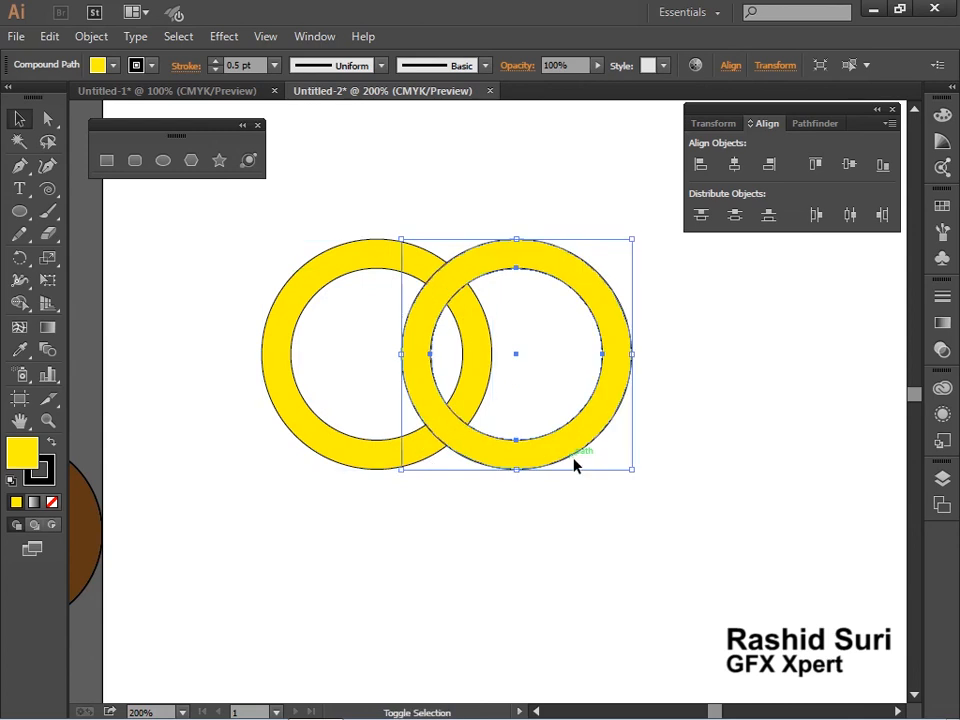
pyautogui.click(594, 514)
# Step: Fill the right ring with red from the swatches
pyautogui.click(582, 290)
pyautogui.click(941, 205)
pyautogui.click(761, 247)
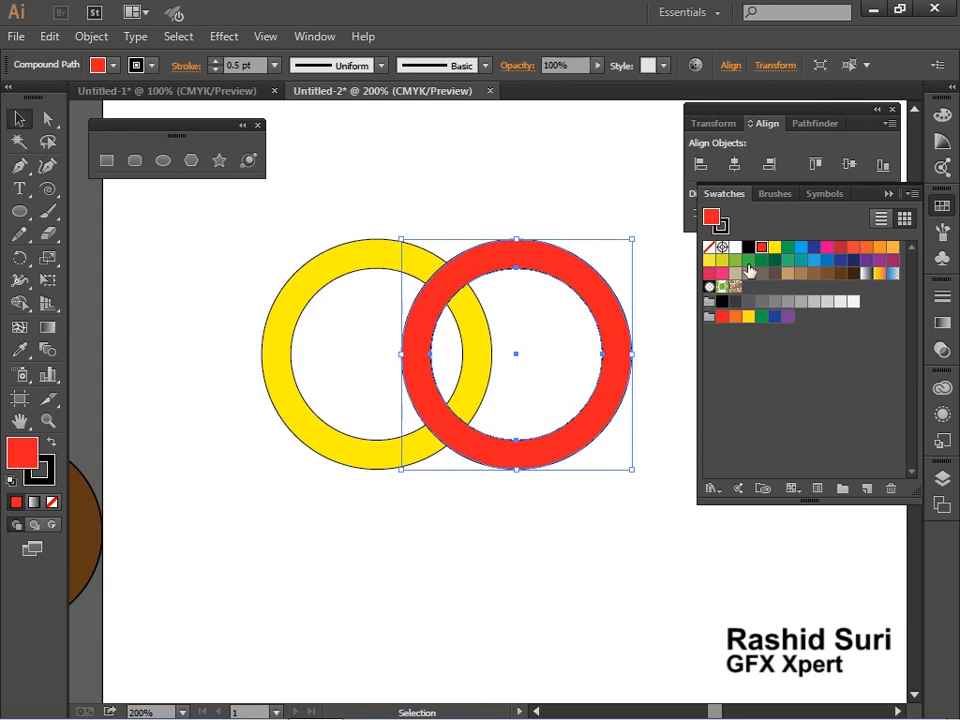
# Step: Remove the stroke from both the yellow and the red ring
pyautogui.moveTo(386, 178); pyautogui.dragTo(531, 371)
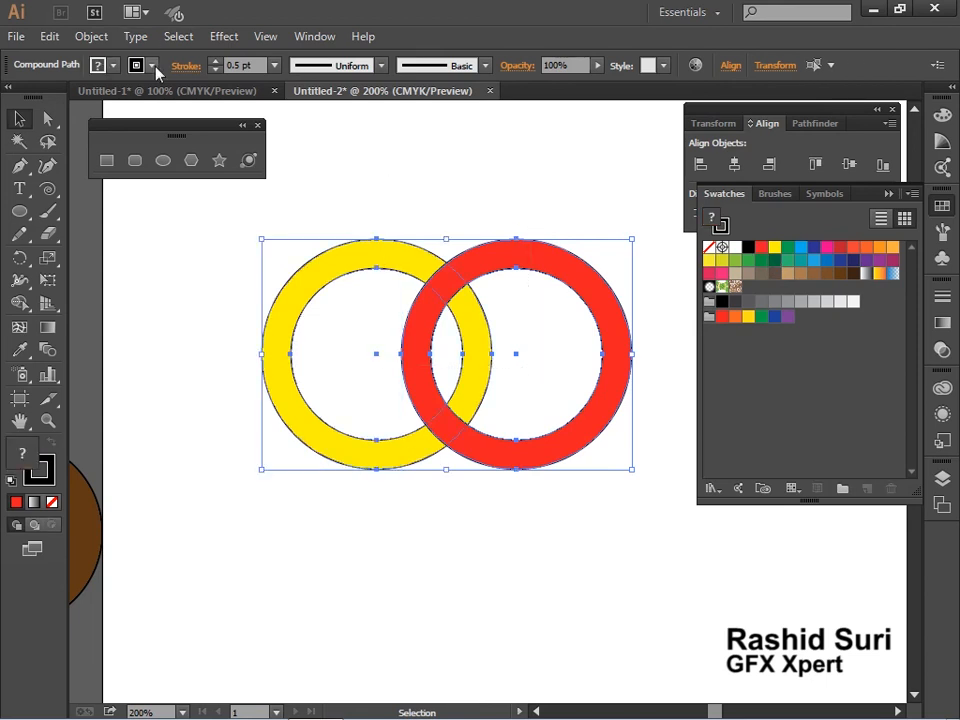
pyautogui.click(114, 65)
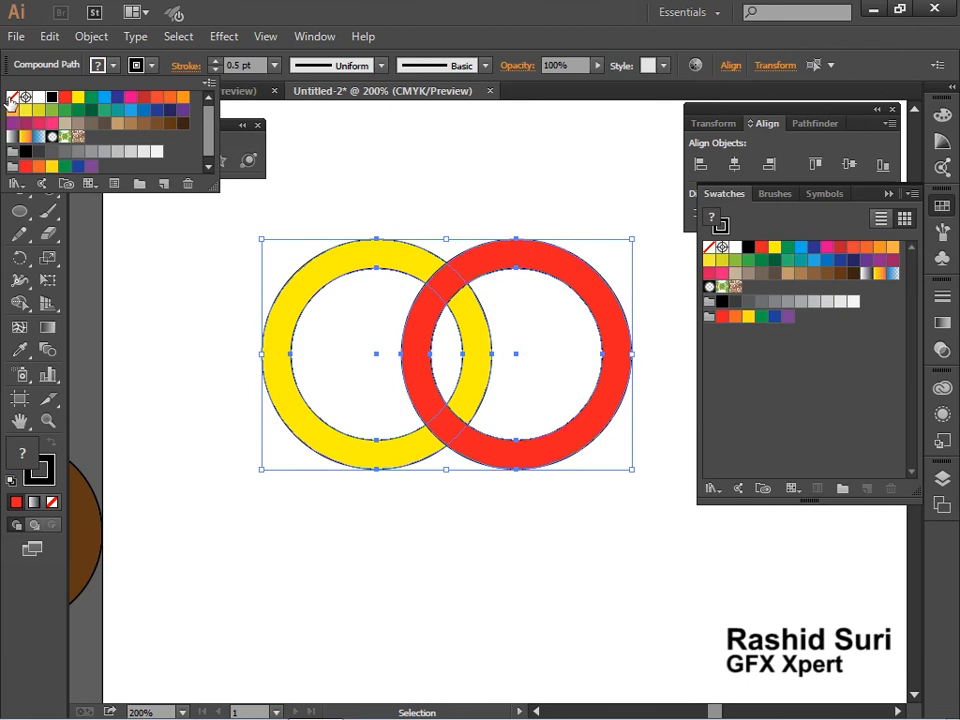
pyautogui.click(12, 97)
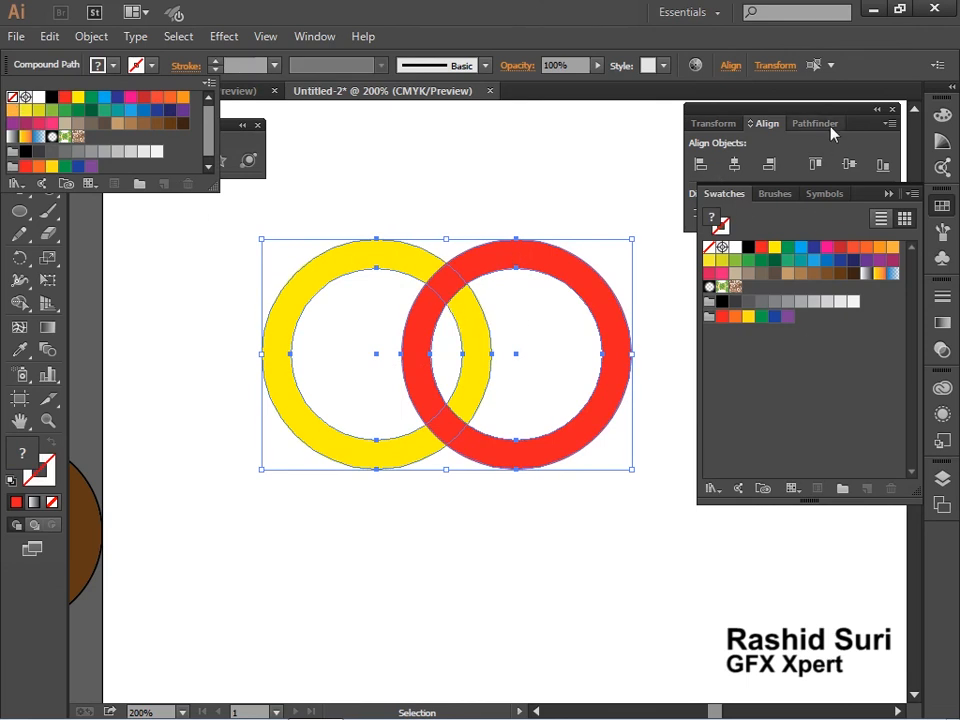
pyautogui.click(885, 194)
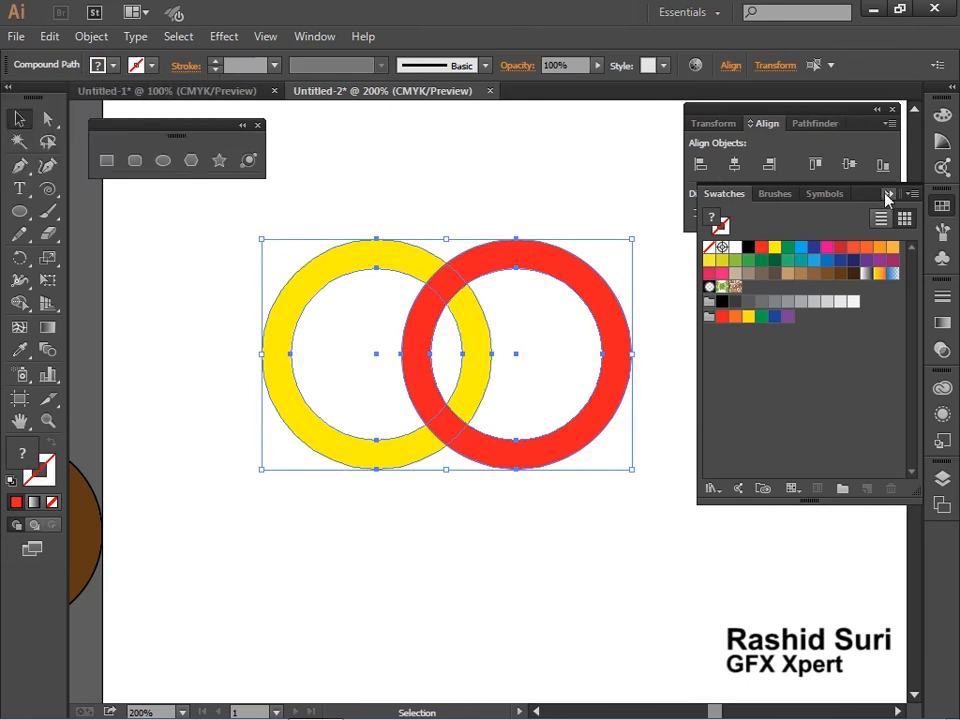
pyautogui.click(888, 194)
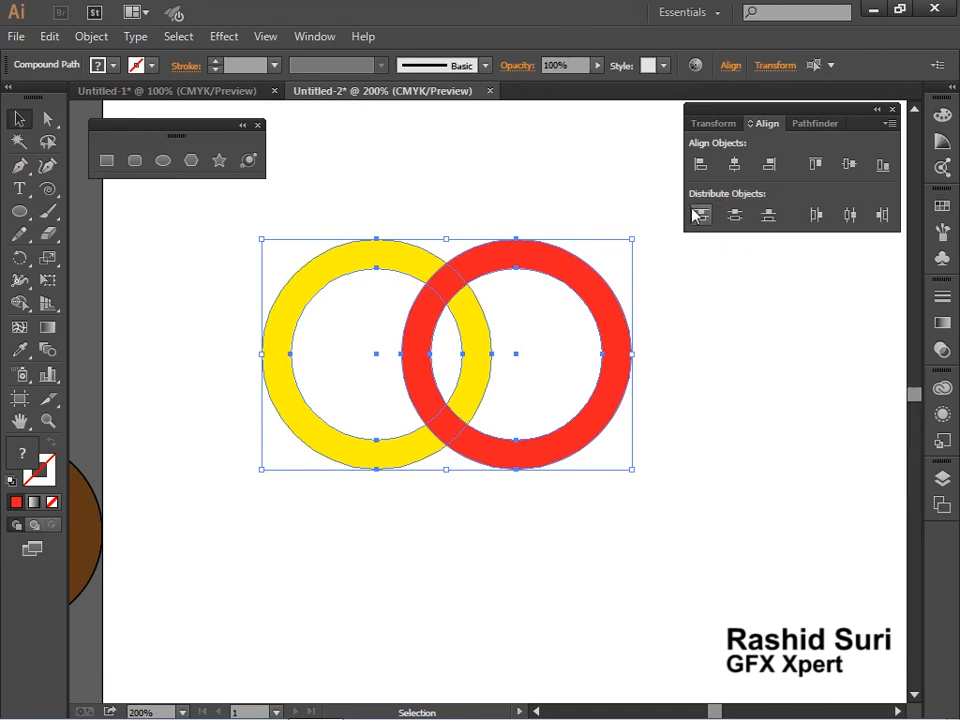
# Step: Split the two overlapping rings into separate pieces with the Pathfinder Divide operation and deselect them
pyautogui.click(808, 124)
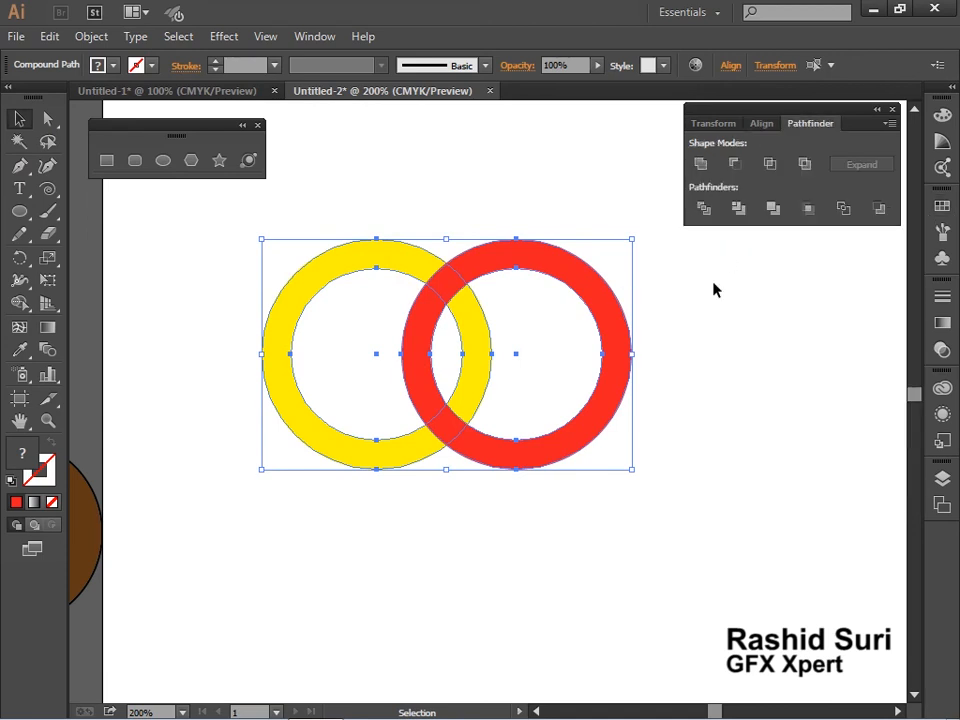
pyautogui.click(703, 209)
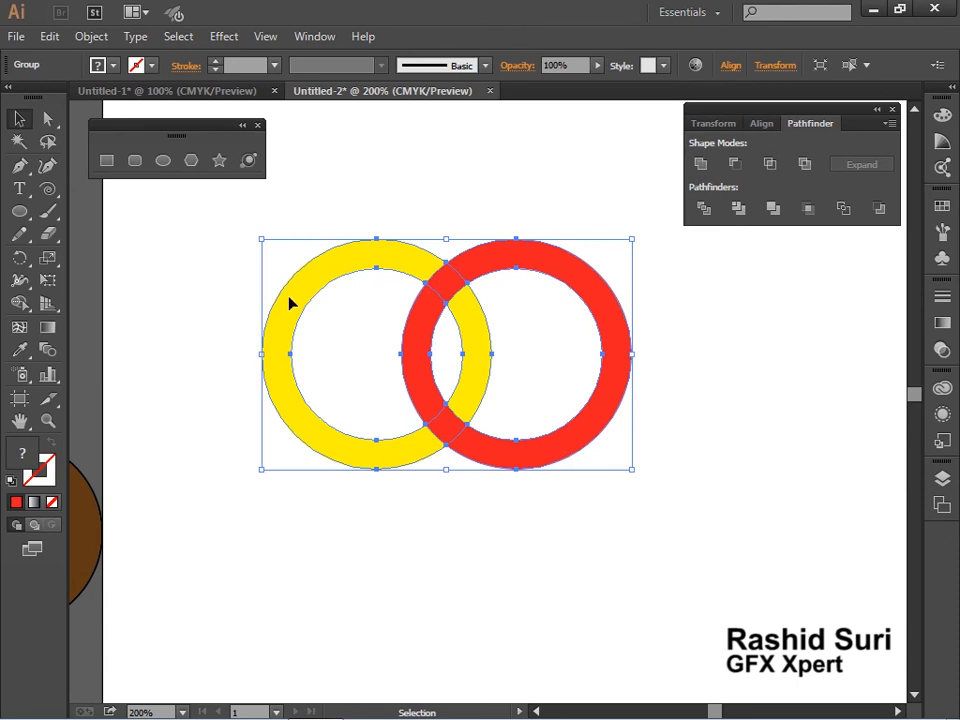
pyautogui.click(97, 195)
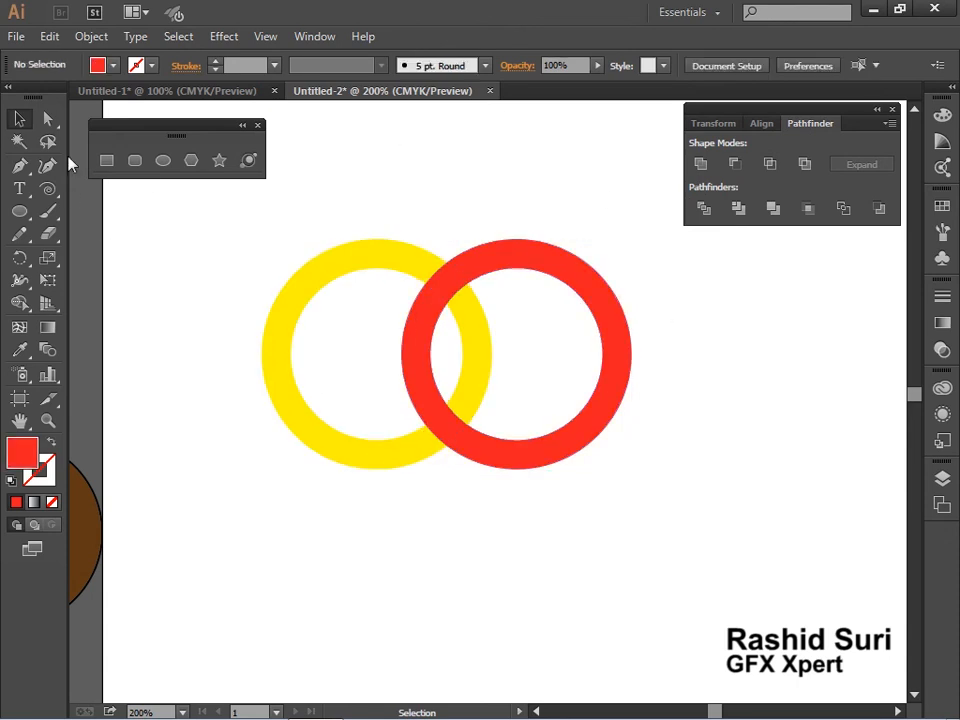
# Step: Recolor the upper overlap piece of the rings with yellow sampled from the yellow ring, so the rings interlock
pyautogui.click(48, 119)
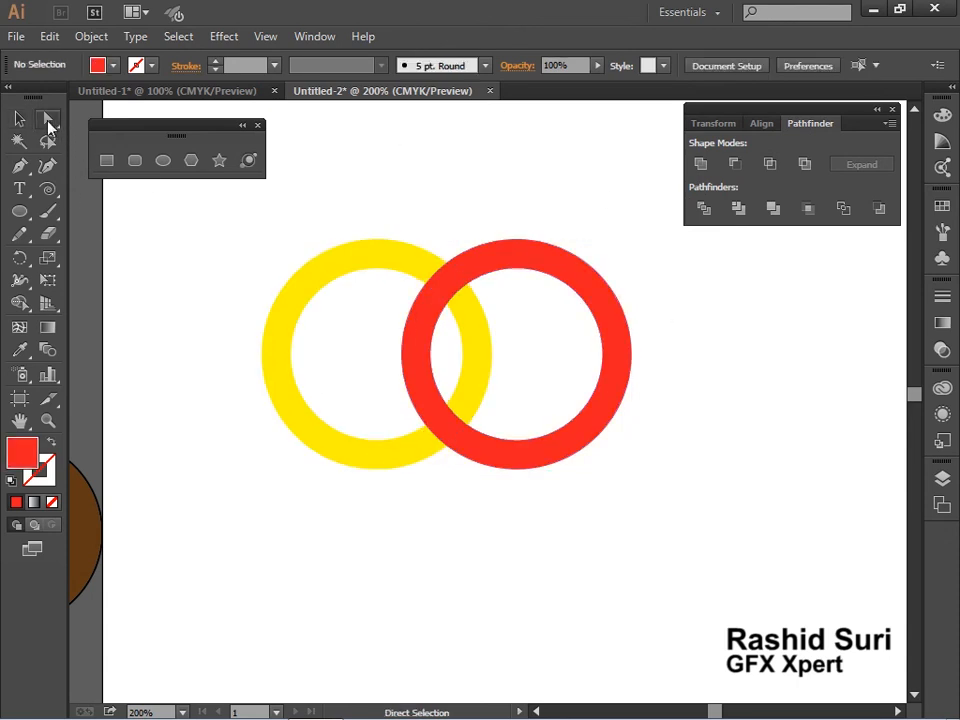
pyautogui.click(447, 282)
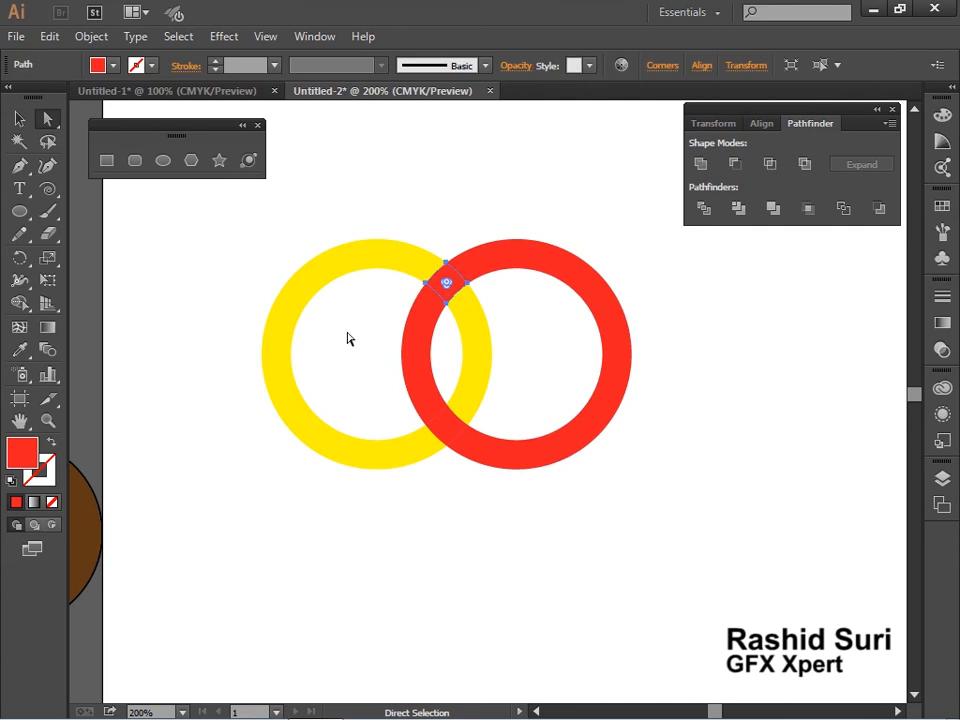
pyautogui.click(19, 349)
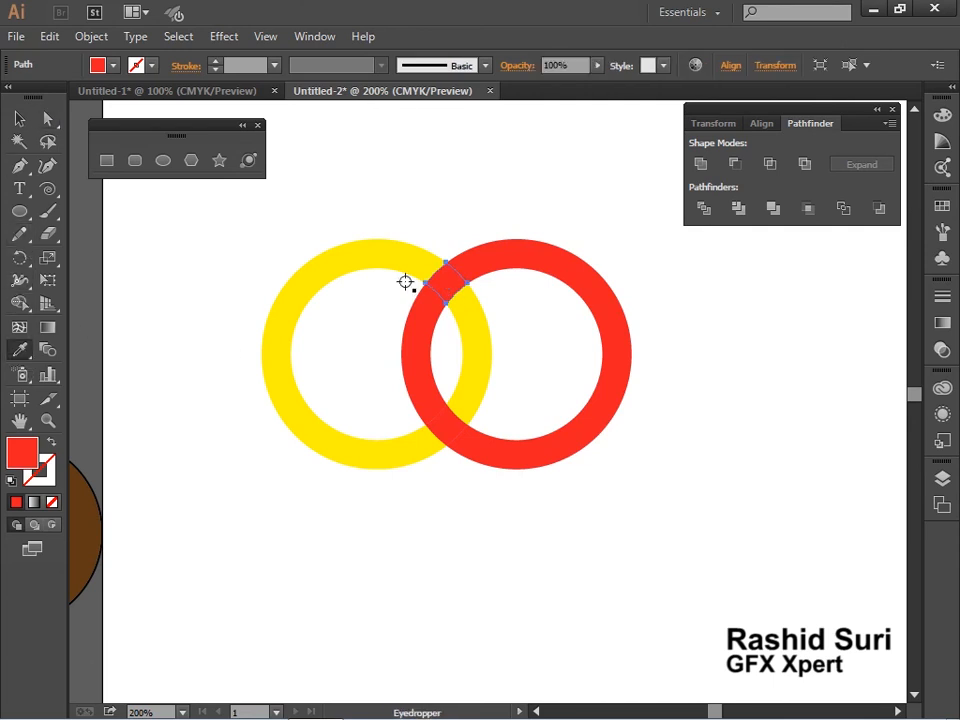
pyautogui.click(404, 260)
pyautogui.click(19, 118)
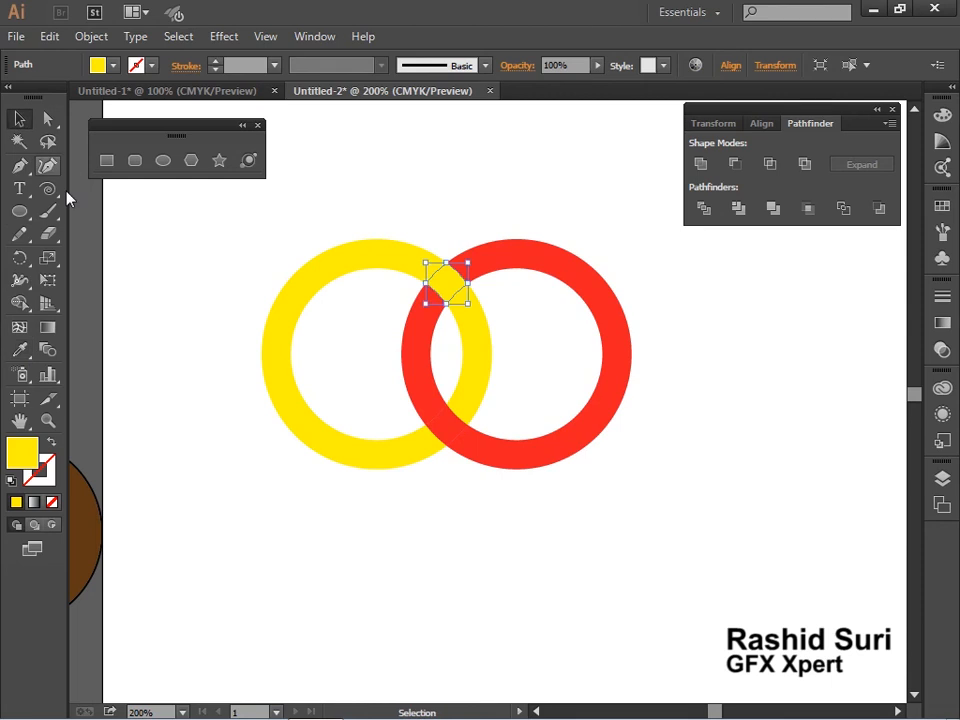
pyautogui.click(203, 351)
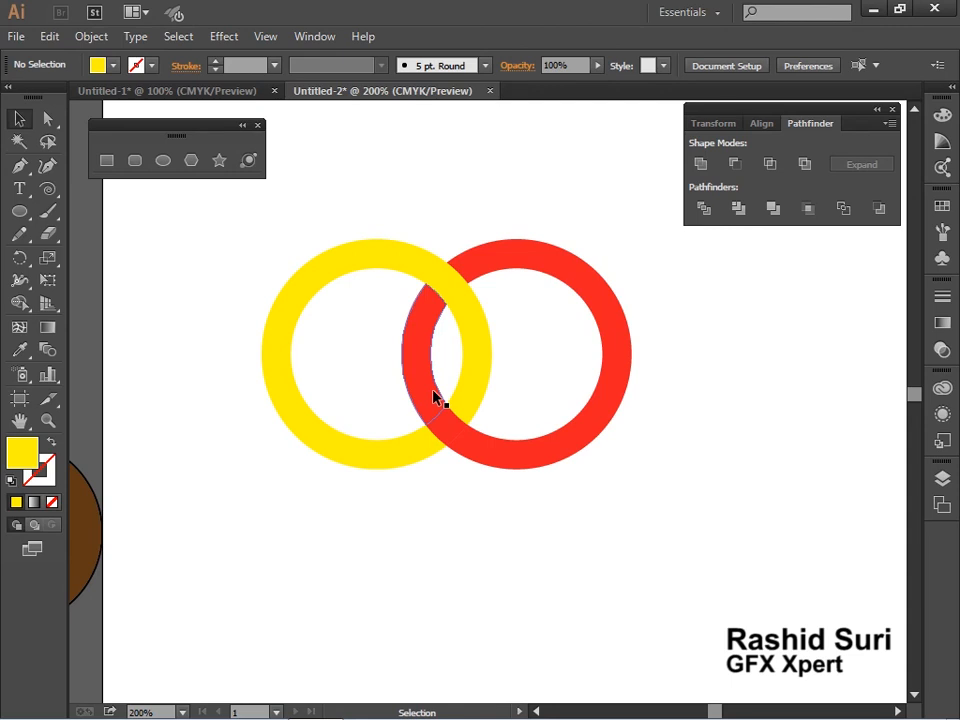
# Step: Move the interlocked pair of rings off the artboard, just above its upper edge
pyautogui.keyDown('ctrl'); pyautogui.keyDown('alt'); pyautogui.click(570, 362); pyautogui.keyUp('alt'); pyautogui.keyUp('ctrl')
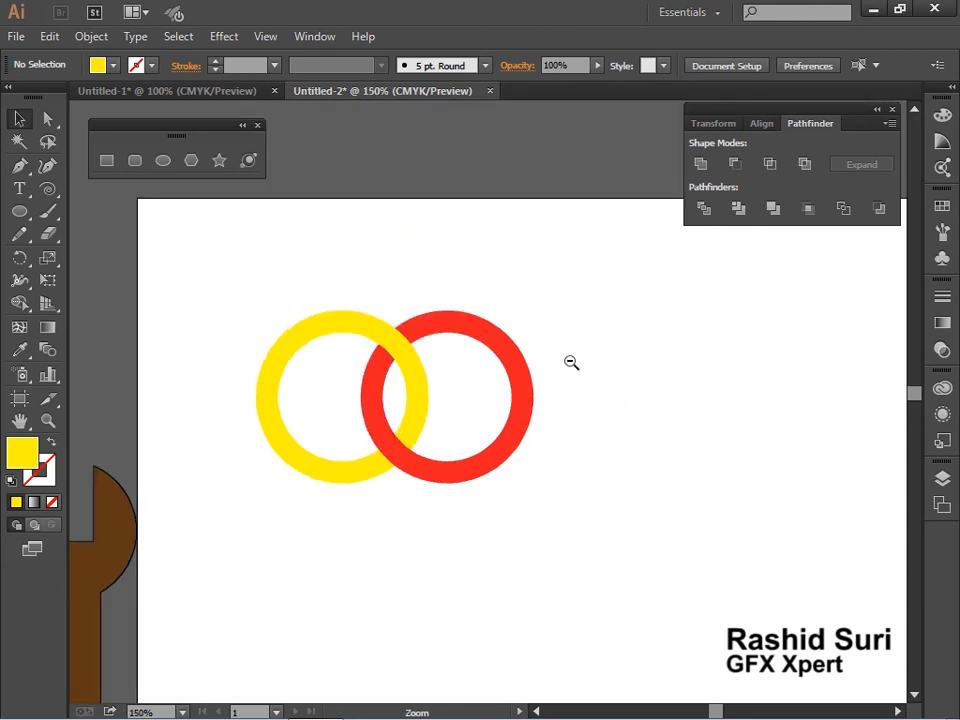
pyautogui.keyDown('ctrl'); pyautogui.keyDown('alt'); pyautogui.click(509, 388); pyautogui.keyUp('alt'); pyautogui.keyUp('ctrl')
pyautogui.moveTo(445, 452); pyautogui.dragTo(435, 238)
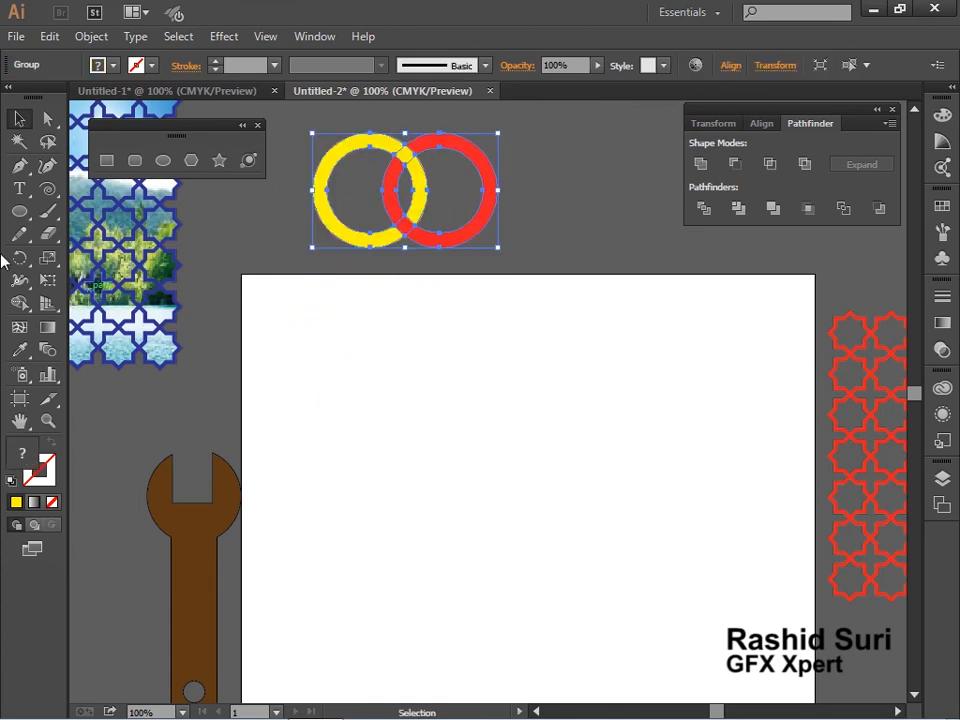
# Step: Draw a yellow circle without a stroke in the left part of the artboard and shift it slightly down and left
pyautogui.click(163, 160)
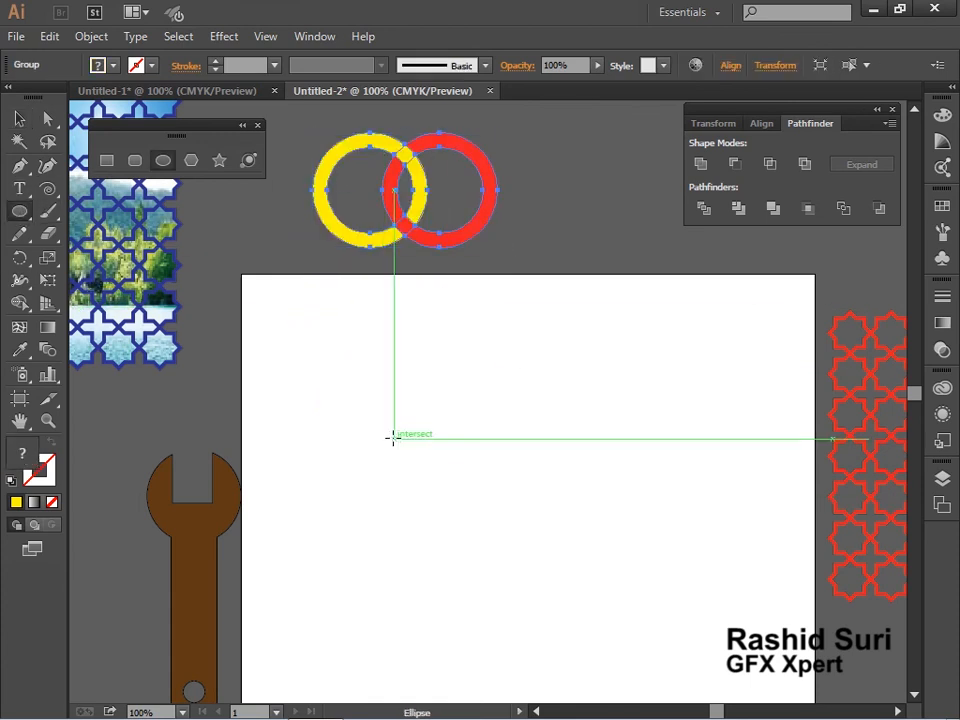
pyautogui.moveTo(392, 437); pyautogui.dragTo(424, 506)
pyautogui.hotkey('ctrl', 'space')
pyautogui.moveTo(261, 339); pyautogui.dragTo(552, 565)
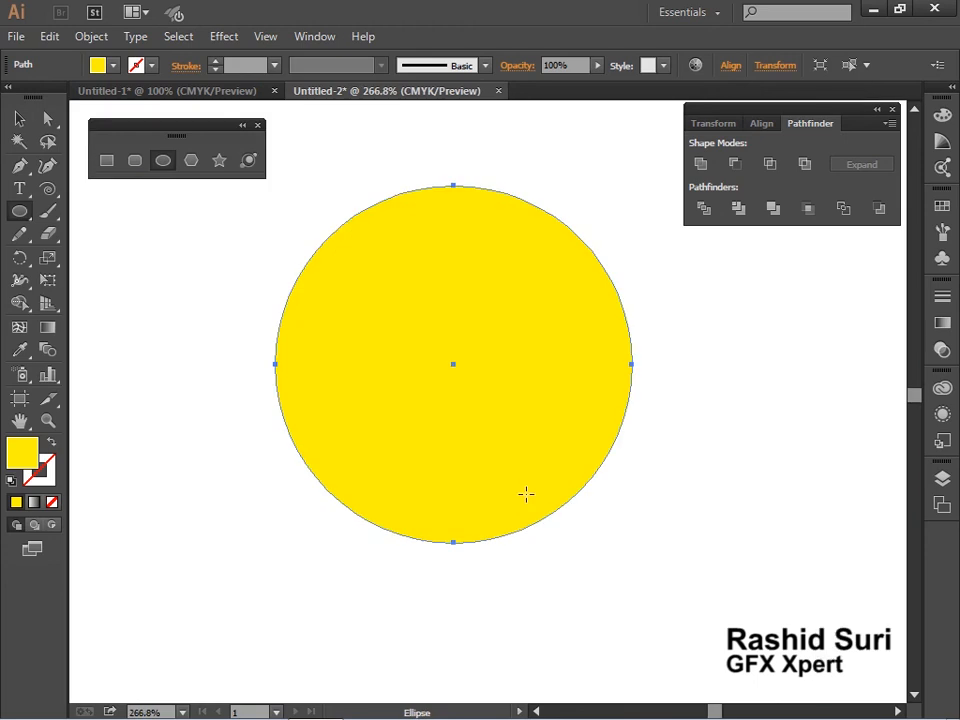
pyautogui.click(19, 117)
pyautogui.moveTo(337, 379); pyautogui.dragTo(278, 412)
# Step: Paste a copy of the circle in front, shrink it about its center, and cut it out of the larger circle with Minus Front
pyautogui.hotkey('ctrl', 'c')
pyautogui.hotkey('ctrl', 'f')
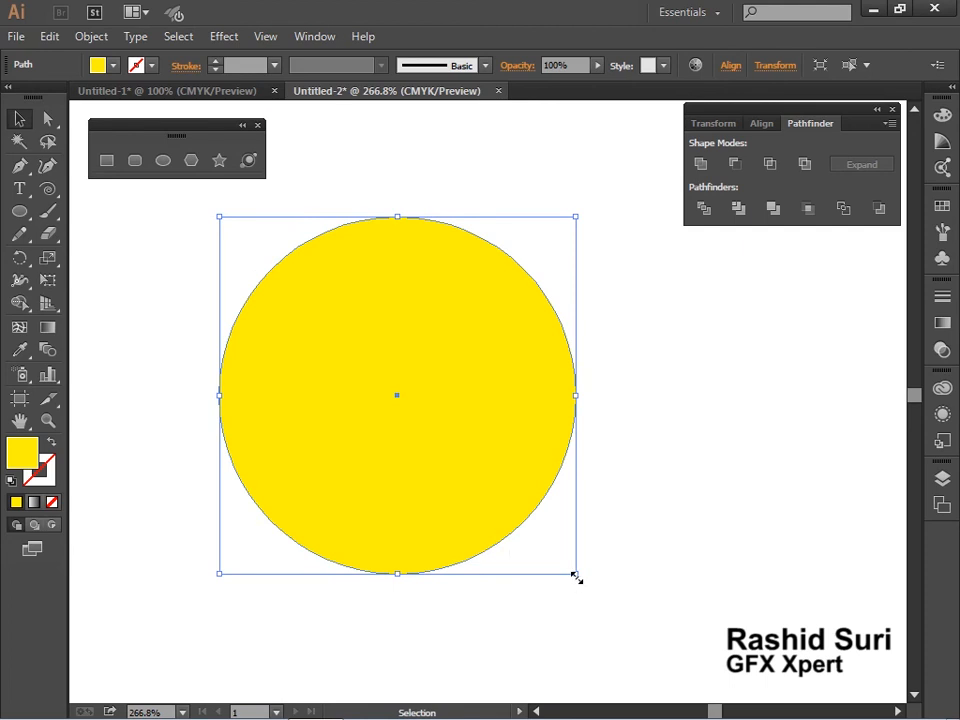
pyautogui.moveTo(575, 574); pyautogui.dragTo(531, 529)
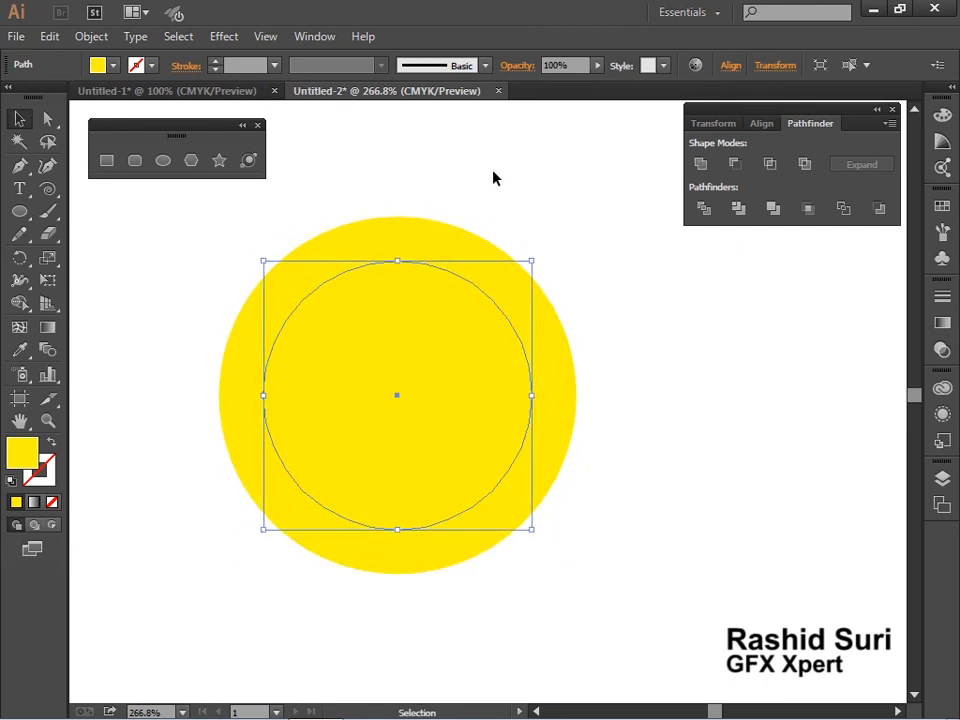
pyautogui.moveTo(495, 171); pyautogui.dragTo(414, 392)
pyautogui.click(735, 164)
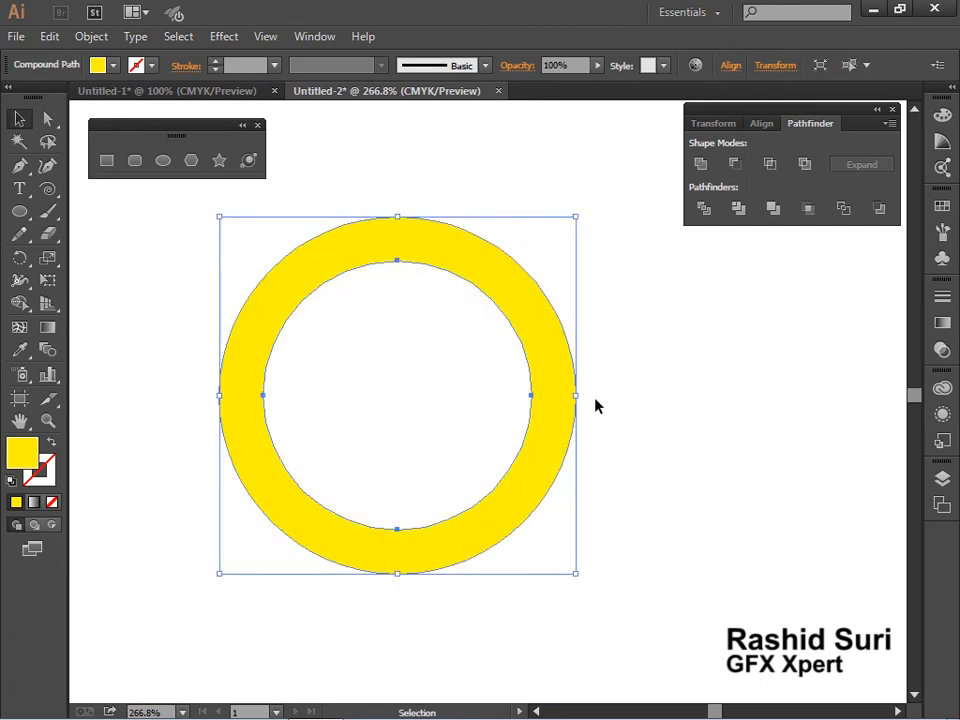
# Step: Duplicate the yellow ring into an Olympic arrangement of three rings above and two overlapping rings centered below the gaps
pyautogui.keyDown('ctrl'); pyautogui.keyDown('alt'); pyautogui.click(555, 403); pyautogui.keyUp('alt'); pyautogui.keyUp('ctrl')
pyautogui.keyDown('ctrl'); pyautogui.keyDown('alt'); pyautogui.click(555, 403); pyautogui.keyUp('alt'); pyautogui.keyUp('ctrl')
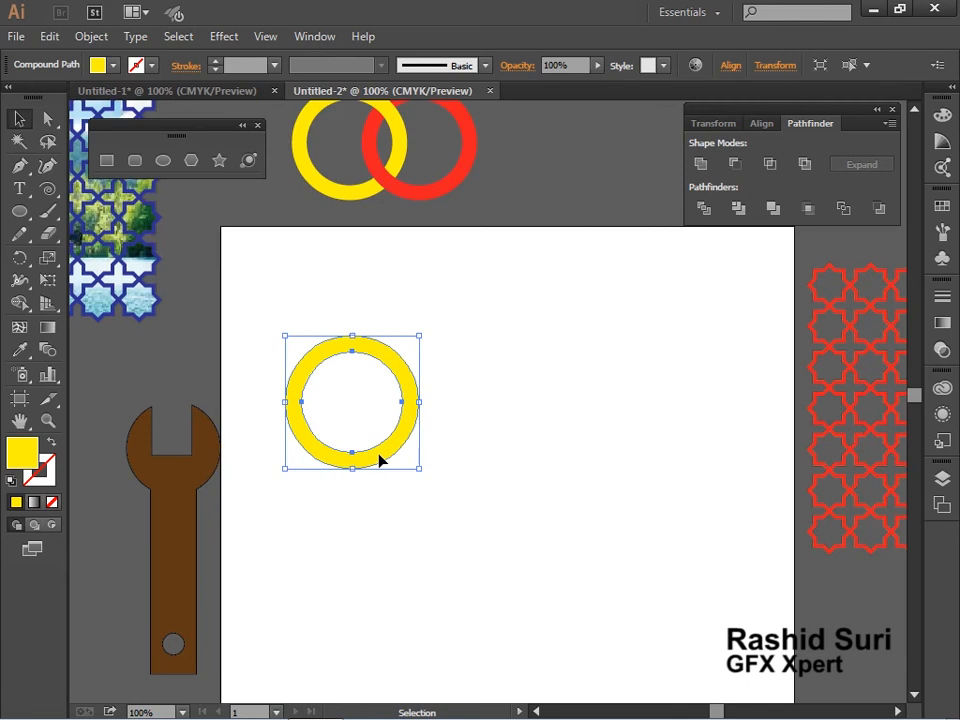
pyautogui.moveTo(379, 459); pyautogui.dragTo(519, 457)
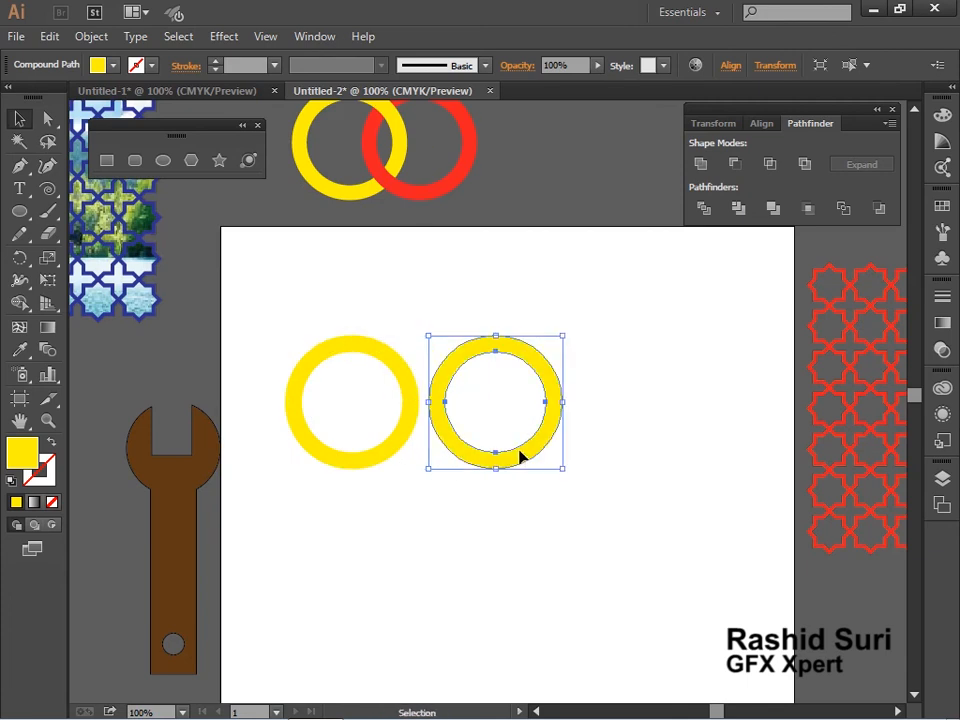
pyautogui.hotkey('ctrl', 'd')
pyautogui.moveTo(478, 304); pyautogui.dragTo(572, 399)
pyautogui.click(478, 311)
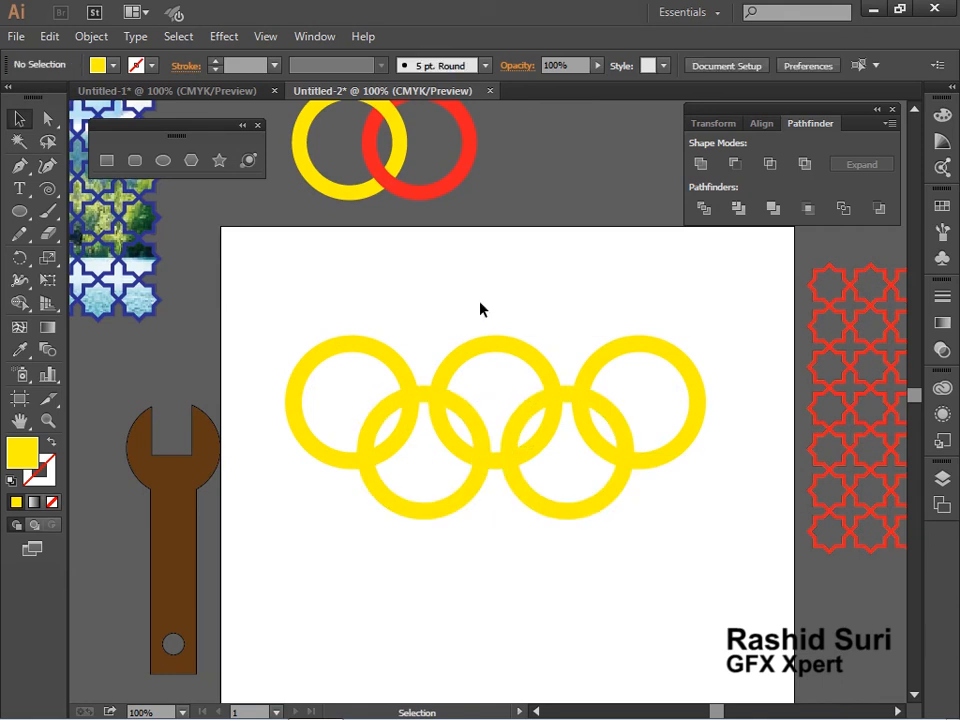
# Step: Fill the middle ring of the upper row with red and the right one with green from the swatches
pyautogui.click(499, 360)
pyautogui.click(940, 206)
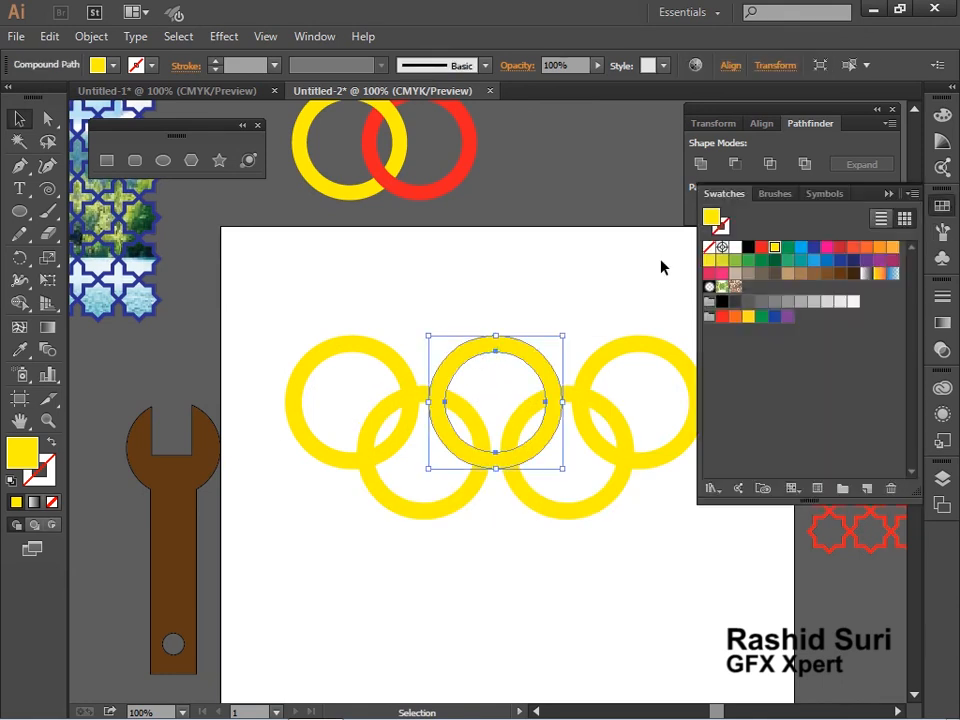
pyautogui.click(761, 247)
pyautogui.click(647, 349)
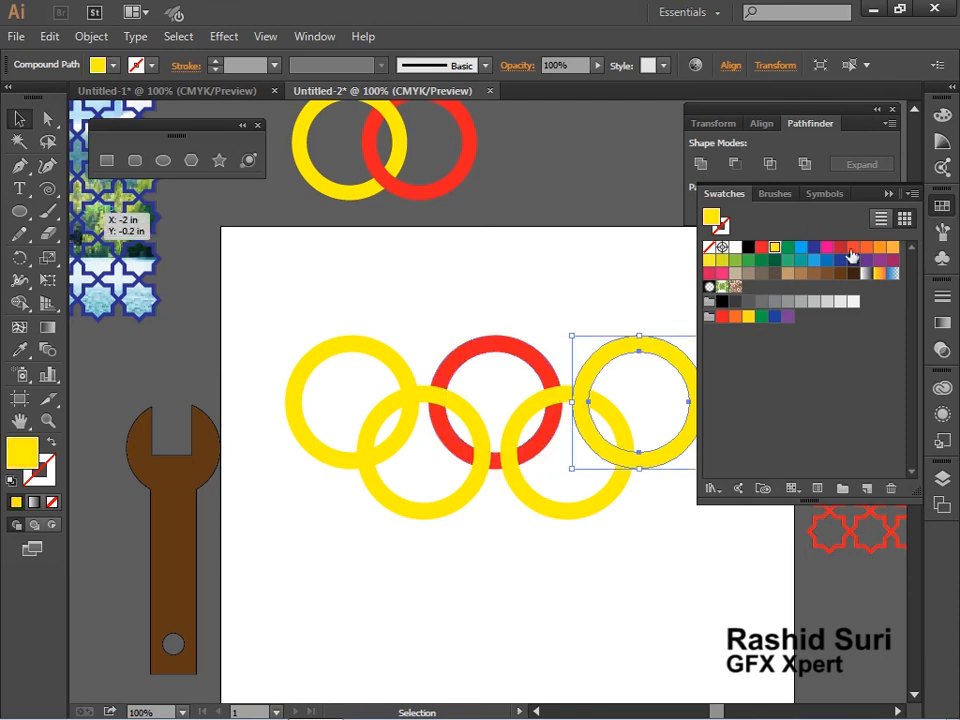
pyautogui.click(787, 247)
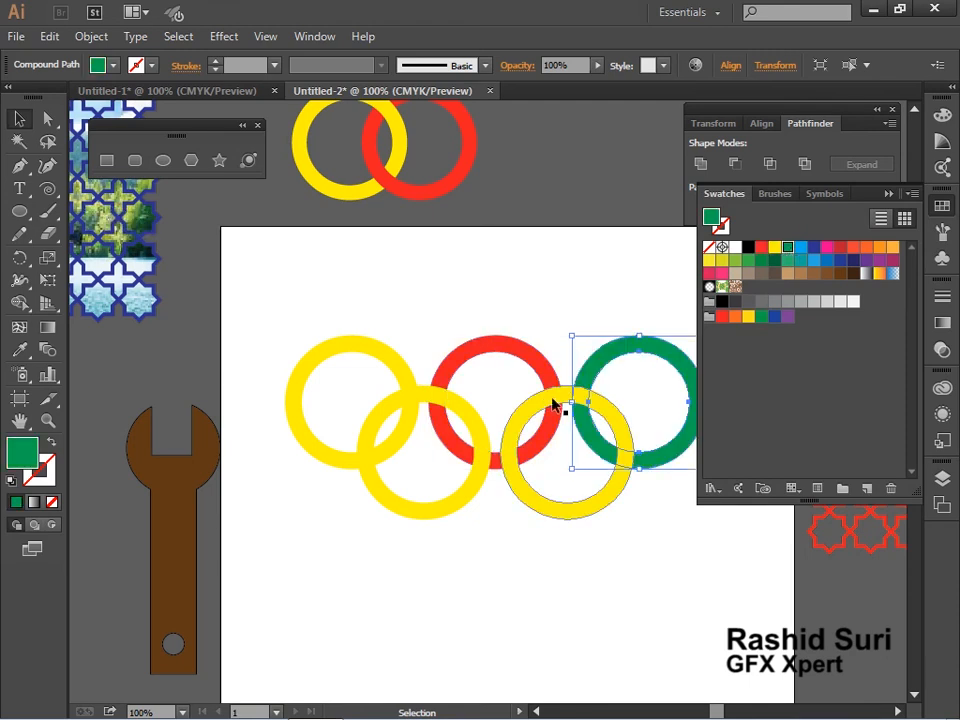
# Step: Fill the lower right ring with light blue and the lower left ring with dark blue from the swatches
pyautogui.click(553, 404)
pyautogui.click(800, 248)
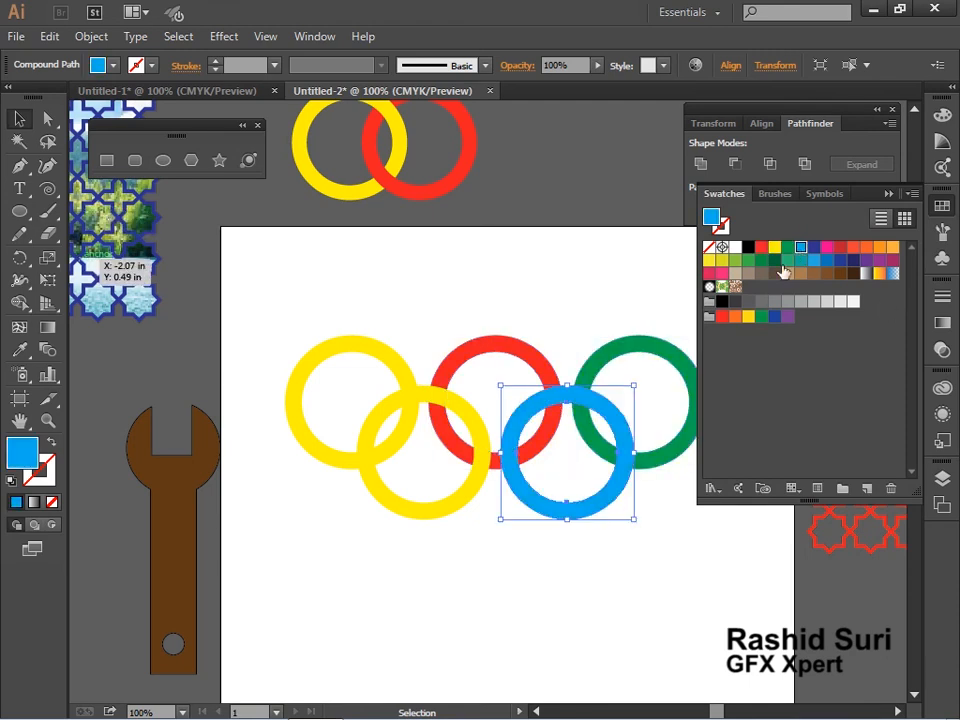
pyautogui.click(438, 401)
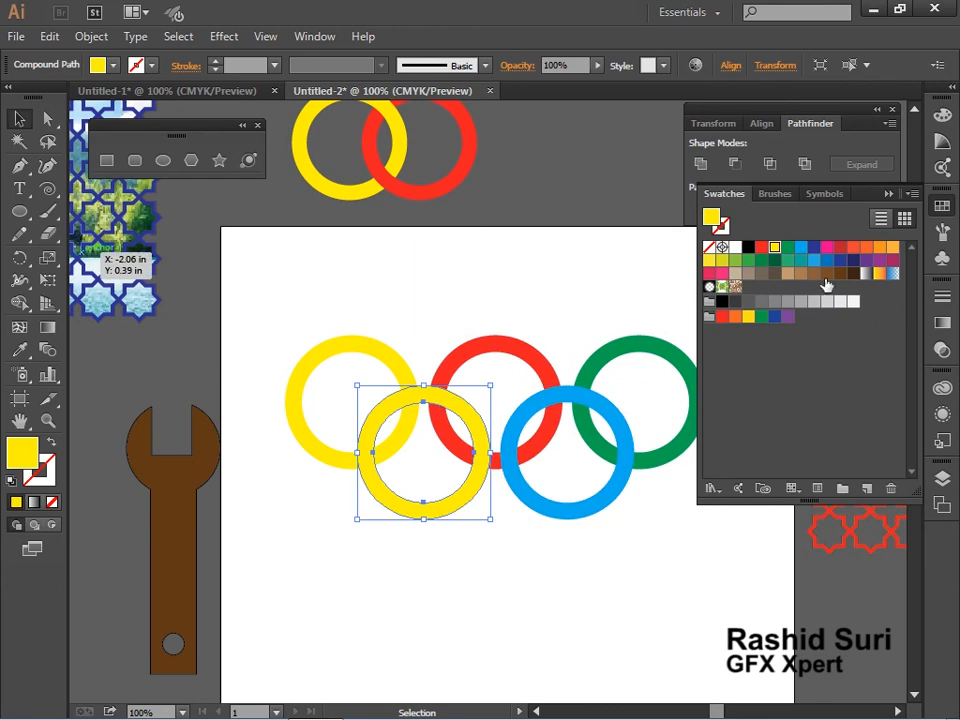
pyautogui.click(813, 247)
pyautogui.click(335, 424)
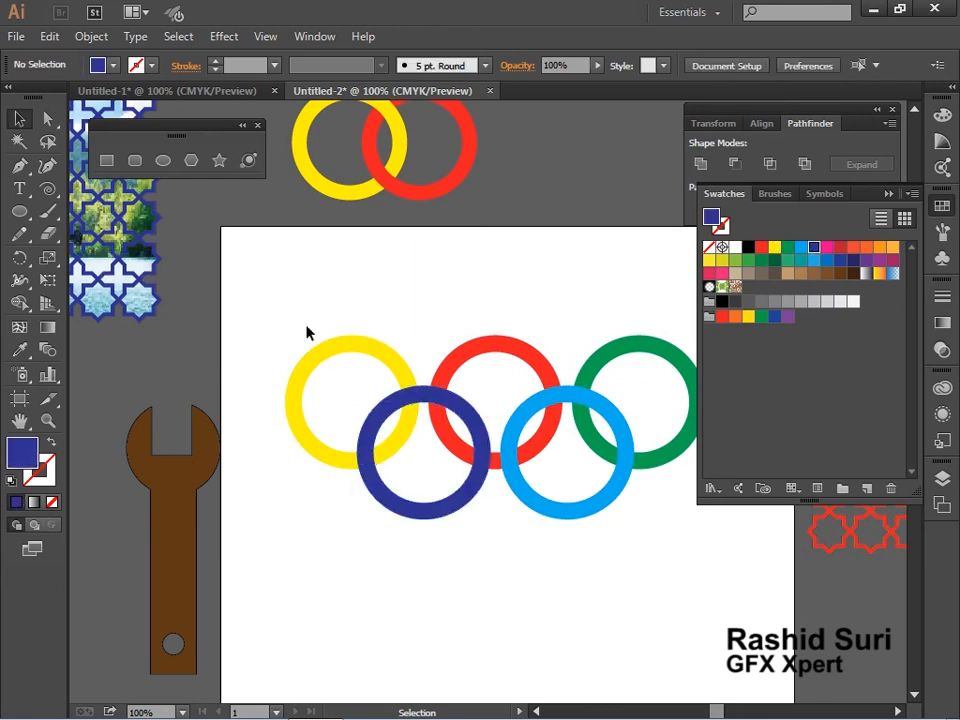
# Step: Split all five overlapping rings into separate pieces with the Pathfinder Divide operation and deselect them
pyautogui.hotkey('ctrl', 'space')
pyautogui.moveTo(259, 287); pyautogui.dragTo(739, 549)
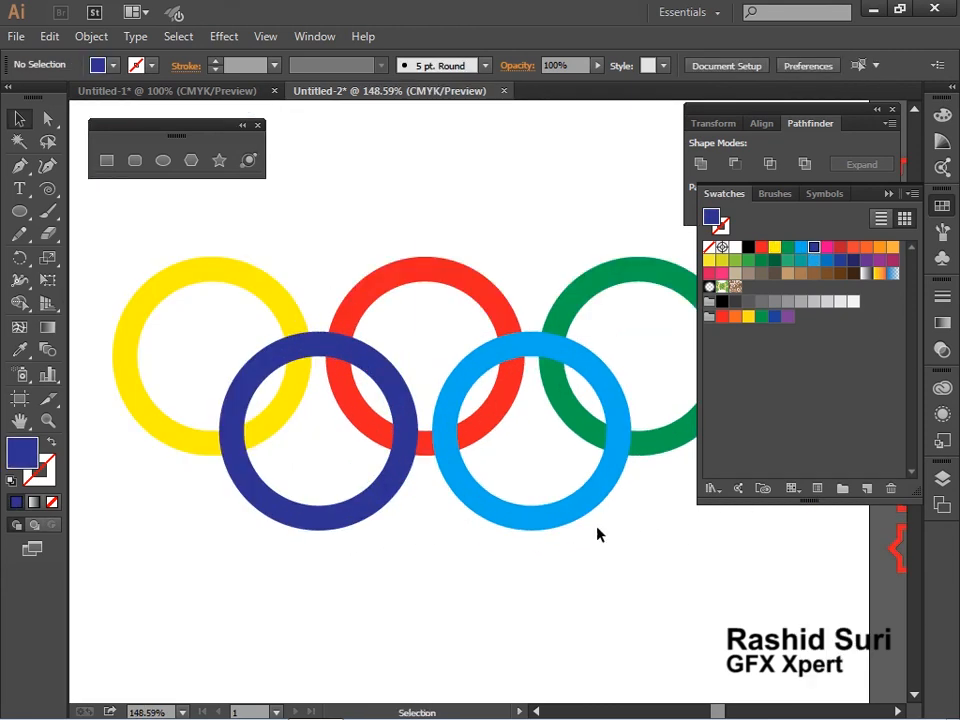
pyautogui.click(889, 193)
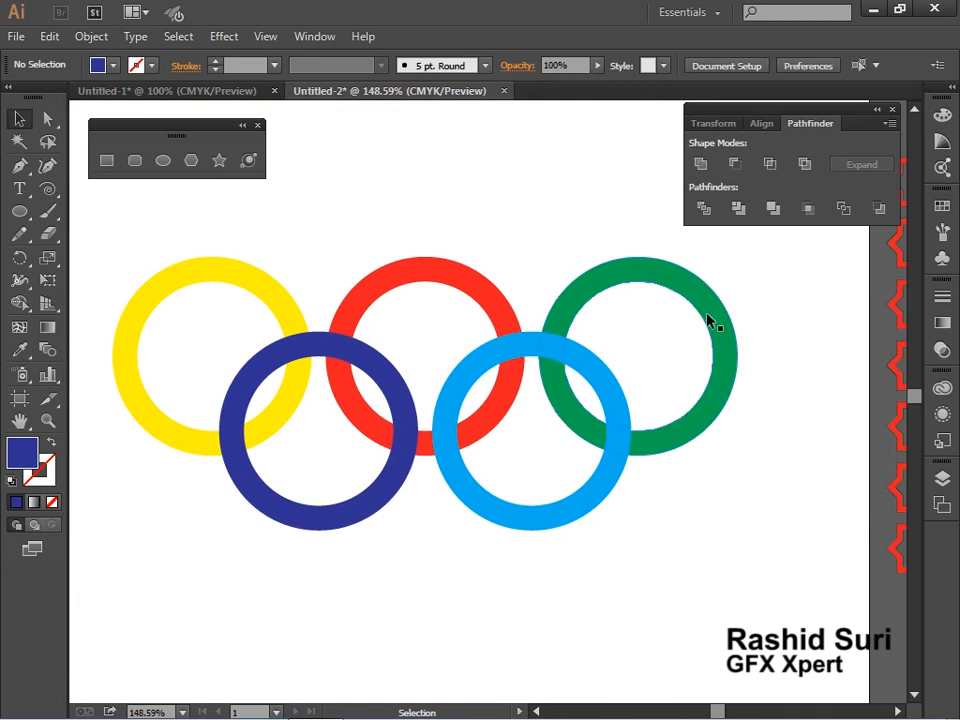
pyautogui.moveTo(356, 322); pyautogui.dragTo(676, 468)
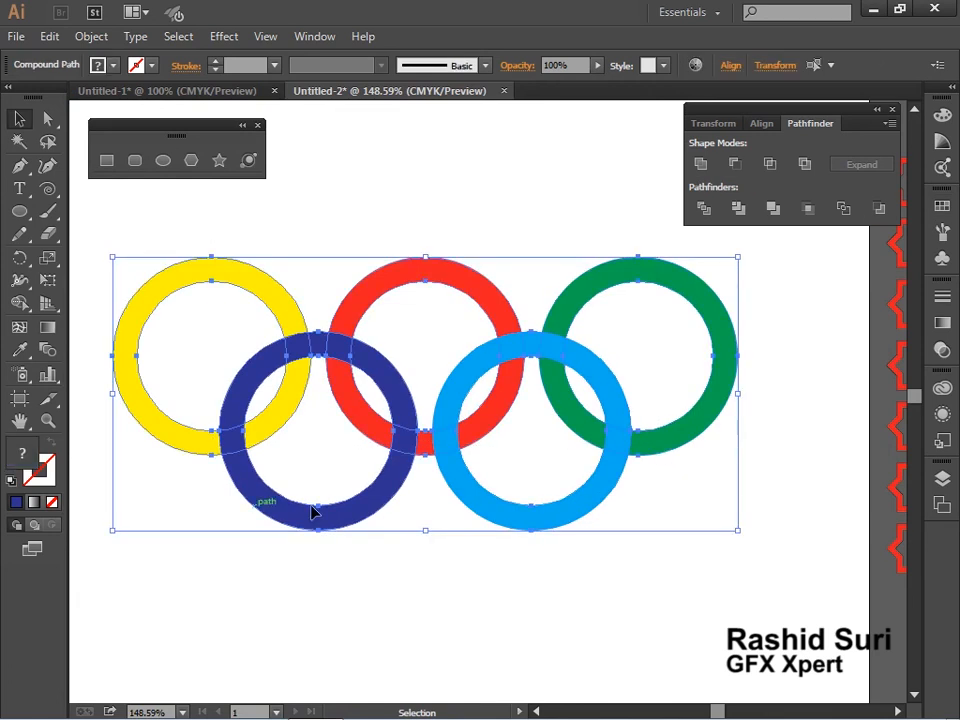
pyautogui.click(704, 208)
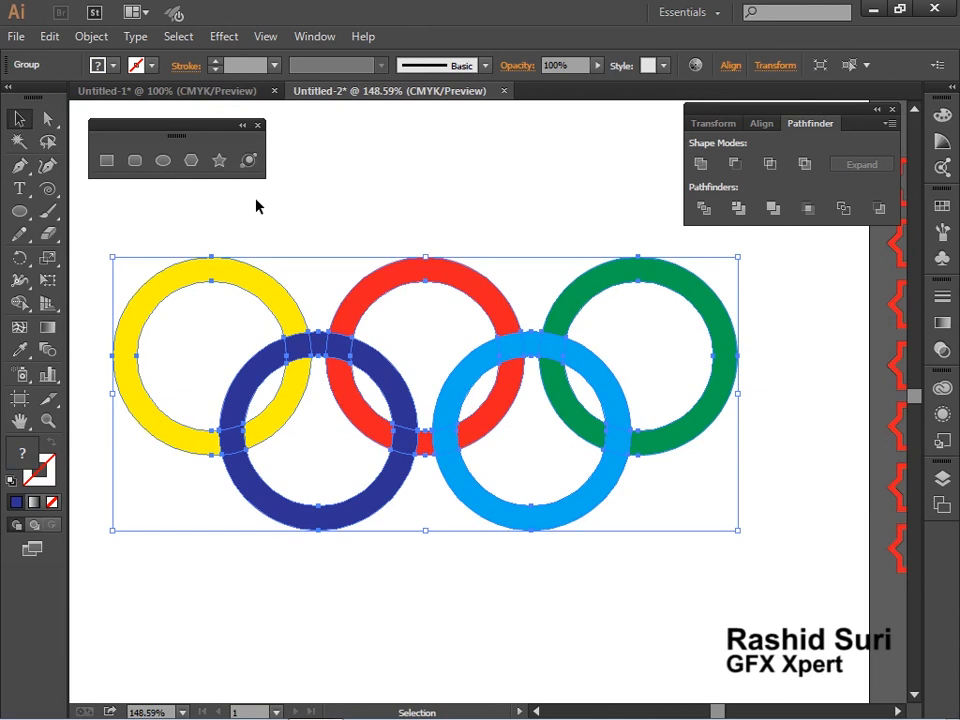
pyautogui.click(396, 218)
# Step: Recolor the upper overlap piece of the yellow and dark blue rings by sampling yellow with the Eyedropper
pyautogui.click(47, 118)
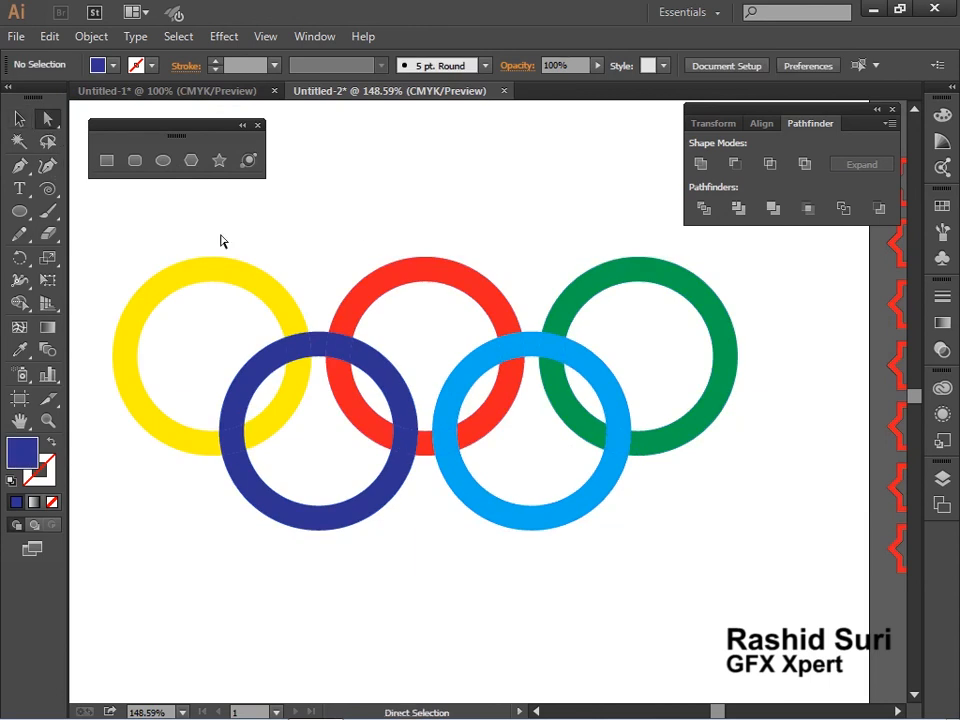
pyautogui.click(289, 339)
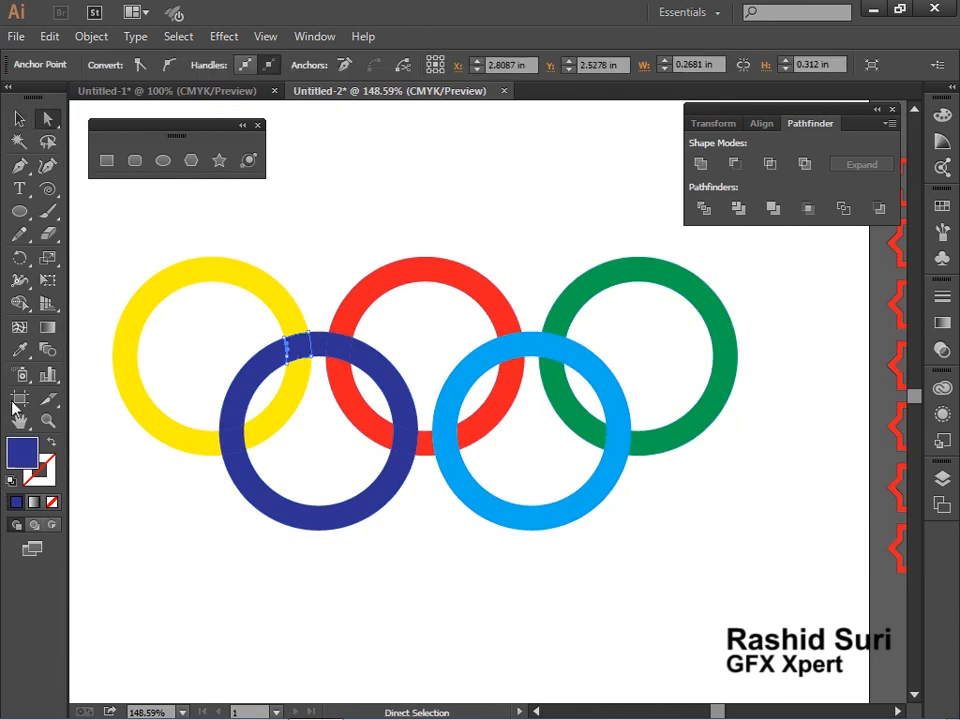
pyautogui.click(19, 354)
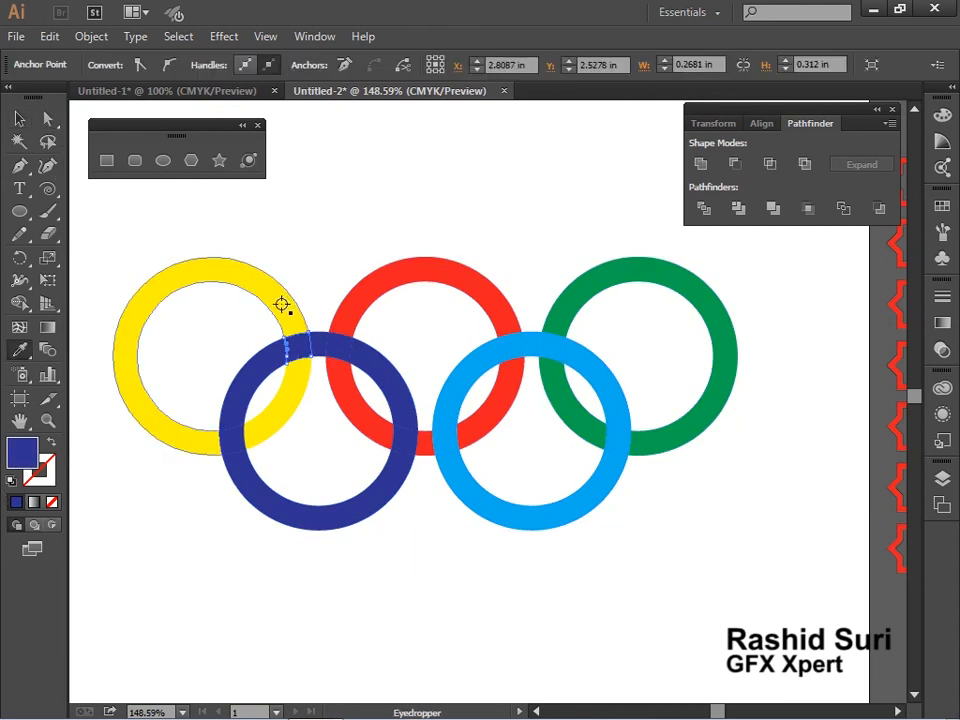
pyautogui.click(285, 304)
# Step: Recolor the lower overlap of the dark blue and red rings and the upper overlap of the red and light blue rings with sampled red
pyautogui.click(47, 118)
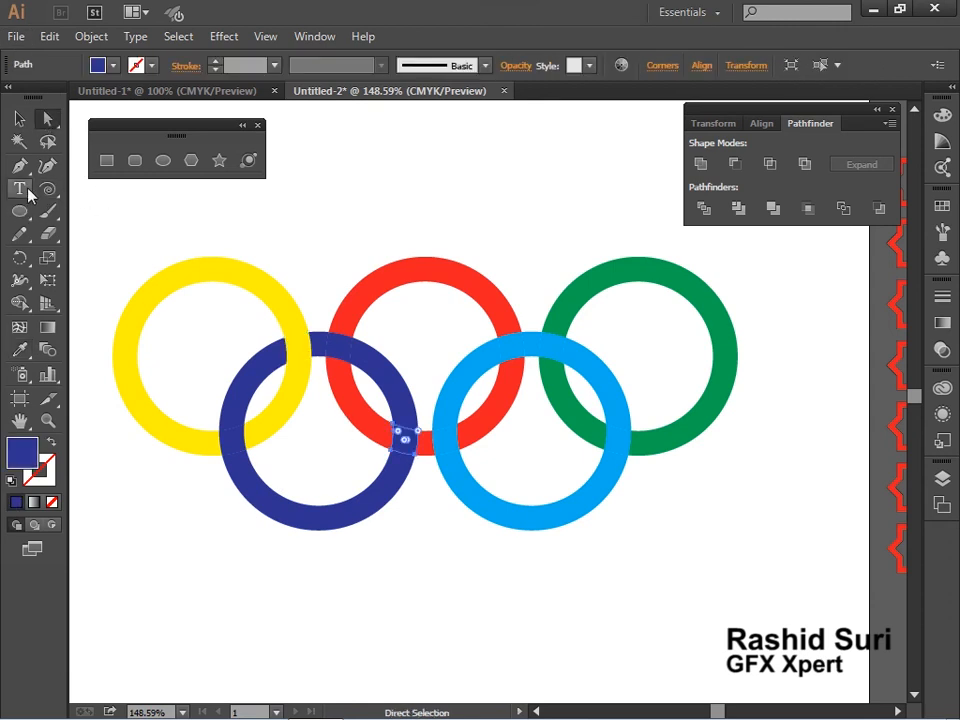
pyautogui.click(19, 349)
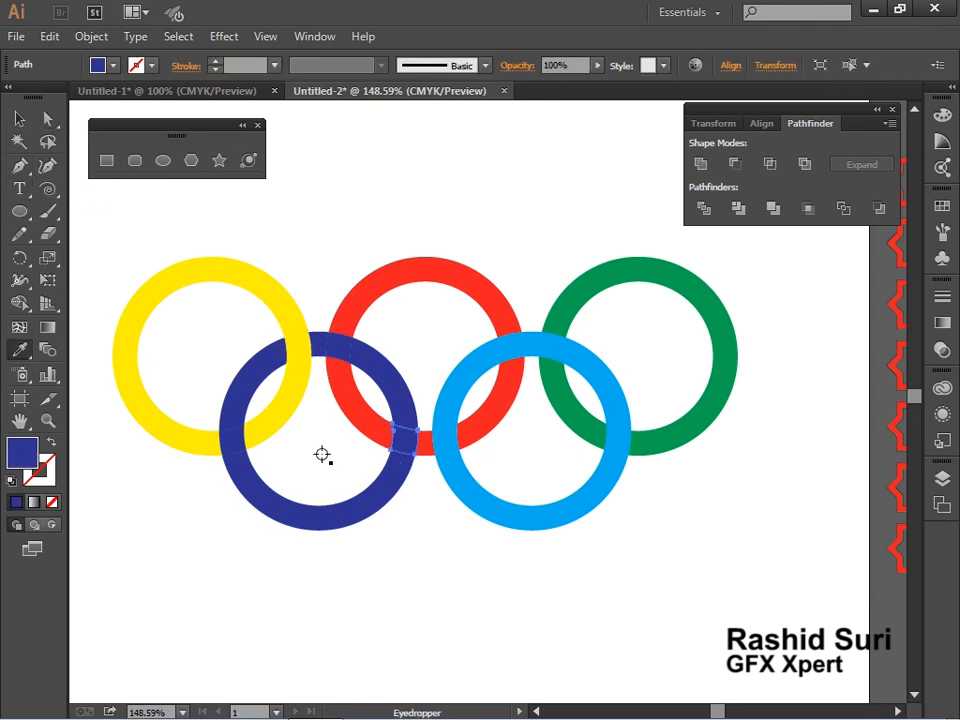
pyautogui.click(388, 442)
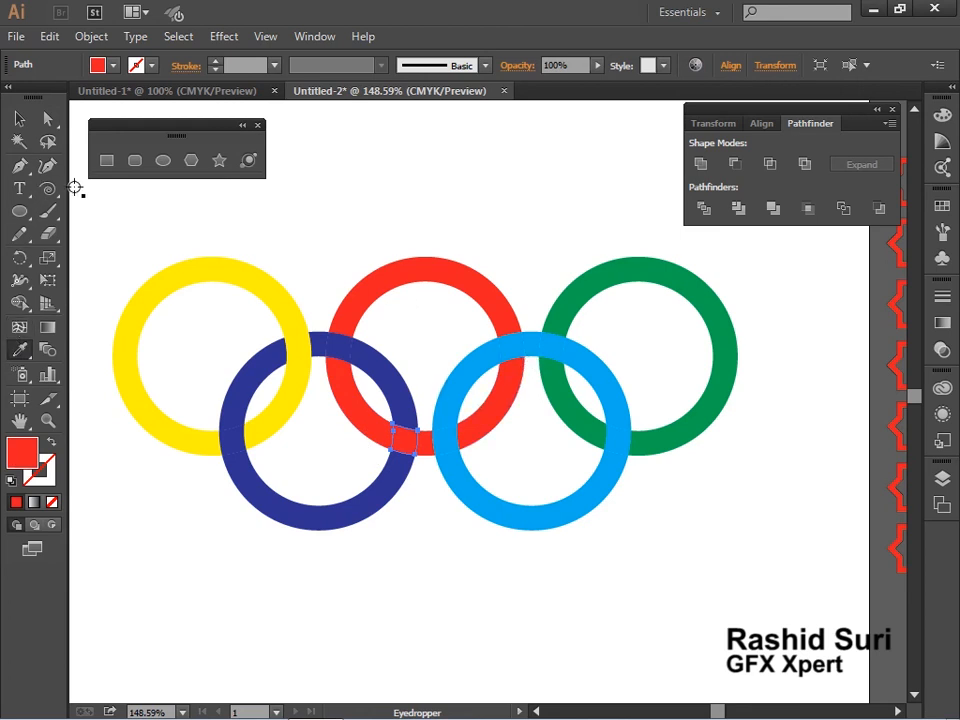
pyautogui.click(47, 119)
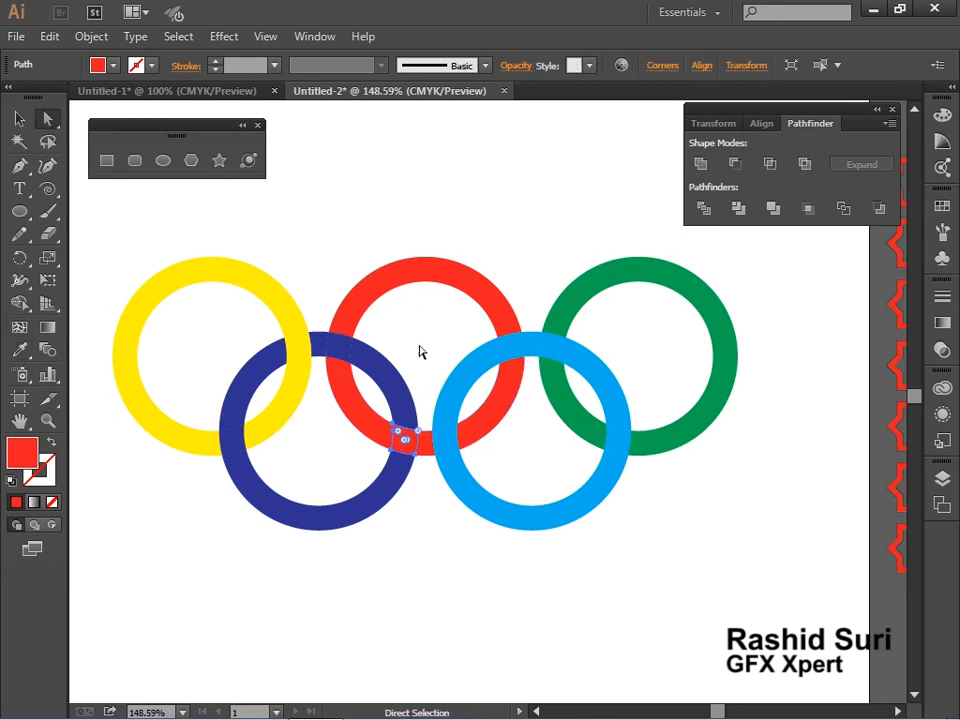
pyautogui.click(504, 346)
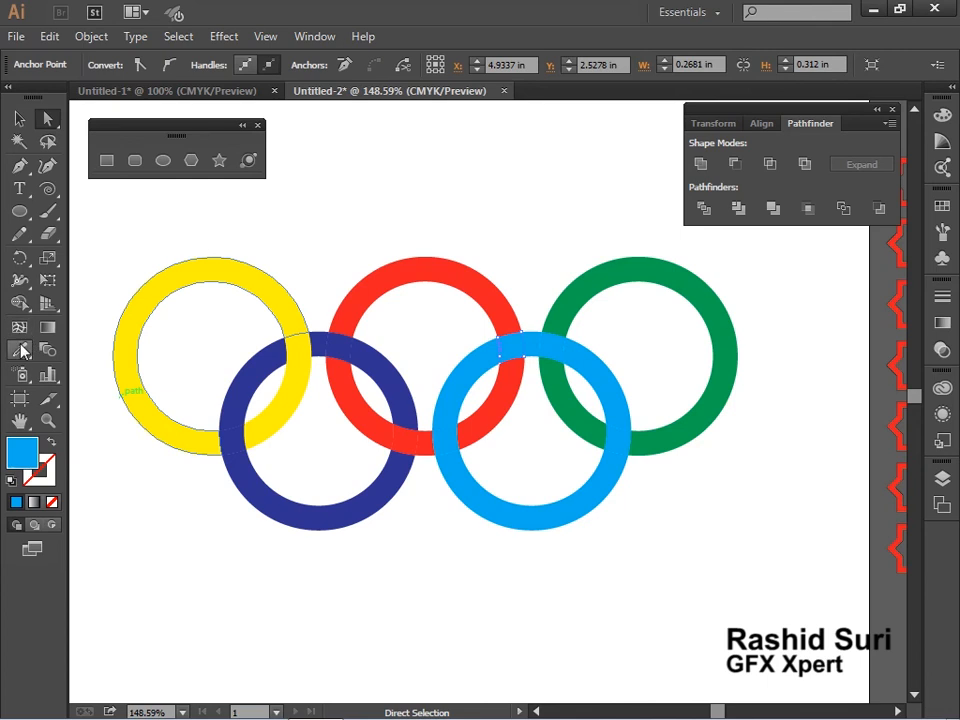
pyautogui.click(19, 349)
pyautogui.click(489, 302)
# Step: Recolor the lower overlap piece of the light blue and green rings with sampled green and deselect it
pyautogui.click(47, 119)
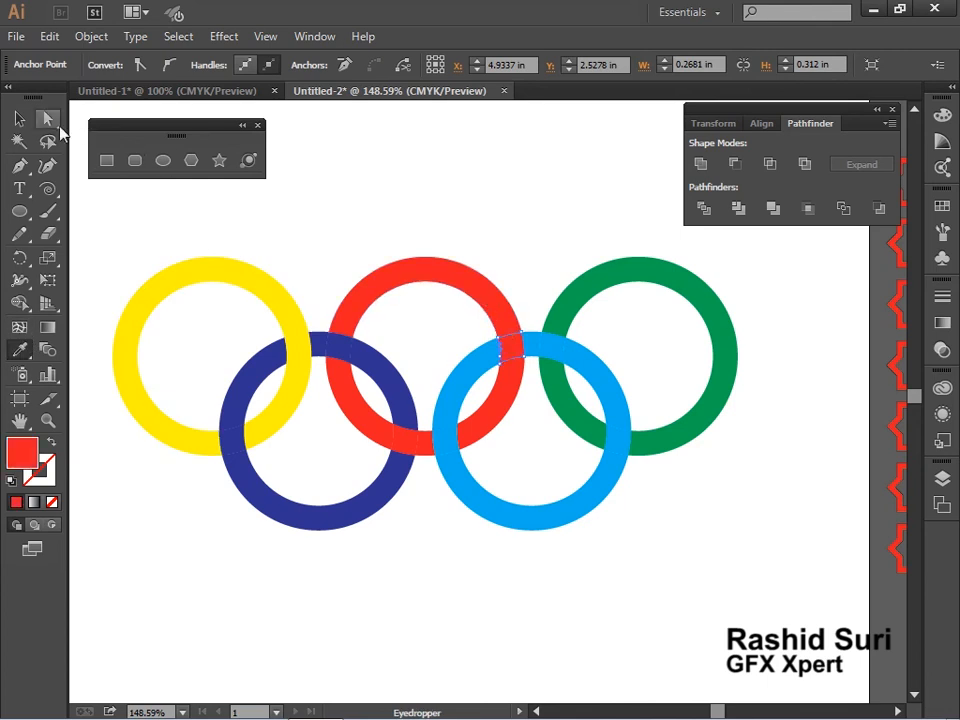
pyautogui.click(616, 440)
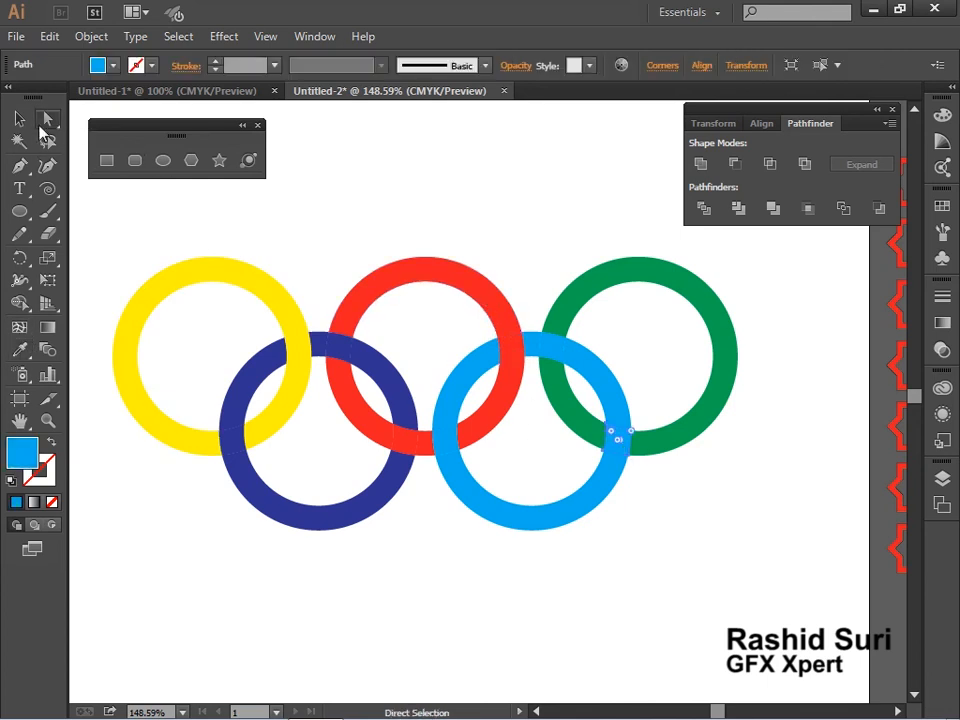
pyautogui.click(19, 349)
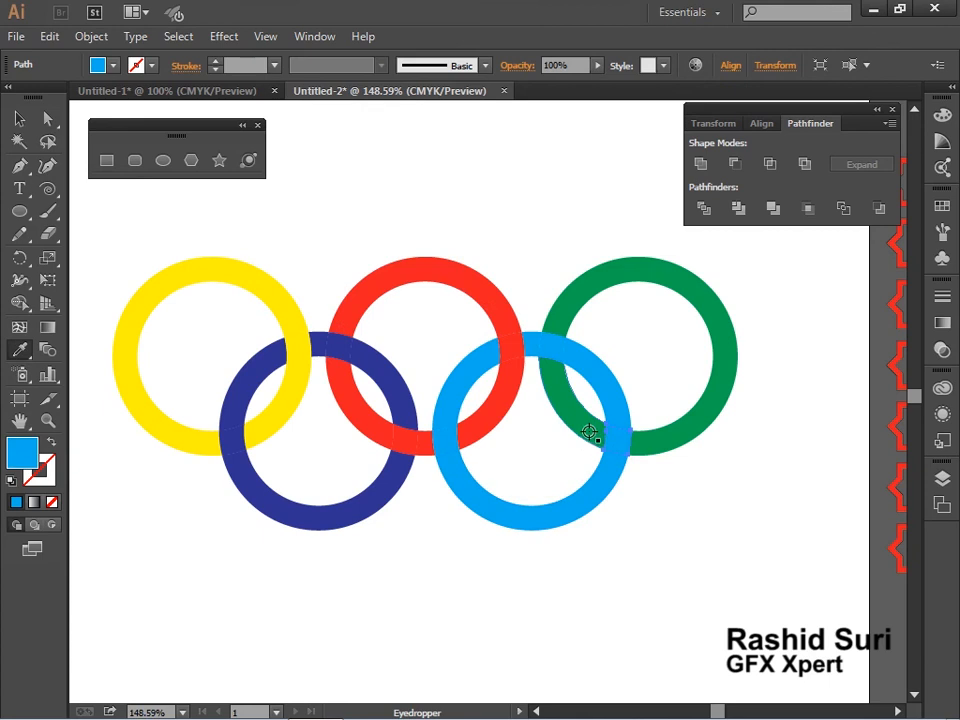
pyautogui.click(589, 435)
pyautogui.click(19, 119)
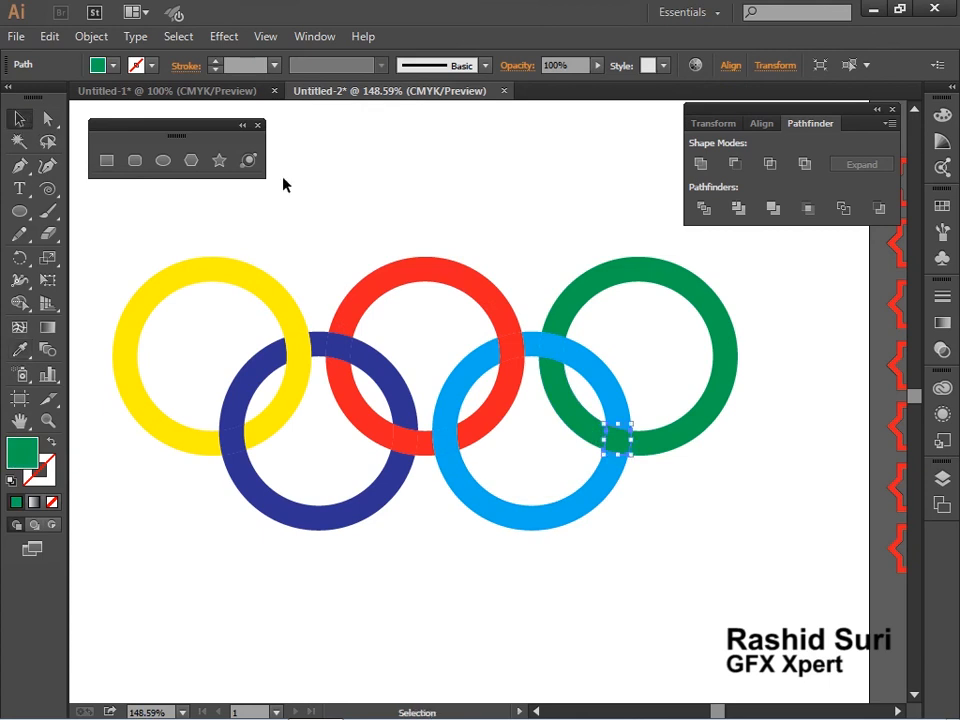
pyautogui.click(548, 413)
# Step: Move the whole five-ring group slightly down on the artboard
pyautogui.keyDown('ctrl'); pyautogui.keyDown('alt'); pyautogui.click(555, 421); pyautogui.keyUp('alt'); pyautogui.keyUp('ctrl')
pyautogui.keyDown('ctrl'); pyautogui.keyDown('alt'); pyautogui.click(555, 421); pyautogui.keyUp('alt'); pyautogui.keyUp('ctrl')
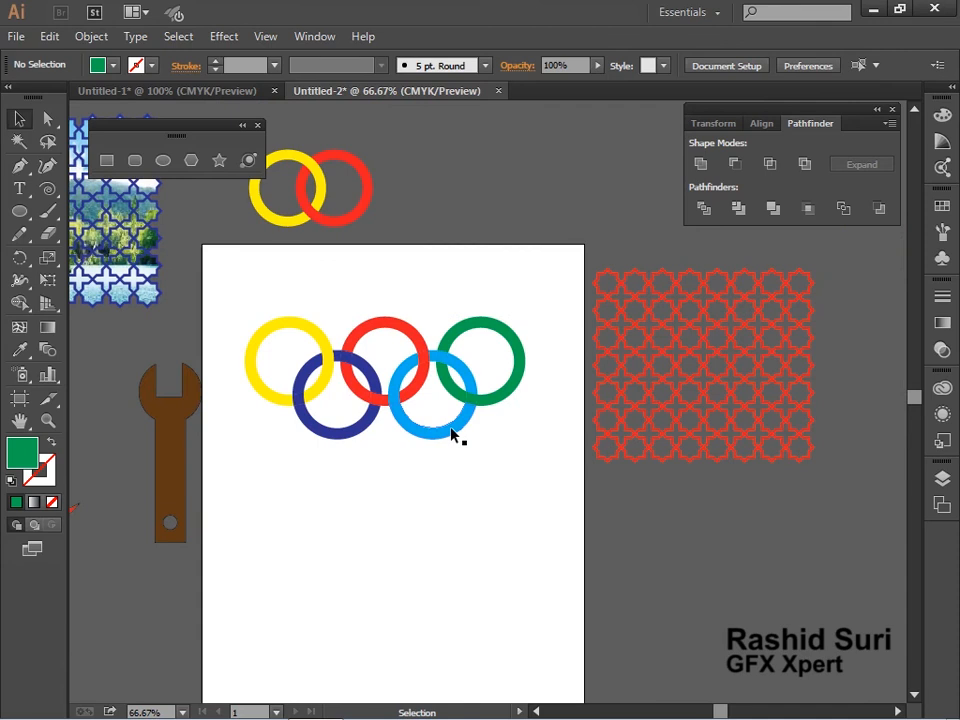
pyautogui.moveTo(454, 435); pyautogui.dragTo(452, 463)
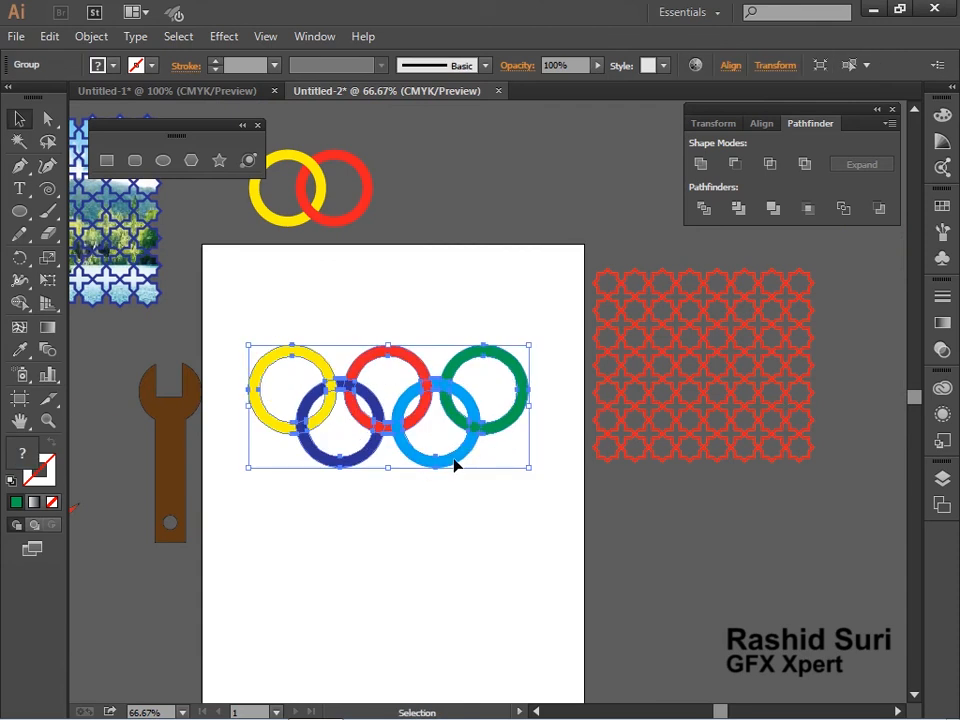